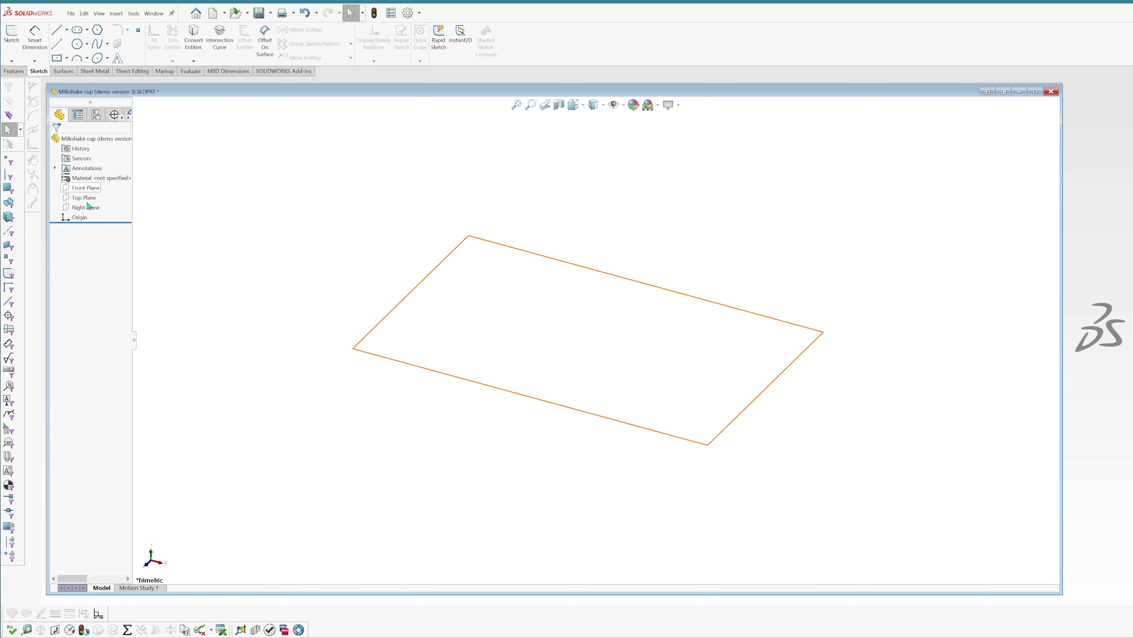
Step: Assign Glass, found by searching 'glass', as the cup part's material
right_click(100, 178)
click(112, 177)
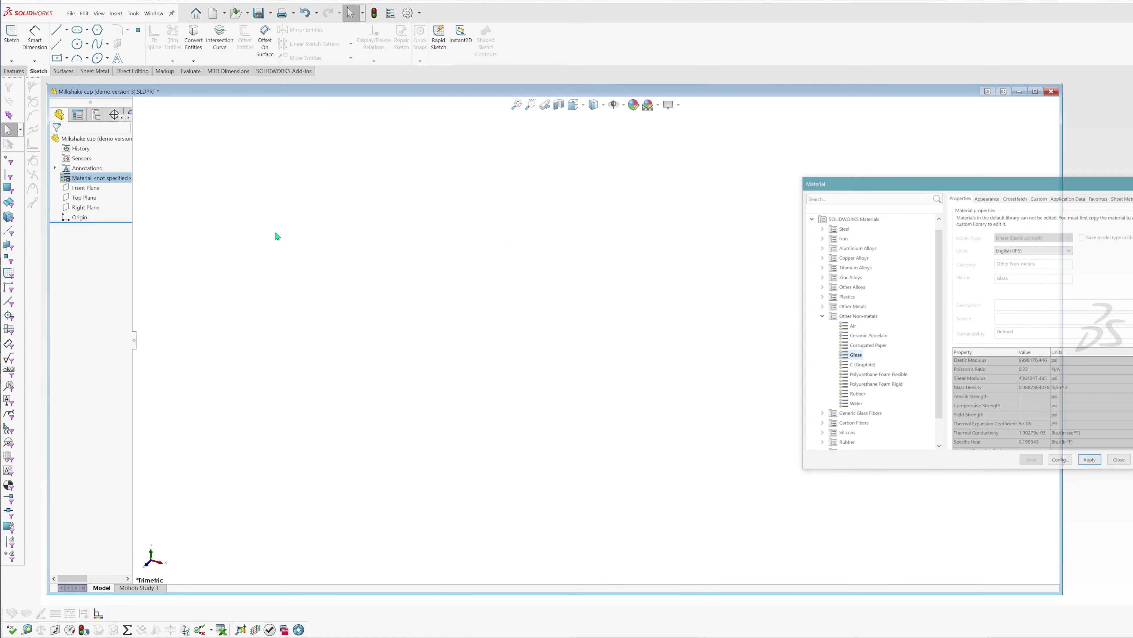
drag(928, 183, 456, 164)
click(365, 179)
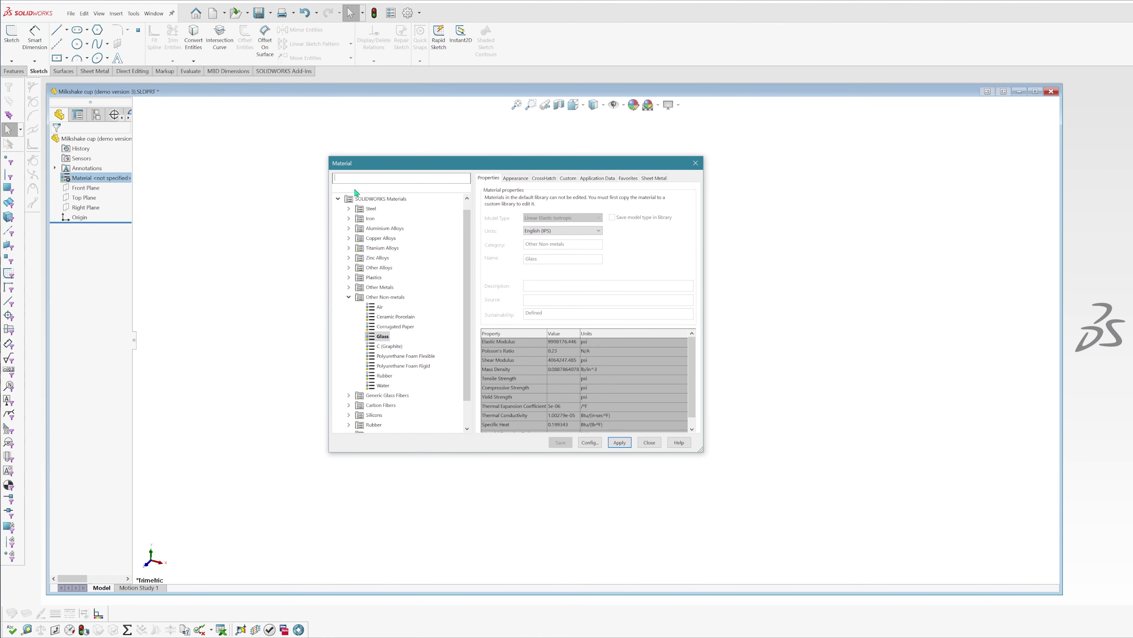
text(glass)
click(374, 219)
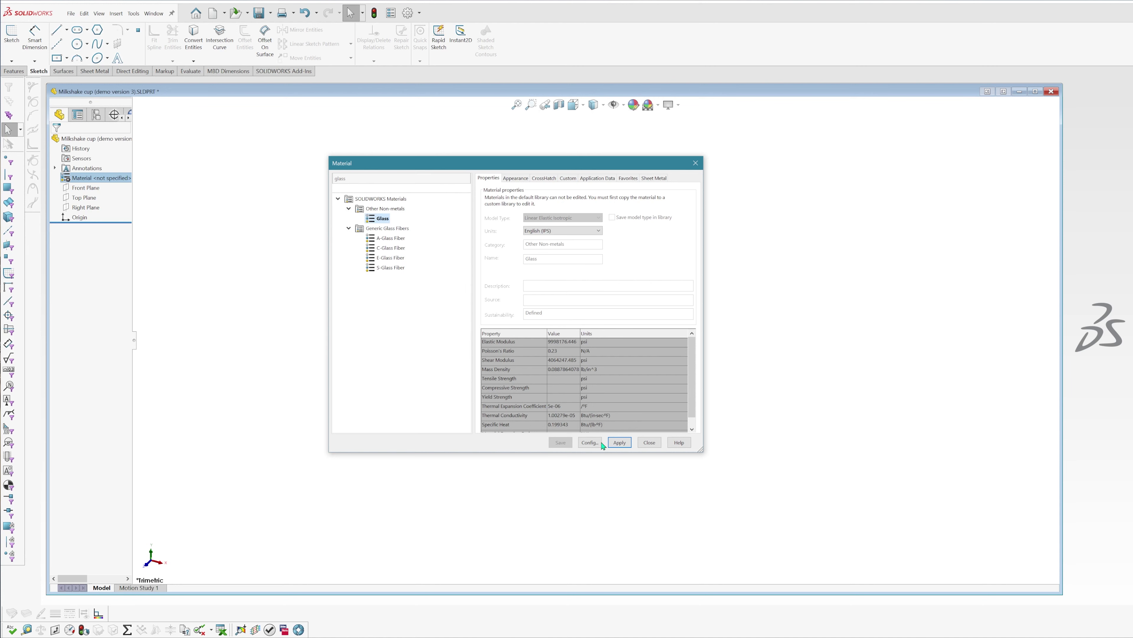
click(619, 442)
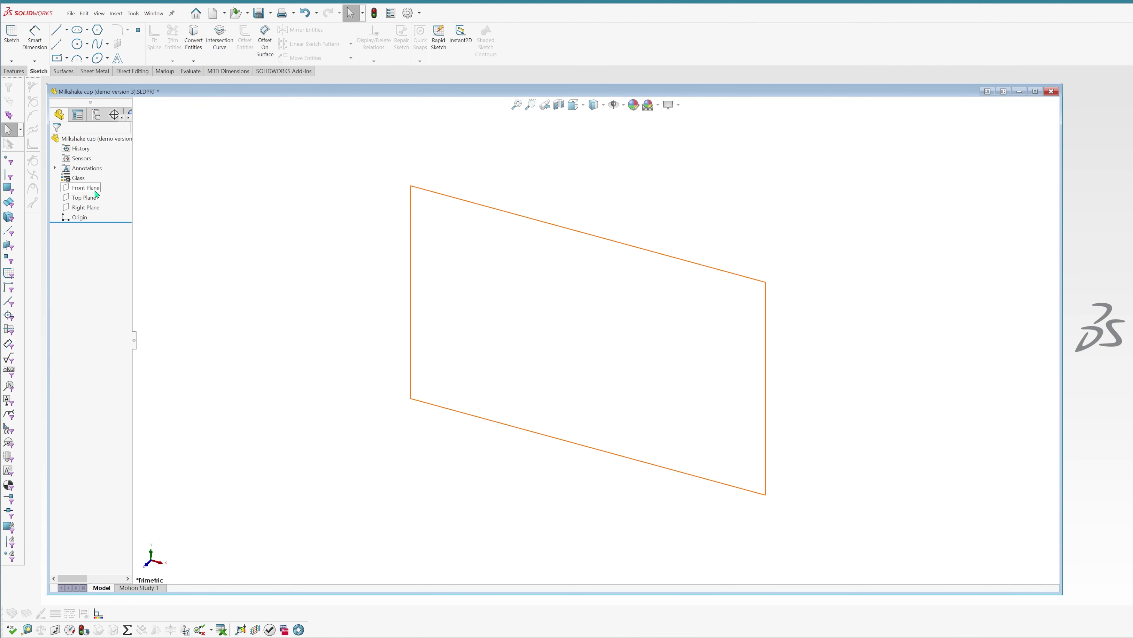
Step: Start a sketch on the Top Plane and draw a six-sided polygon centred on the origin
click(84, 197)
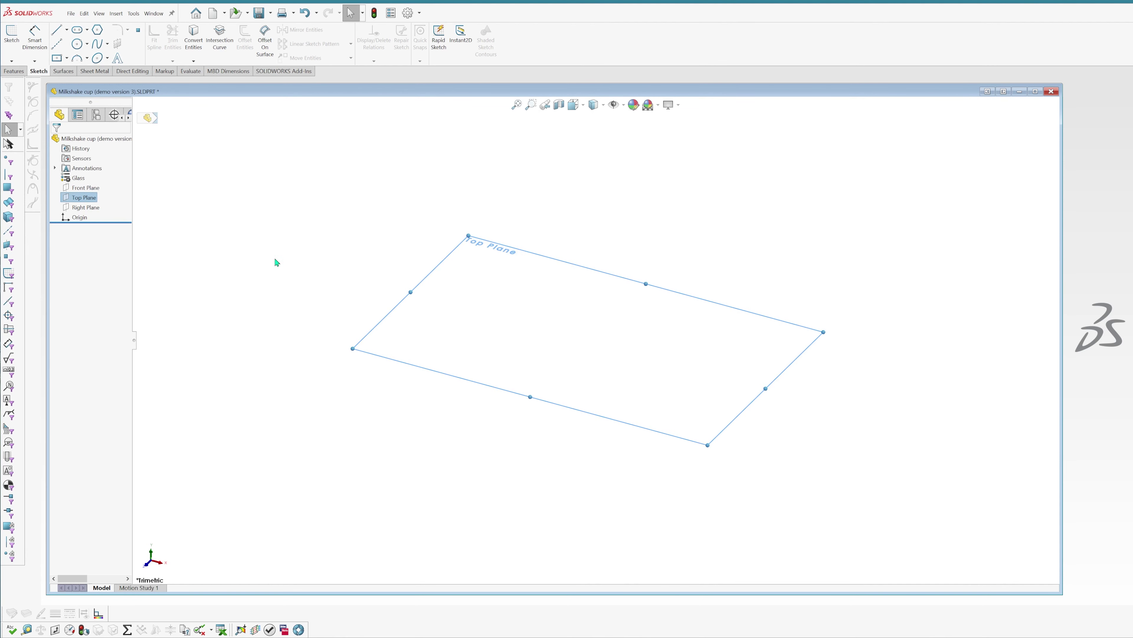
click(462, 333)
click(92, 197)
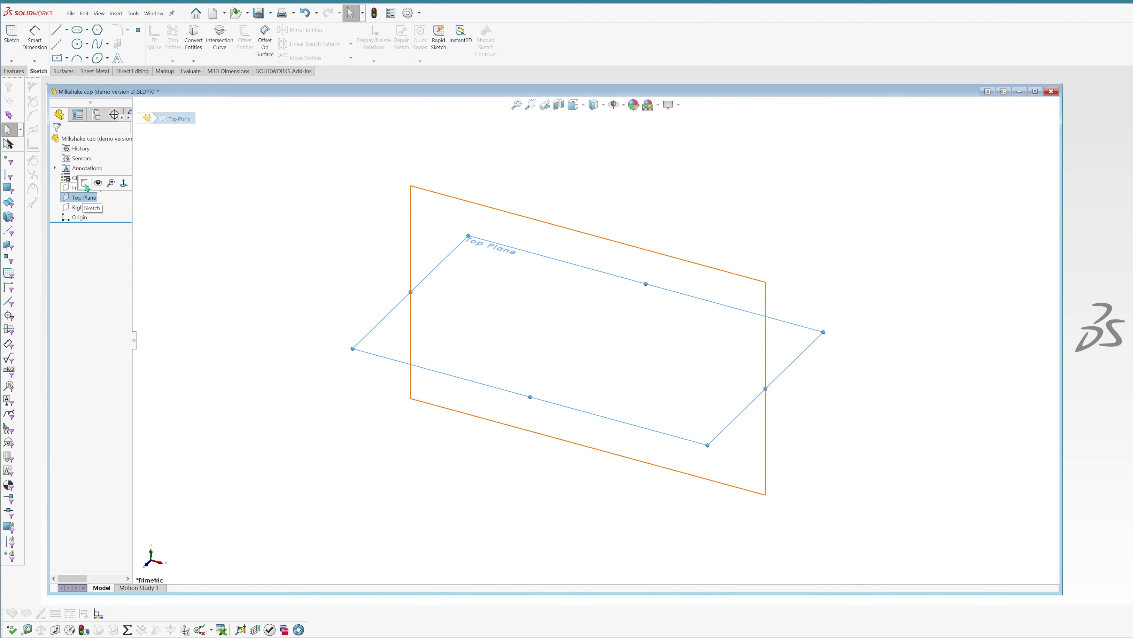
click(96, 208)
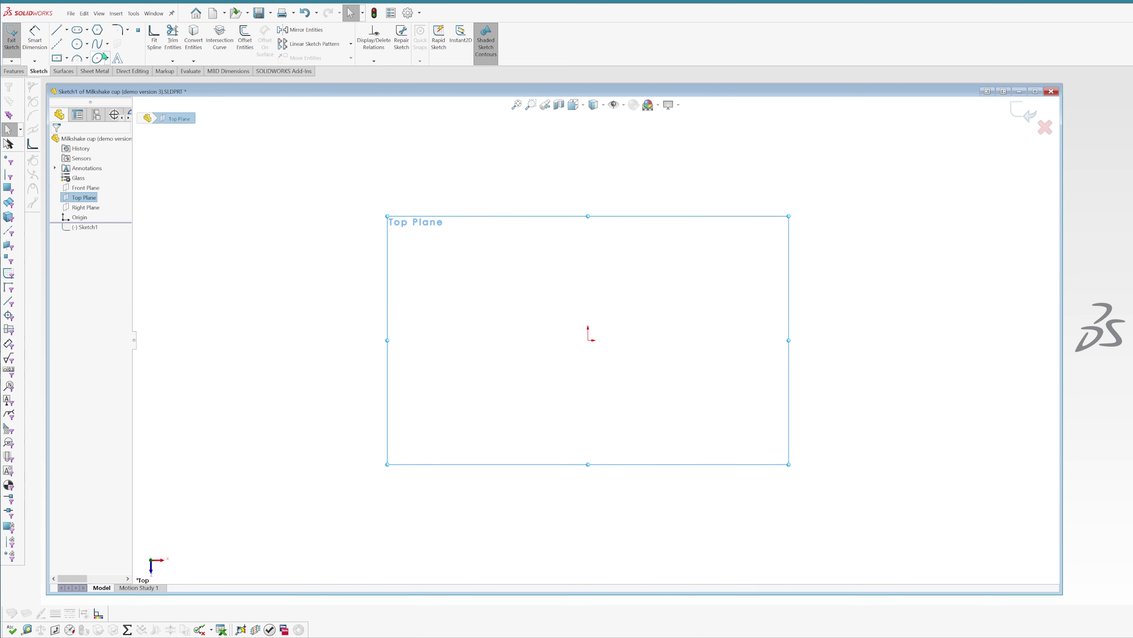
key(p)
click(588, 340)
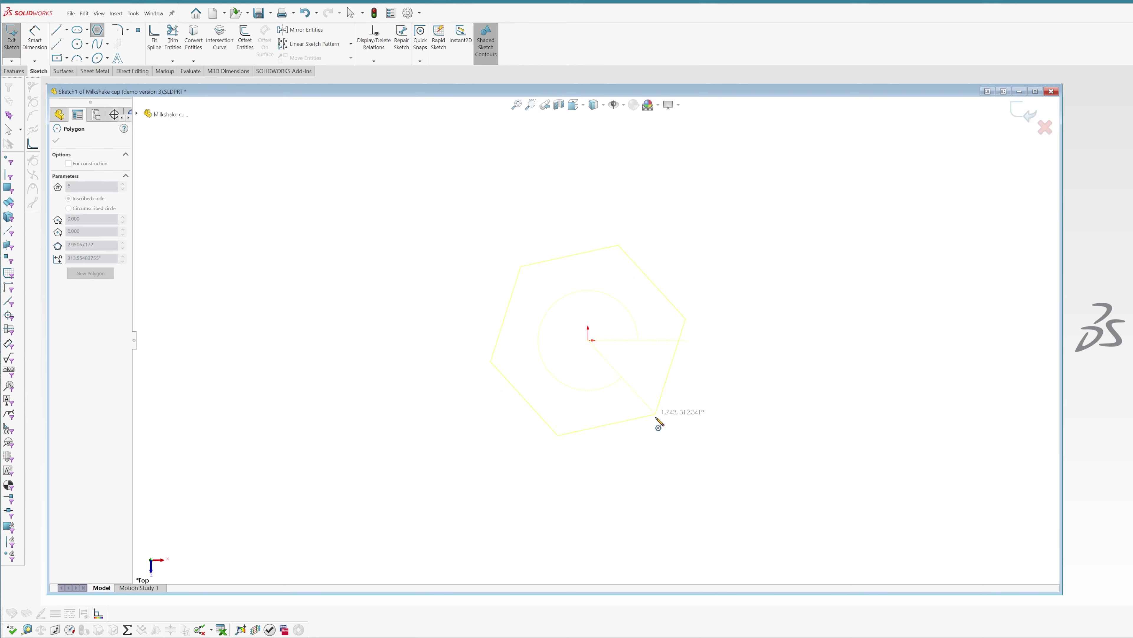
click(649, 444)
key(Escape)
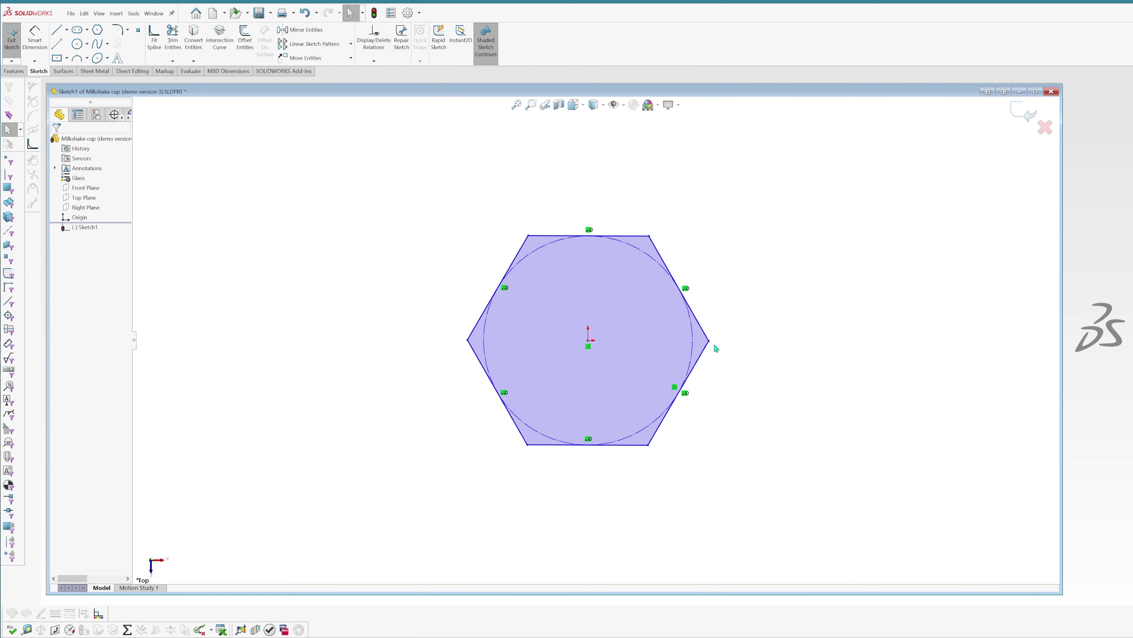
Step: Make the hexagon's right vertex horizontal with the origin
click(709, 341)
ctrl+click(588, 340)
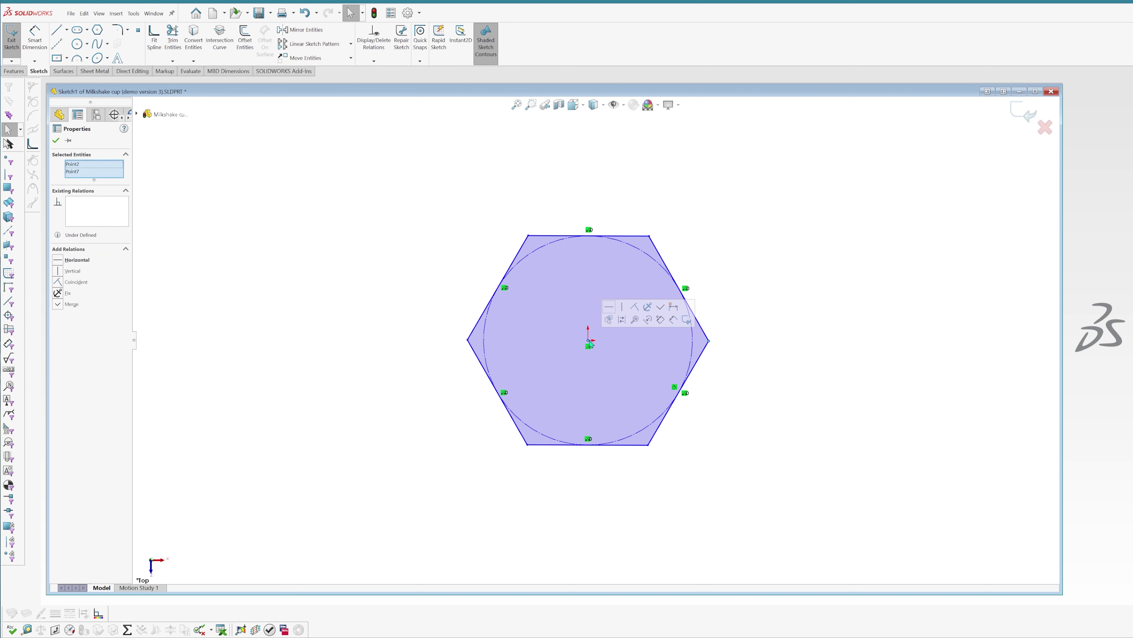
click(736, 312)
Step: Dimension the hexagon 4.50 across its corners and exit Sketch1
key(s)
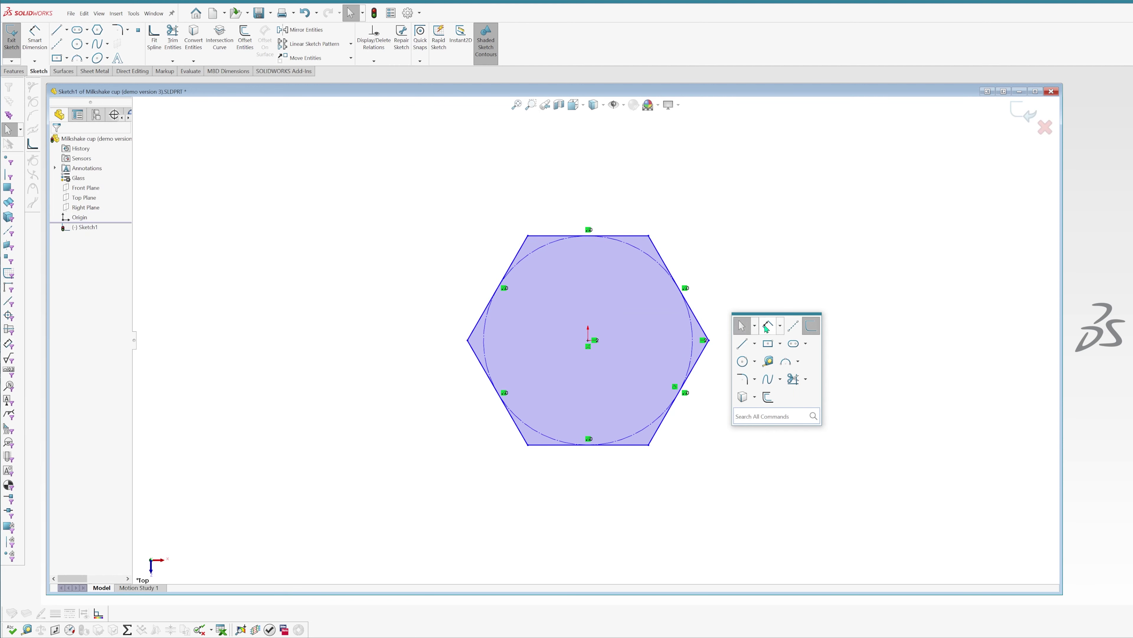
click(742, 325)
click(467, 341)
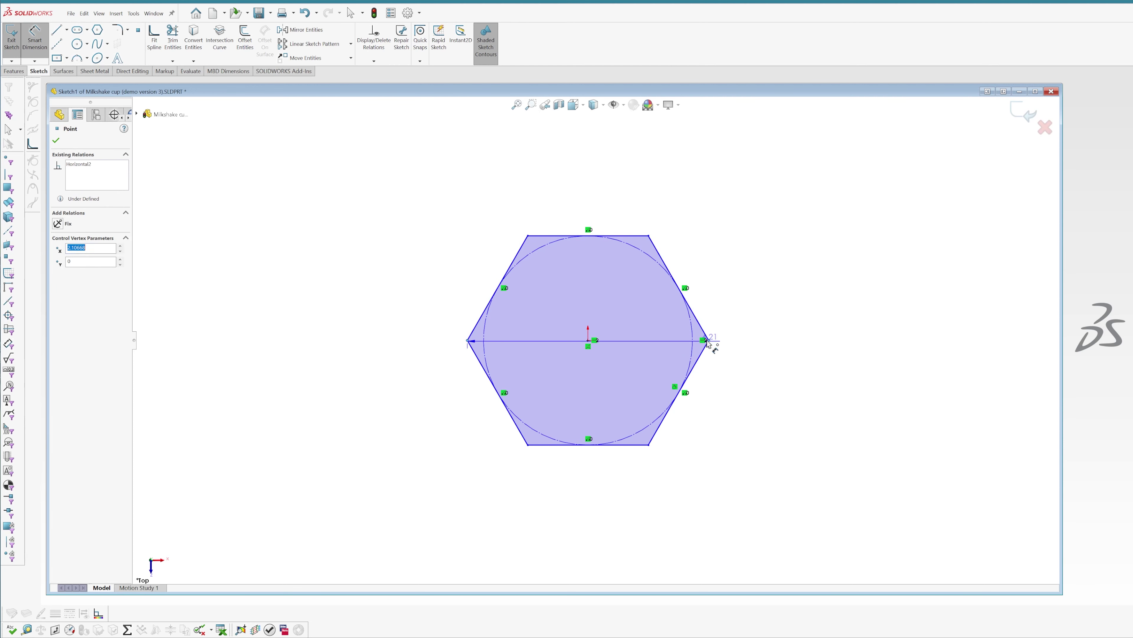
click(709, 340)
click(601, 203)
text(4.5)
key(Return)
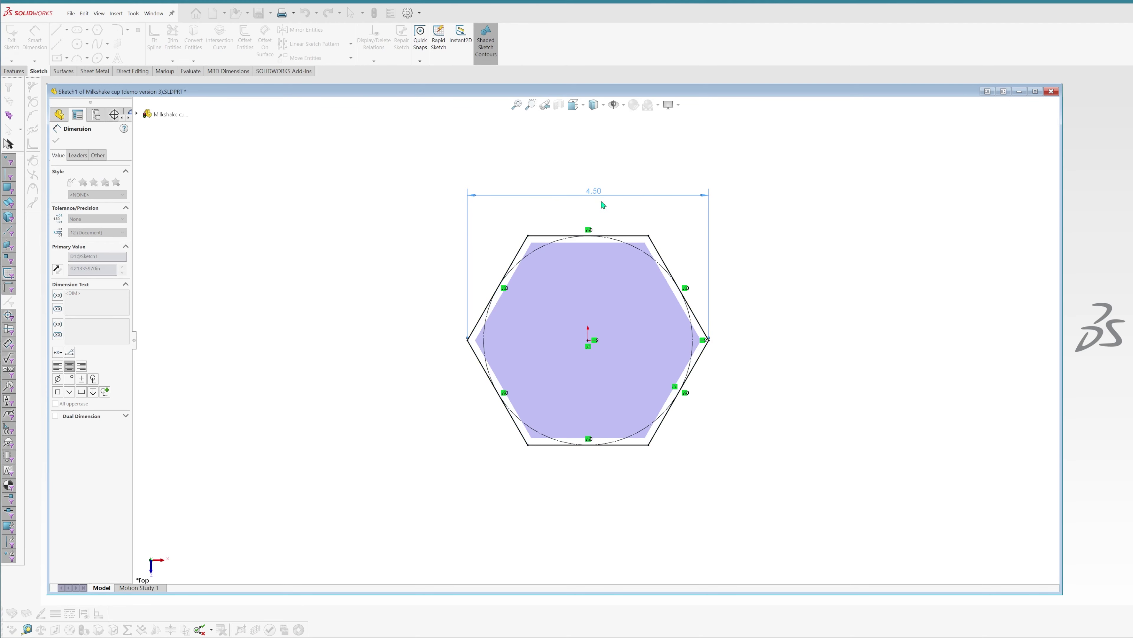
key(Escape)
mouse_move(632, 432)
middle_down()
mouse_move(620, 190)
mouse_move(620, 246)
mouse_move(589, 245)
mouse_move(226, 173)
middle_up()
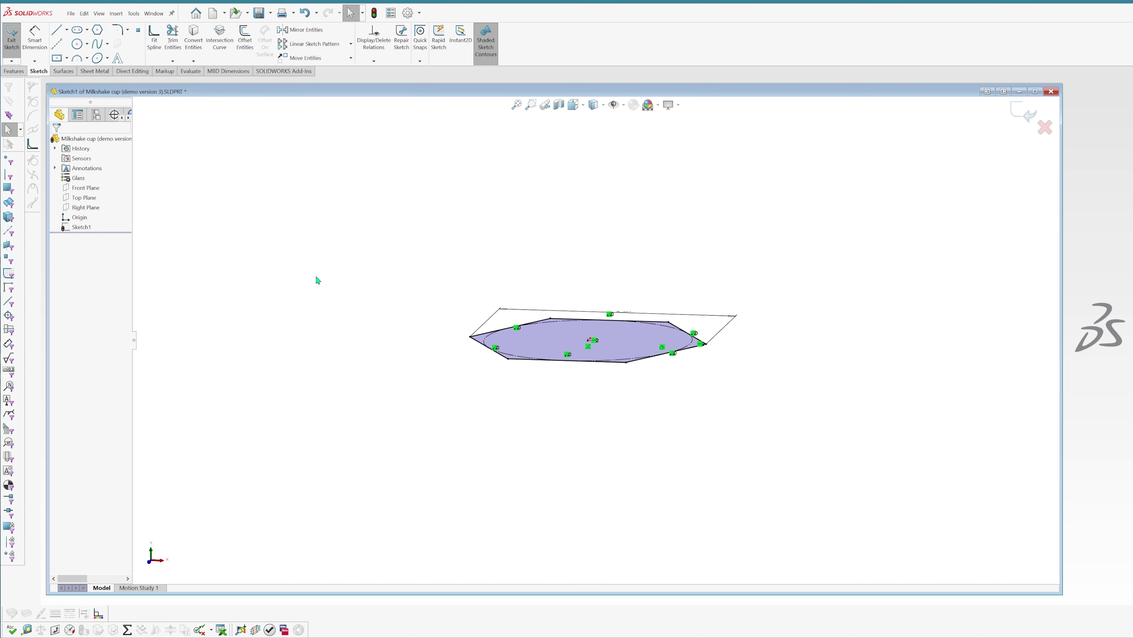
key(ctrl+b)
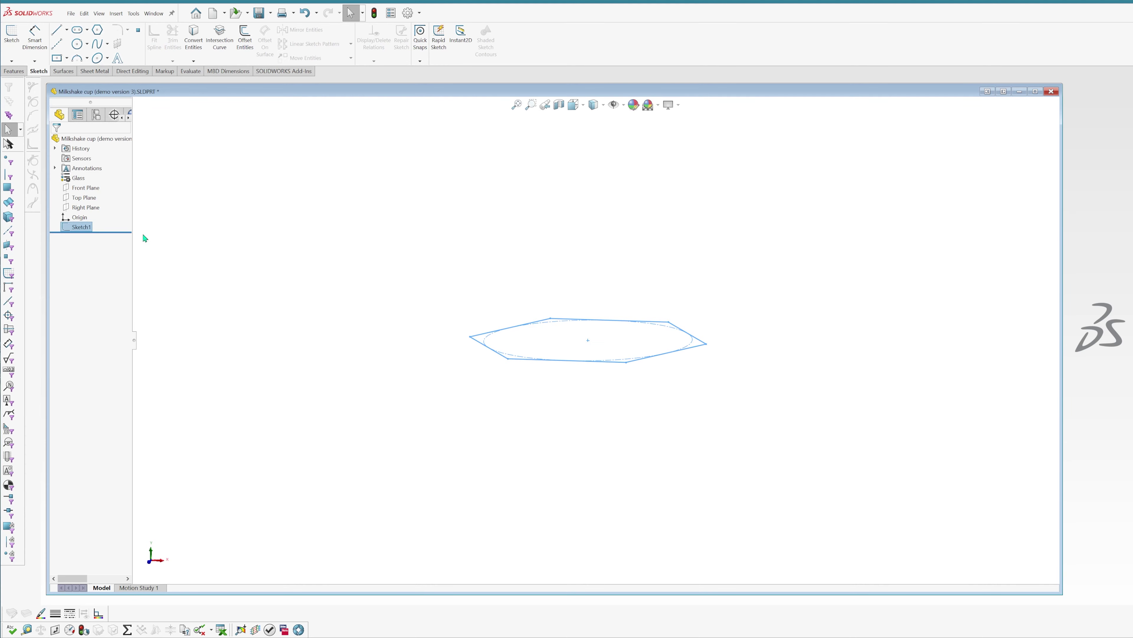
Step: Open a Front Plane sketch, zoom in, and start a spline at the hexagon line's right end
click(85, 187)
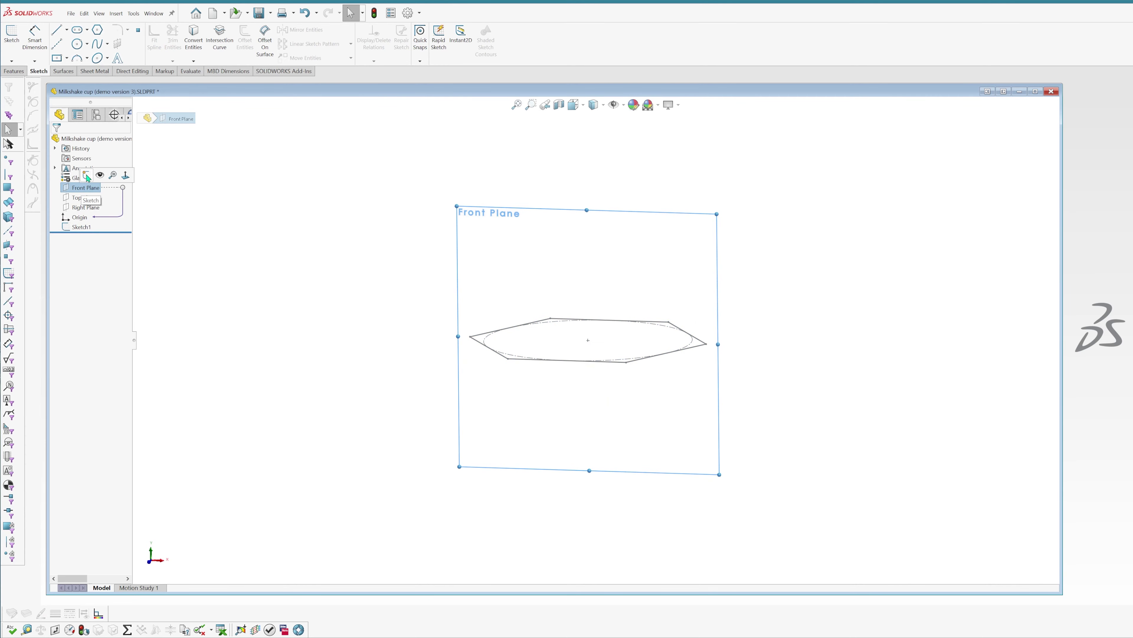
click(86, 176)
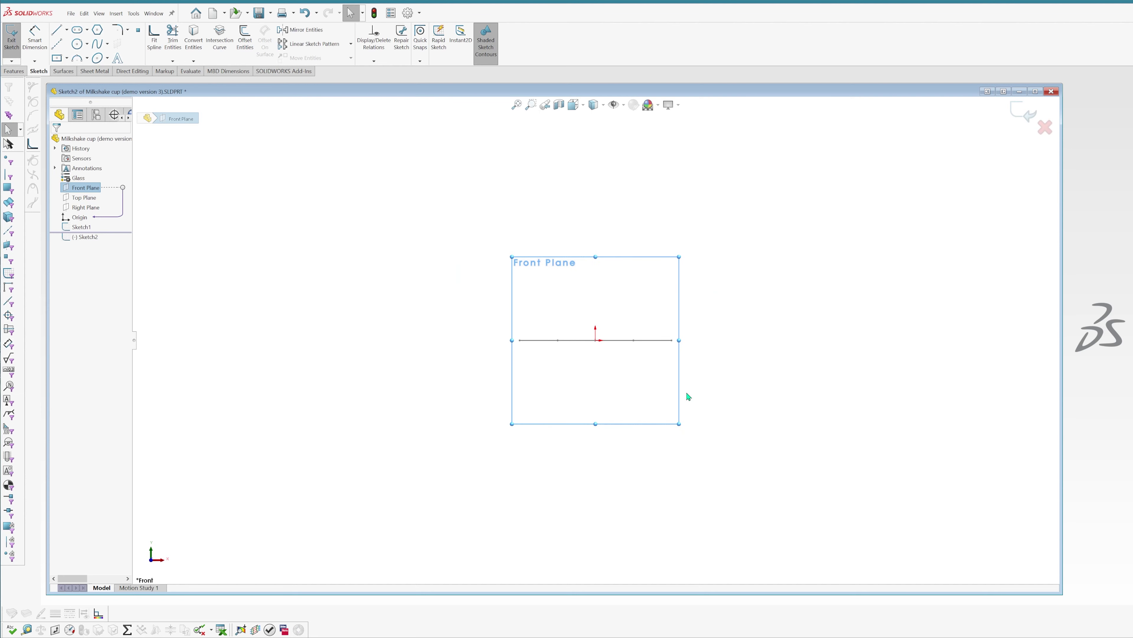
ctrl+middle_drag(641, 409, 648, 271)
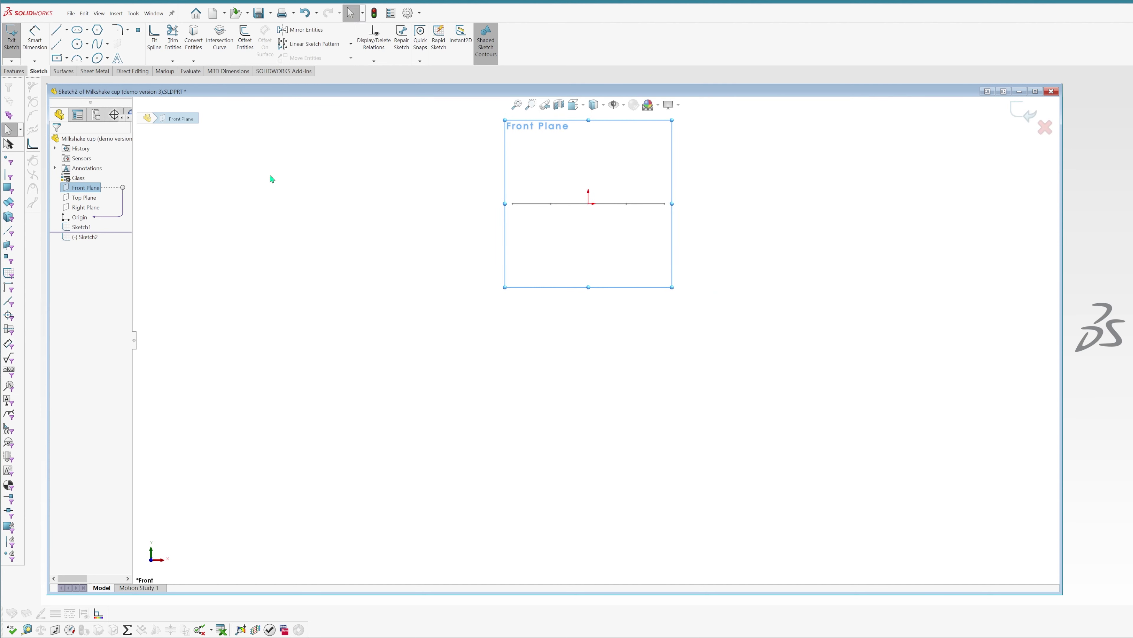
scroll(651, 223, down, 3)
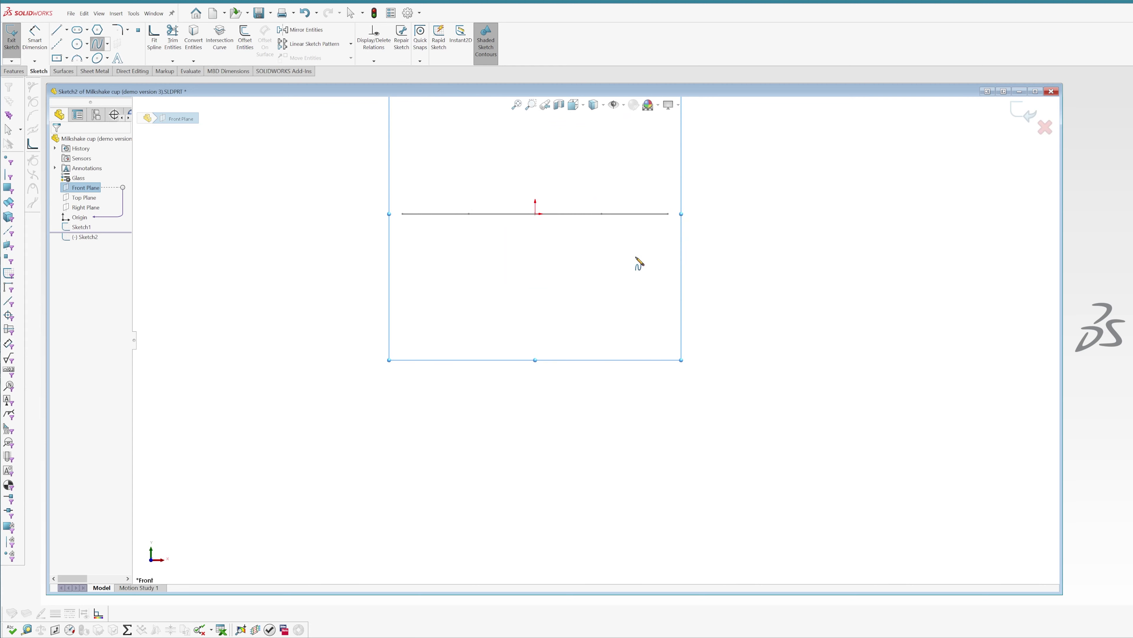
scroll(625, 218, down, 2)
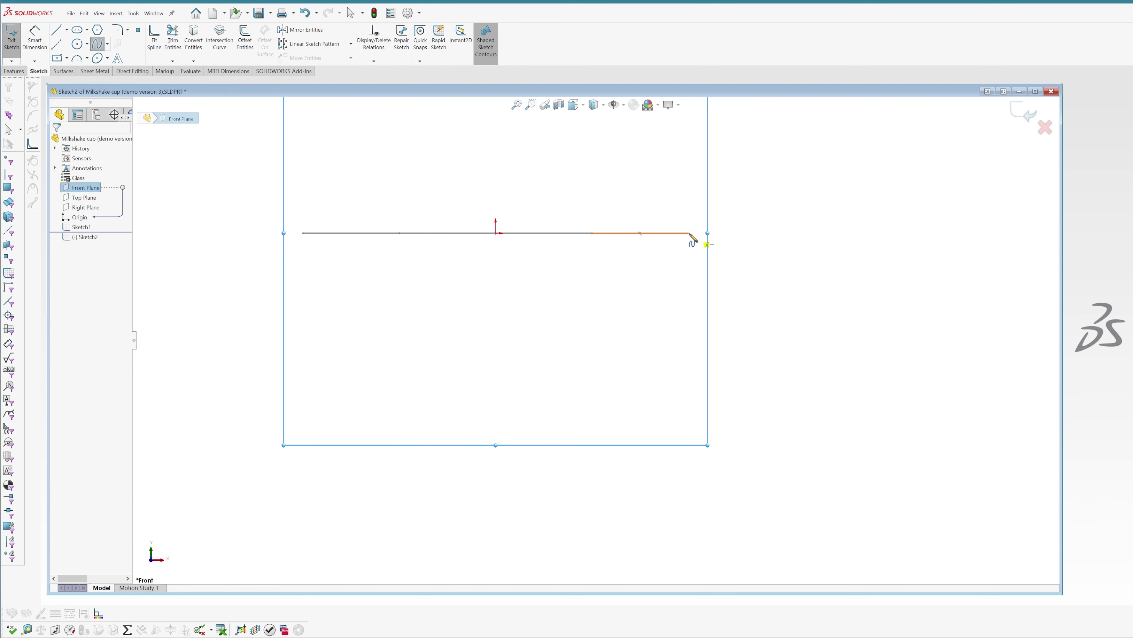
click(689, 233)
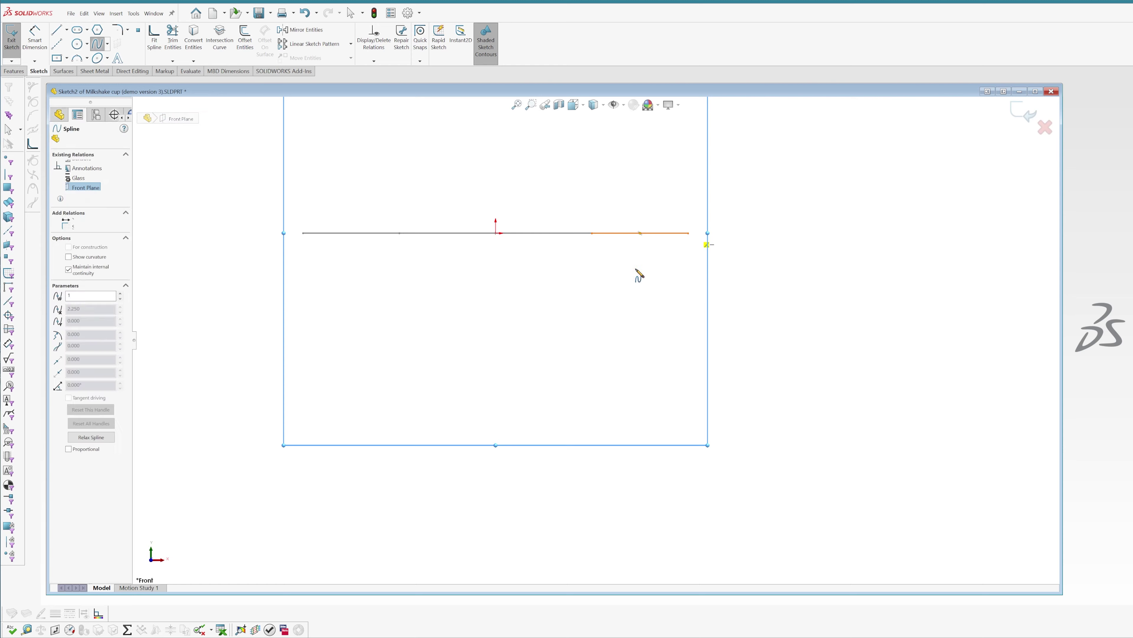
Step: End the spline lower down and bow it by dragging its top tangent handle
click(639, 298)
key(Escape)
click(663, 269)
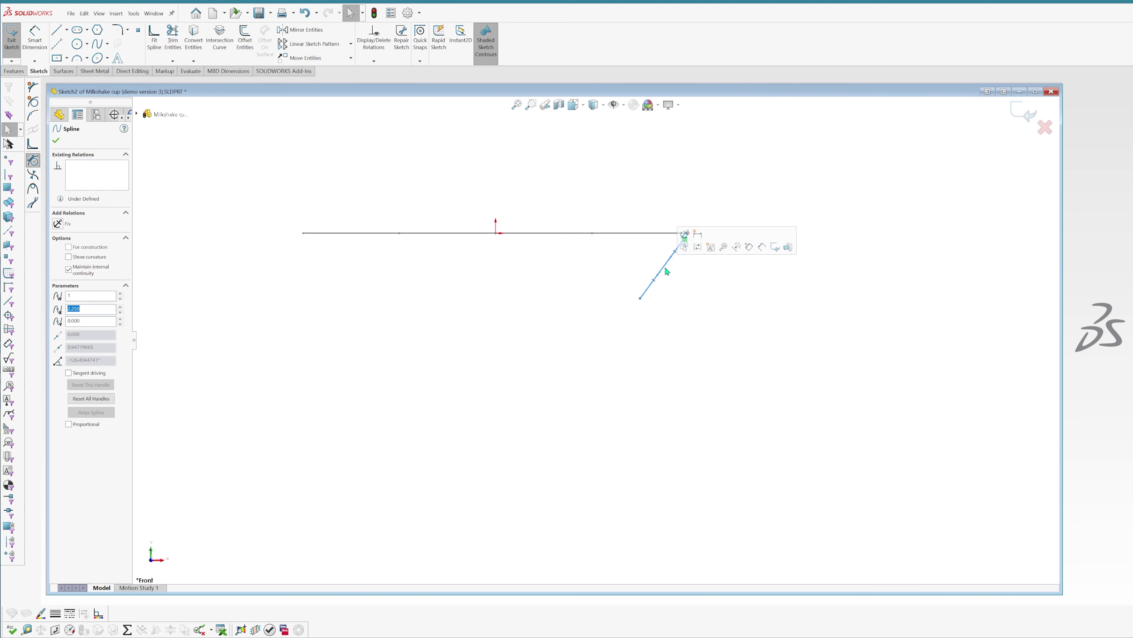
scroll(683, 254, down, 3)
click(628, 285)
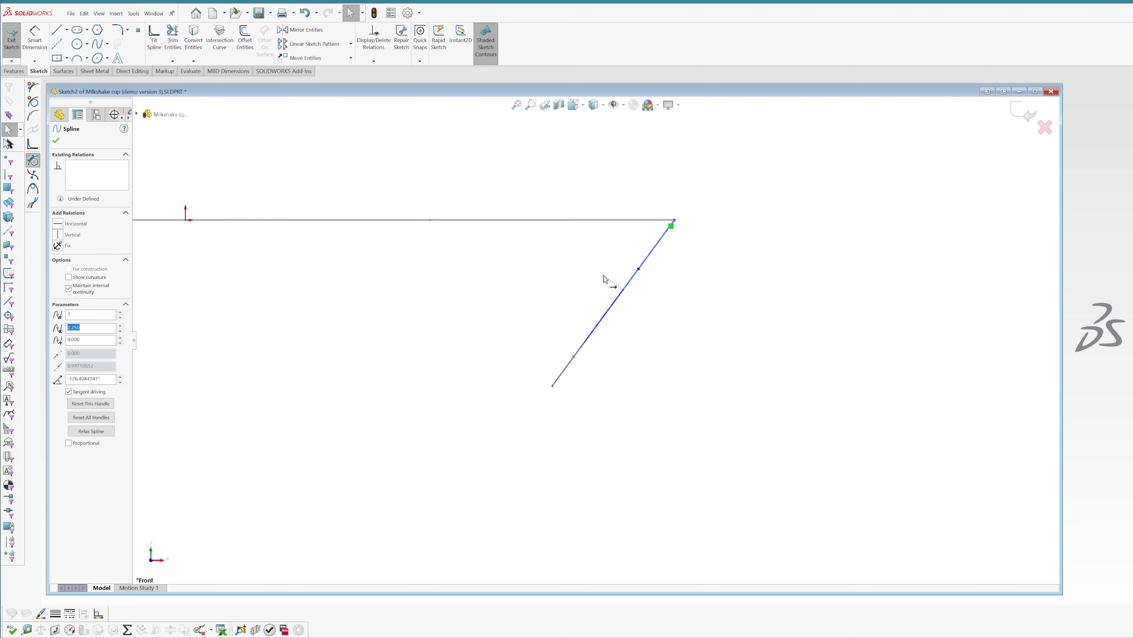
mouse_move(614, 296)
mouse_down()
mouse_move(620, 310)
mouse_move(588, 286)
mouse_up()
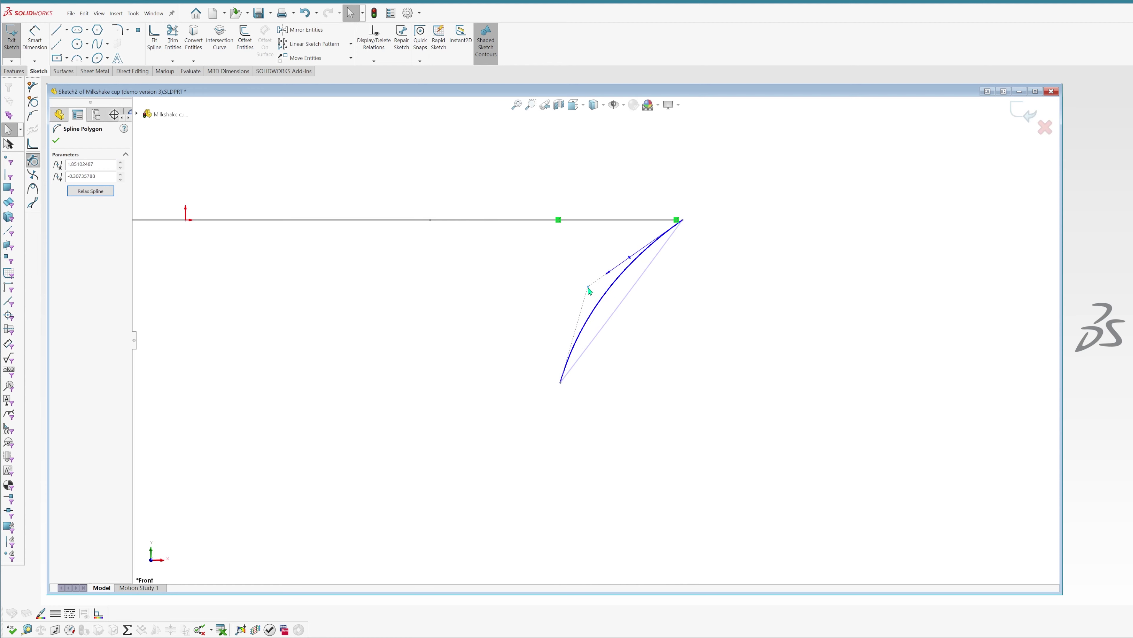
click(683, 221)
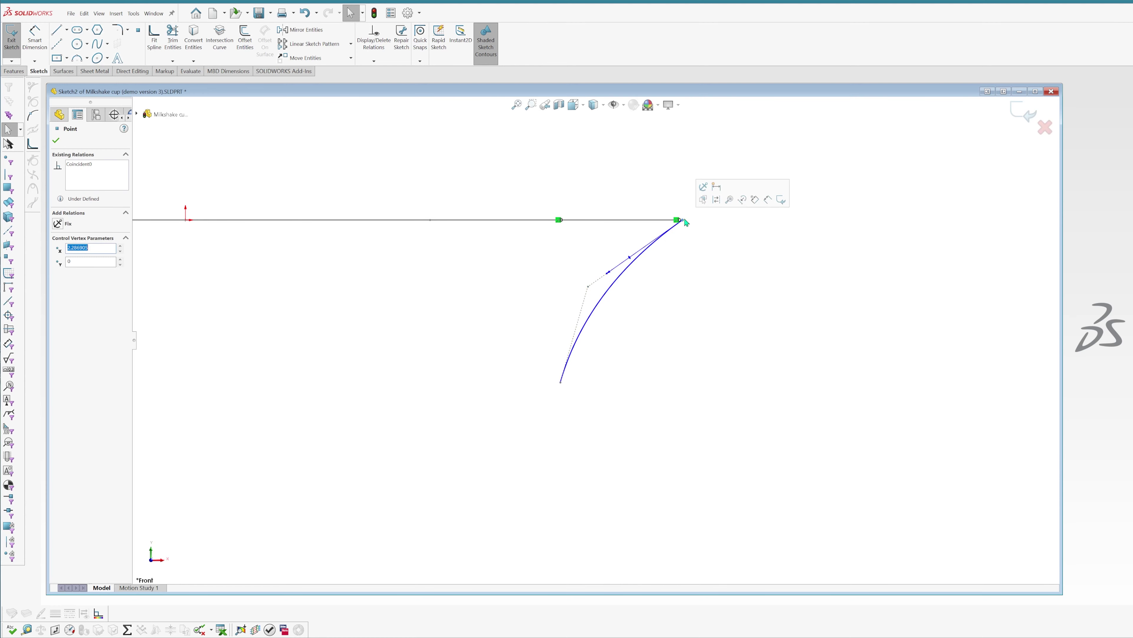
Step: Make the spline's top end coincident with the hexagon corner, then return to Front view
middle_drag(725, 244, 650, 254)
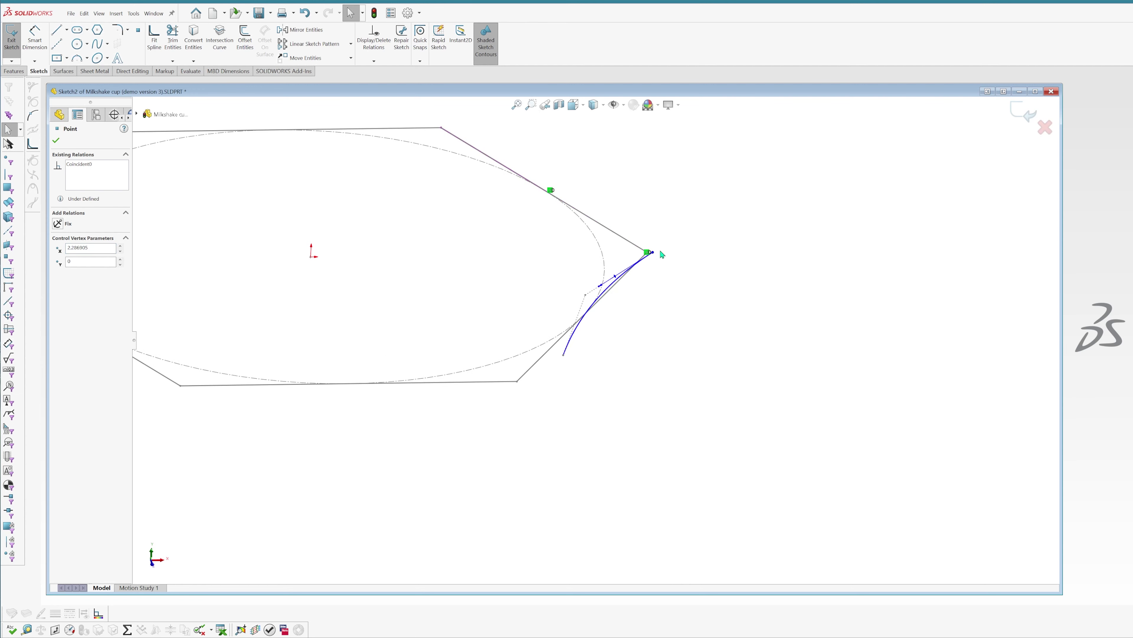
scroll(621, 304, down, 5)
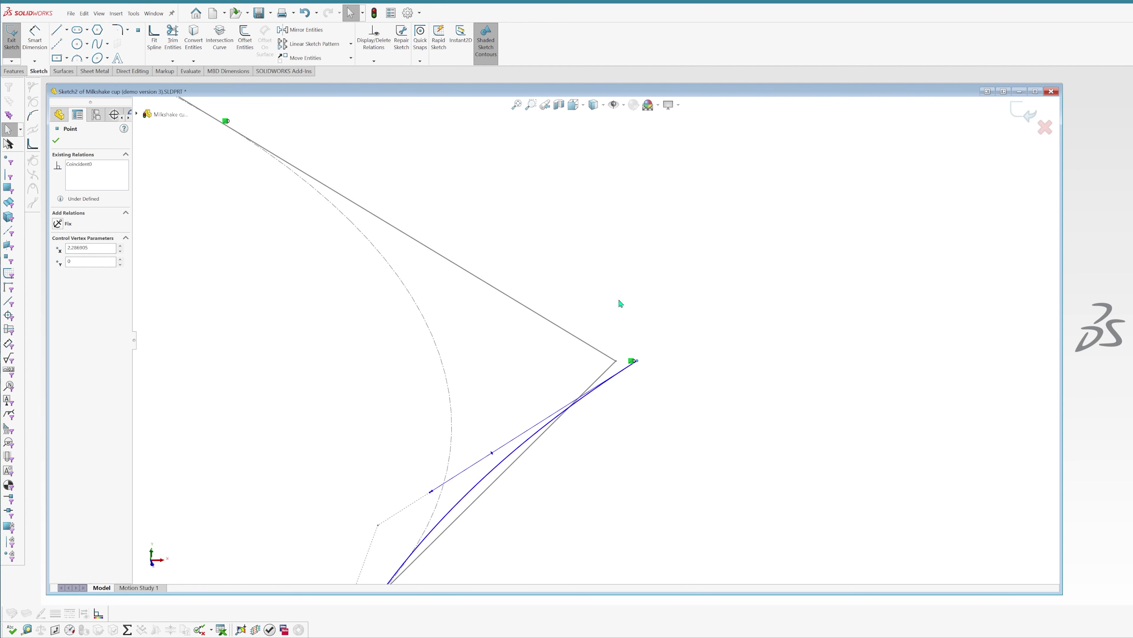
ctrl+click(617, 361)
click(63, 282)
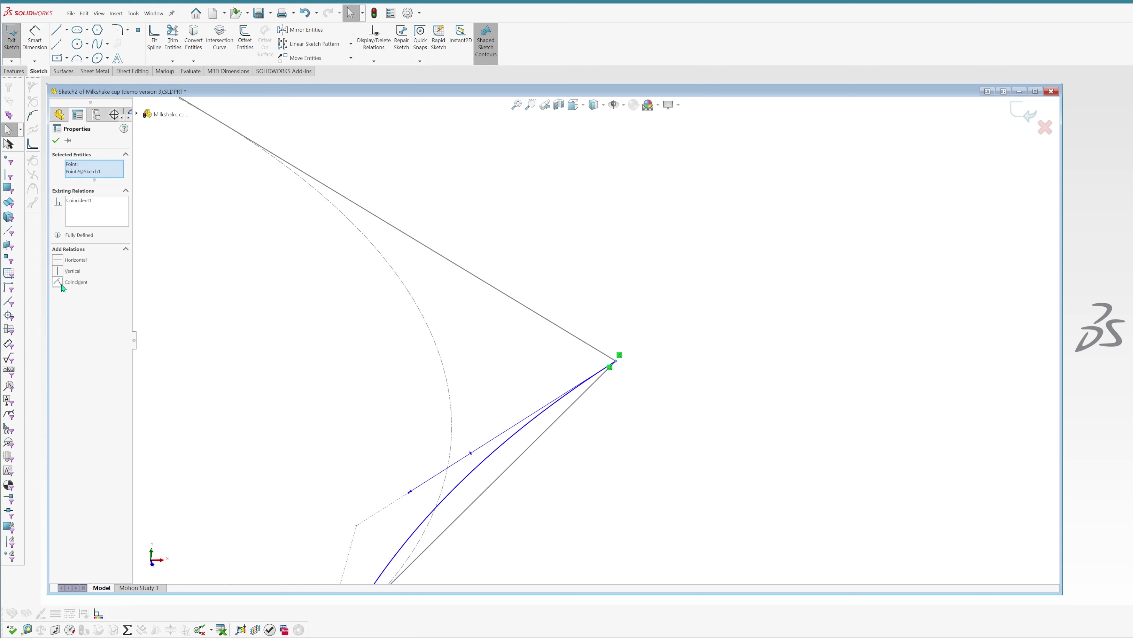
scroll(614, 395, up, 3)
scroll(580, 388, up, 2)
mouse_move(561, 386)
middle_down()
mouse_move(635, 366)
mouse_move(628, 349)
middle_up()
key(space)
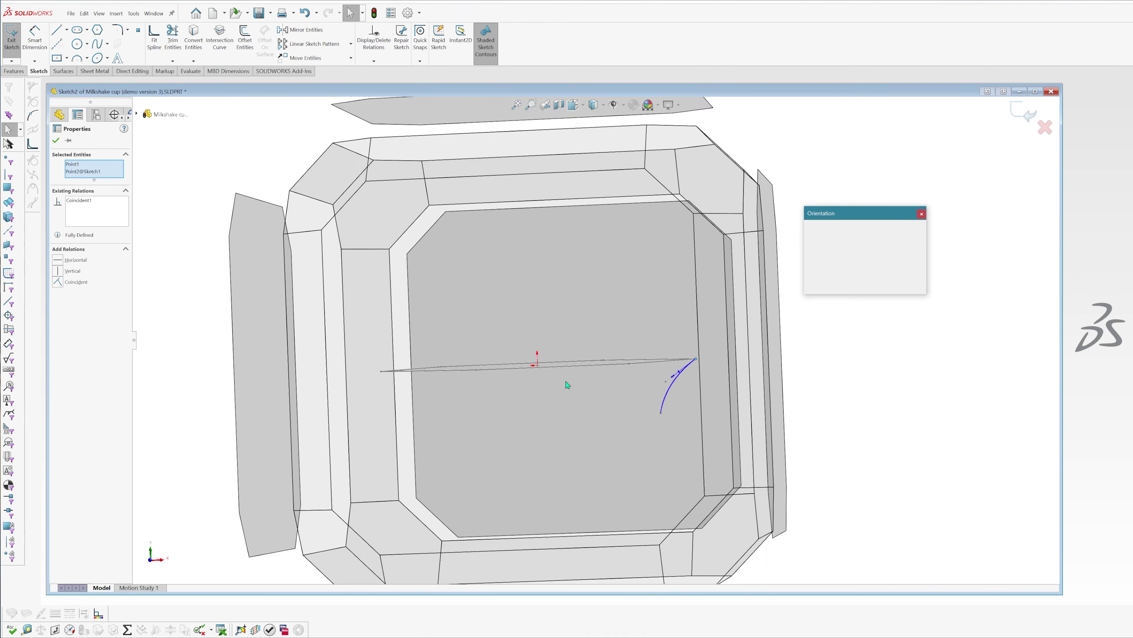
click(569, 384)
scroll(744, 338, up, 2)
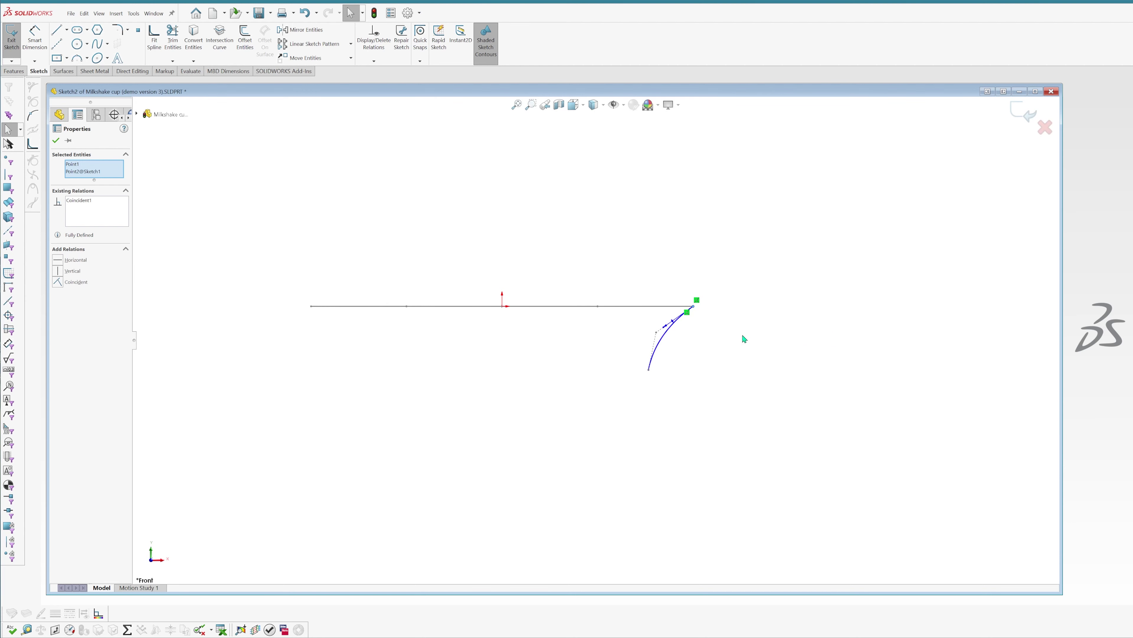
Step: Dimension the spline's lower end 0.65 vertically below the hexagon's top line
key(s)
click(707, 350)
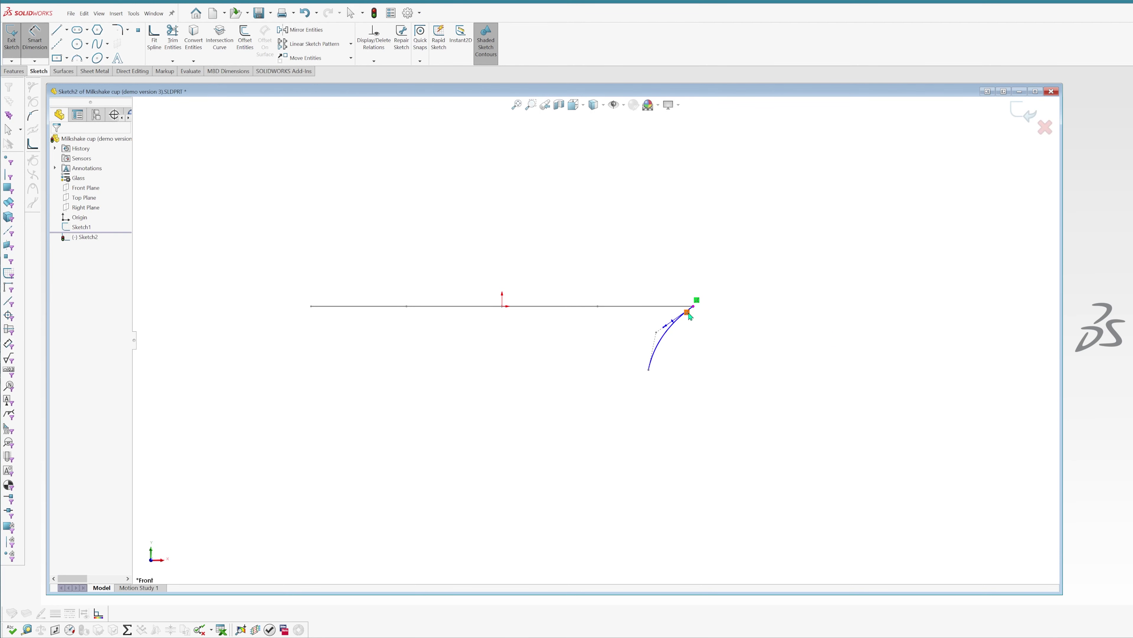
click(687, 312)
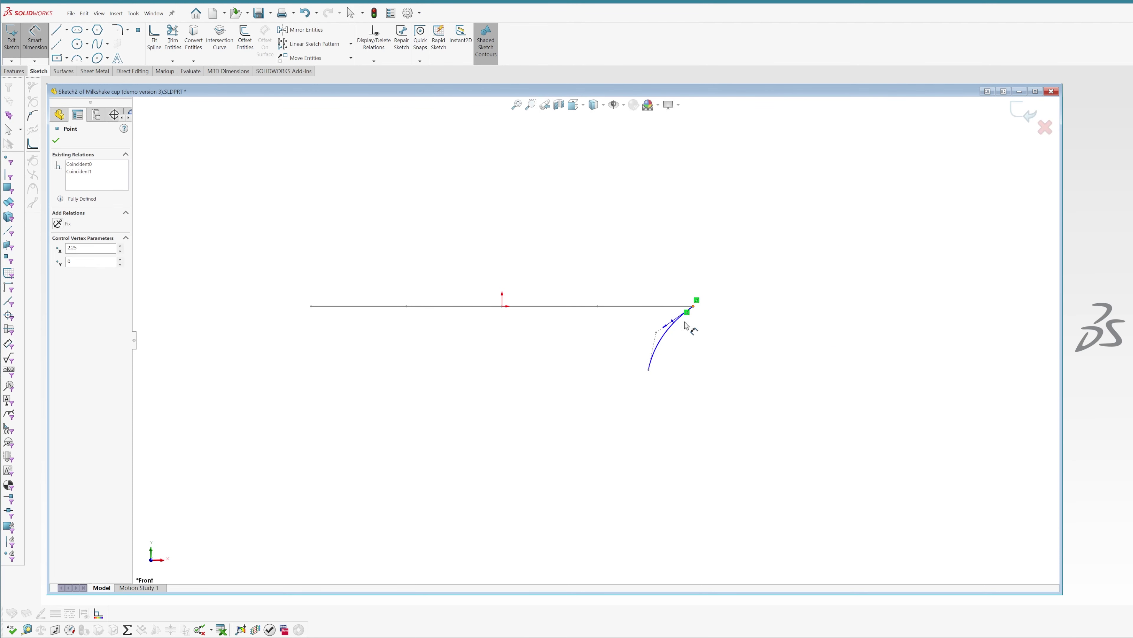
click(649, 370)
click(798, 337)
text(0.65)
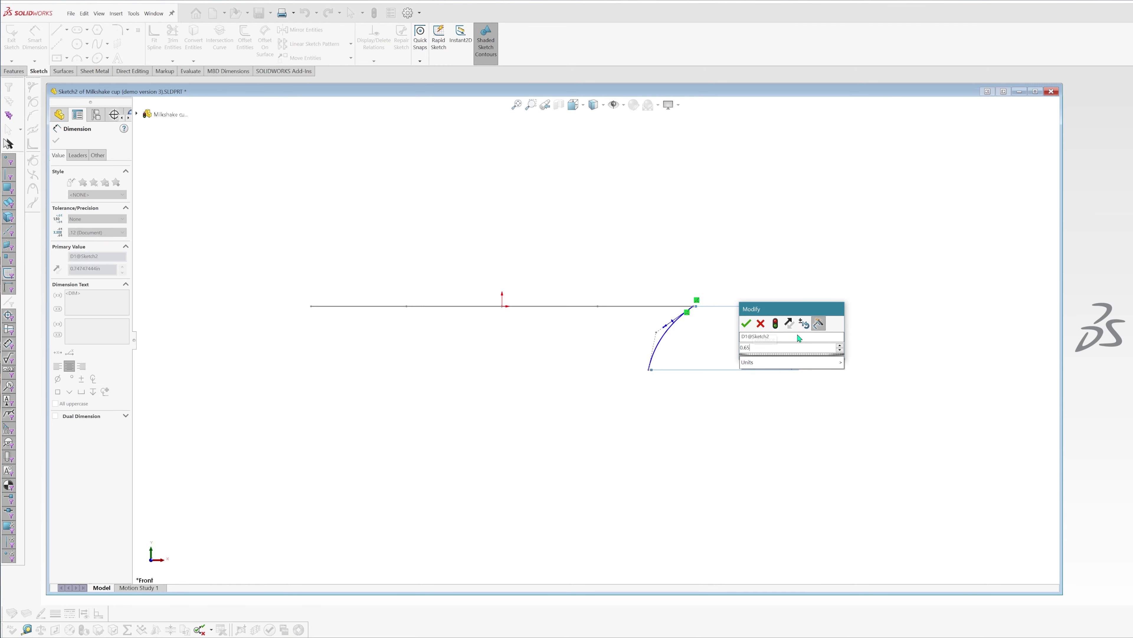
key(Return)
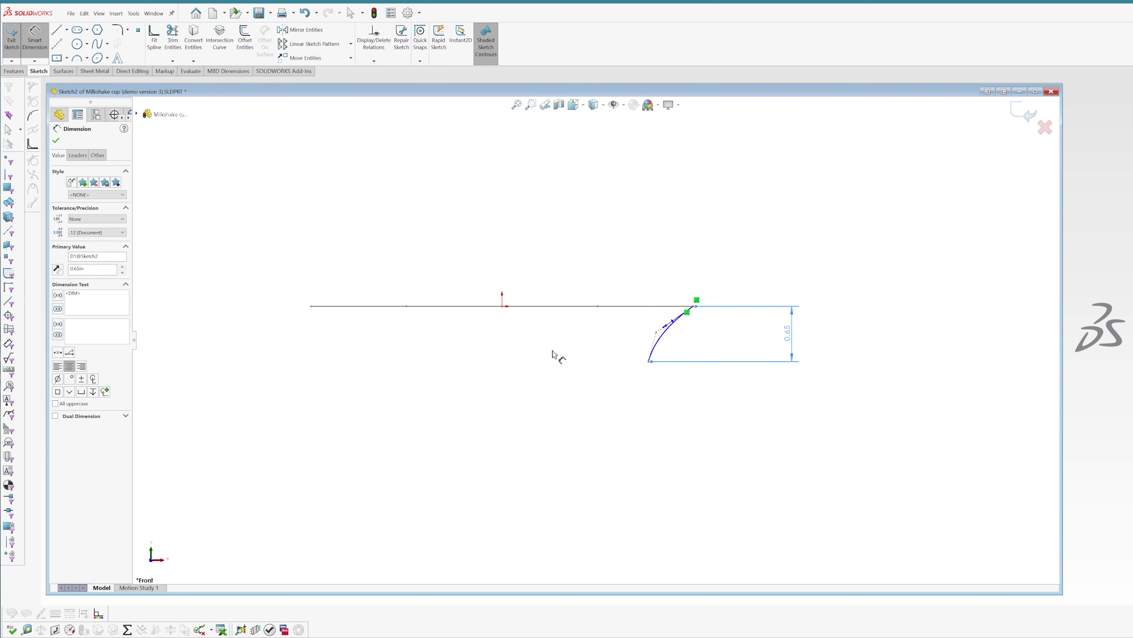
key(Escape)
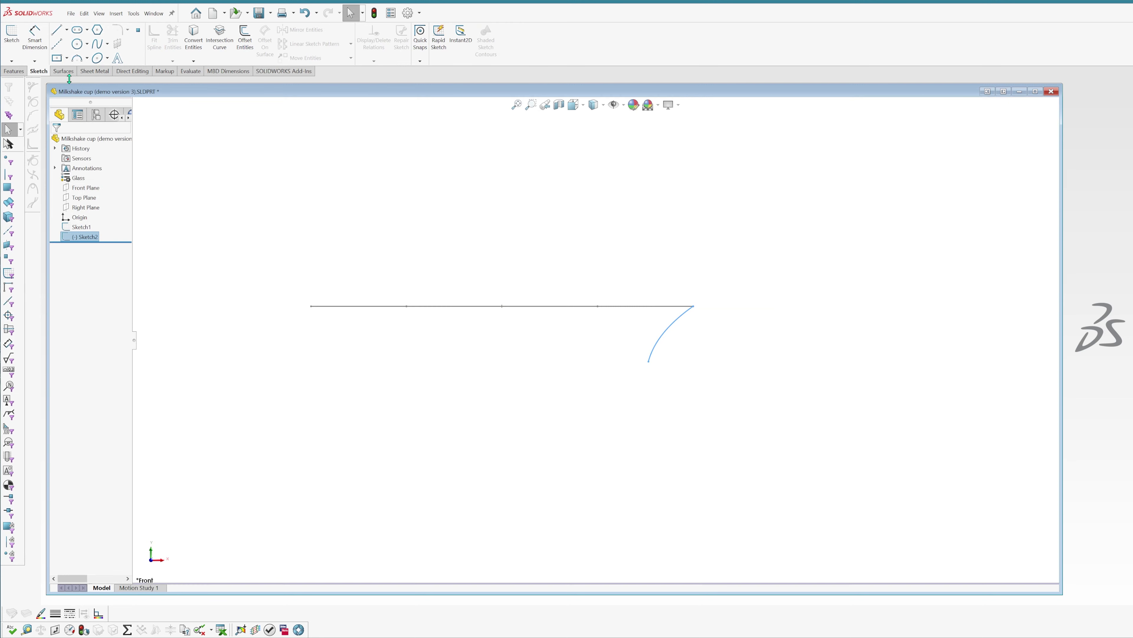
Step: Draw a vertical centerline downward from the origin
click(502, 307)
scroll(597, 341, up, 5)
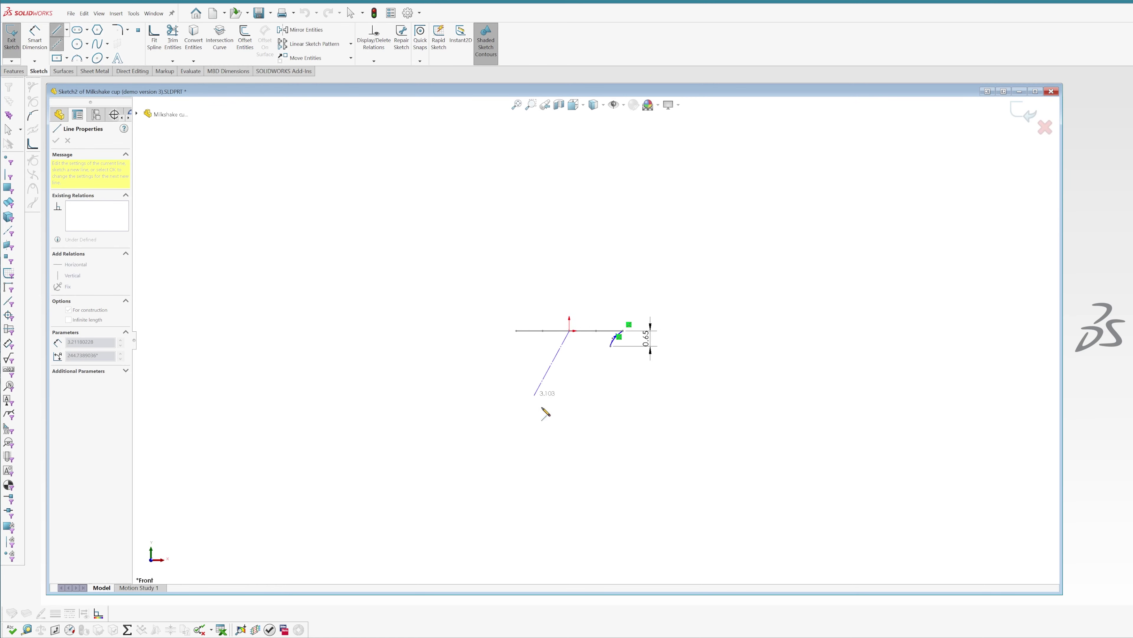
click(570, 509)
key(Escape)
scroll(612, 349, down, 5)
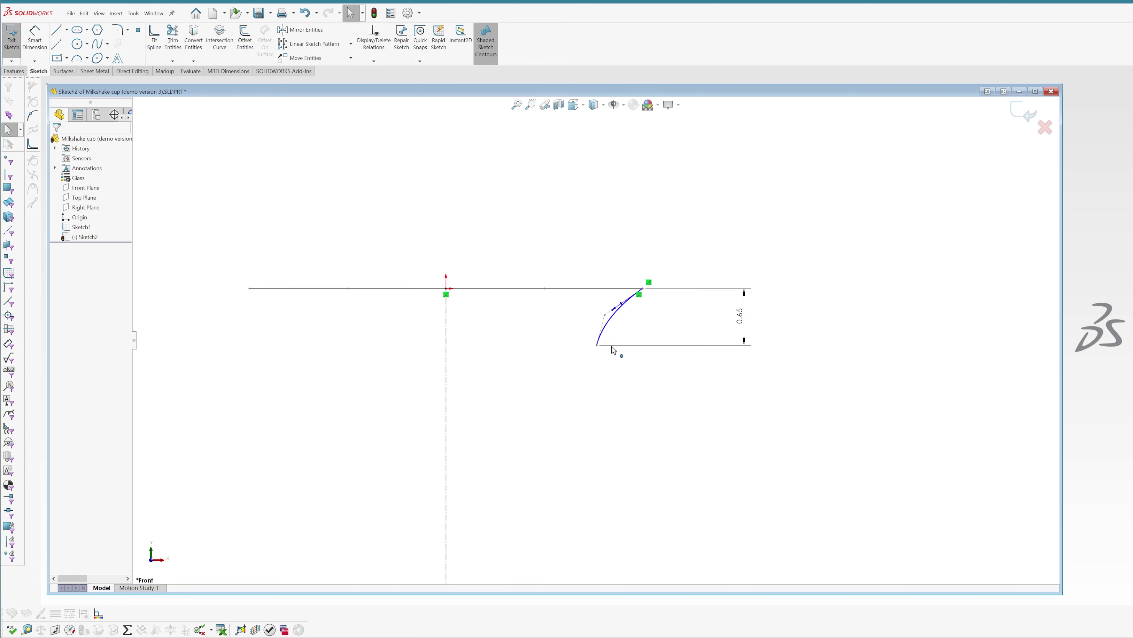
Step: Dimension the spline's lower end 3.50 horizontally from the centerline
key(s)
click(625, 360)
click(597, 344)
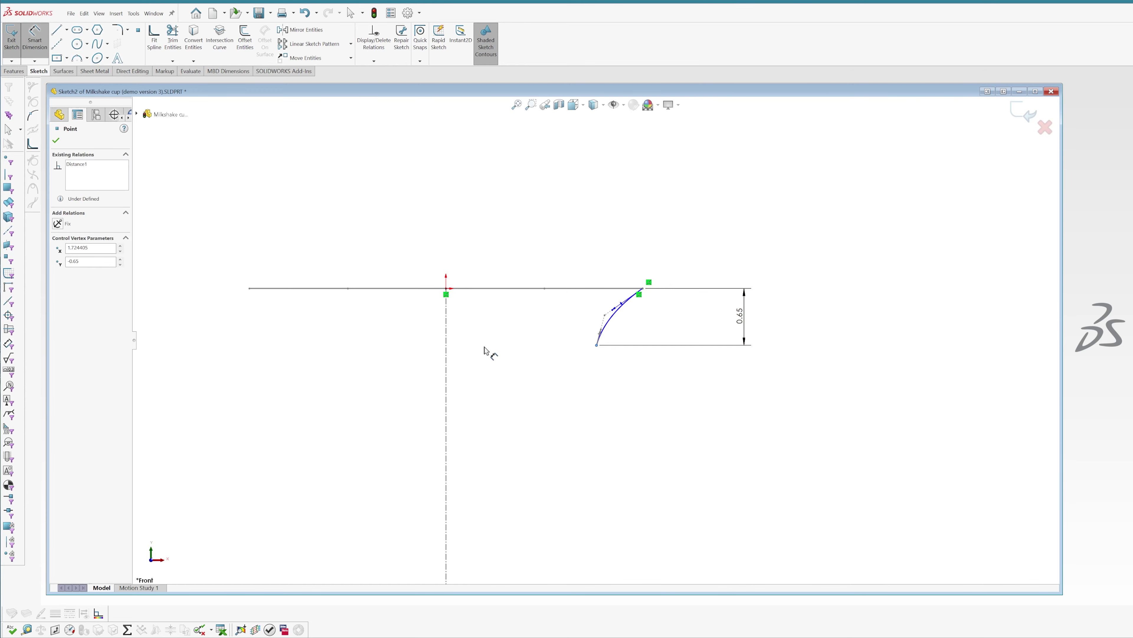
click(446, 346)
click(410, 354)
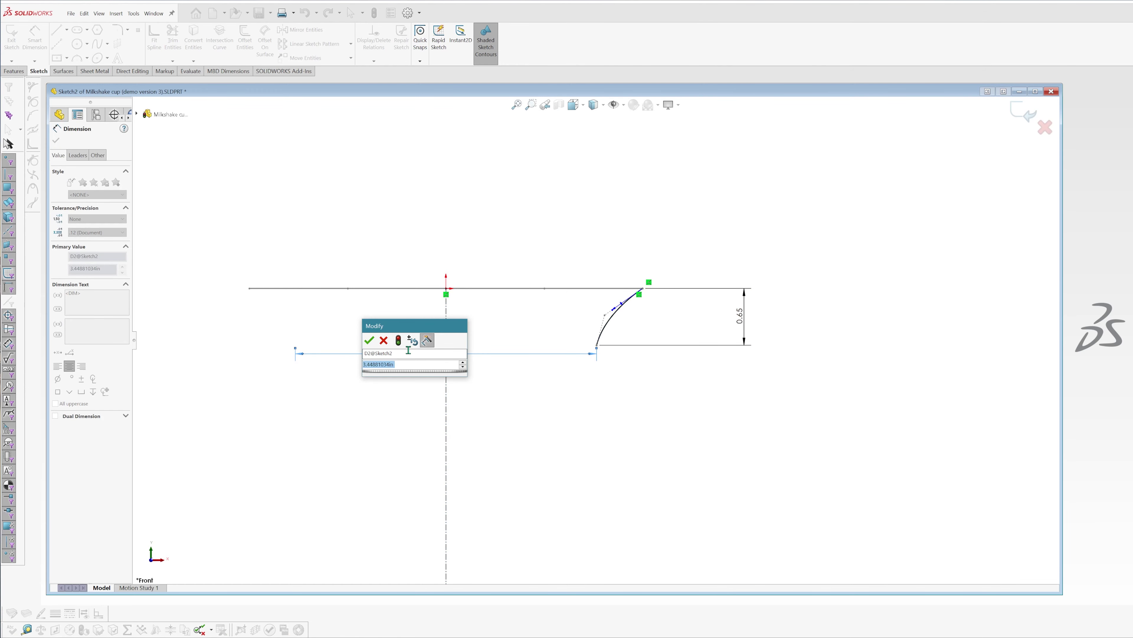
text(3.5)
key(Return)
key(Escape)
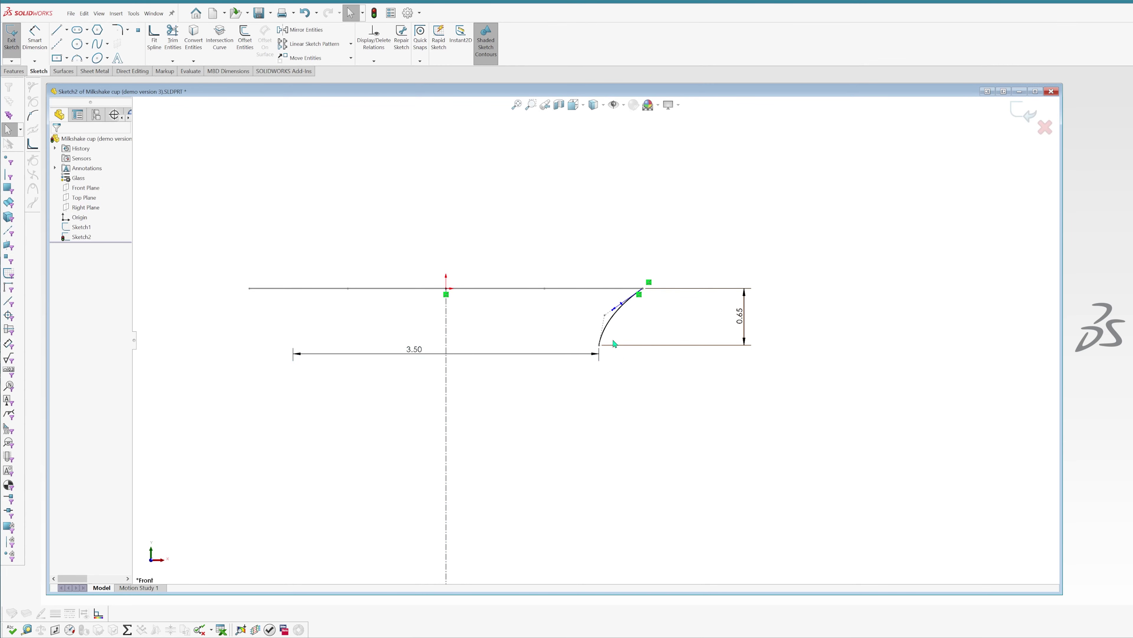
scroll(611, 321, down, 4)
drag(589, 312, 598, 305)
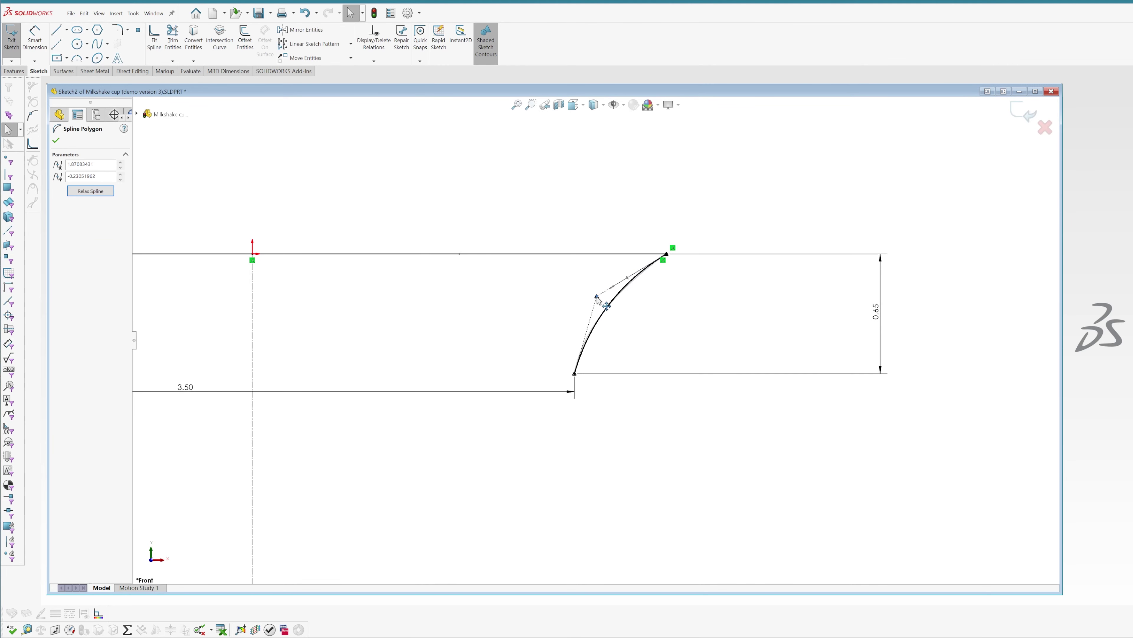
Step: Drag the spline's control point to reverse the curve's bend
key(Escape)
scroll(595, 339, up, 6)
scroll(579, 382, down, 3)
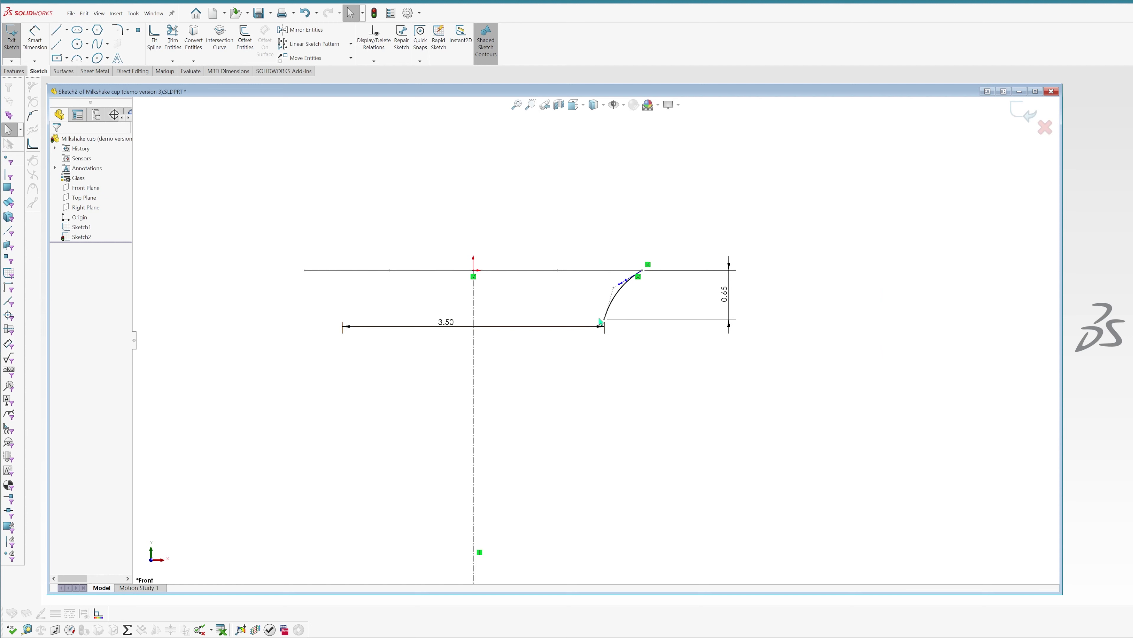
scroll(641, 294, down, 3)
drag(587, 294, 625, 315)
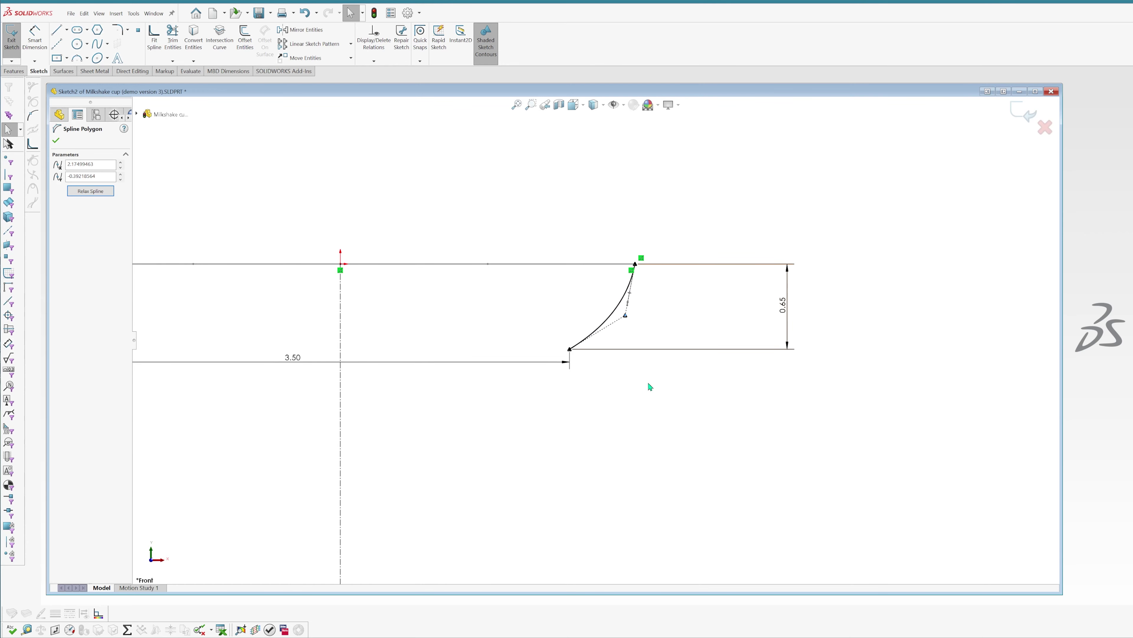
click(632, 322)
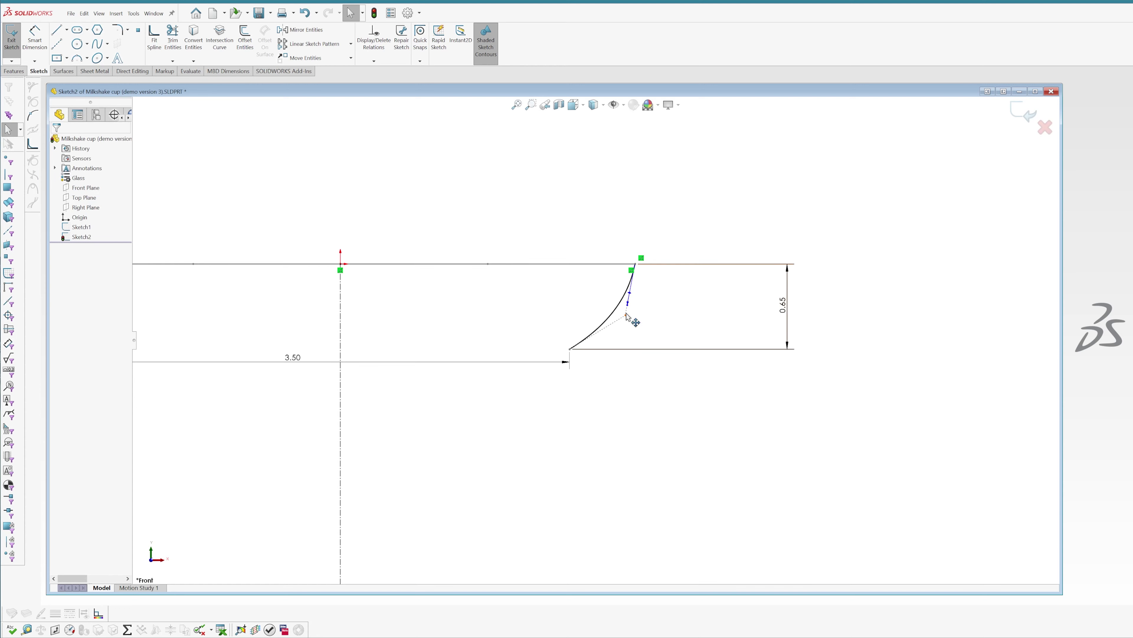
click(637, 367)
Step: Move the 3.50 dimension up closer to the curve
scroll(635, 404, up, 2)
scroll(635, 404, down, 2)
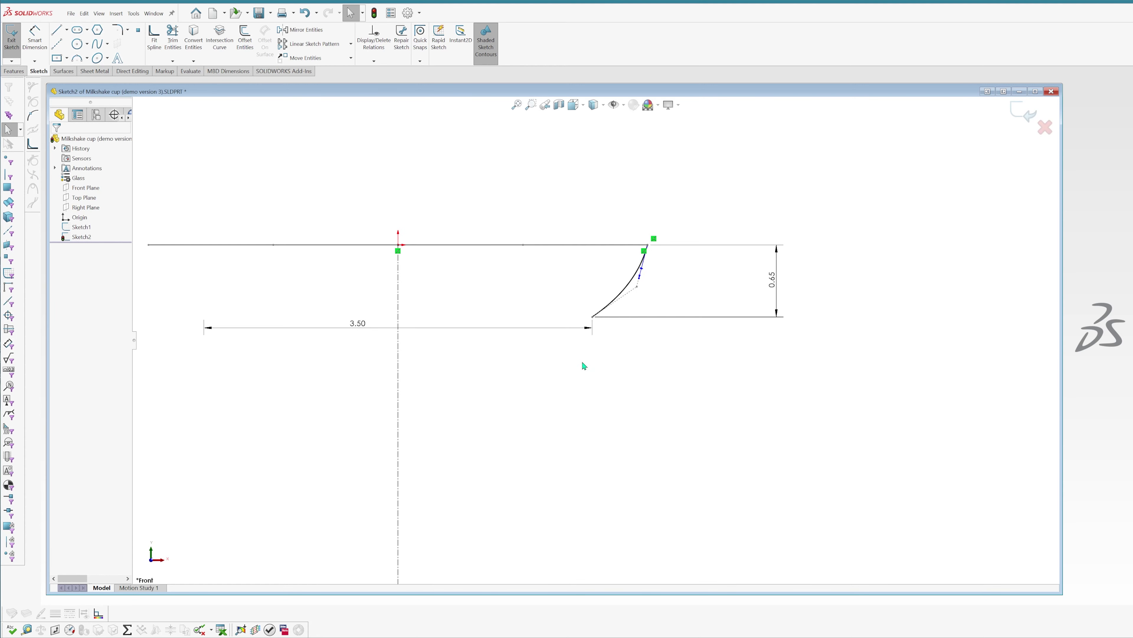
drag(361, 323, 392, 306)
click(594, 389)
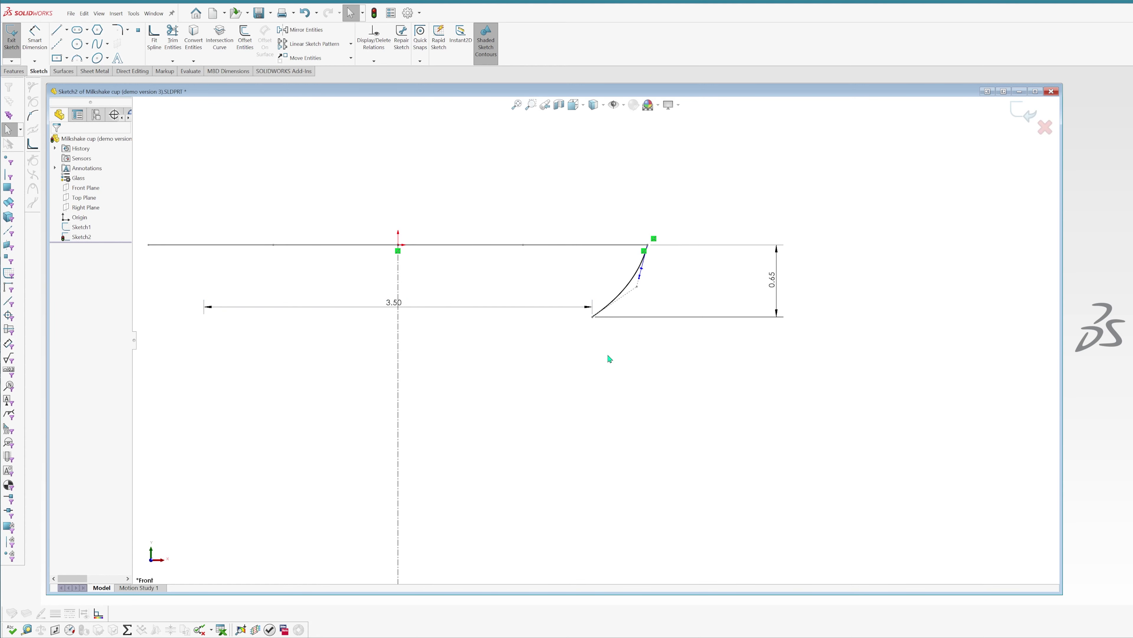
Step: Draw a second spline descending from the first curve's lower end
click(97, 43)
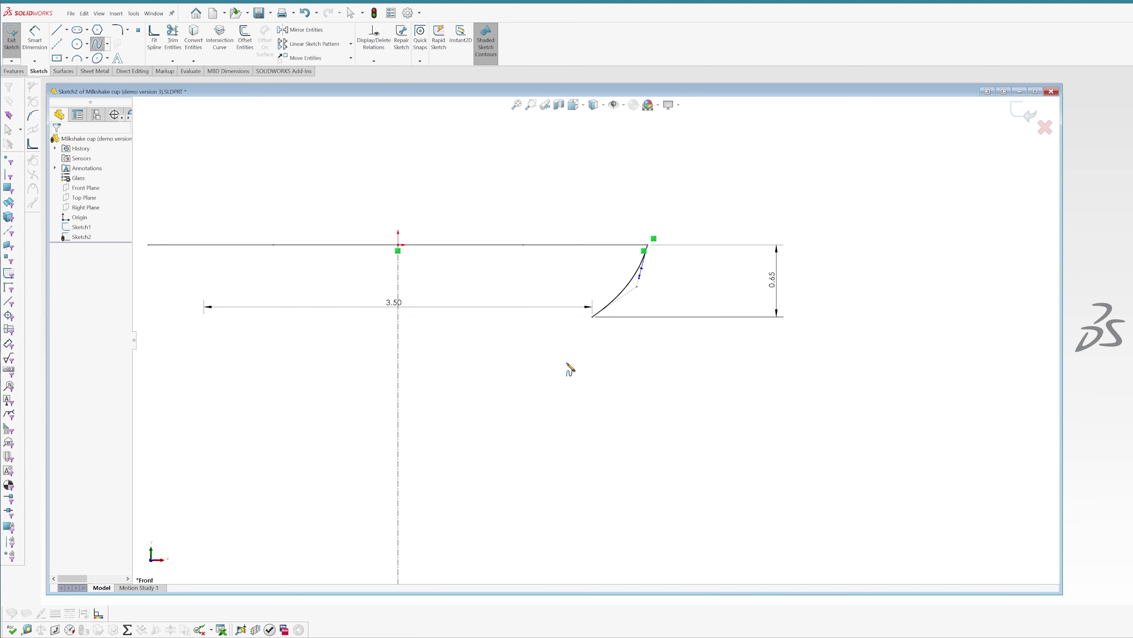
click(593, 316)
scroll(597, 321, up, 3)
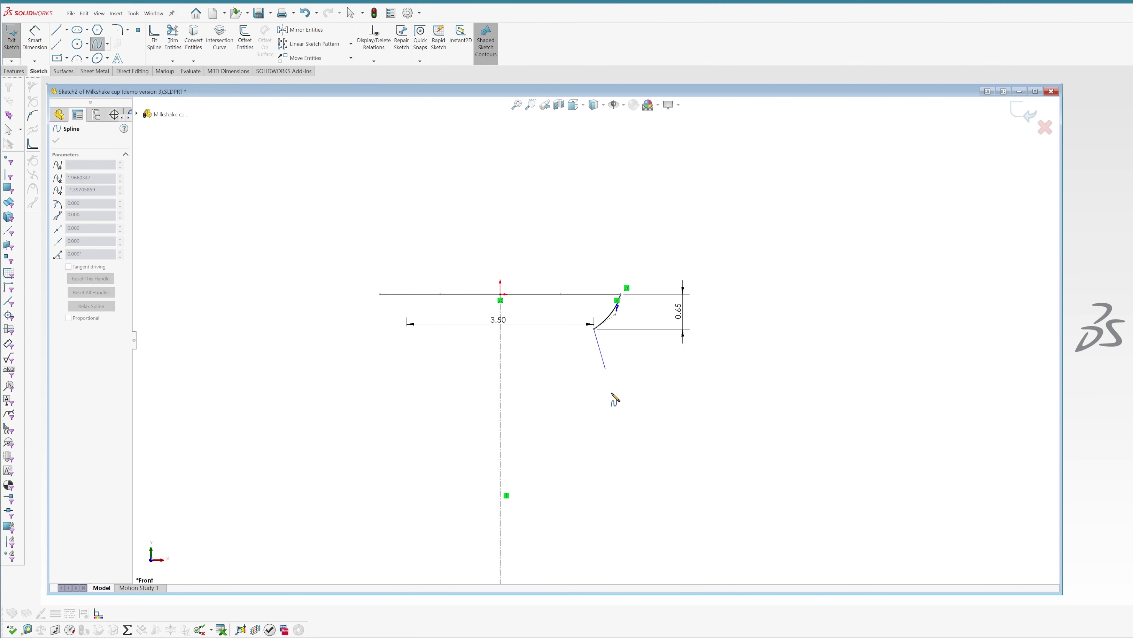
click(560, 414)
key(Escape)
scroll(575, 377, down, 3)
Step: Bend the lower spline and make it tangent to the upper curve at their joint
click(591, 341)
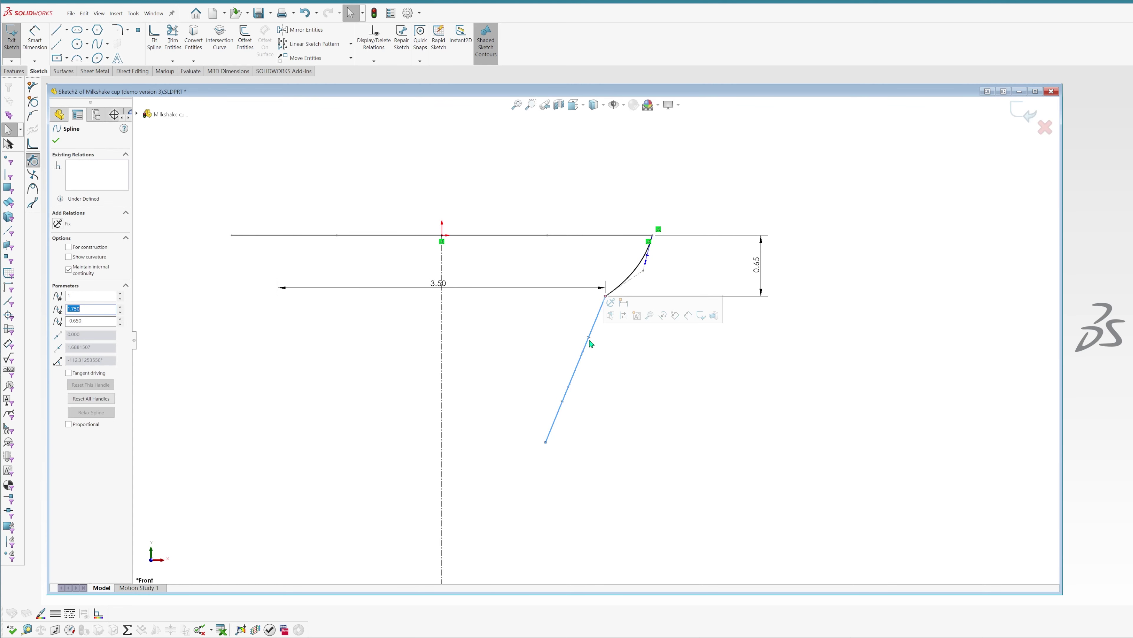
click(584, 366)
drag(584, 366, 559, 355)
key(Escape)
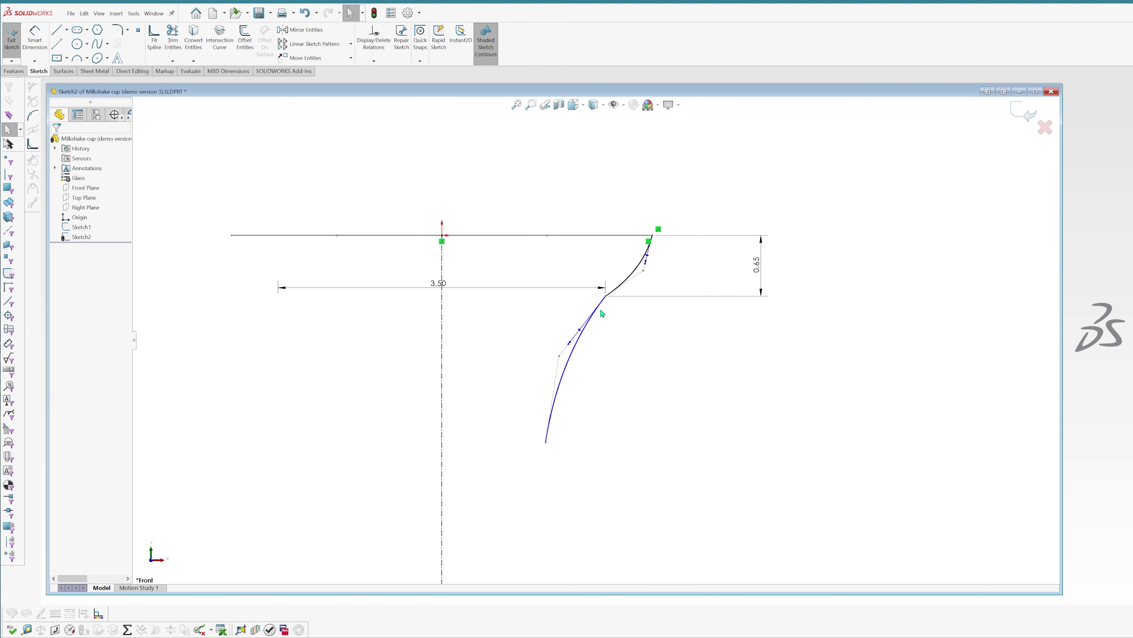
click(556, 393)
ctrl+click(616, 293)
click(634, 256)
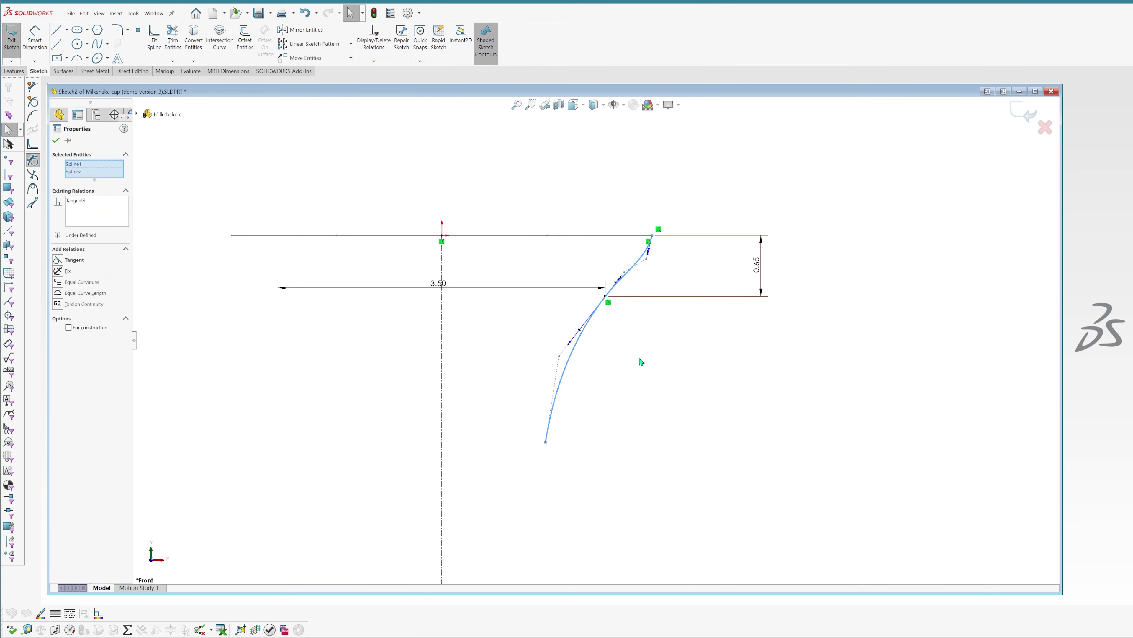
click(642, 361)
Step: Dimension the lower spline 2.00 vertically from the joint and 2.50 from the centerline
key(s)
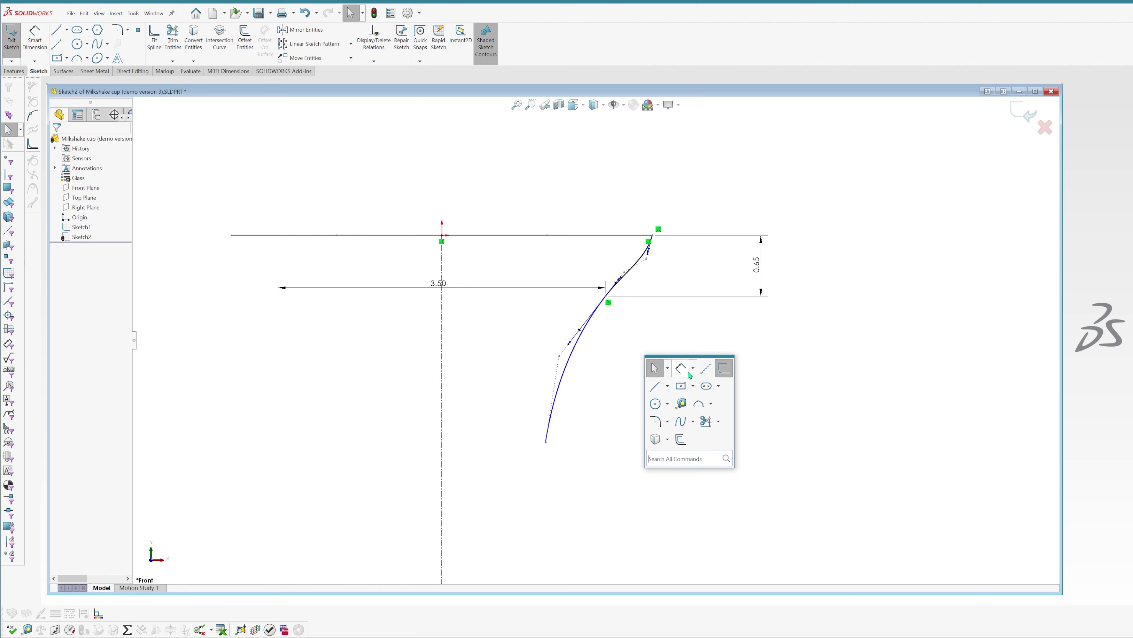
click(652, 367)
click(606, 296)
click(546, 442)
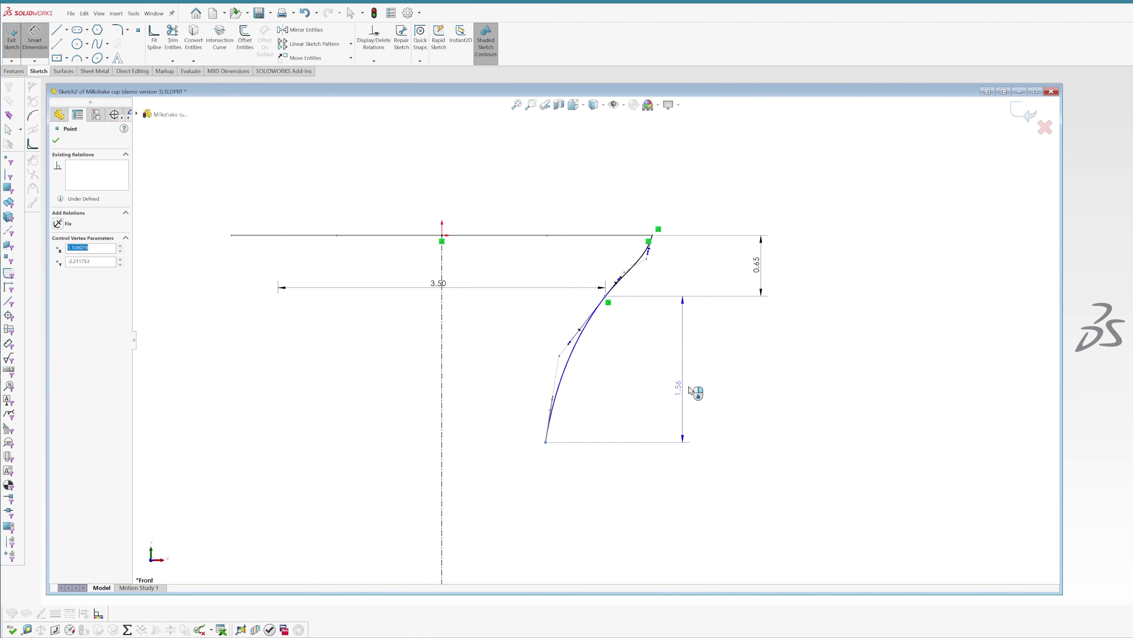
click(702, 379)
text(2.00in)
key(Return)
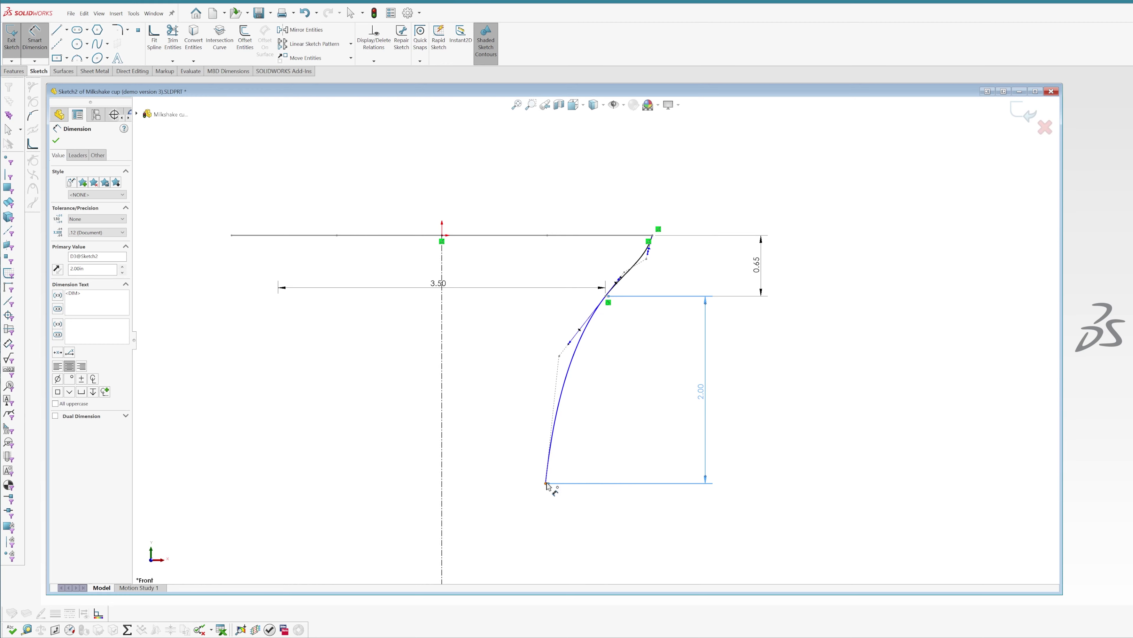
click(546, 483)
click(442, 481)
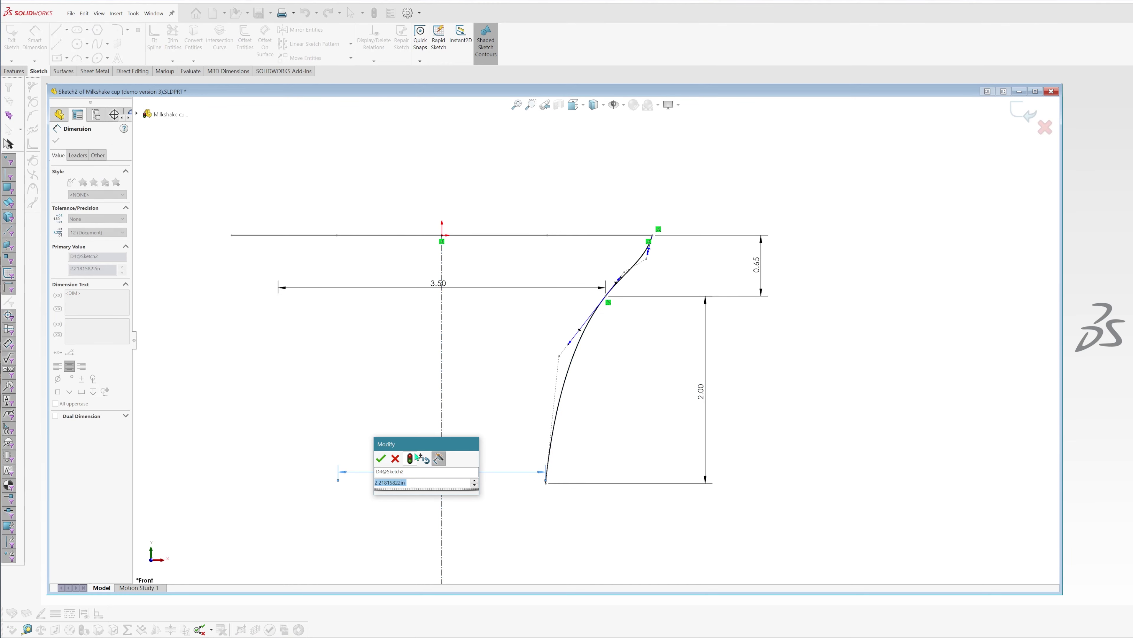
text(2.5)
key(Return)
key(Escape)
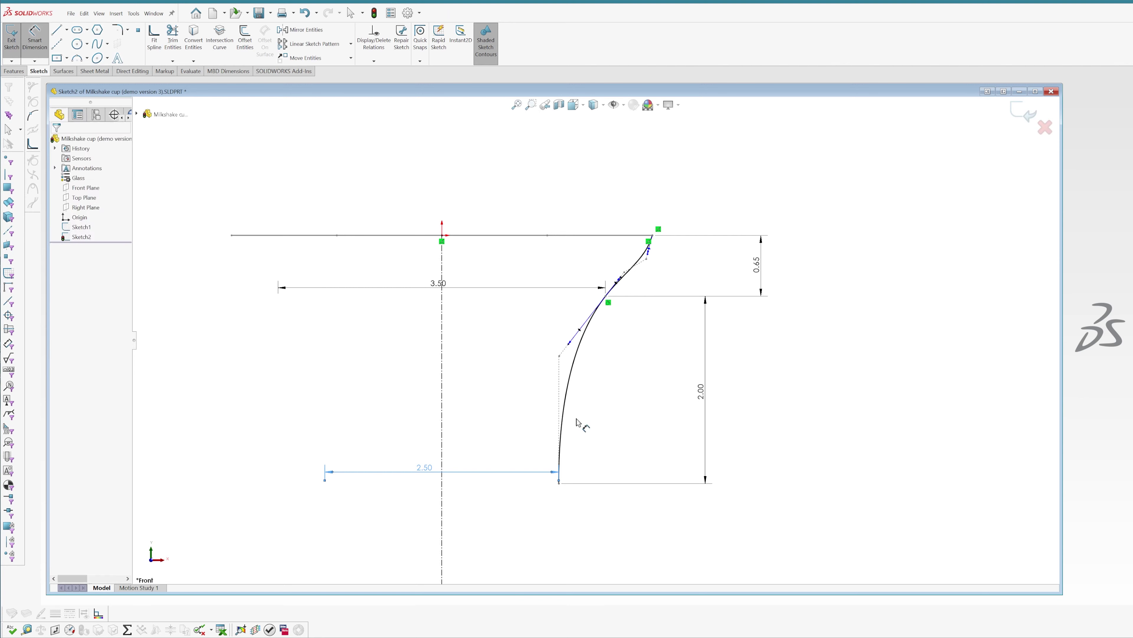
key(Escape)
Step: Fine-tune the lower curve's bow with the whole profile in view
ctrl+middle_drag(576, 422, 636, 277)
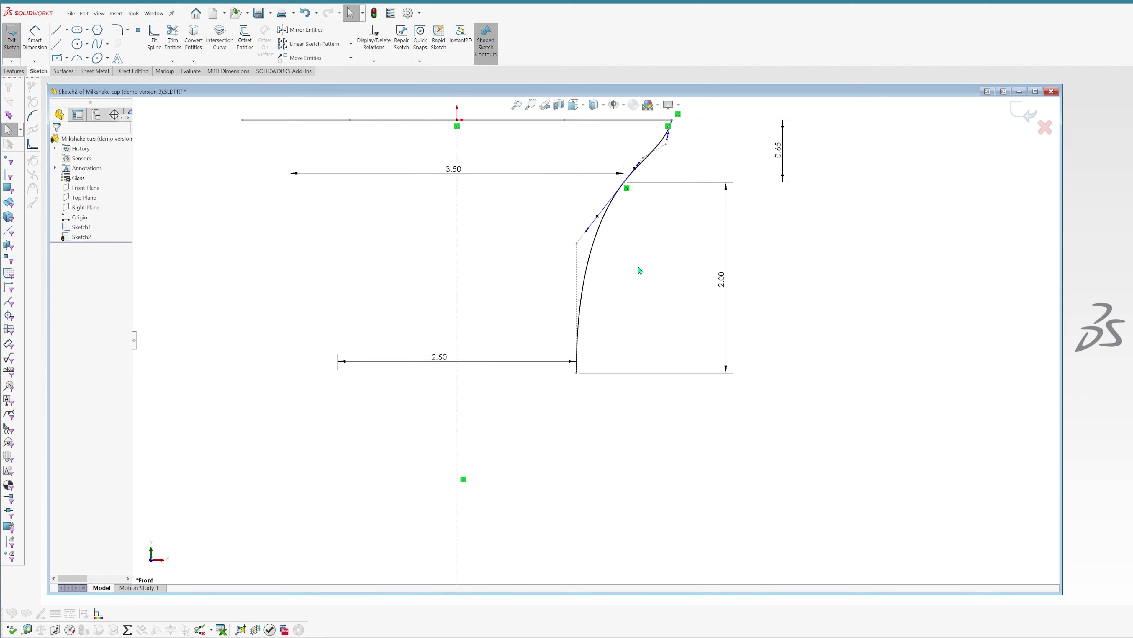
drag(576, 245, 582, 246)
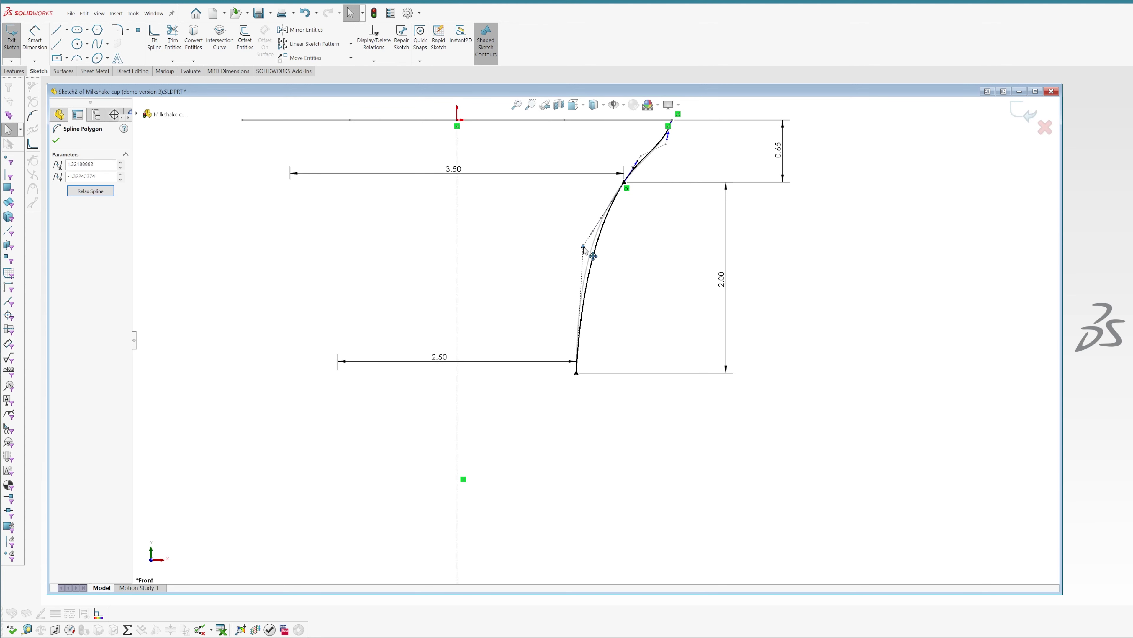
click(615, 370)
scroll(614, 370, up, 4)
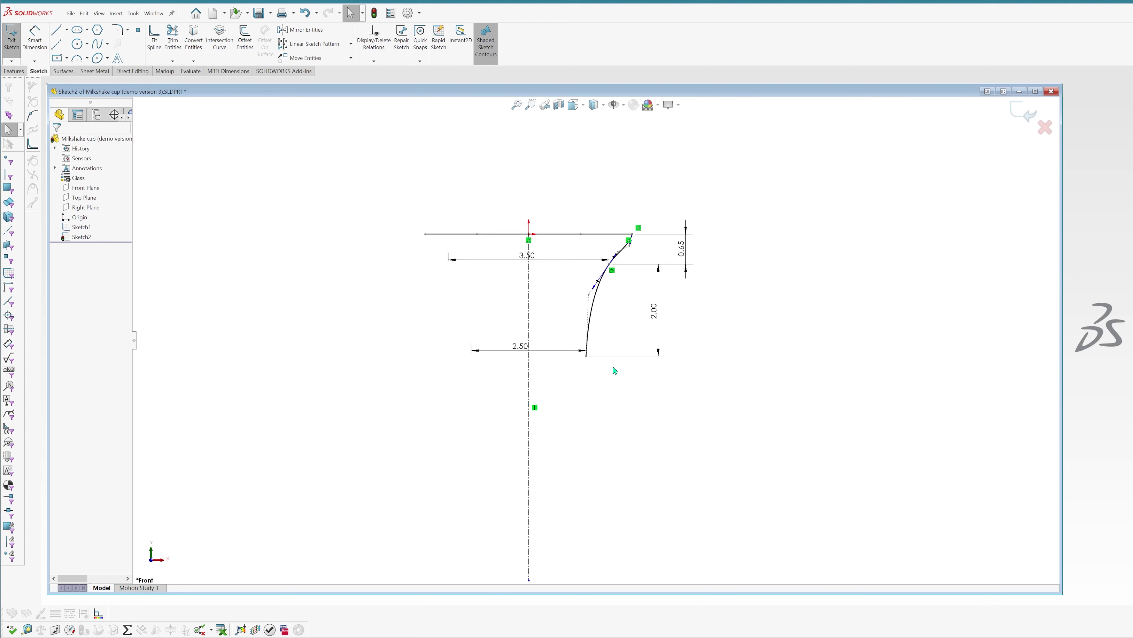
scroll(613, 402, down, 8)
scroll(613, 402, up, 3)
scroll(643, 345, down, 1)
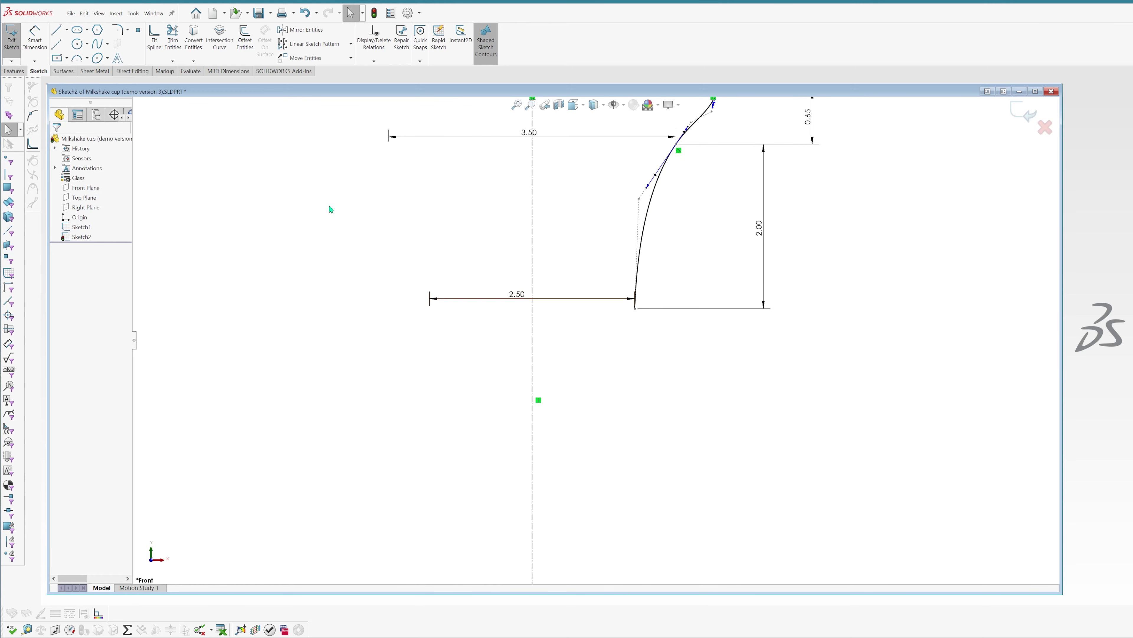
click(97, 43)
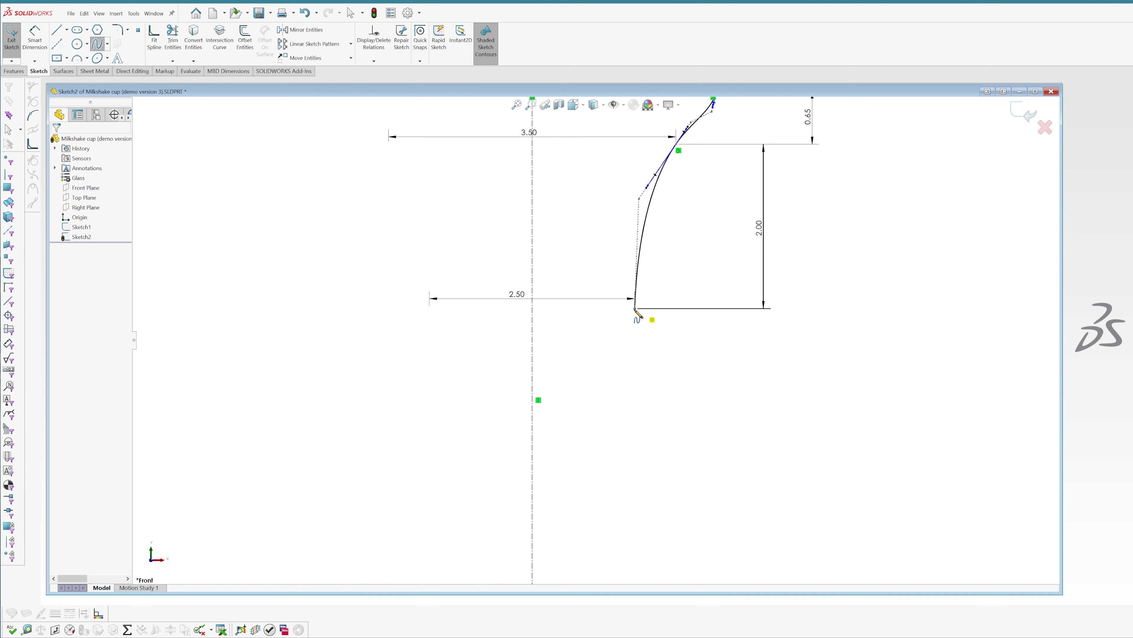
Step: Draw a spline down from the curve's lower end and bend it into a curve
click(636, 308)
double_click(623, 384)
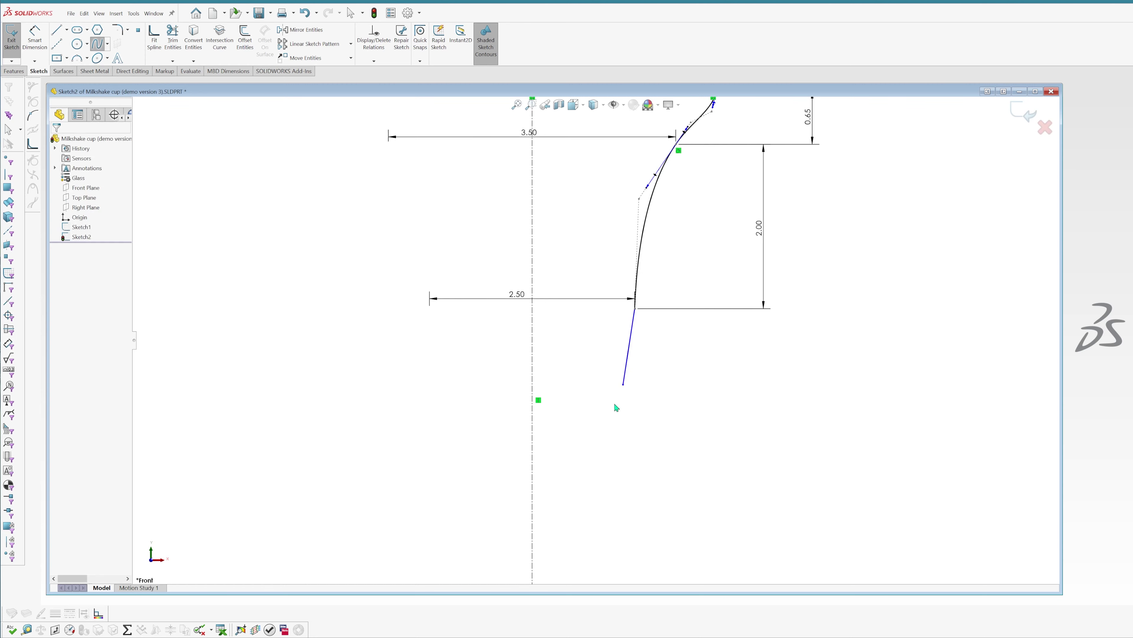
key(Escape)
click(633, 353)
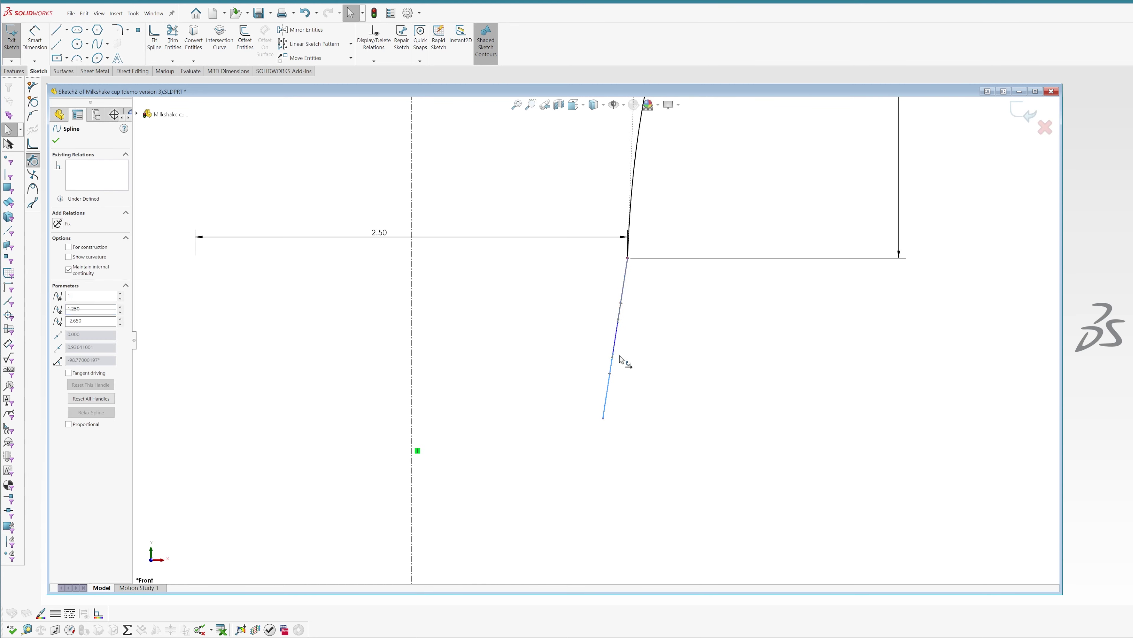
drag(620, 362, 632, 375)
click(691, 373)
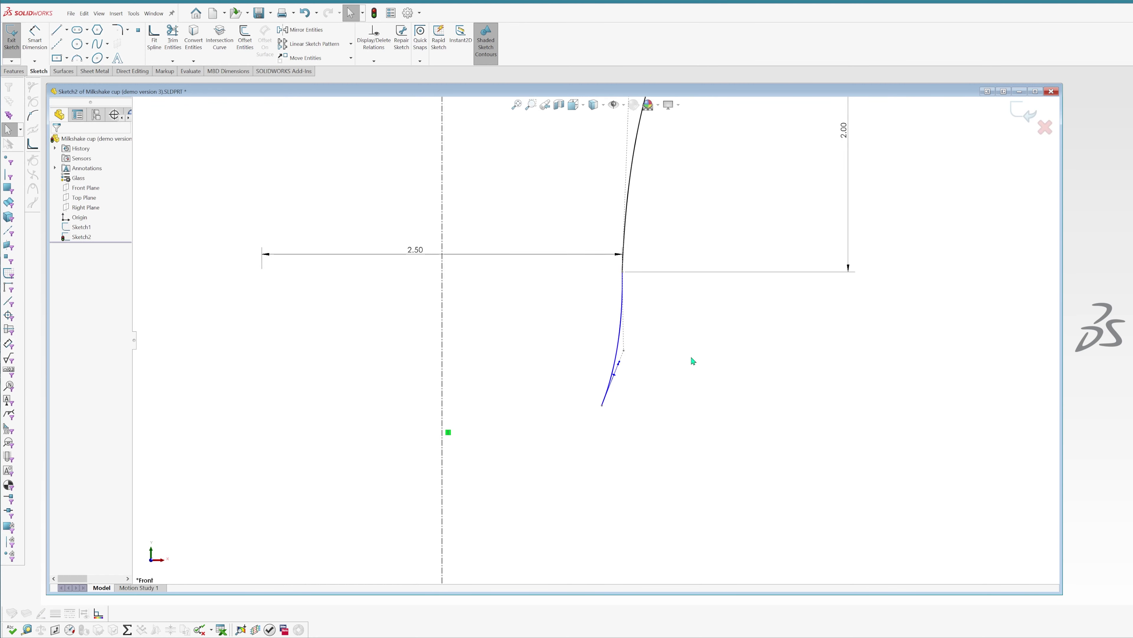
scroll(691, 360, up, 3)
click(614, 291)
click(616, 277)
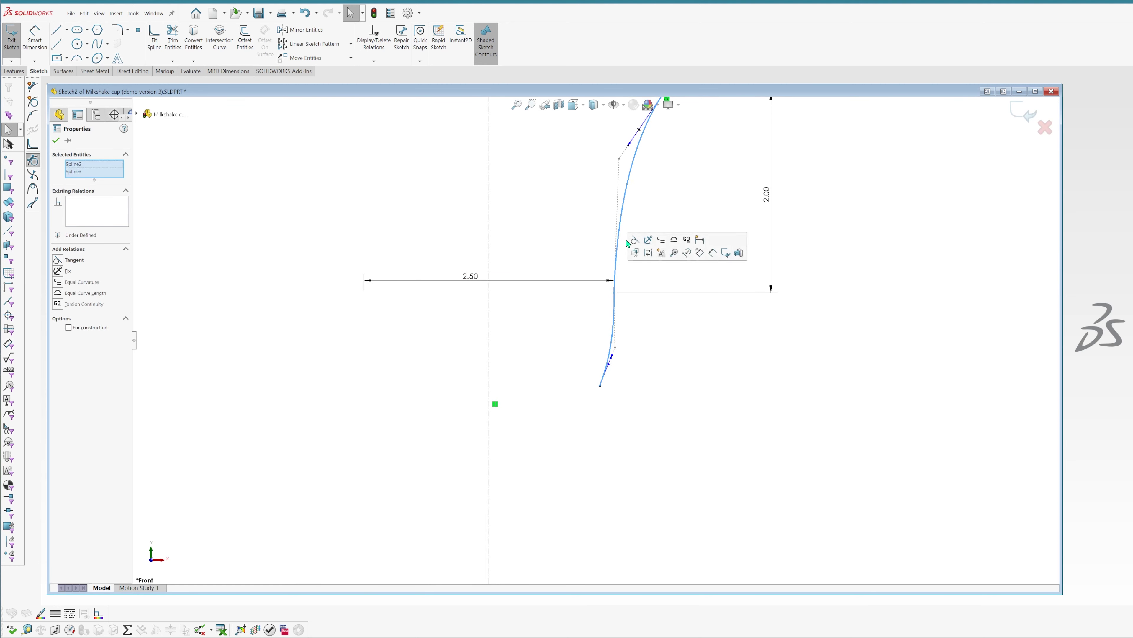
click(667, 344)
scroll(676, 340, down, 2)
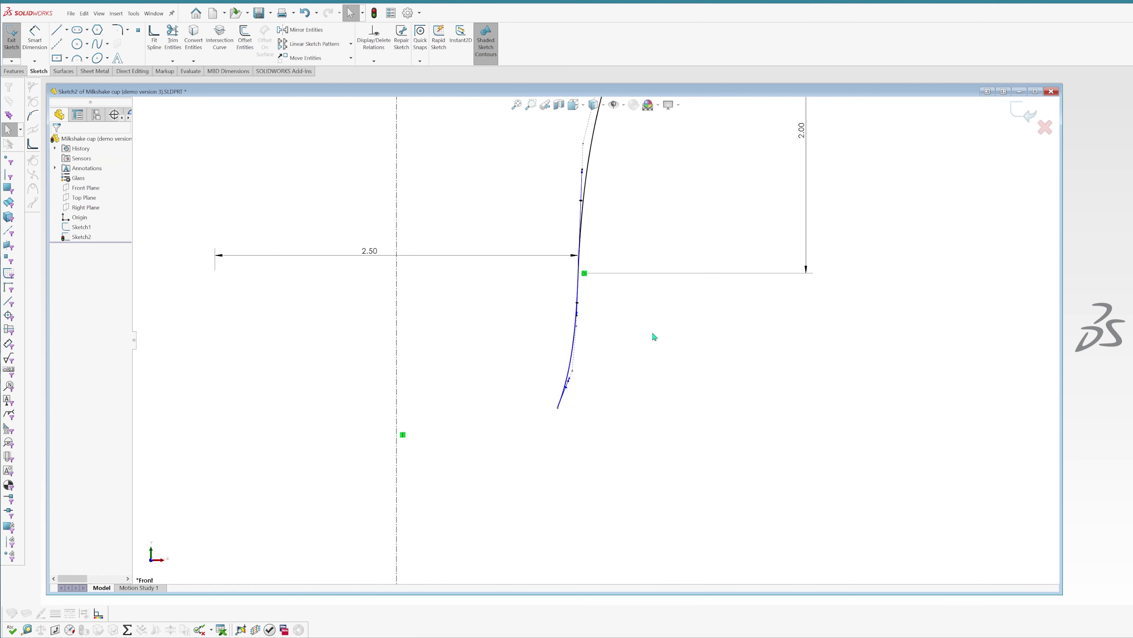
Step: Dimension the new segment 1.05 tall from the junction and reshape its curve
key(s)
click(666, 347)
click(580, 276)
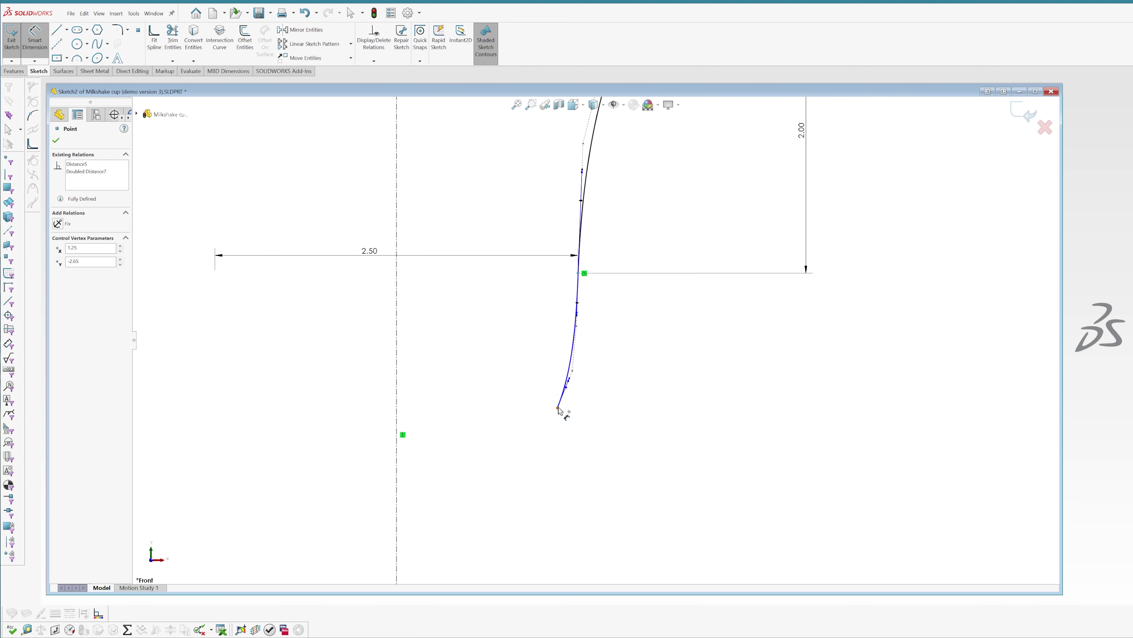
click(558, 407)
click(766, 347)
text(1.05)
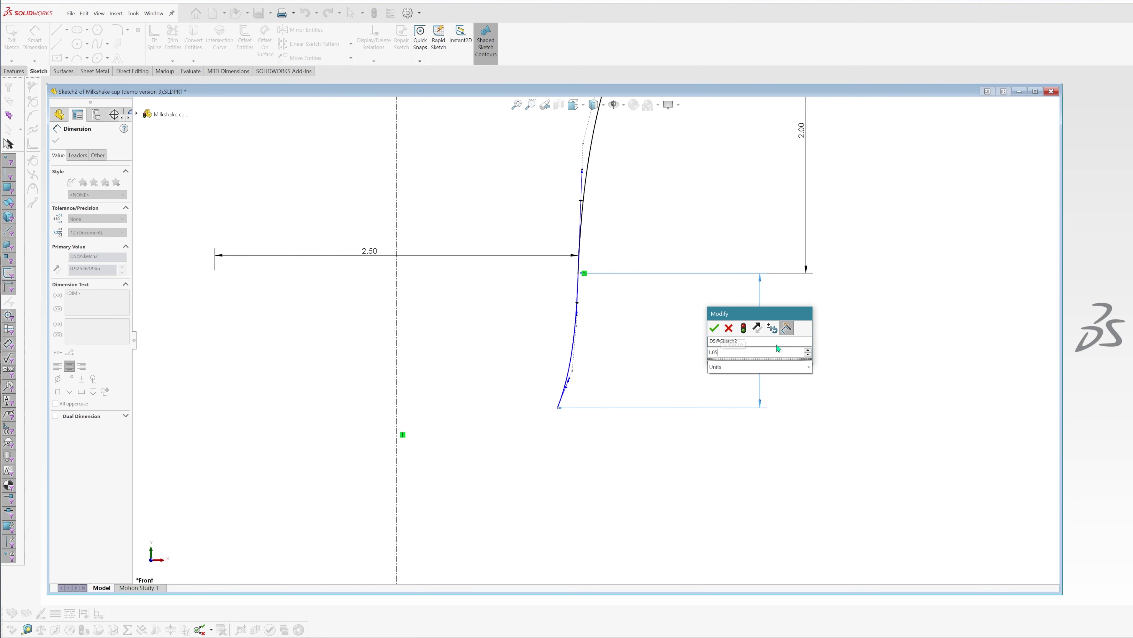
key(Return)
key(Escape)
scroll(619, 341, up, 3)
scroll(619, 341, down, 2)
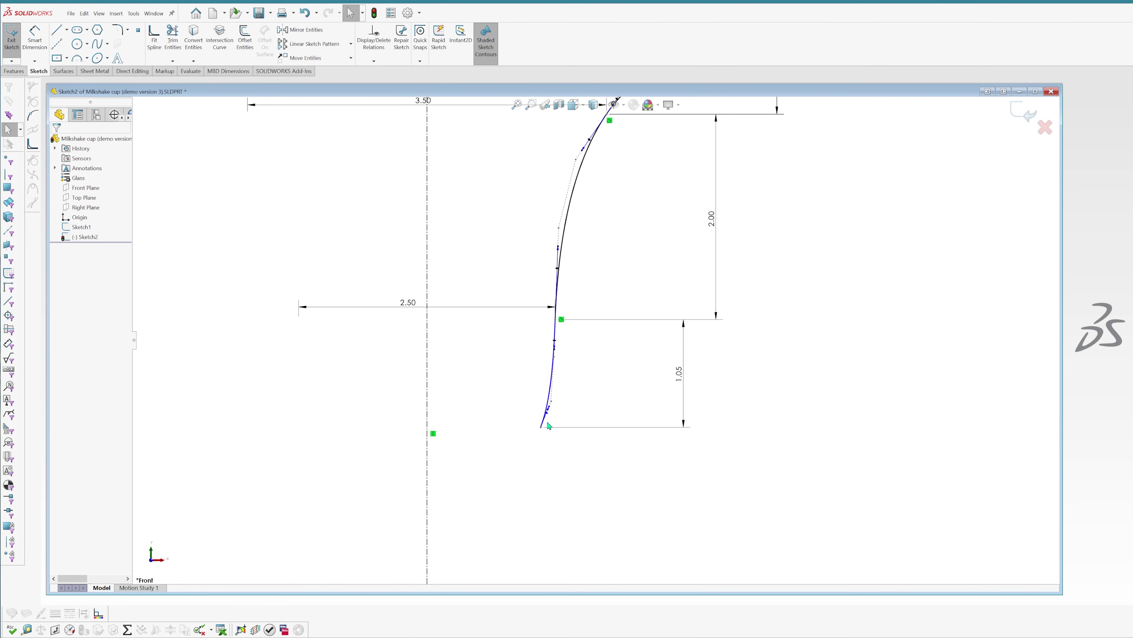
drag(555, 404, 551, 383)
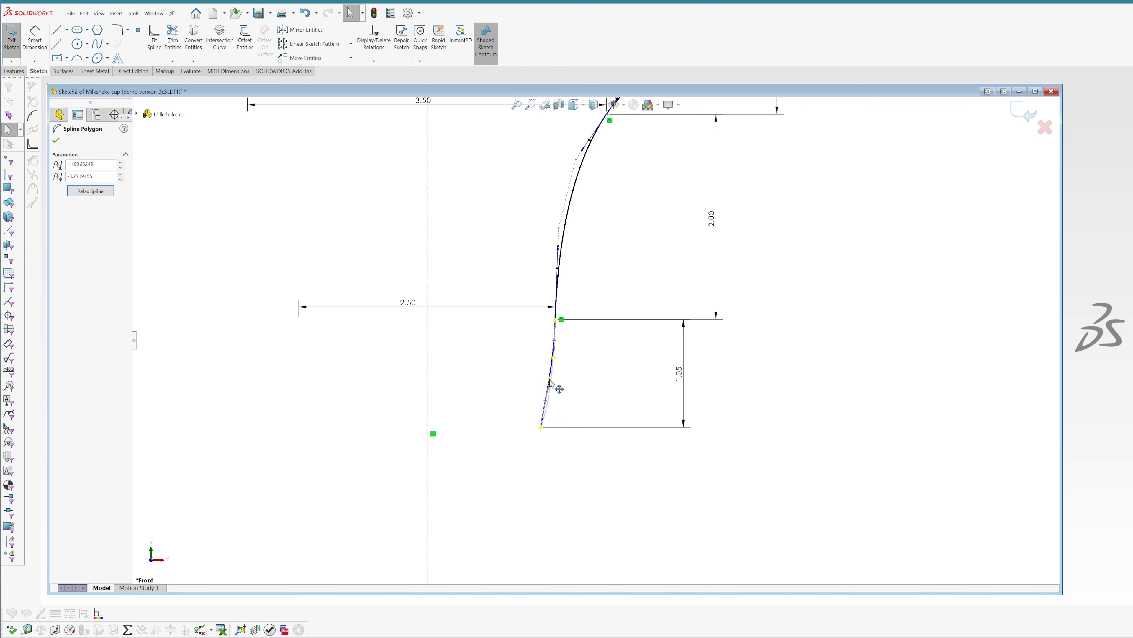
click(584, 400)
Step: Dimension the segment's base 2.25 from the centerline and fine-tune its curvature
key(s)
click(629, 415)
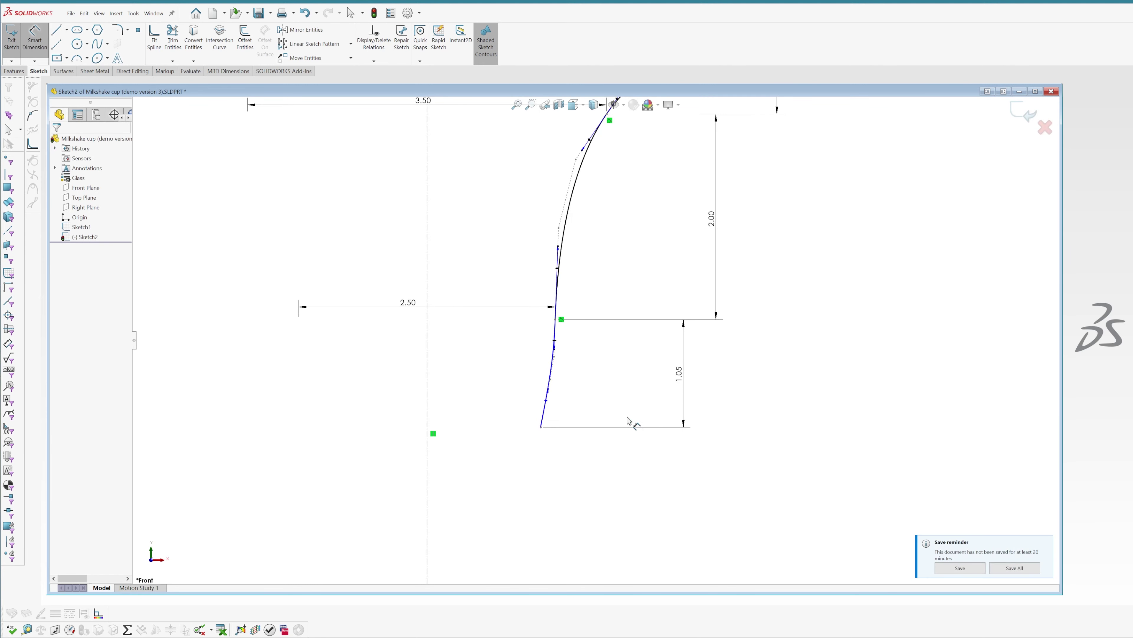
click(541, 428)
click(427, 430)
click(378, 424)
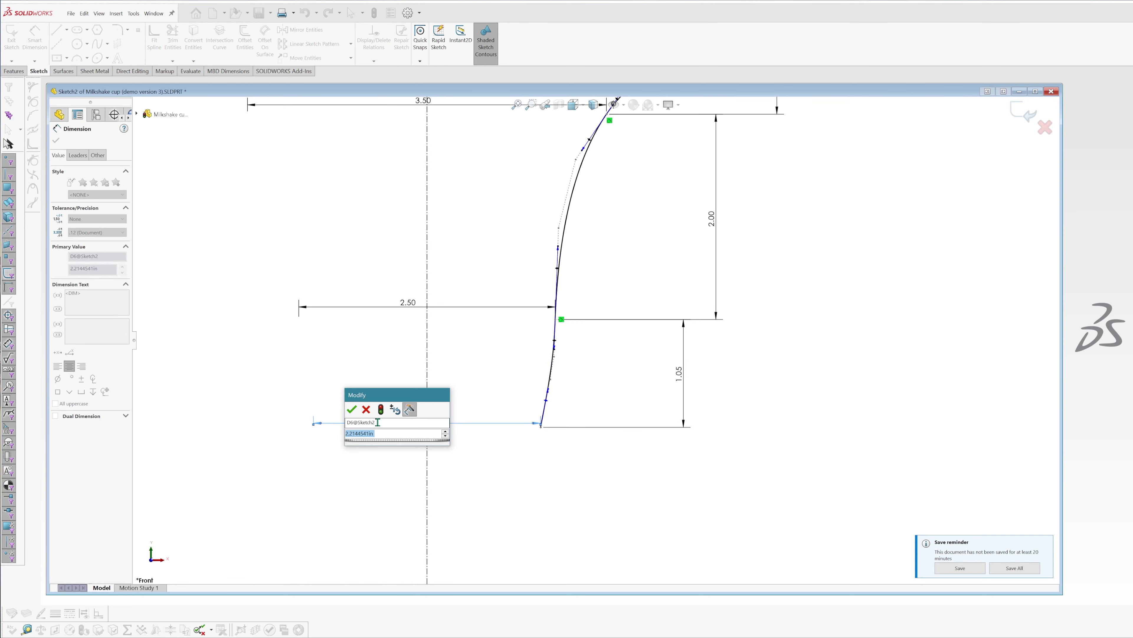
text(2.25)
key(Return)
key(Escape)
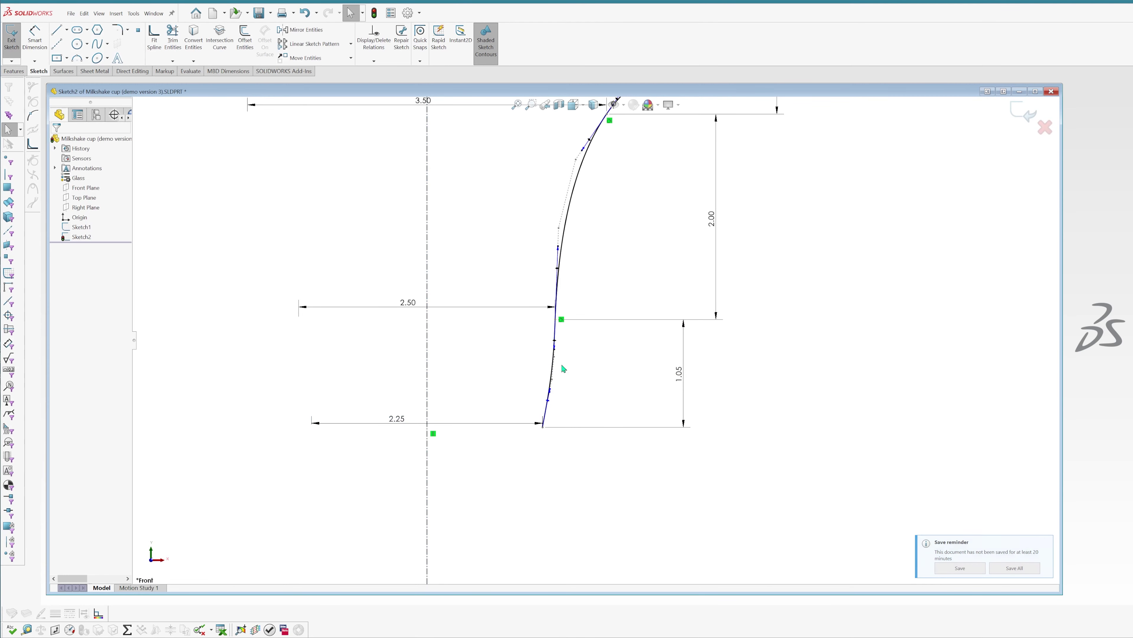
drag(554, 380, 551, 380)
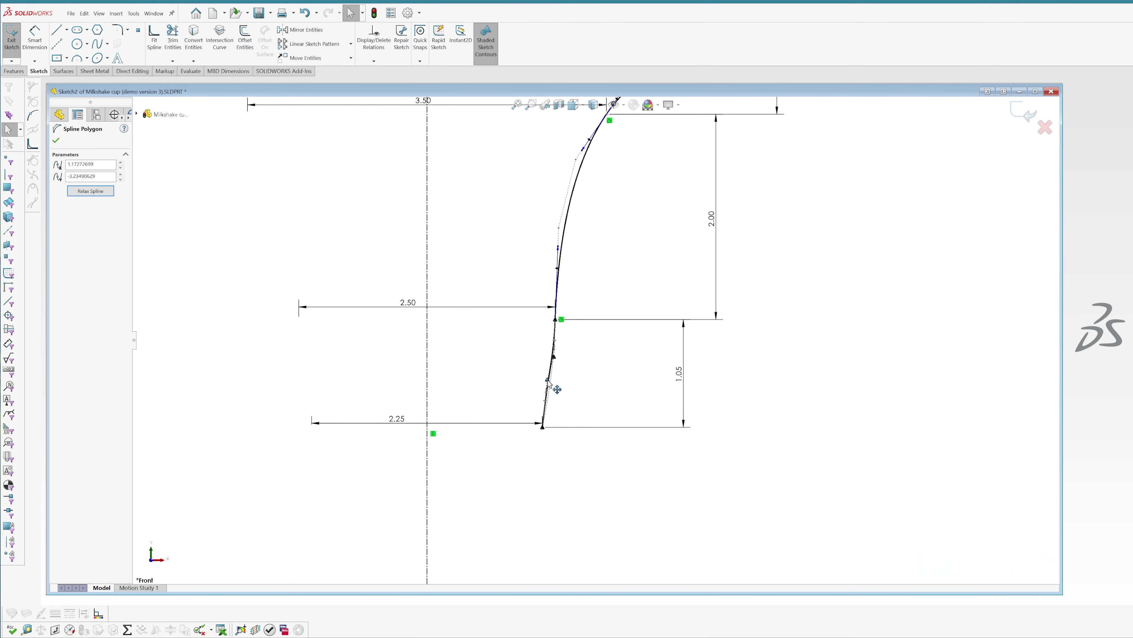
key(Escape)
key(f)
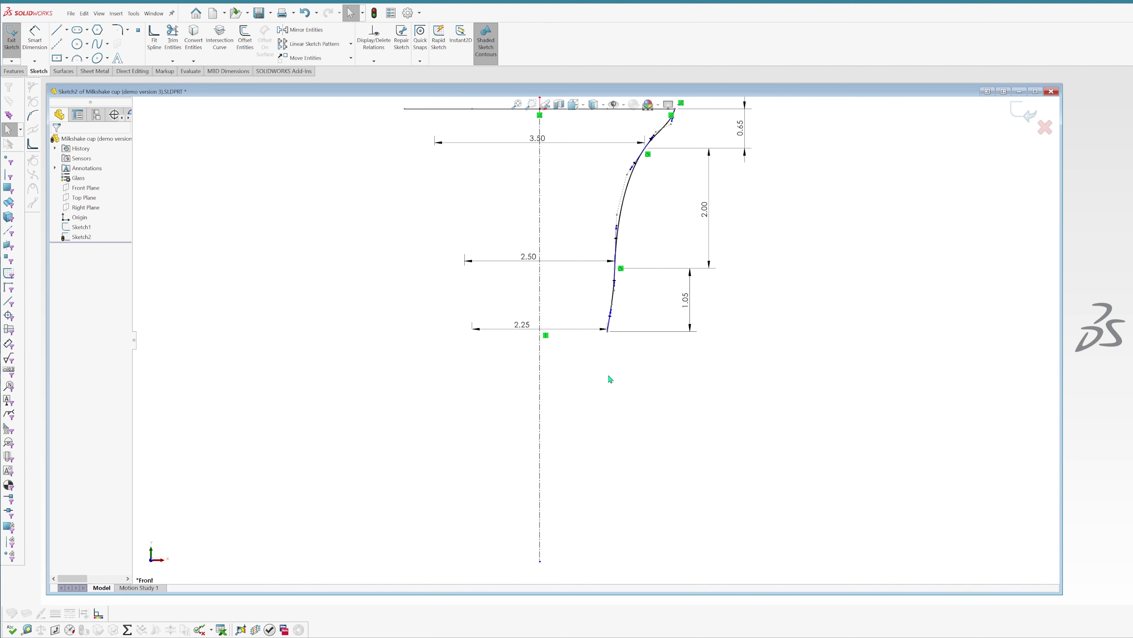
Step: Draw another spline down from the profile's lower endpoint and bend it into a curve
key(s)
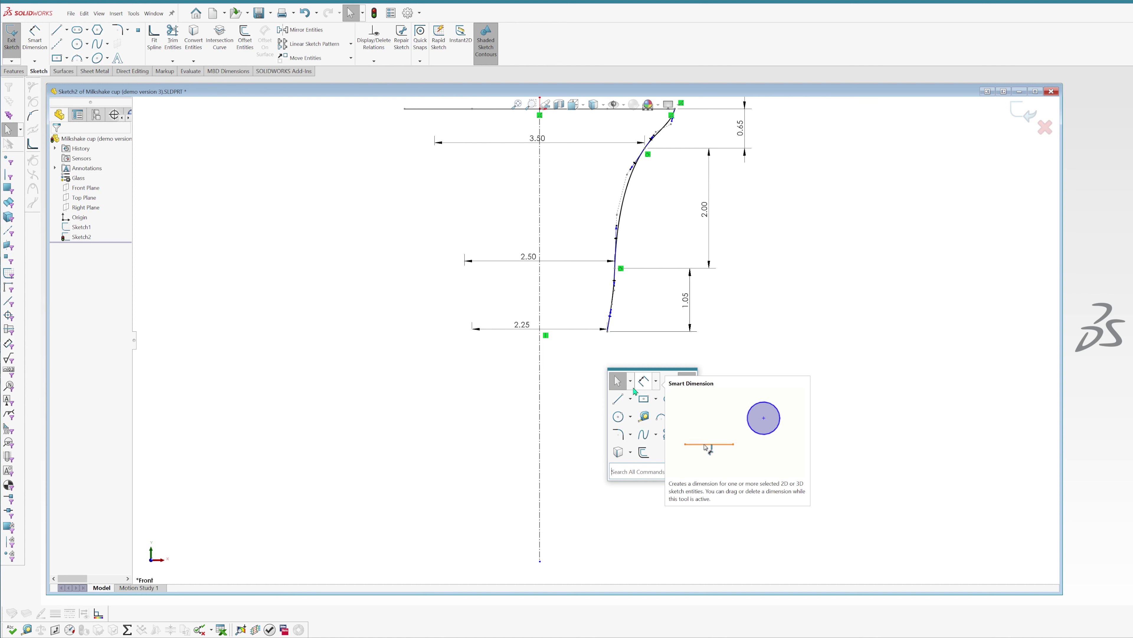
click(643, 434)
click(608, 331)
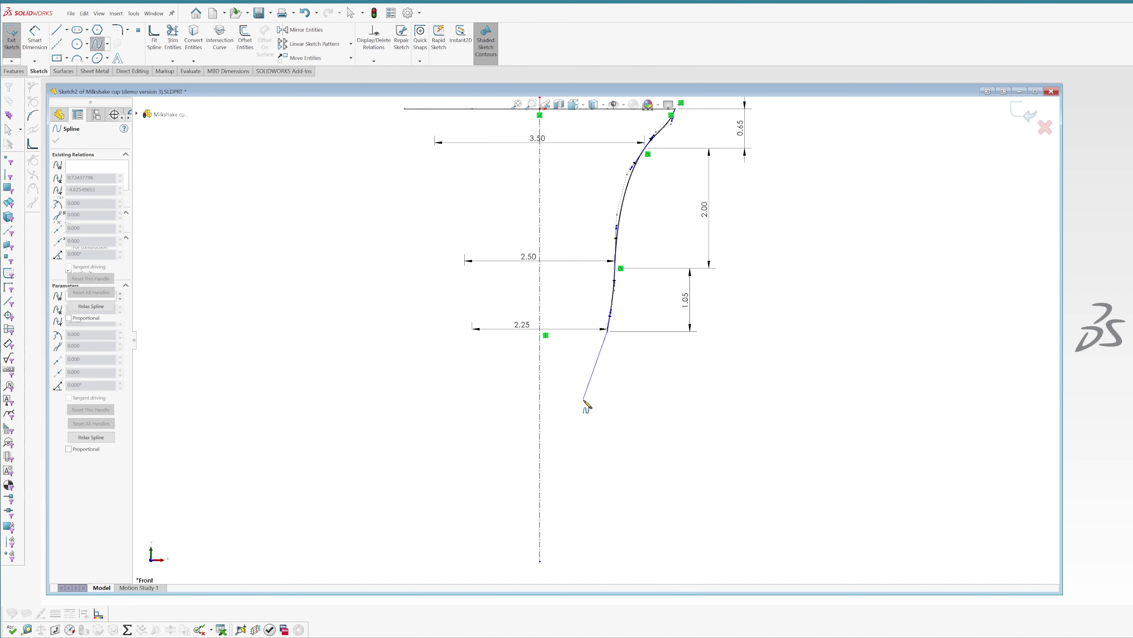
click(588, 395)
key(Escape)
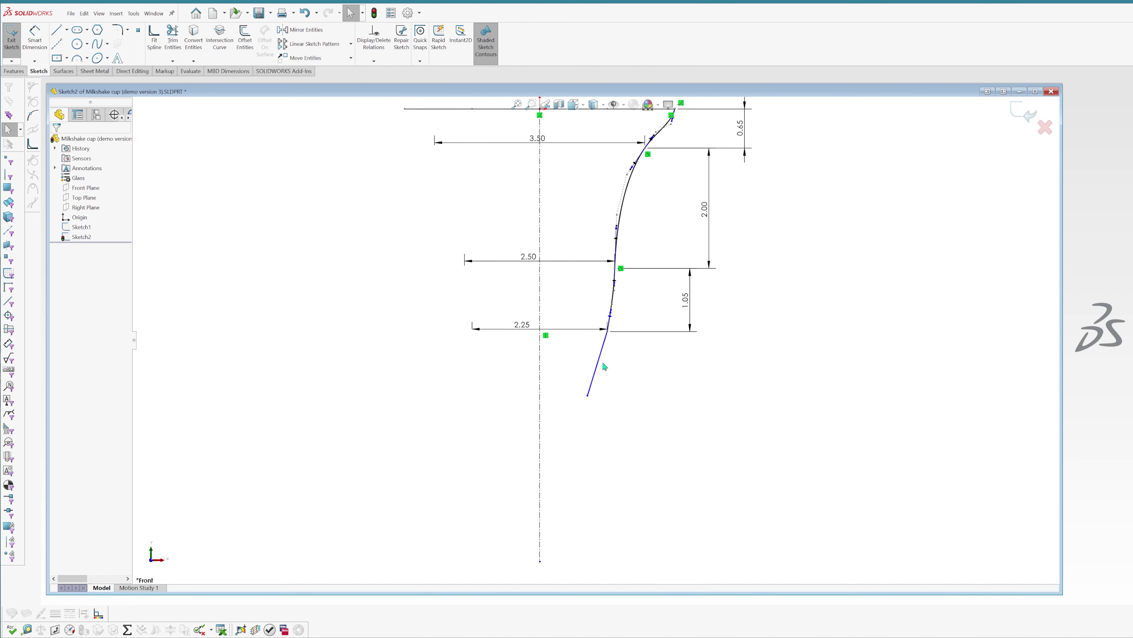
scroll(604, 366, down, 3)
click(603, 351)
drag(594, 354, 602, 361)
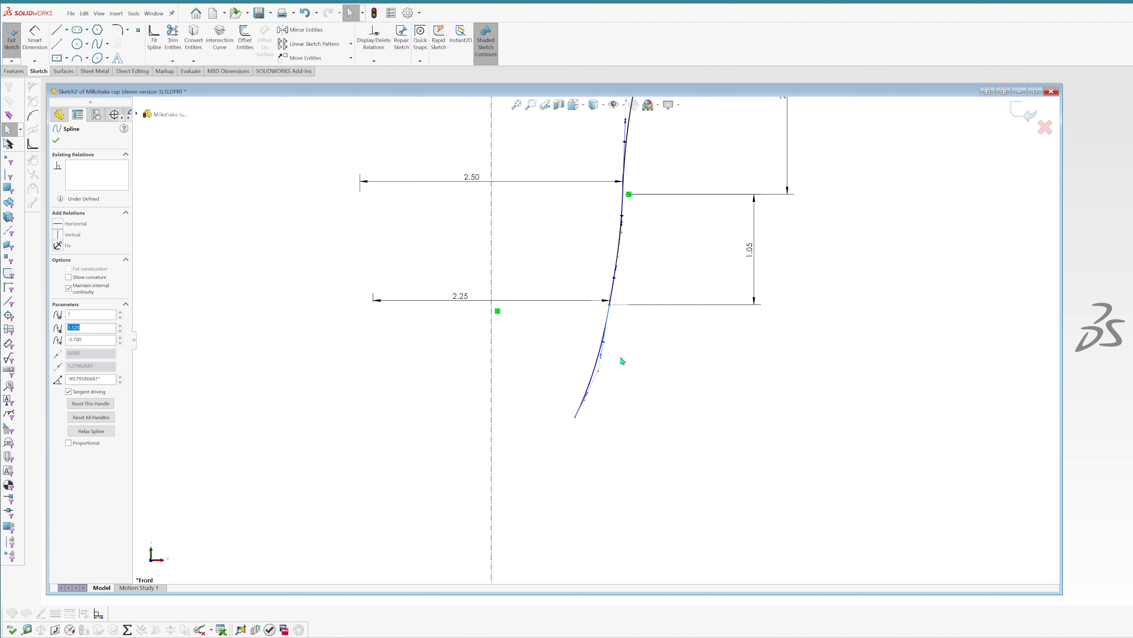
scroll(623, 359, up, 2)
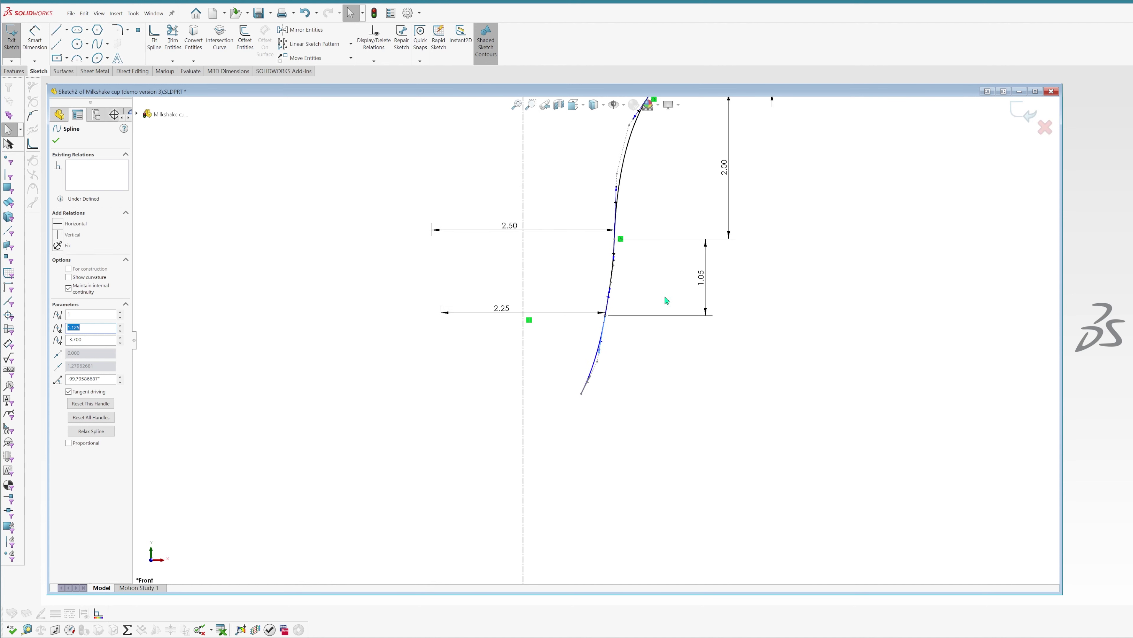
scroll(614, 357, down, 2)
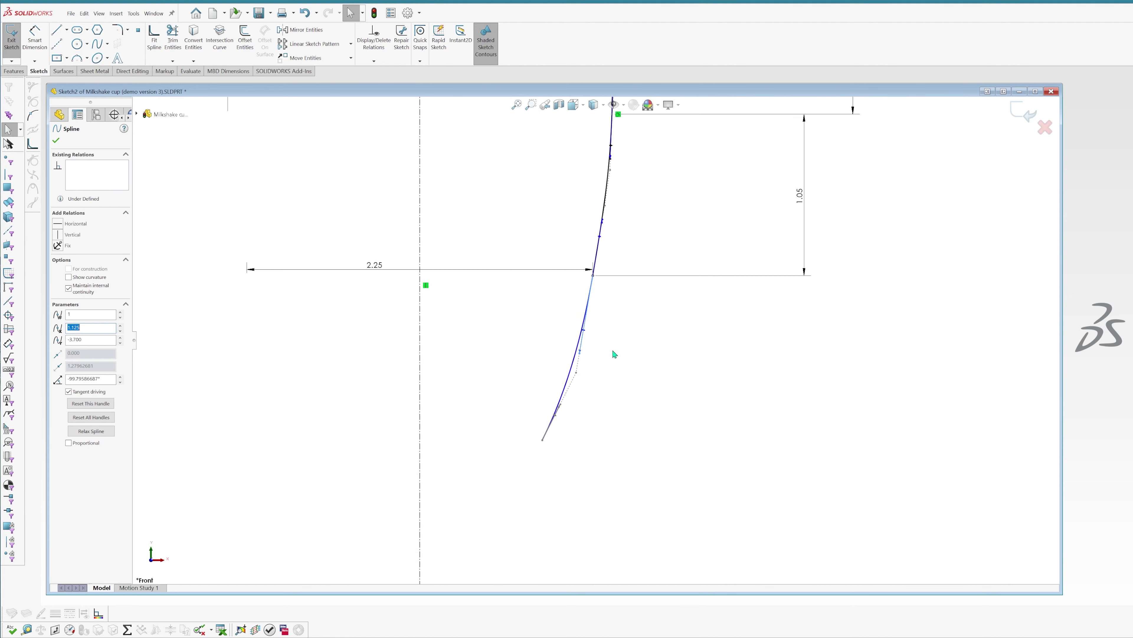
scroll(594, 371, down, 1)
Step: Make the bottom spline tangent to the section above and reshape its curve
click(560, 379)
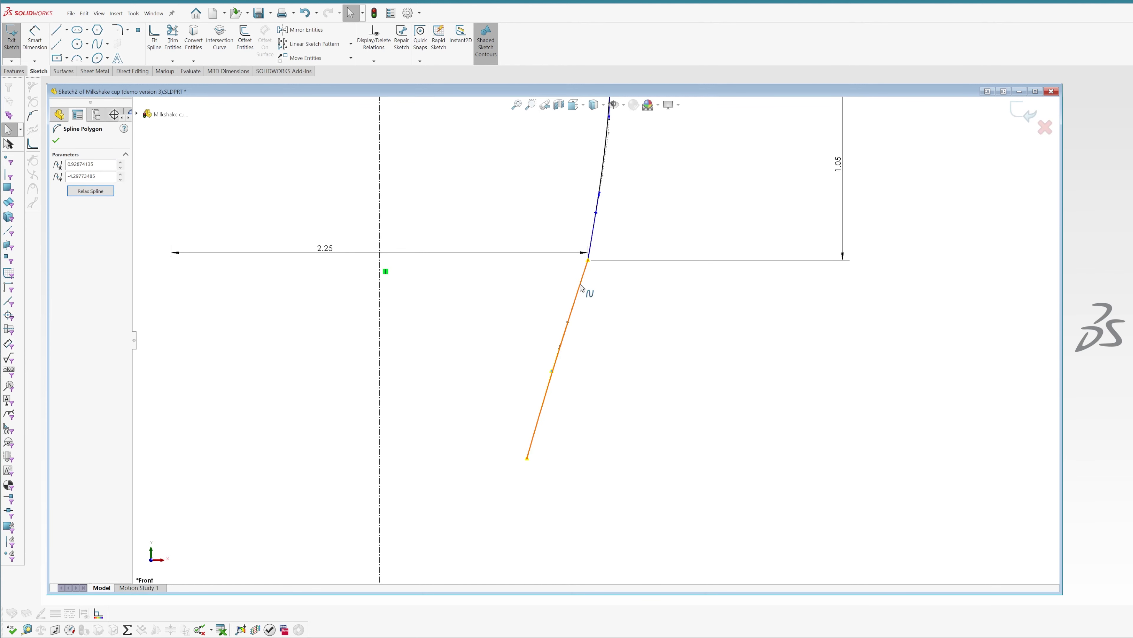
ctrl+click(591, 243)
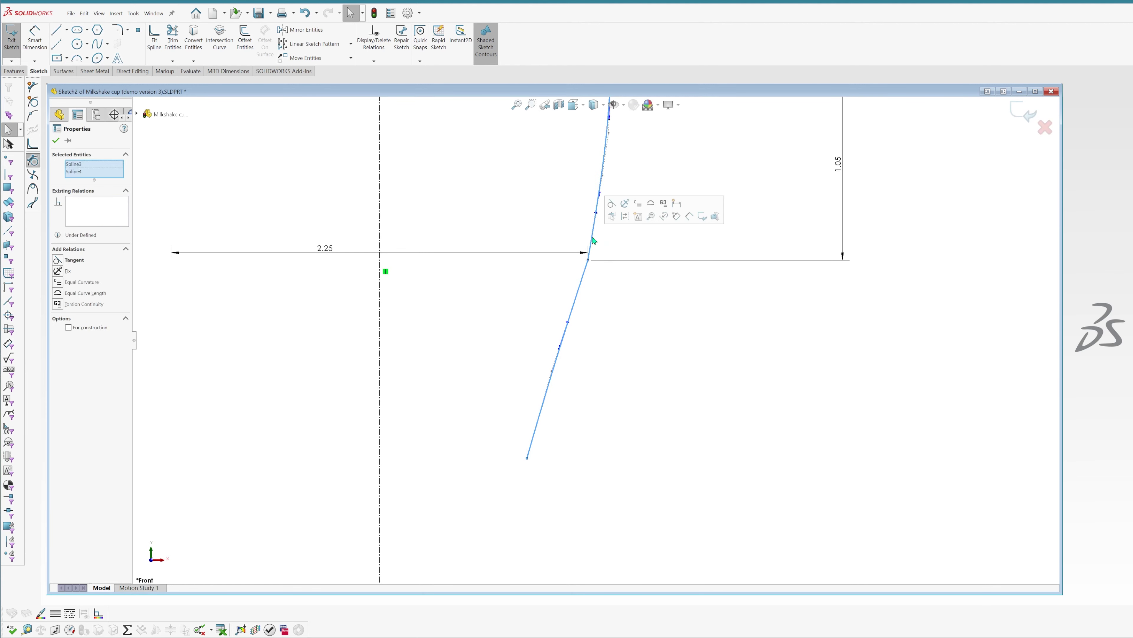
click(611, 204)
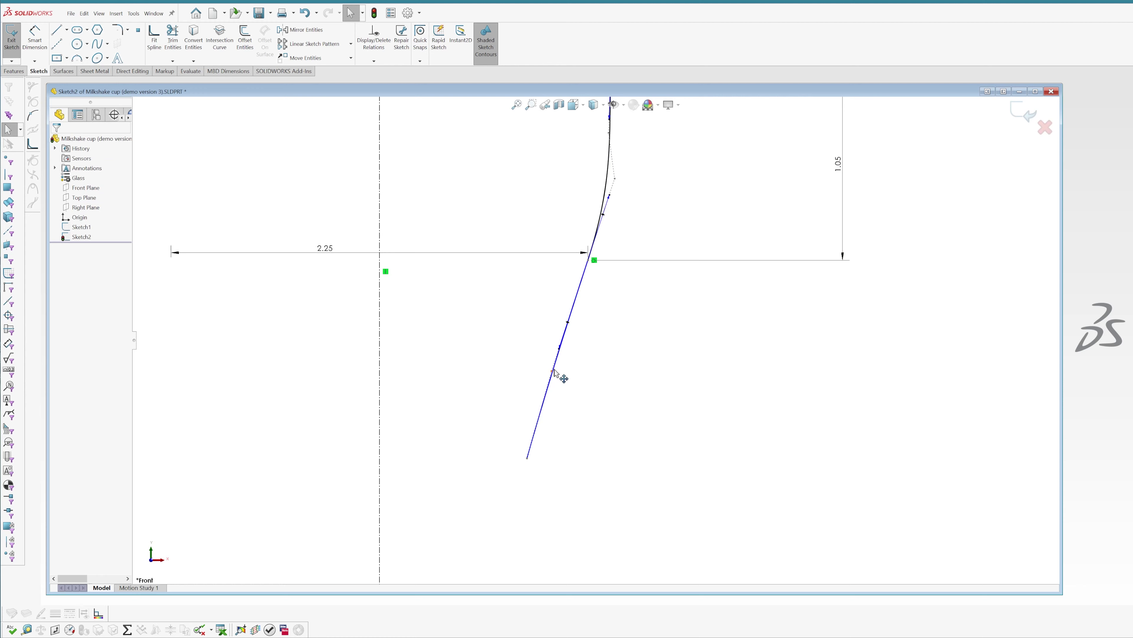
drag(553, 371, 539, 373)
click(615, 388)
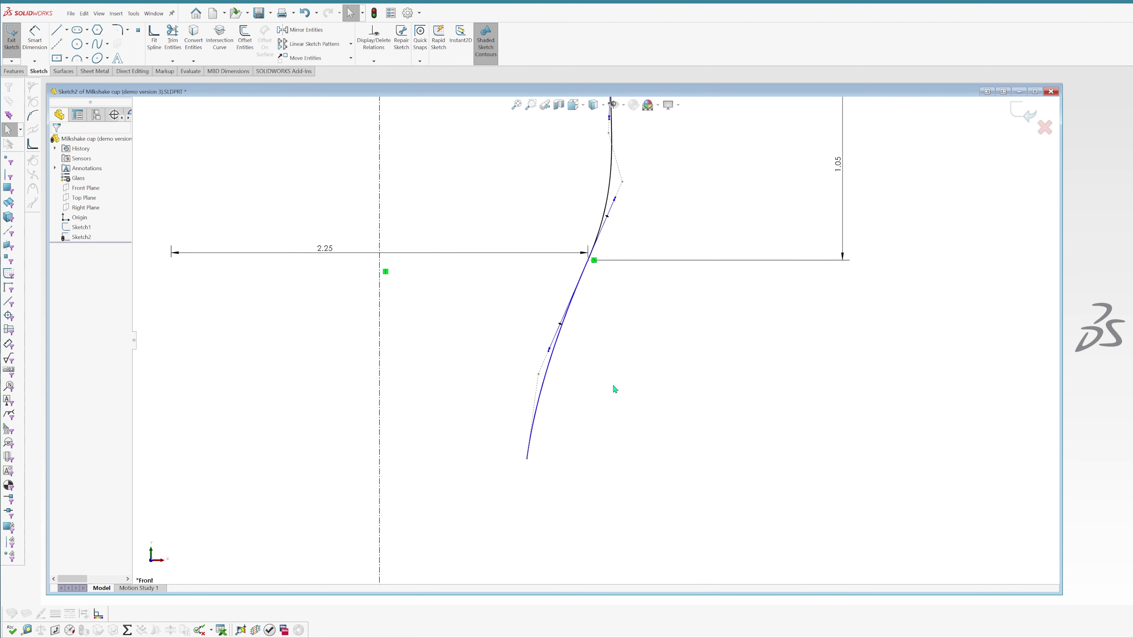
key(s)
click(627, 398)
Step: Dimension the bottom spline 1.00 tall with its base 2.00 from the centerline
click(527, 455)
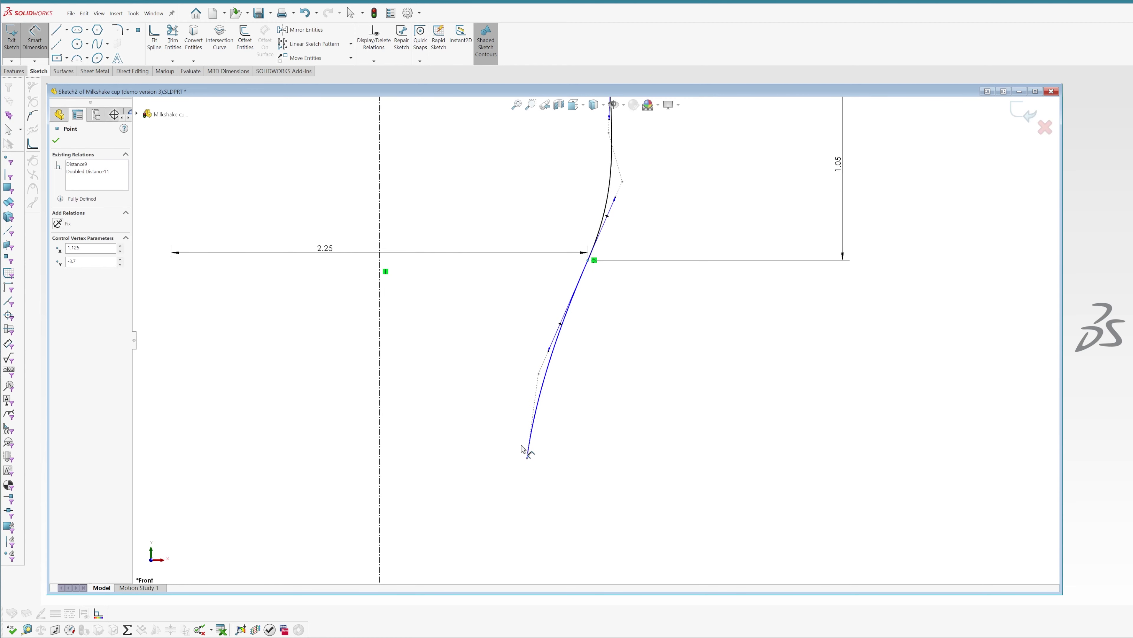
click(526, 458)
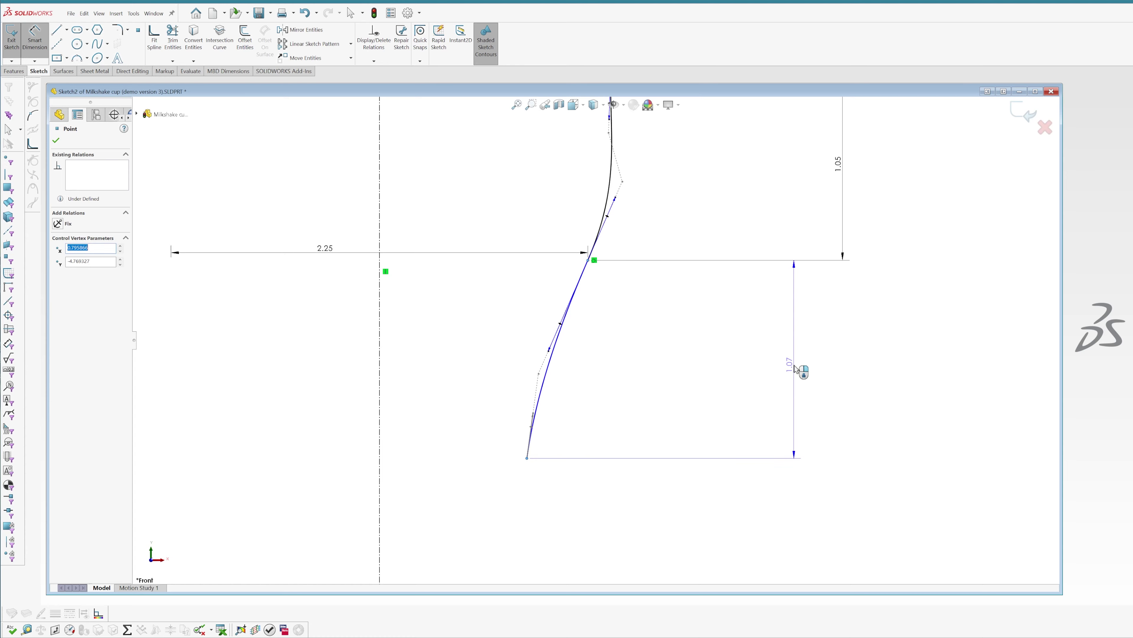
click(794, 365)
text(1)
key(Return)
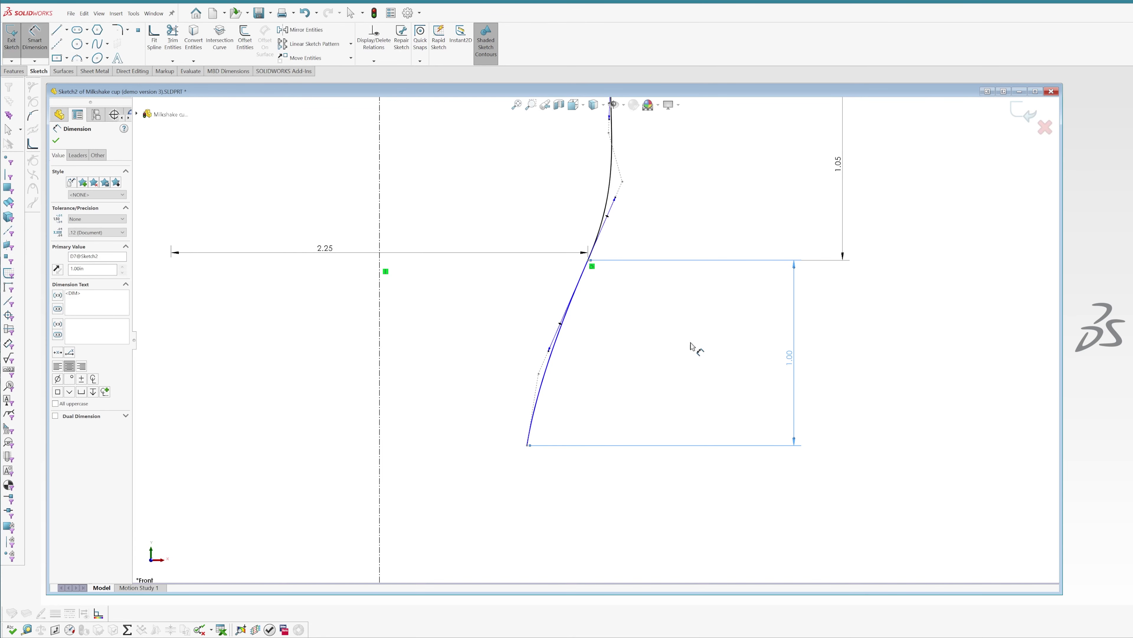
click(531, 449)
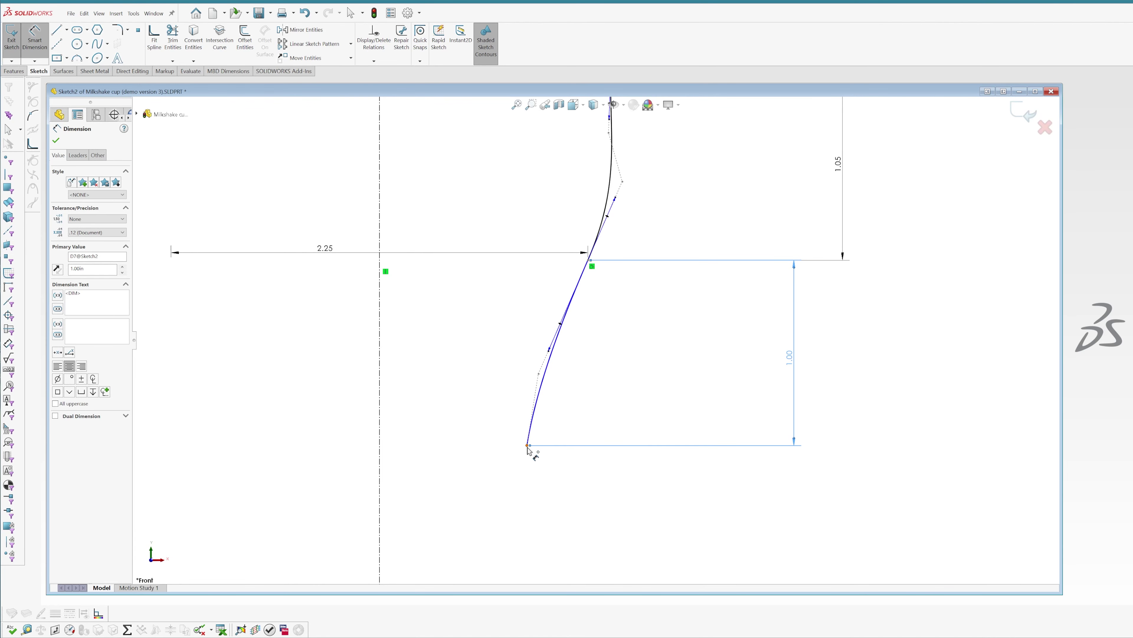
click(380, 436)
click(331, 442)
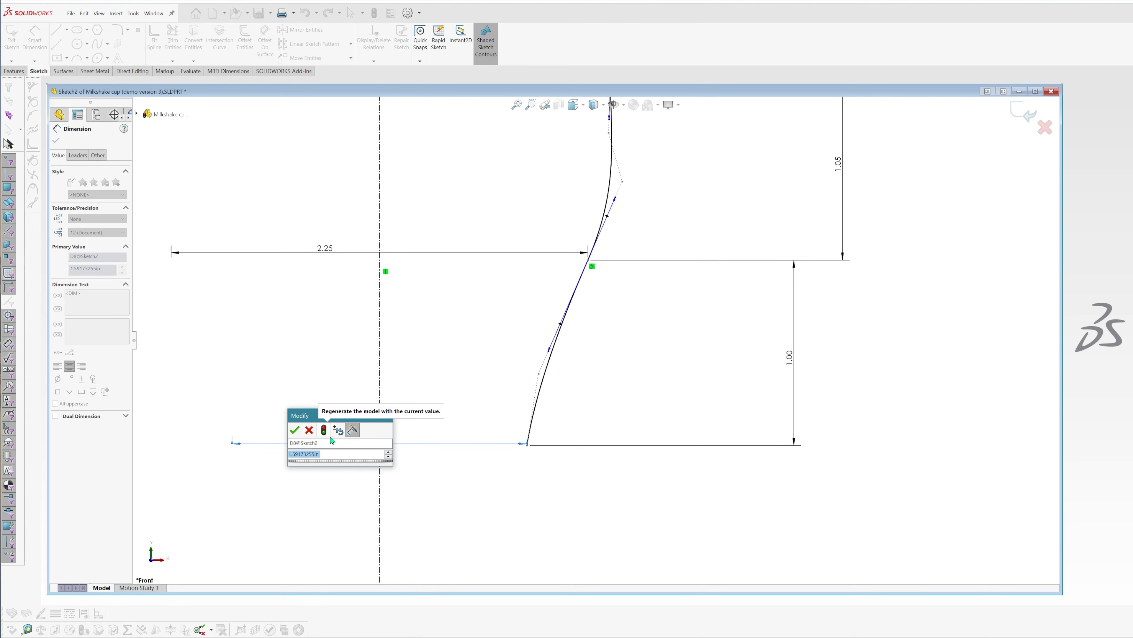
text(2)
key(Return)
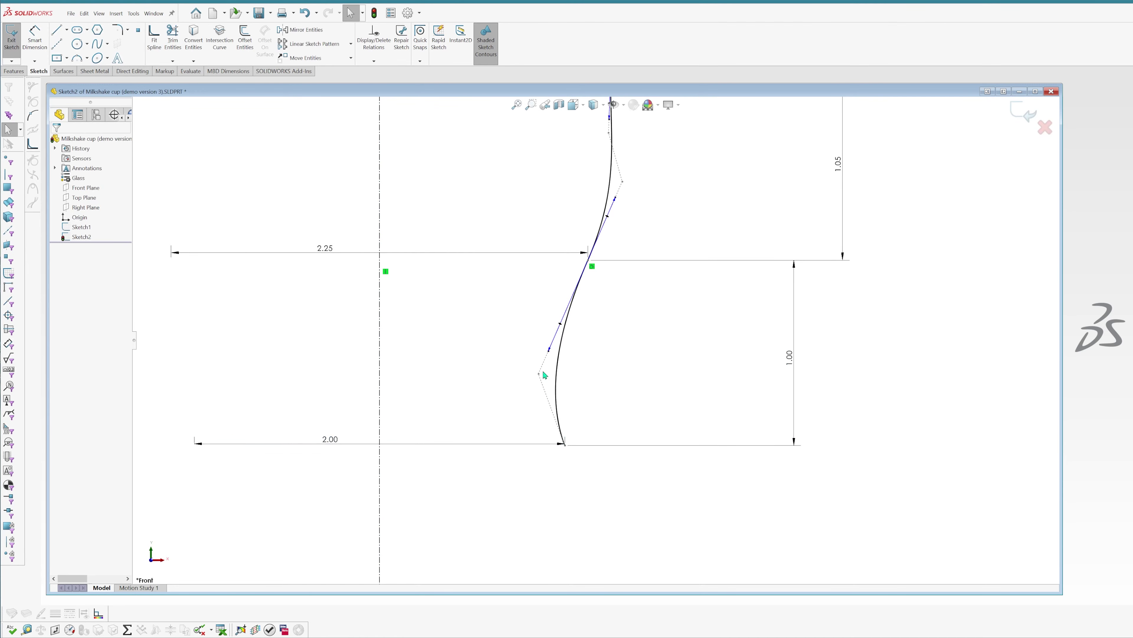
Step: Straighten the bottom spline's curve and zoom out to show the whole profile
drag(544, 375, 625, 372)
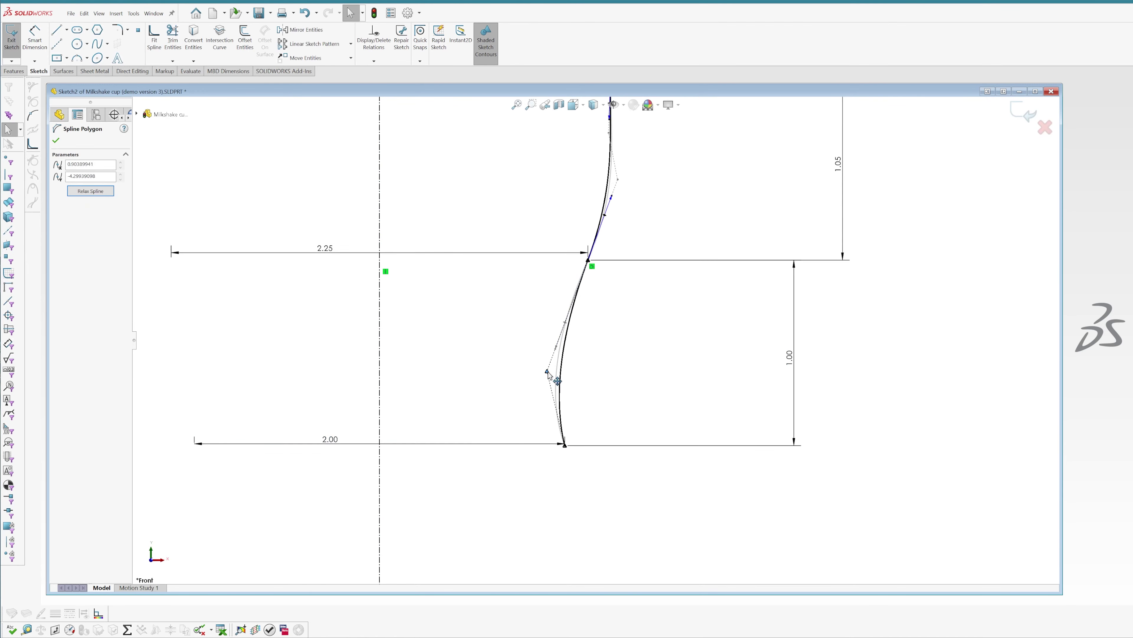
click(625, 372)
scroll(683, 398, up, 3)
scroll(592, 393, down, 1)
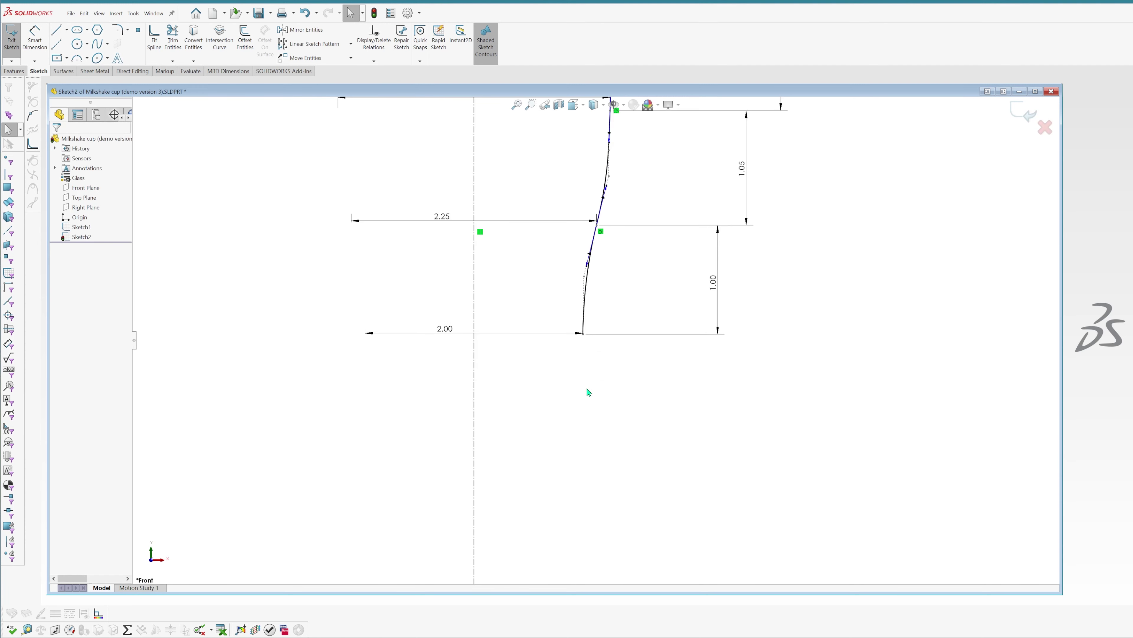
scroll(589, 392, up, 1)
scroll(587, 385, up, 1)
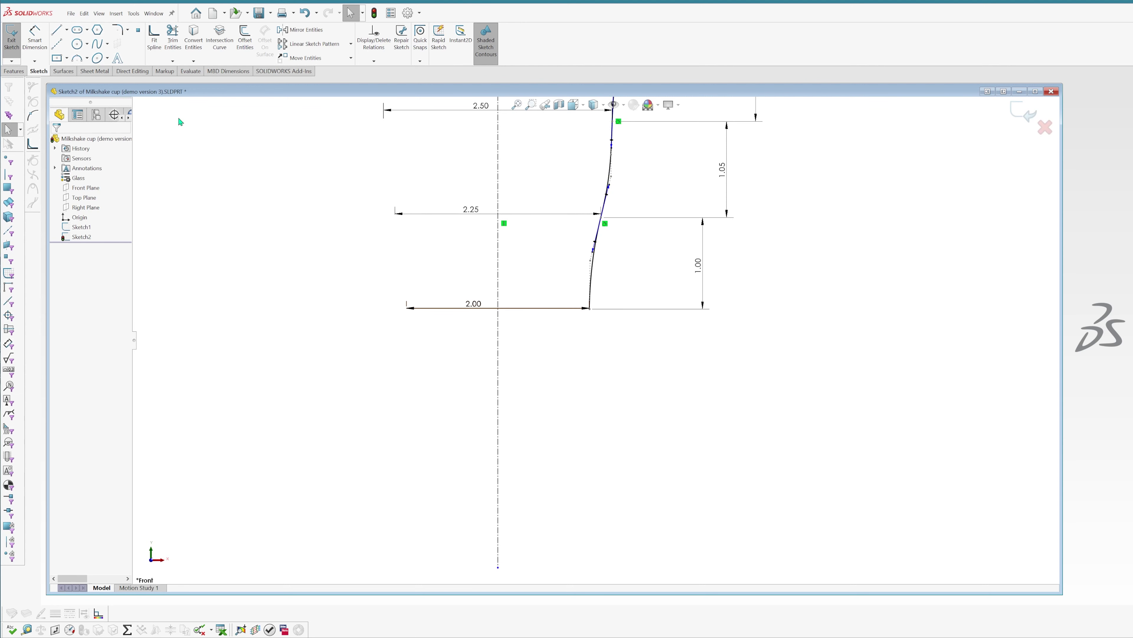
Step: Draw a spline down and left from the 2.00 endpoint and bend it into a curve
click(99, 45)
click(590, 308)
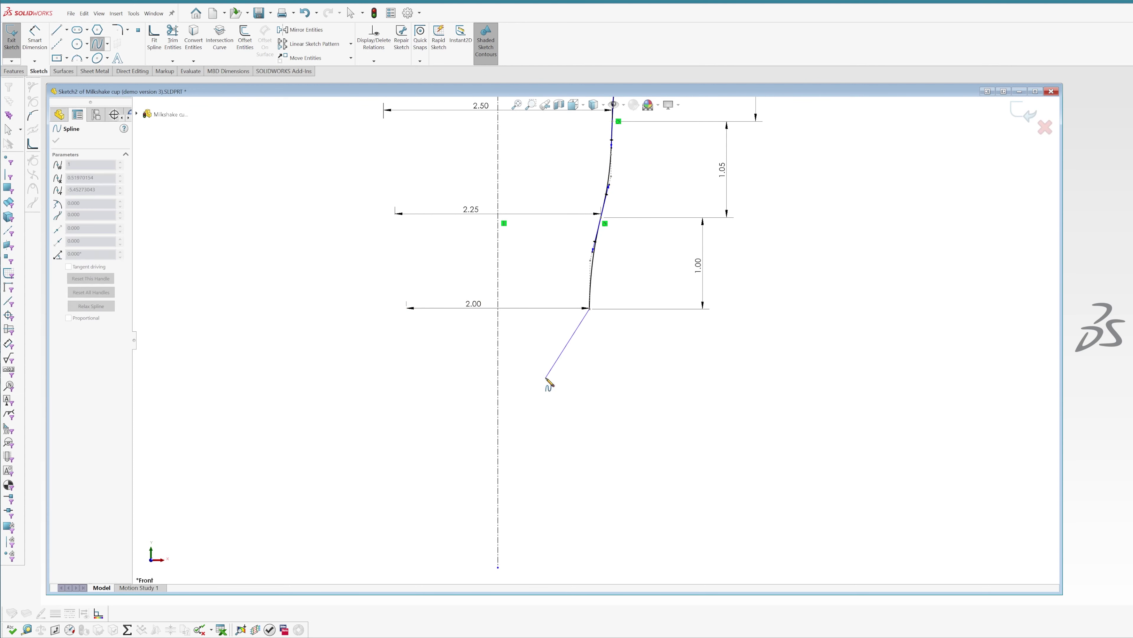
click(561, 378)
key(Escape)
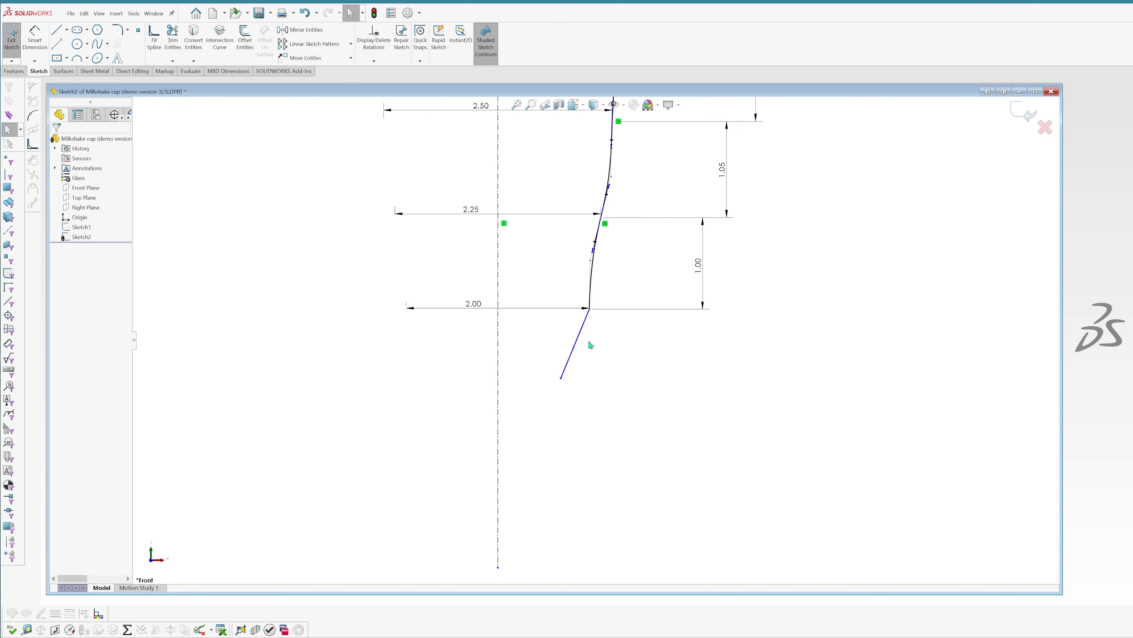
scroll(588, 339, down, 3)
click(573, 339)
drag(573, 339, 588, 324)
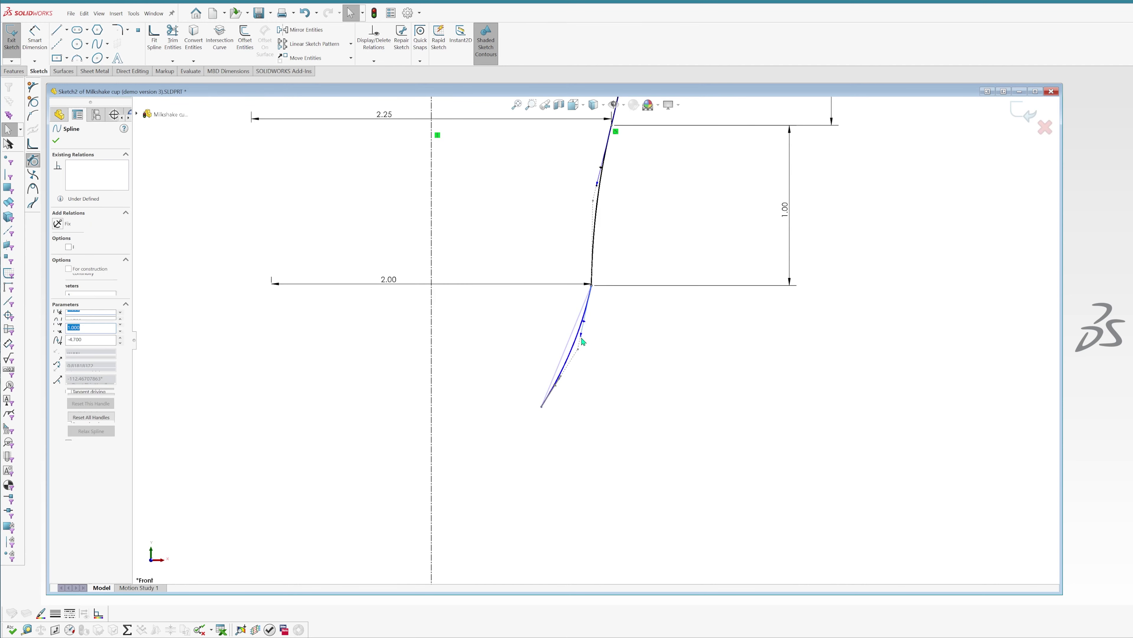
click(598, 314)
Step: Relate the new spline to the upper spline and start a junction-to-endpoint dimension
click(593, 298)
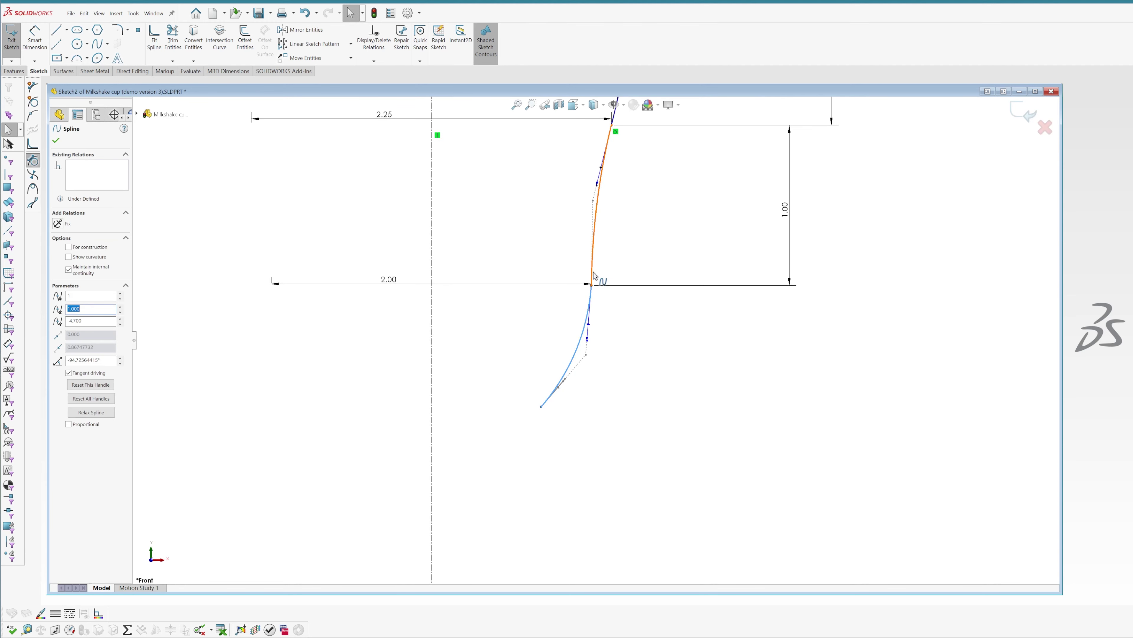
ctrl+click(598, 215)
click(613, 240)
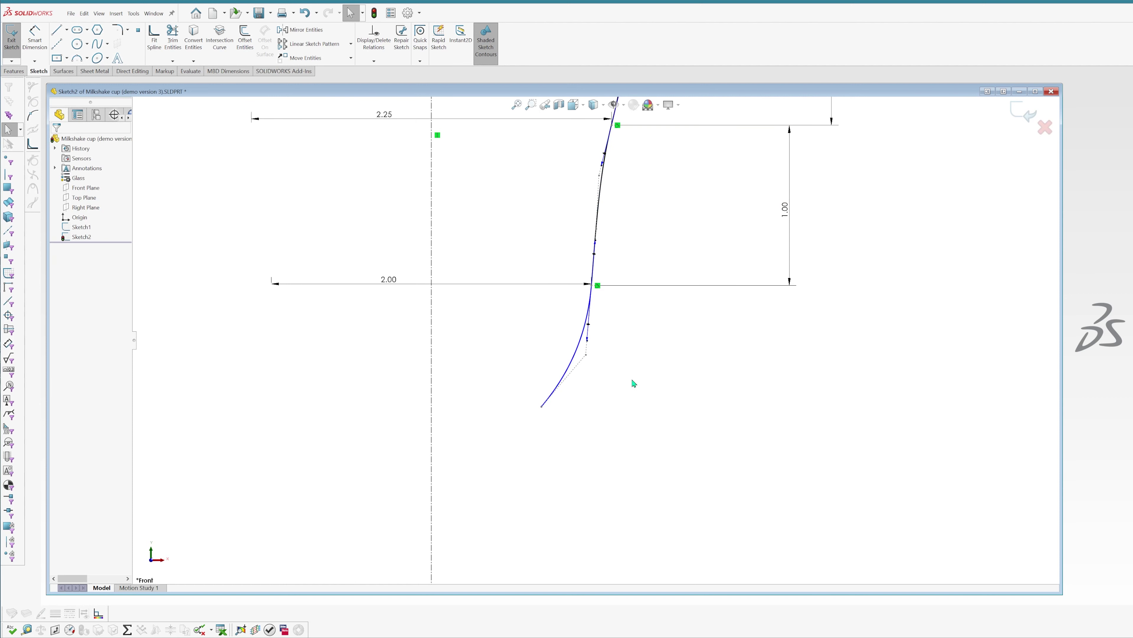
key(s)
click(707, 367)
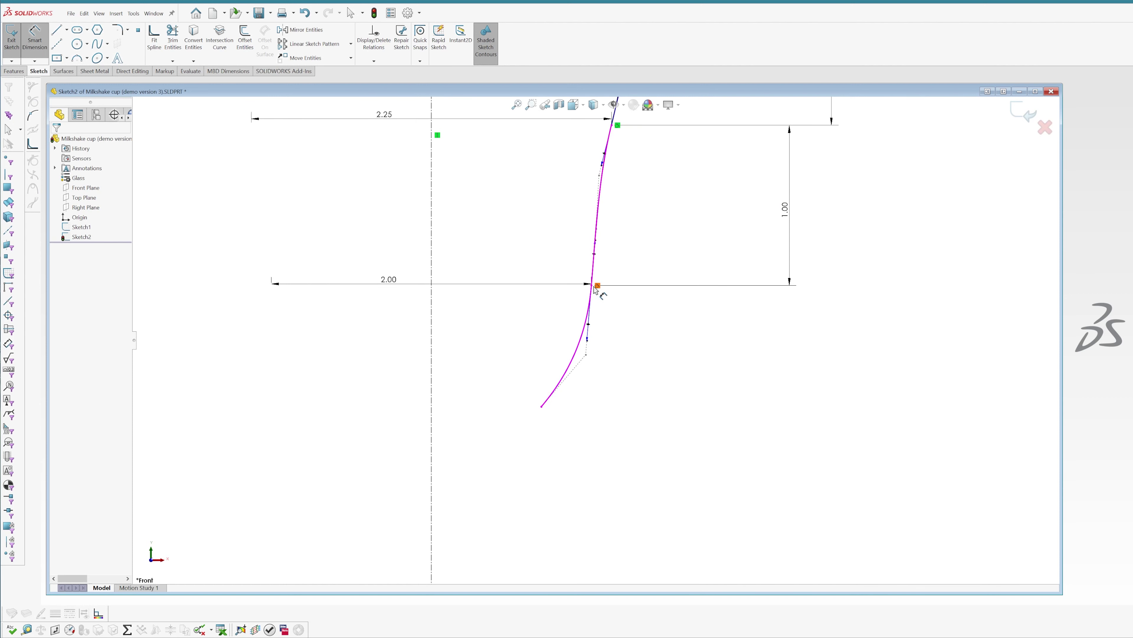
click(592, 285)
click(541, 406)
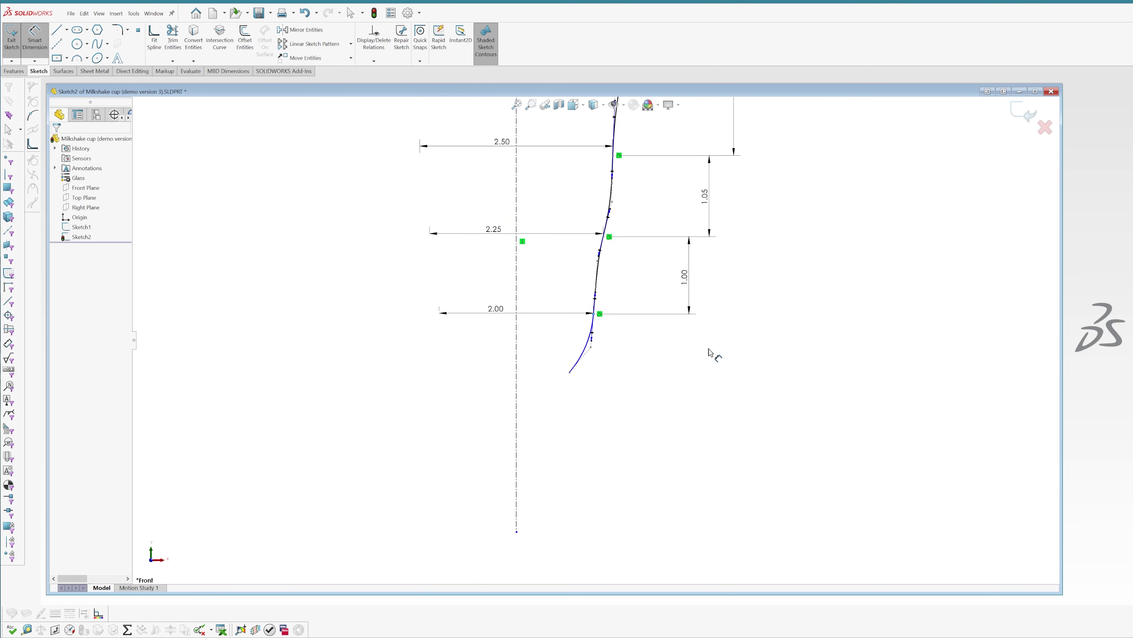
scroll(592, 333, down, 2)
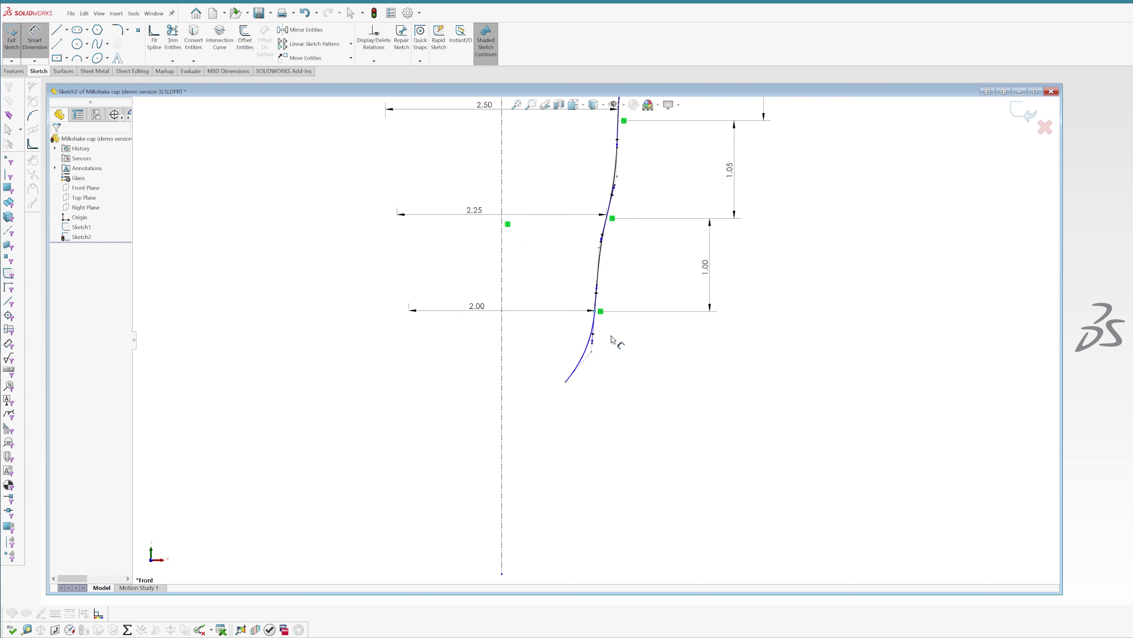
scroll(593, 336, down, 3)
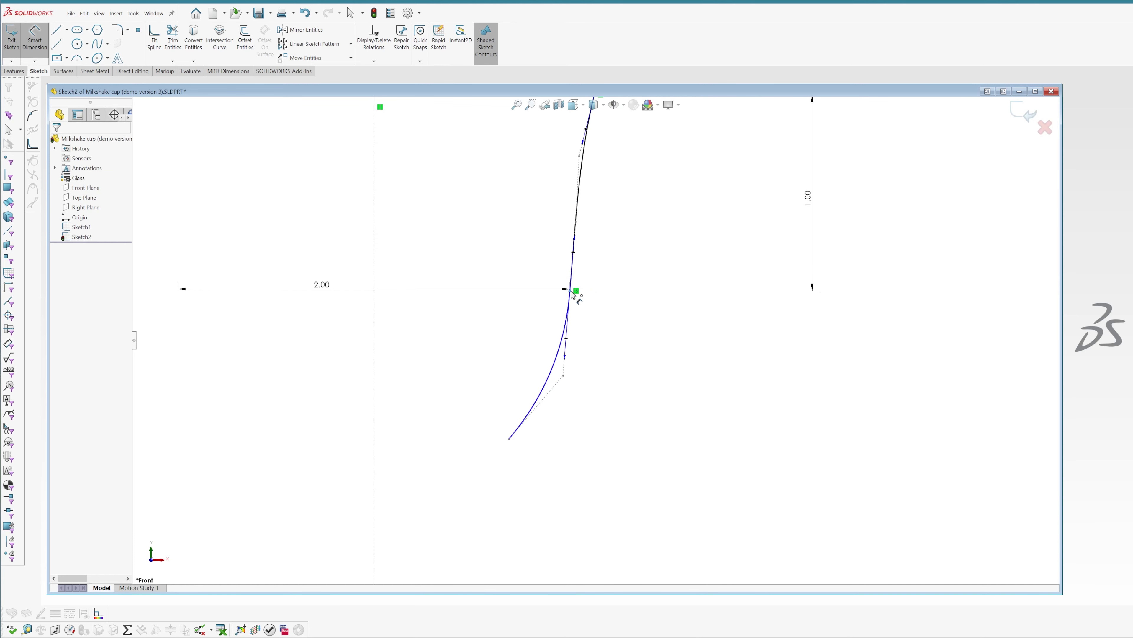
Step: Dimension the lower spline's end 0.75 below the junction
click(571, 290)
click(508, 441)
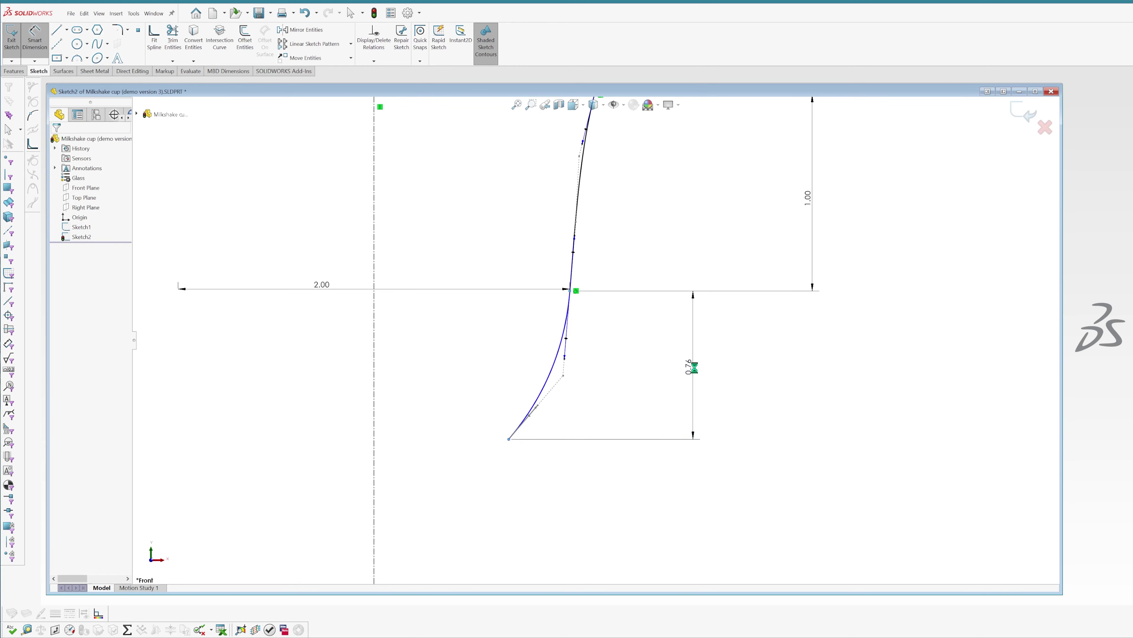
click(691, 363)
text(0.75)
key(Return)
key(Escape)
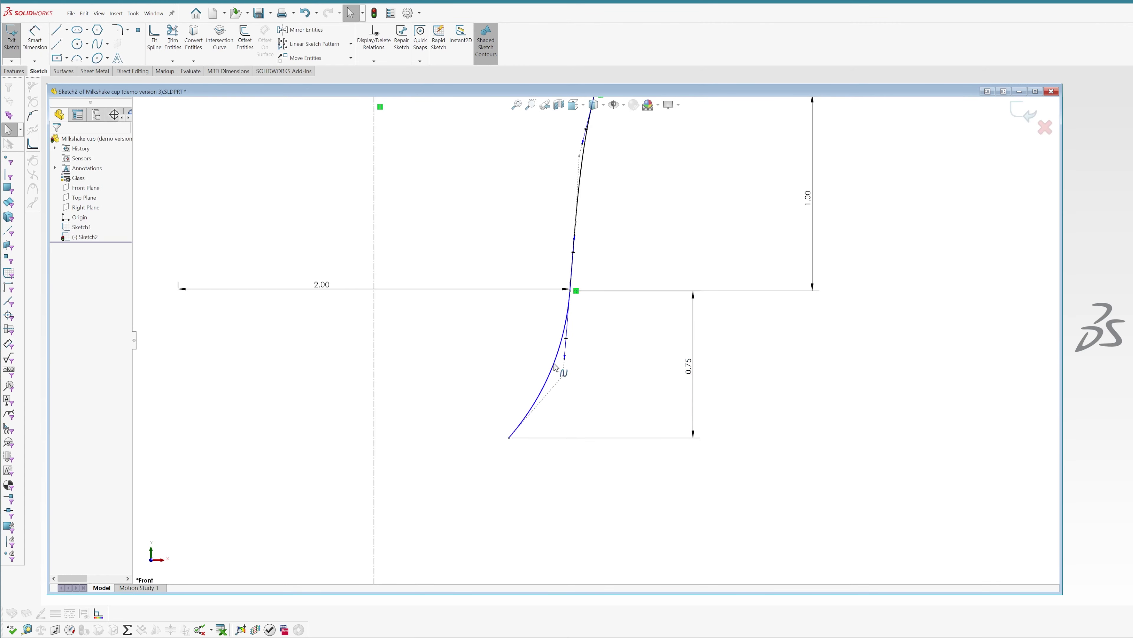
Step: Replace the 0.69 width dimension with a 1.50 distance from the centerline
key(s)
click(557, 454)
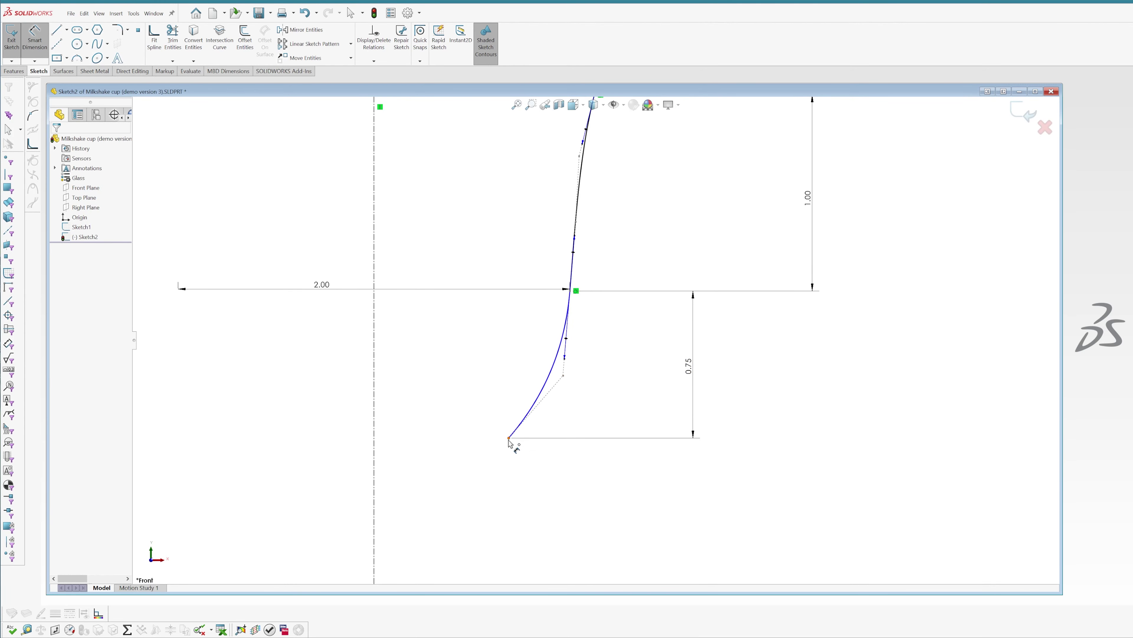
click(509, 438)
click(374, 435)
click(382, 435)
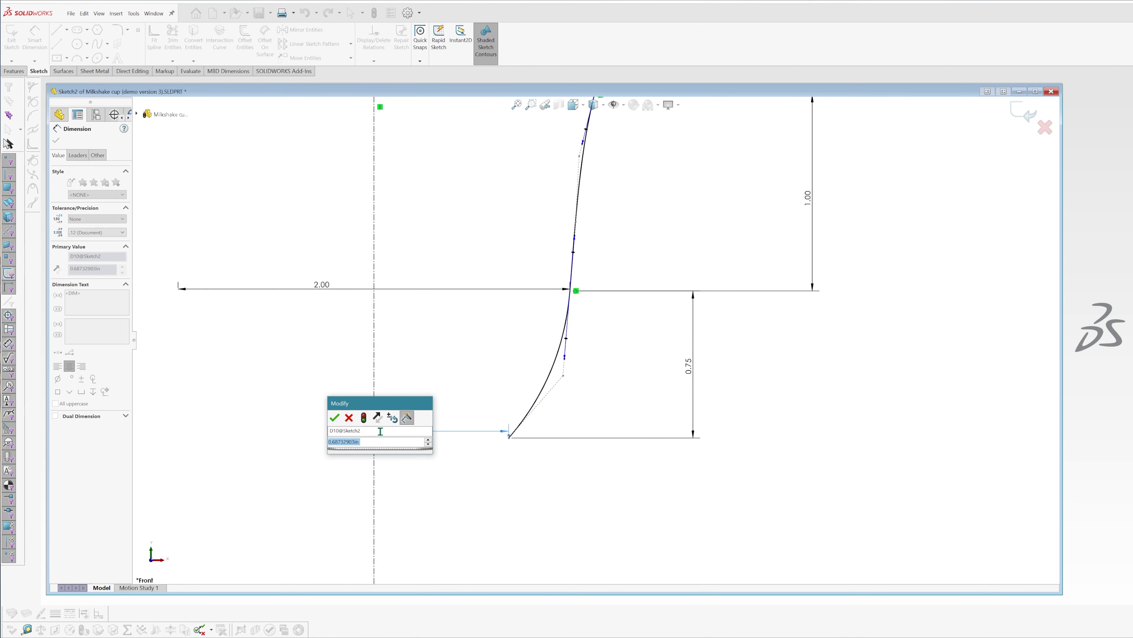
click(351, 417)
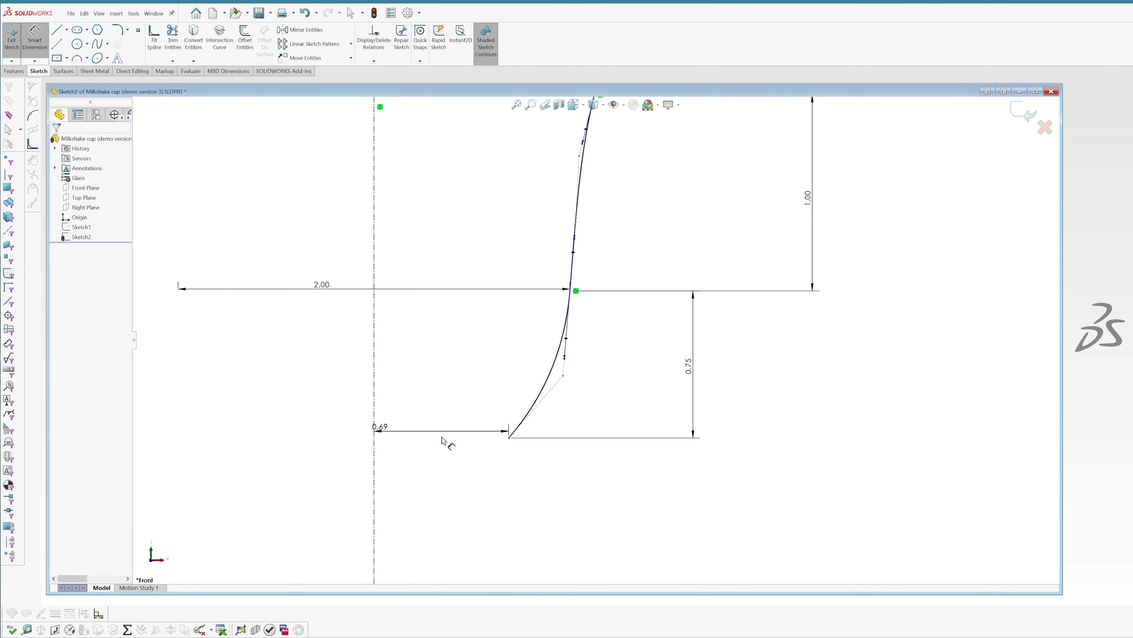
key(ctrl+z)
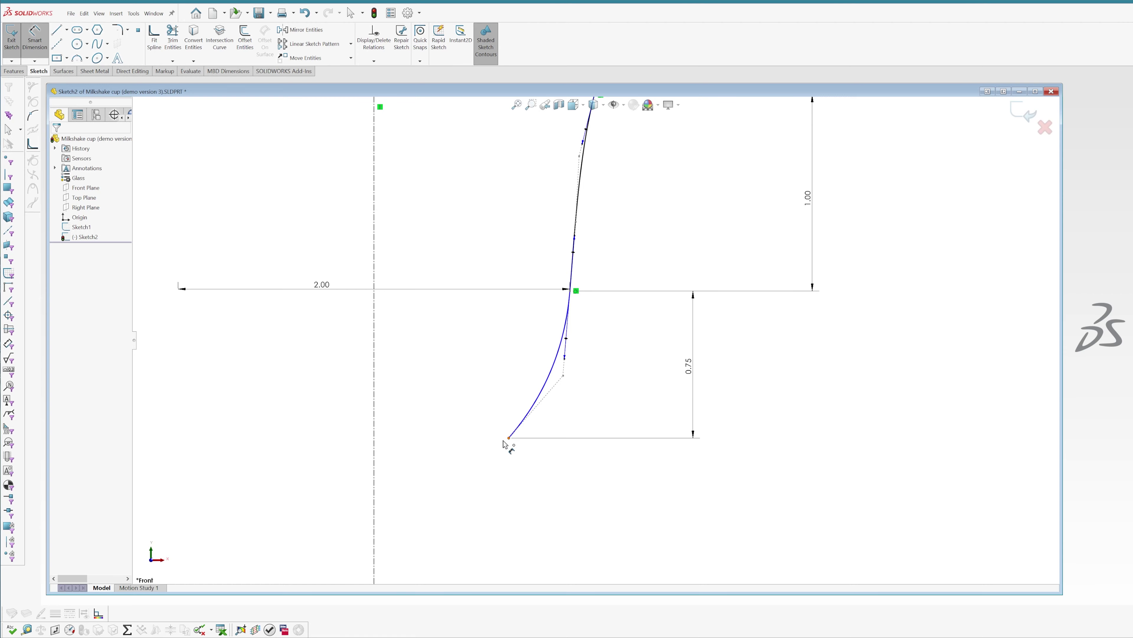
click(504, 440)
click(374, 449)
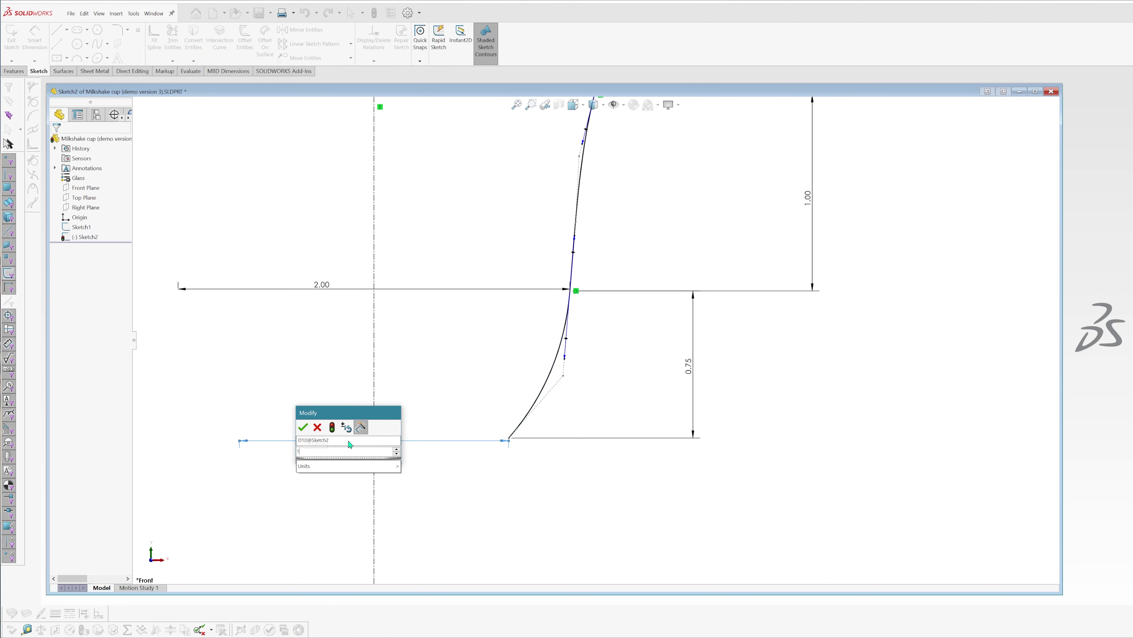
text(.5)
key(Return)
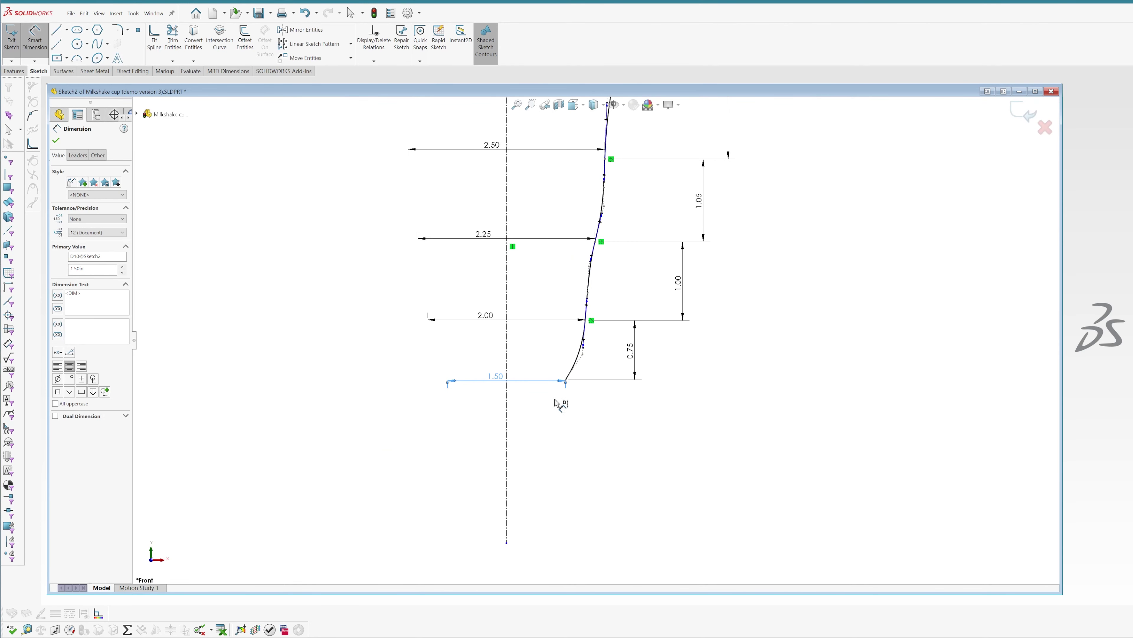
scroll(500, 427, down, 3)
click(97, 44)
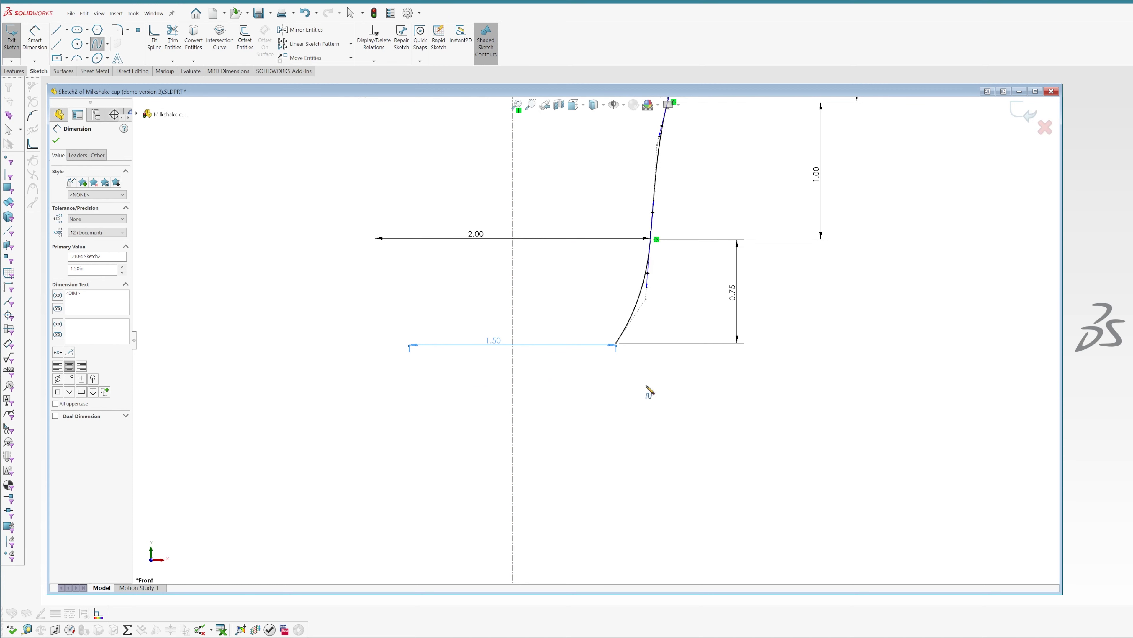
Step: Draw a spline down from the 1.50 endpoint and bend it into an outward bulge
click(617, 345)
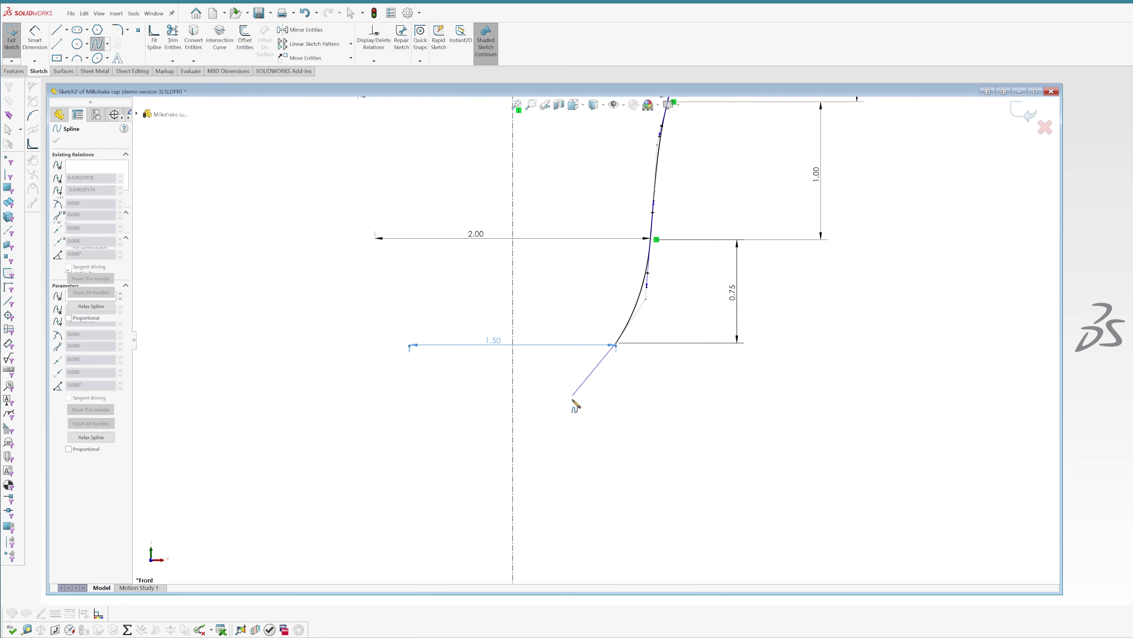
click(615, 431)
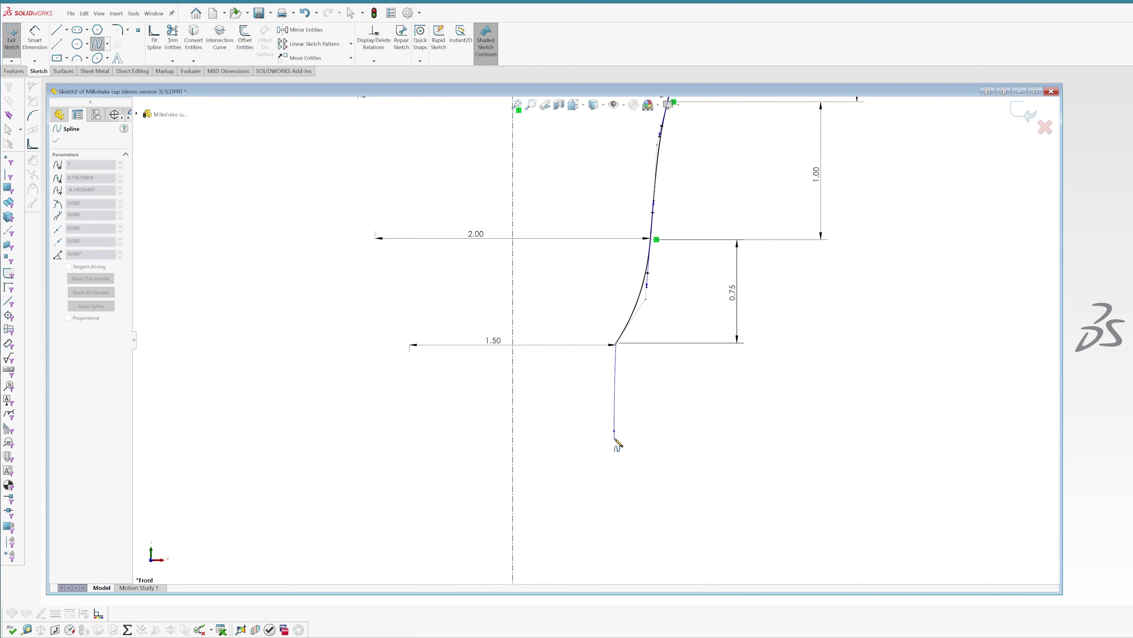
key(Escape)
click(616, 391)
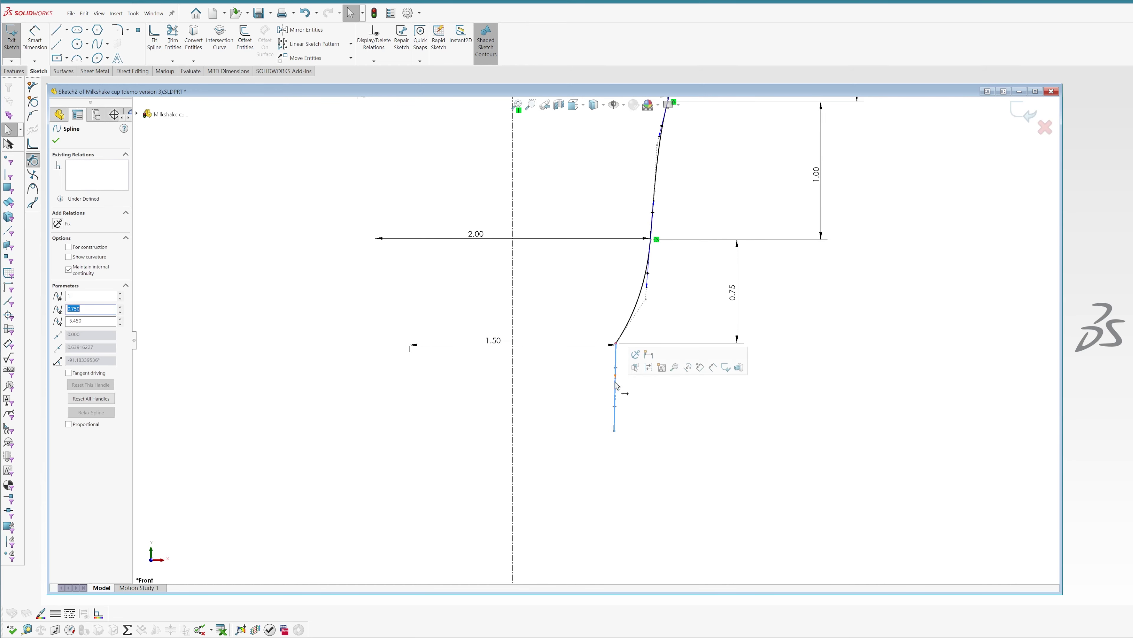
drag(615, 383, 561, 393)
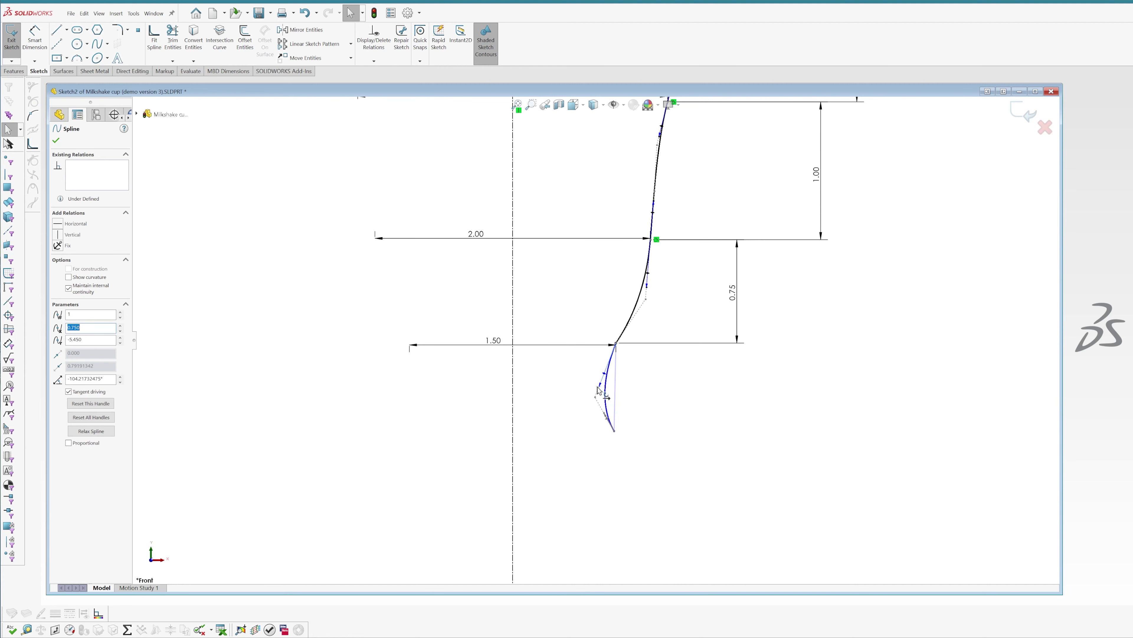
Step: Make the bulging spline tangent to the curve above at their junction
click(615, 431)
click(616, 347)
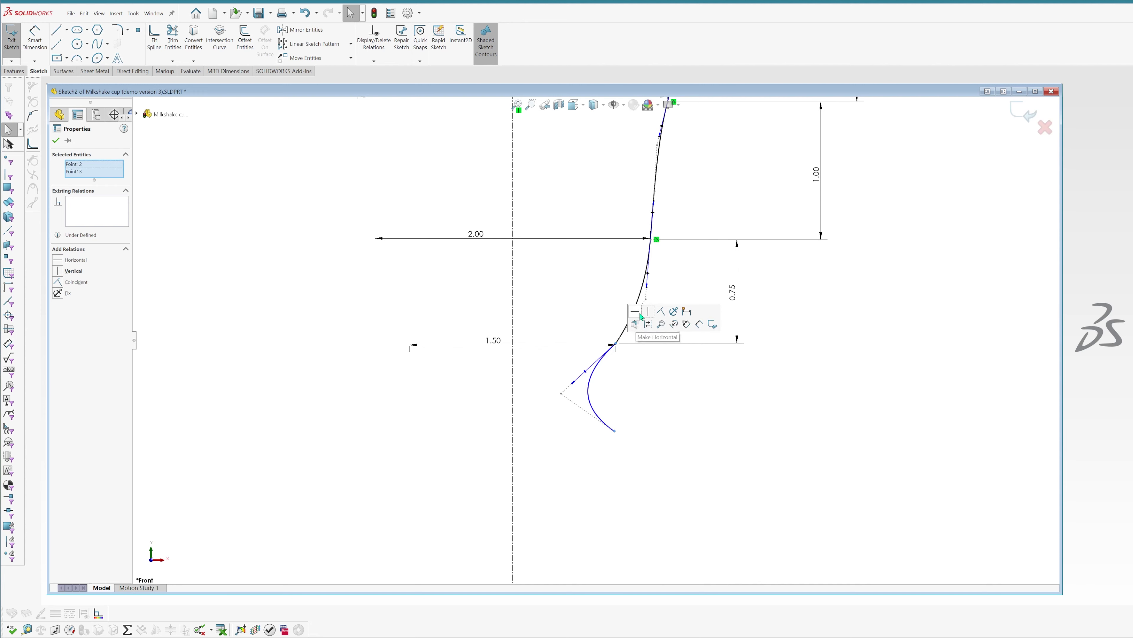
click(615, 353)
ctrl+click(645, 286)
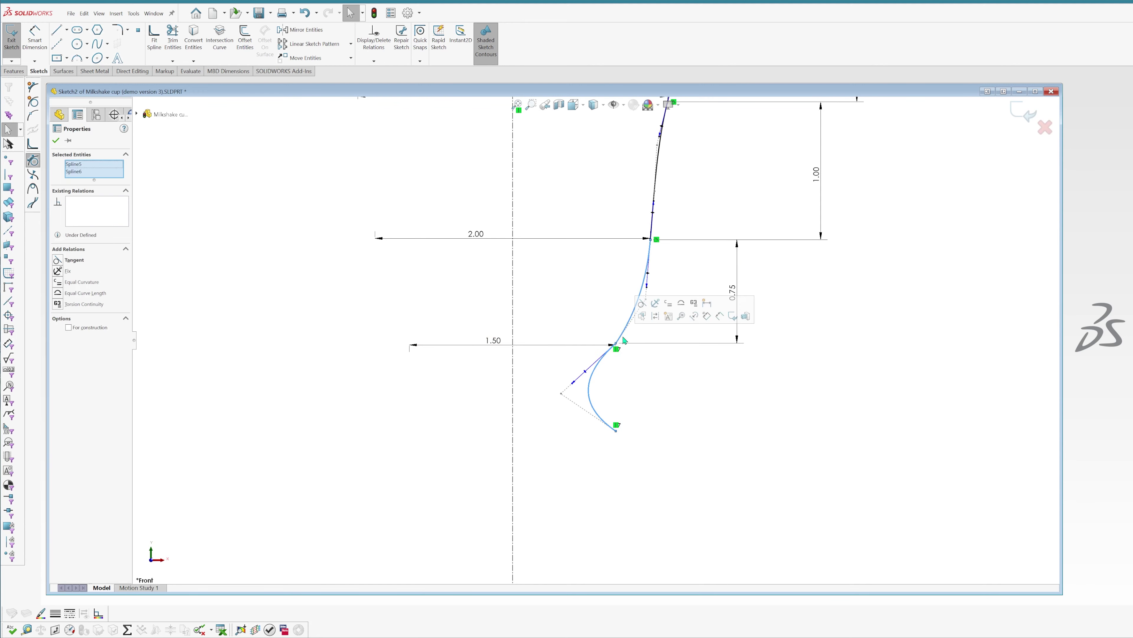
click(656, 324)
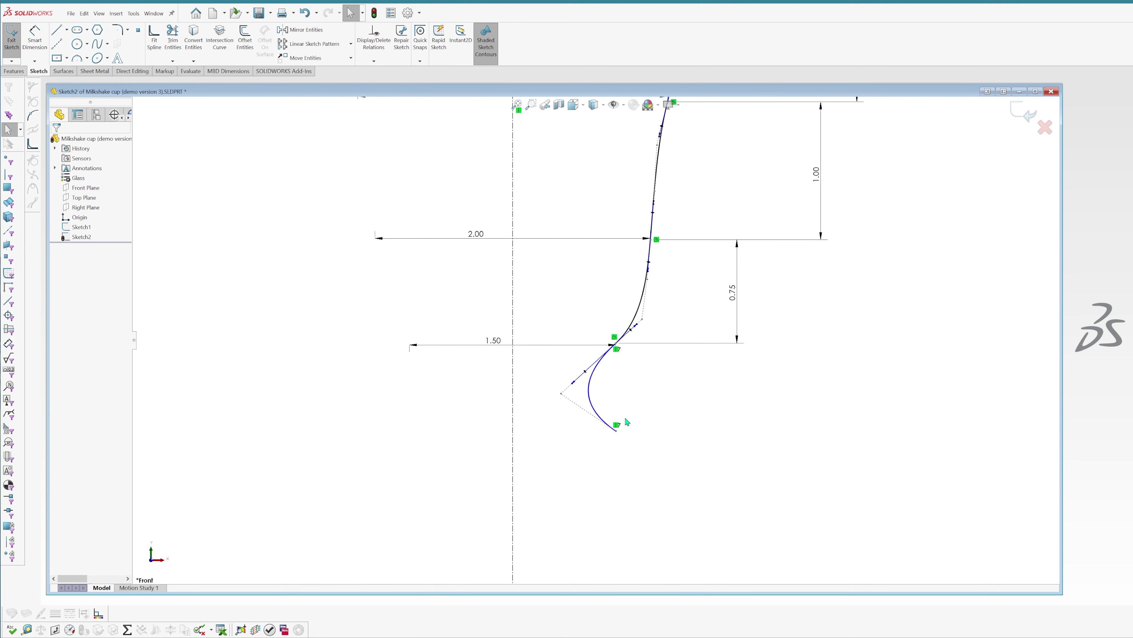
key(s)
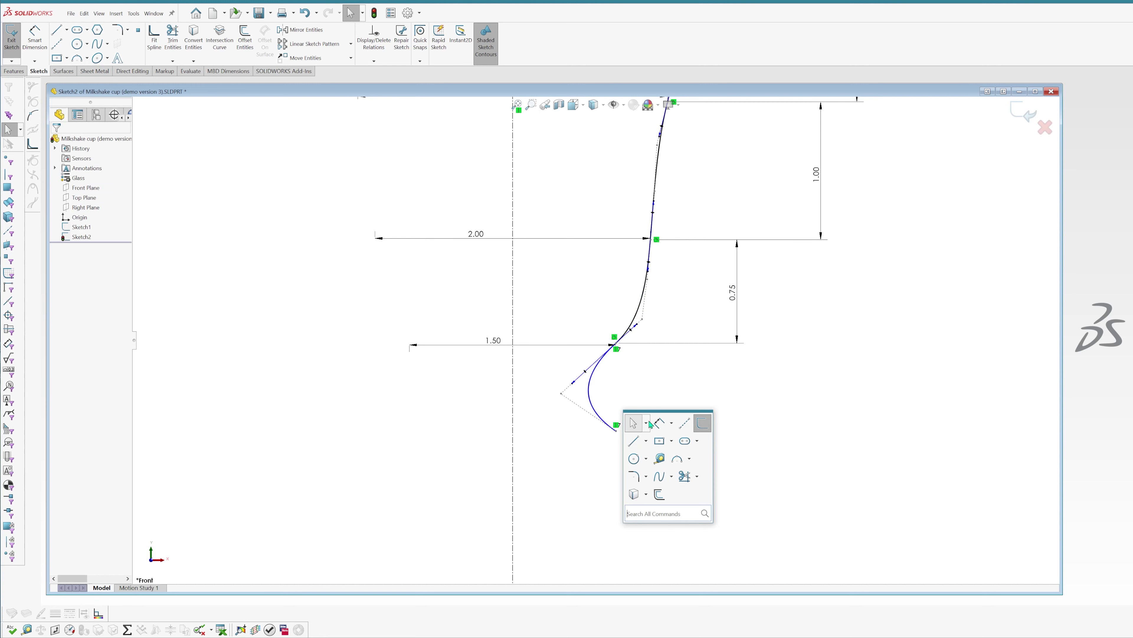
click(634, 423)
Step: Dimension the bottom spline 0.60 tall from the junction and adjust its bulge
click(617, 431)
click(513, 433)
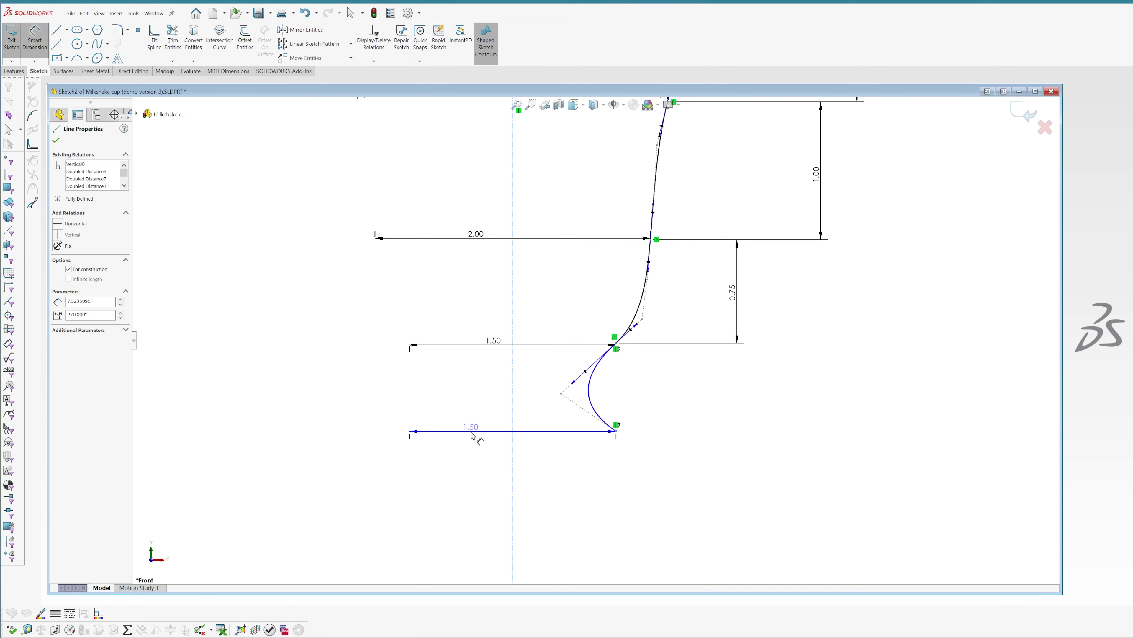
click(617, 344)
click(616, 430)
click(716, 400)
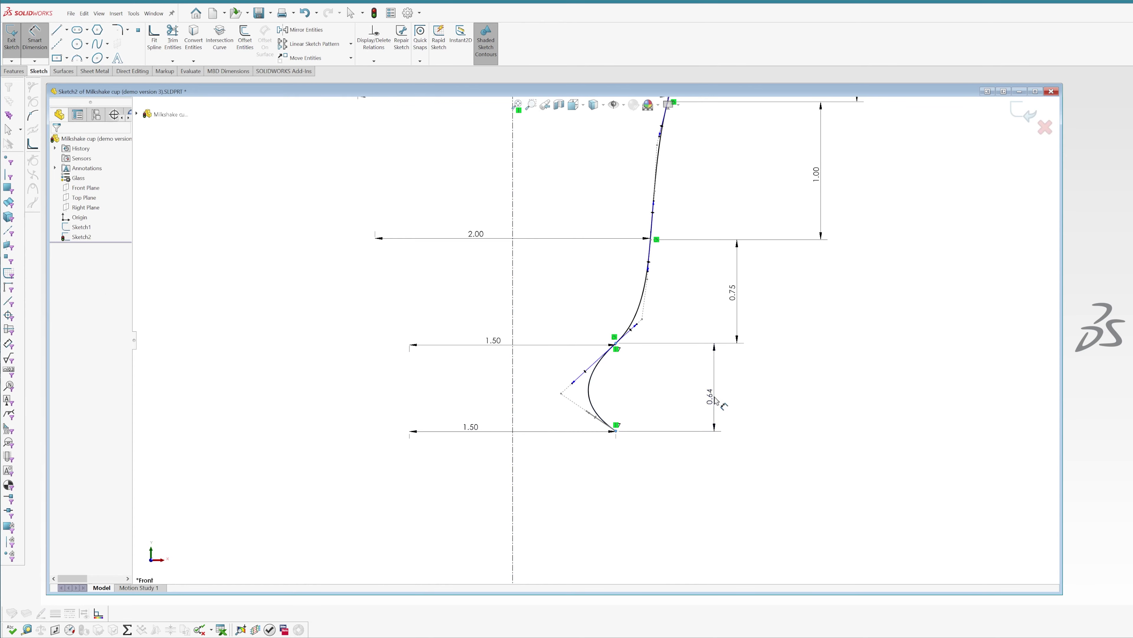
text(0.6)
key(Return)
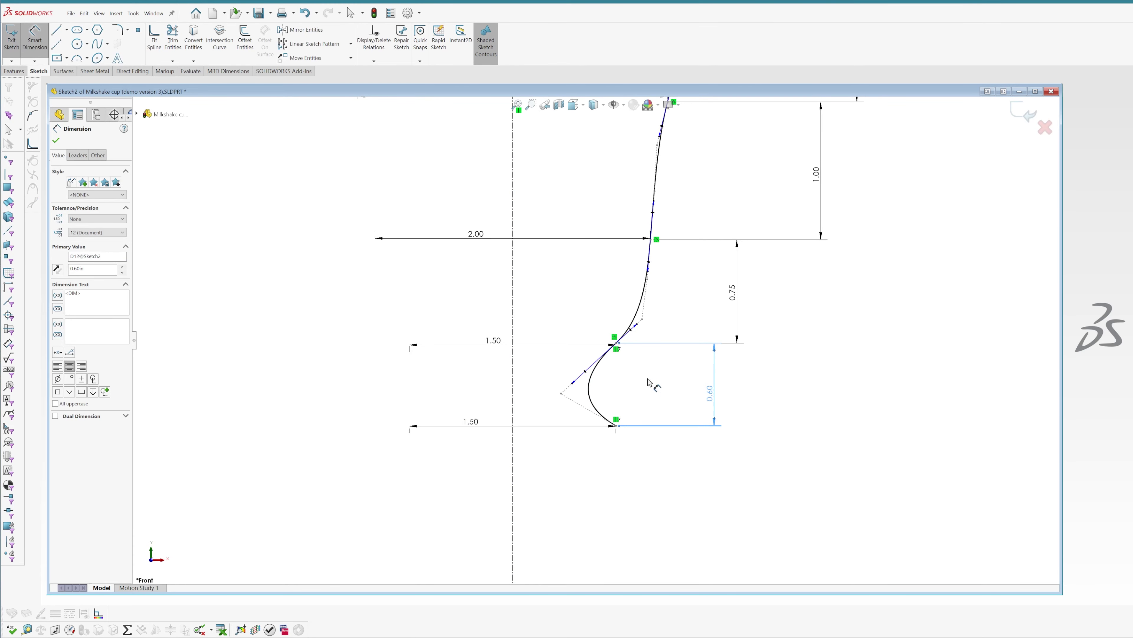
key(Escape)
drag(563, 394, 585, 388)
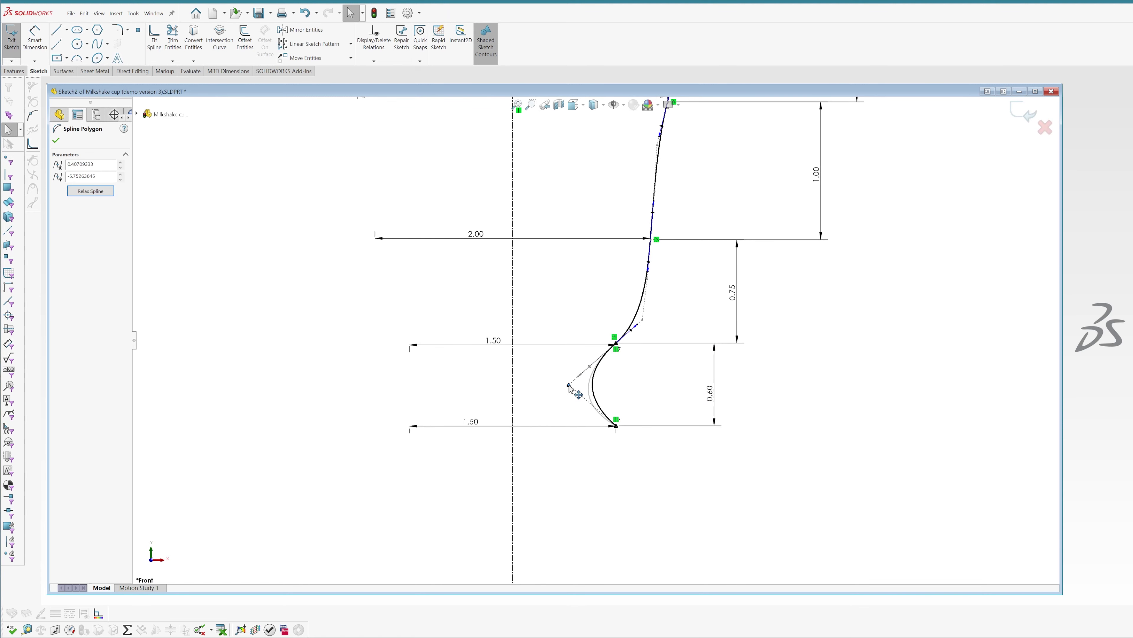
click(689, 480)
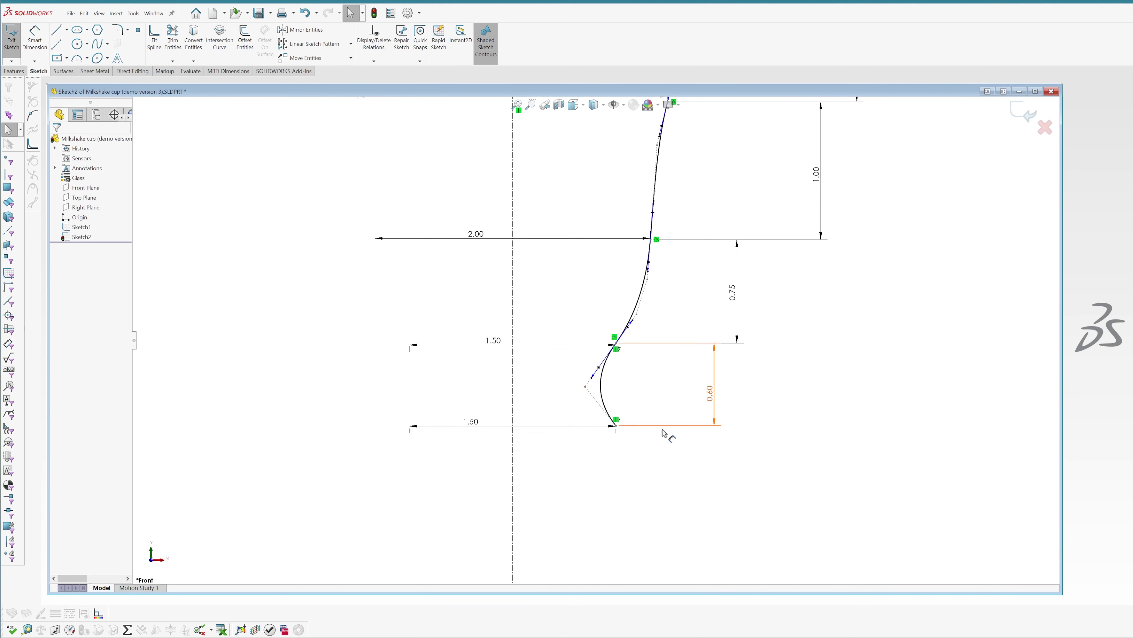
Step: Orbit to inspect the profile in 3D, then exit the sketch
key(f)
scroll(590, 256, down, 2)
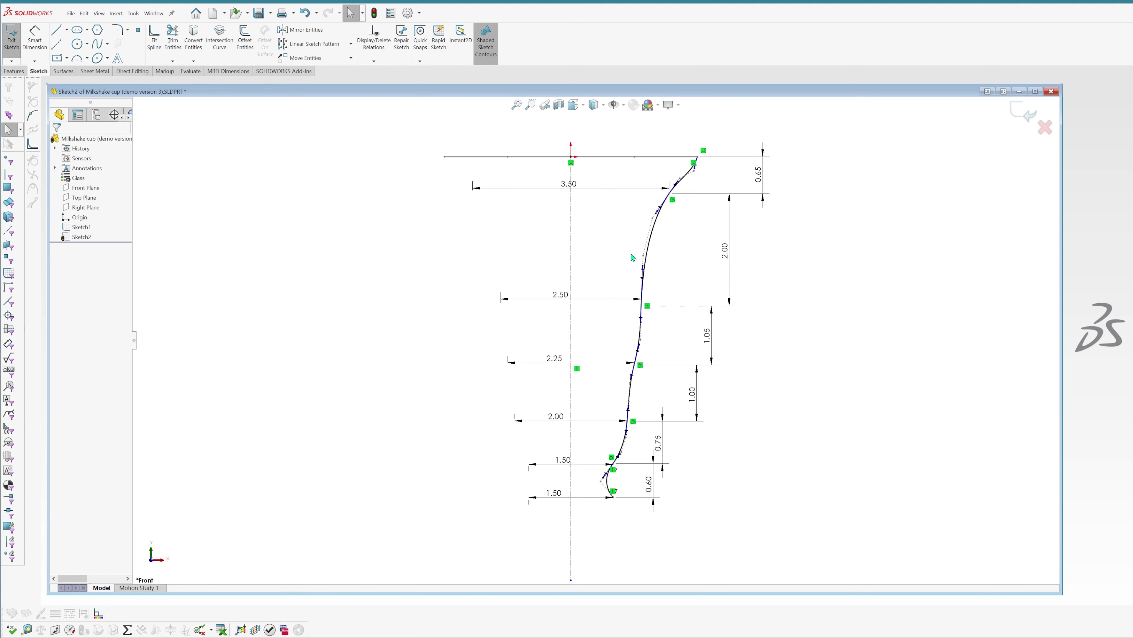
mouse_move(572, 319)
middle_down()
mouse_move(543, 292)
mouse_move(546, 306)
mouse_move(617, 288)
middle_up()
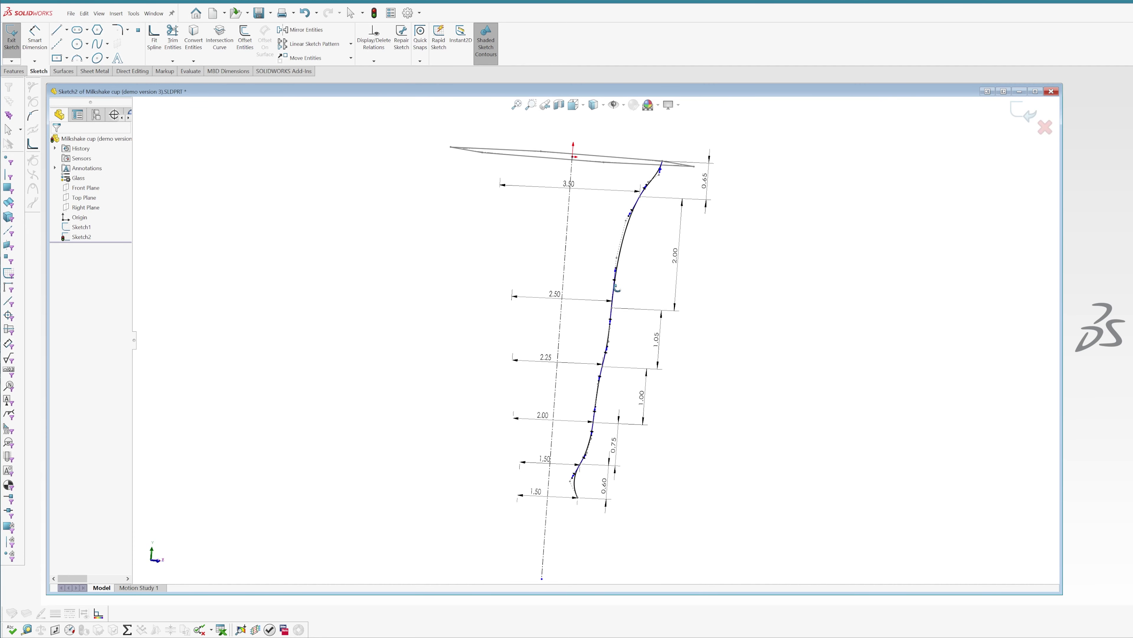
middle_drag(617, 288, 575, 298)
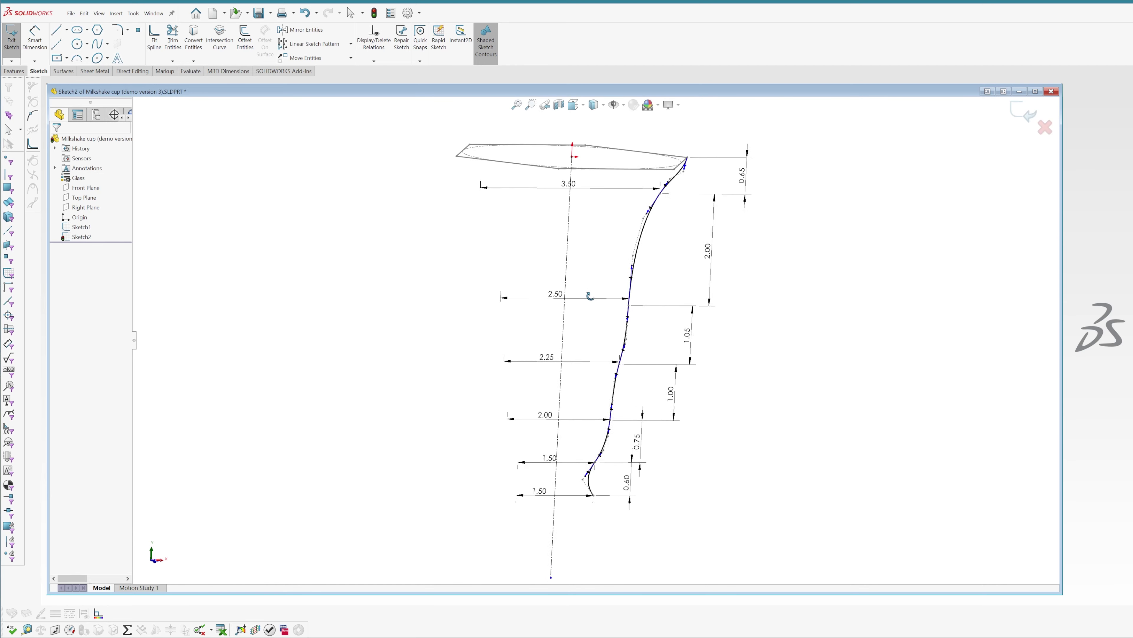
key(Escape)
key(ctrl+b)
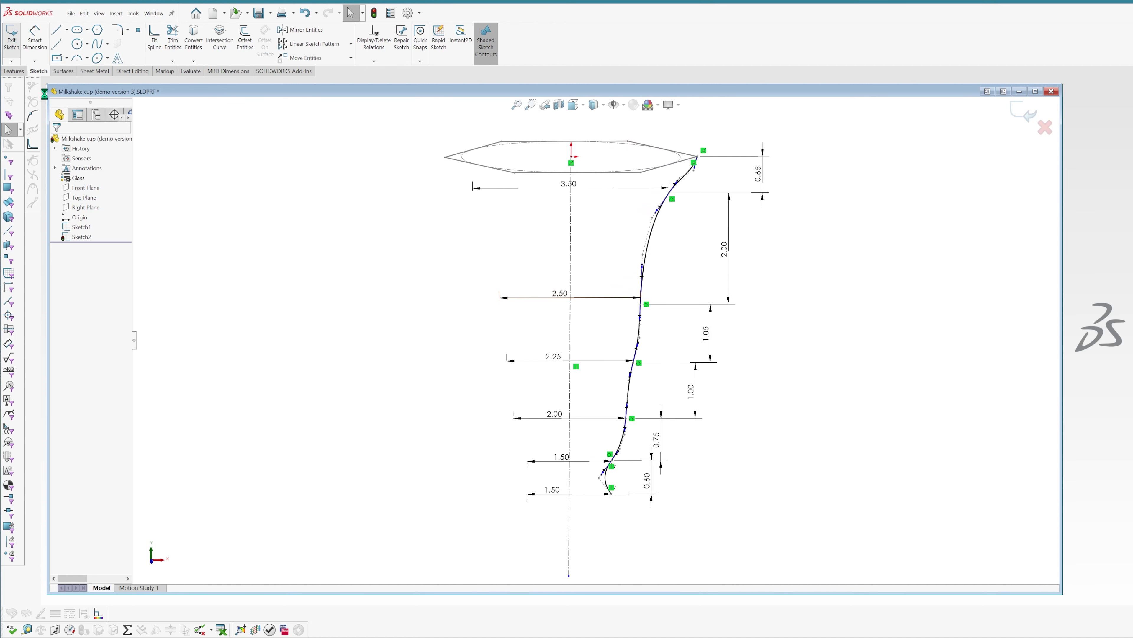
Step: Rename Sketch2 to 'Milkshake outline' and Sketch1 to 'Top profile'
click(84, 238)
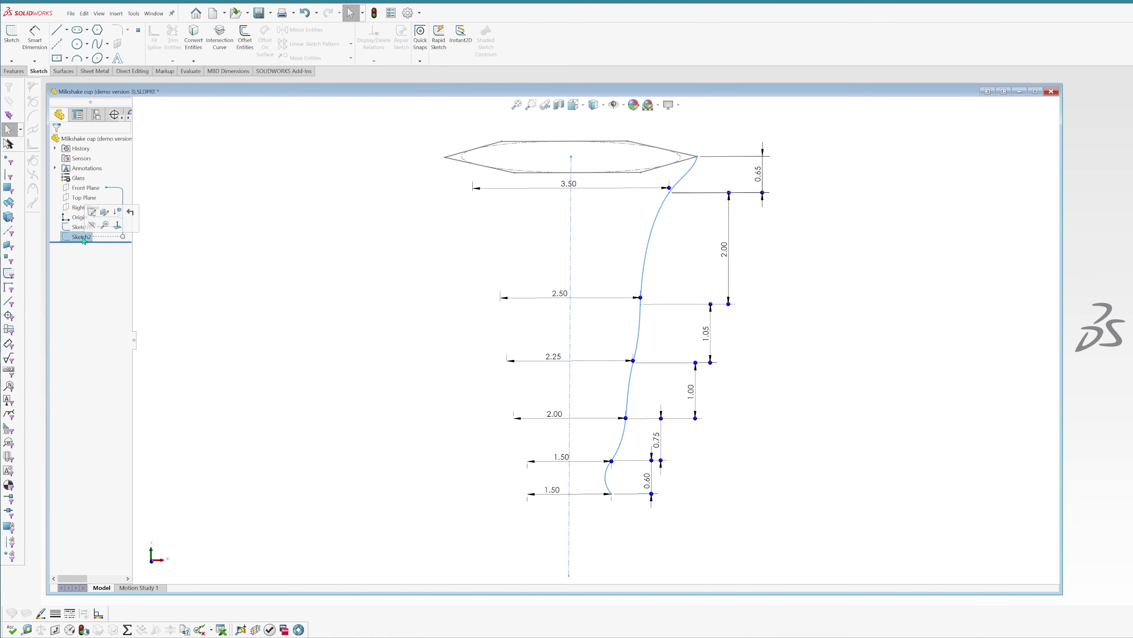
click(82, 237)
text(Milkshake outl)
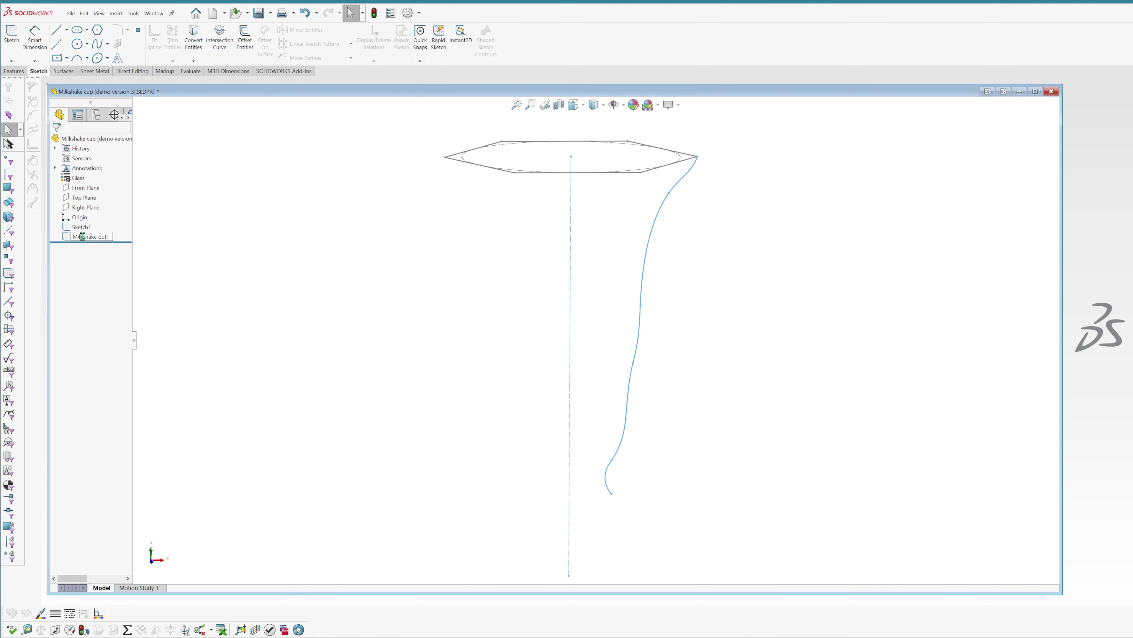
text(ine)
key(Return)
click(89, 228)
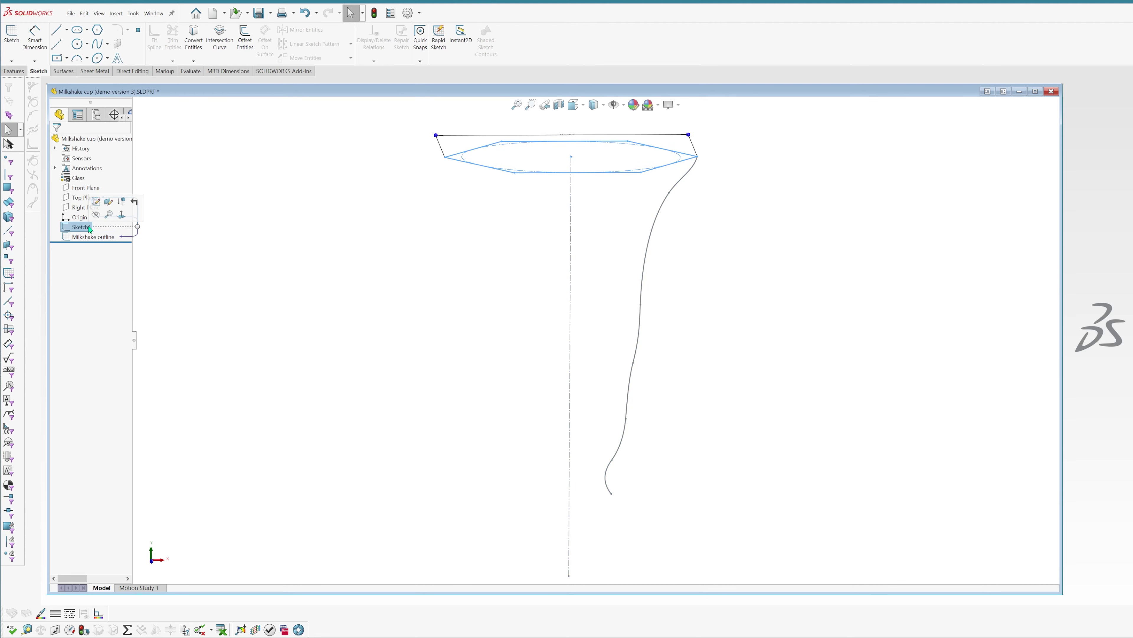
click(89, 228)
text(To)
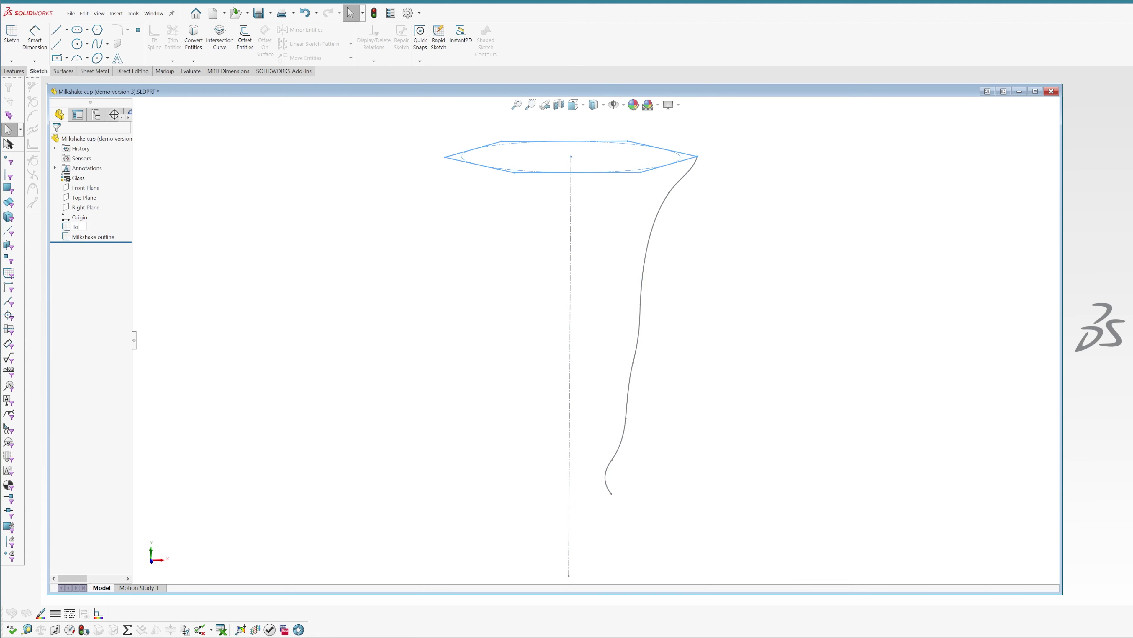
text(p profile)
Step: Confirm the name Top profile, then convert the Milkshake outline into a new Front Plane sketch
click(166, 268)
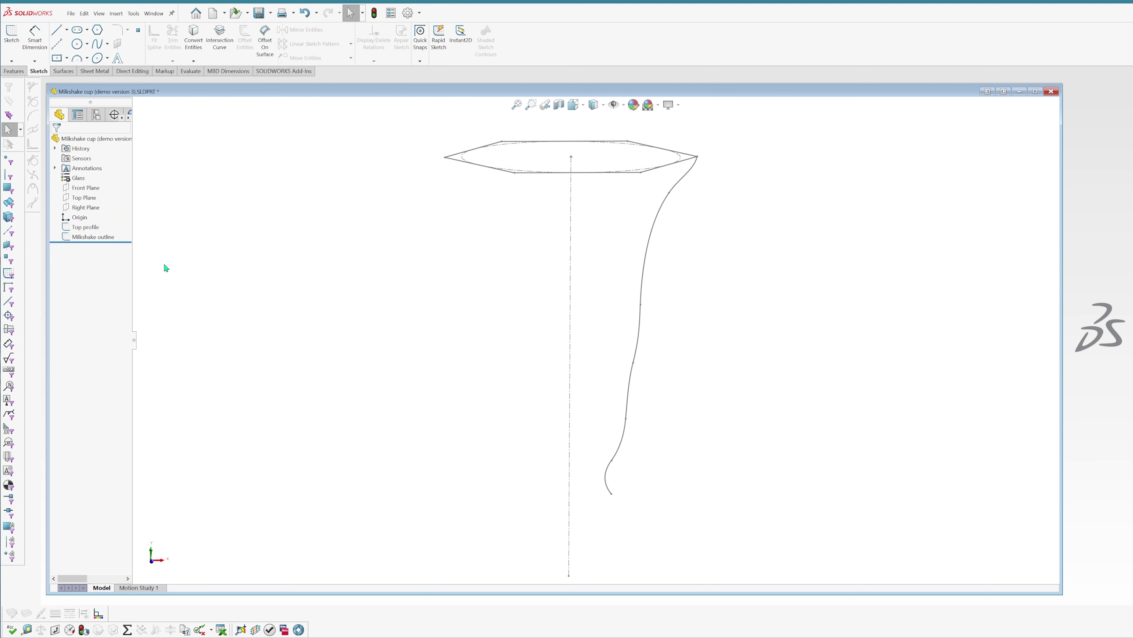
click(86, 187)
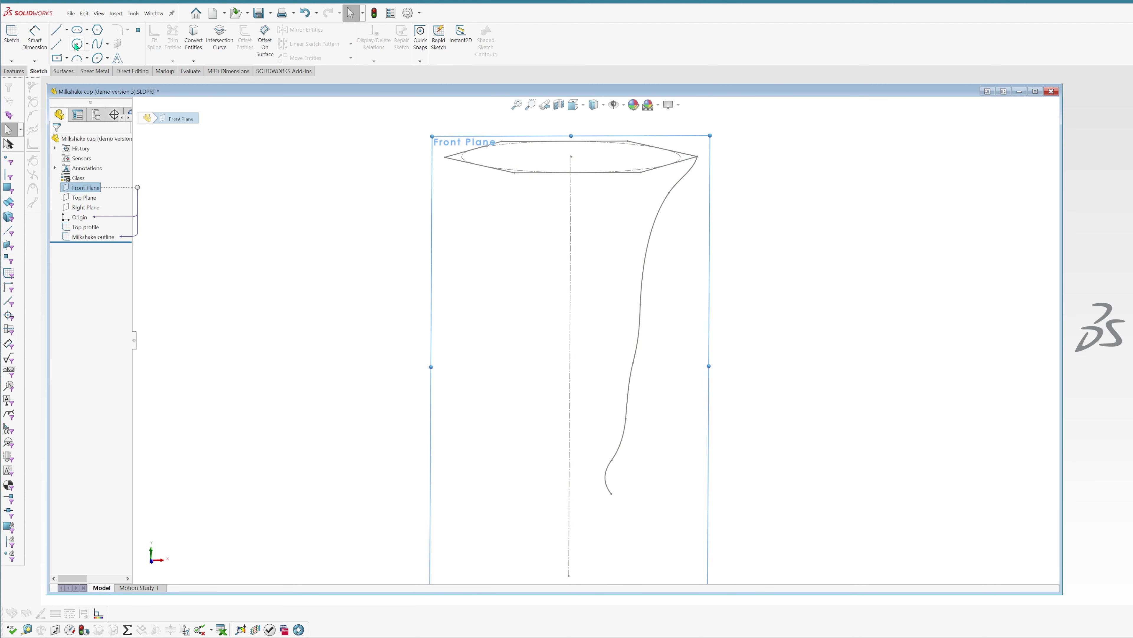
click(11, 35)
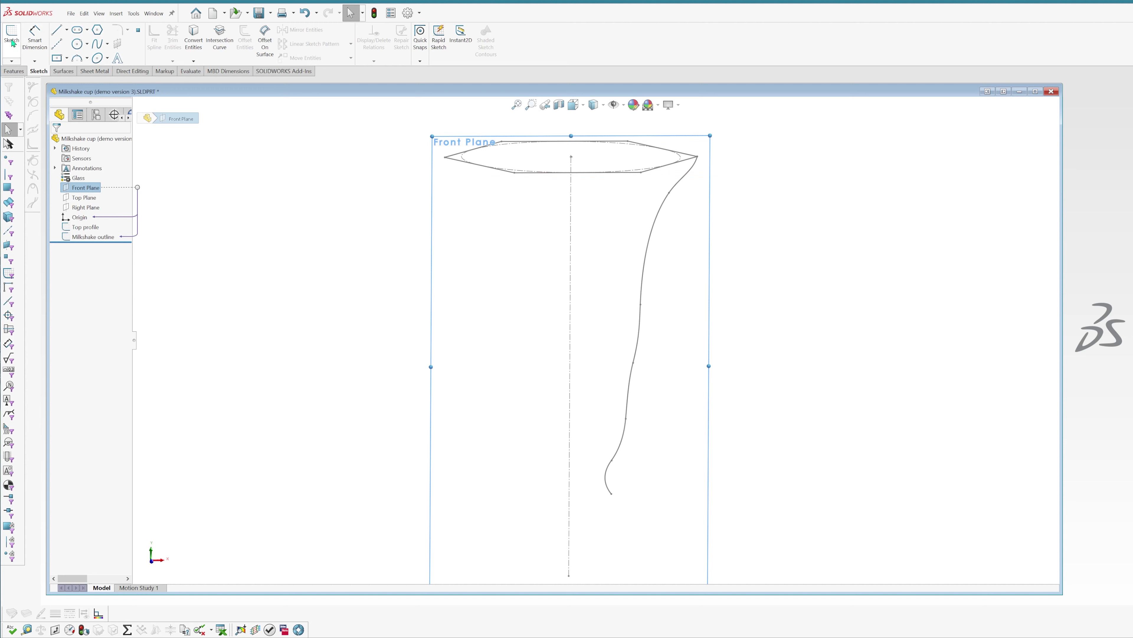
click(104, 237)
click(193, 41)
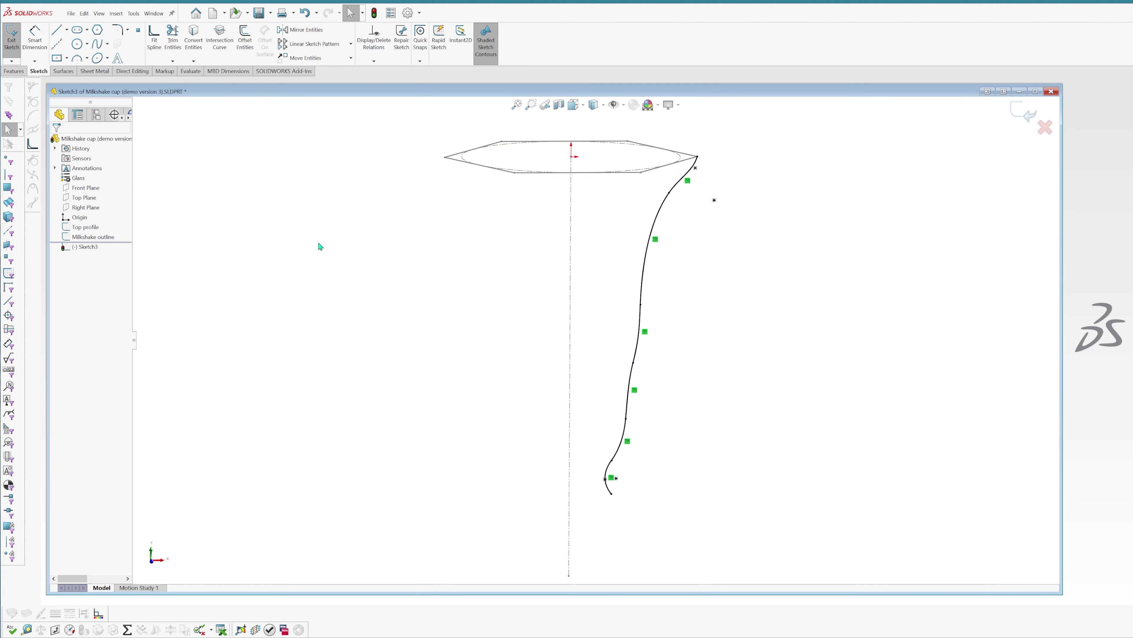
Step: Select the chain of converted profile segments and merge them into one fit spline
click(681, 183)
right_click(675, 184)
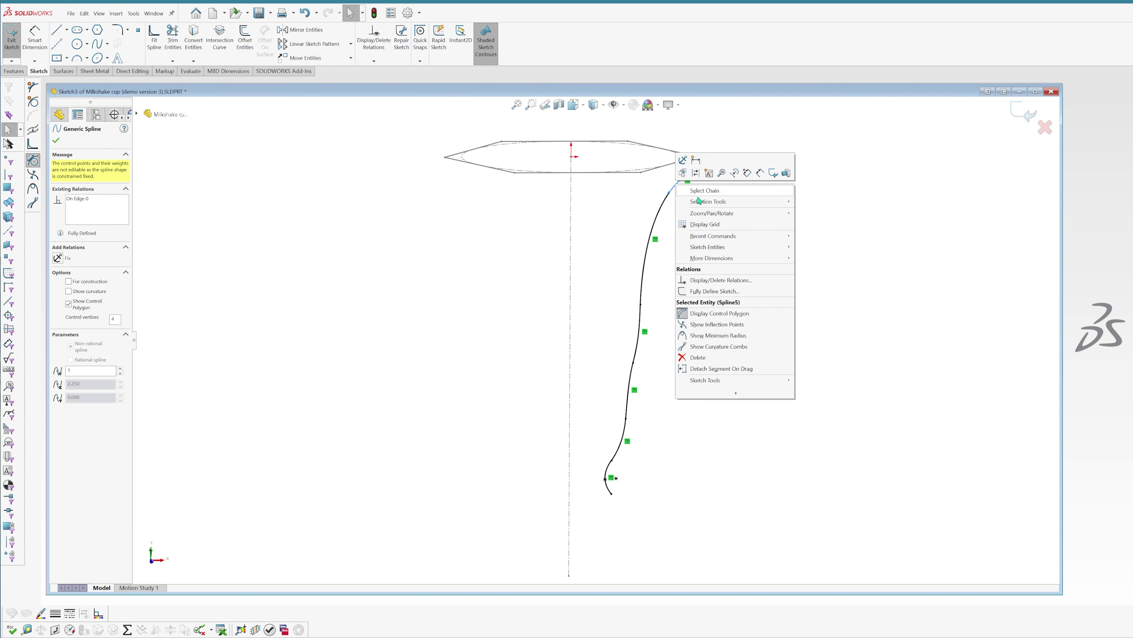
click(716, 191)
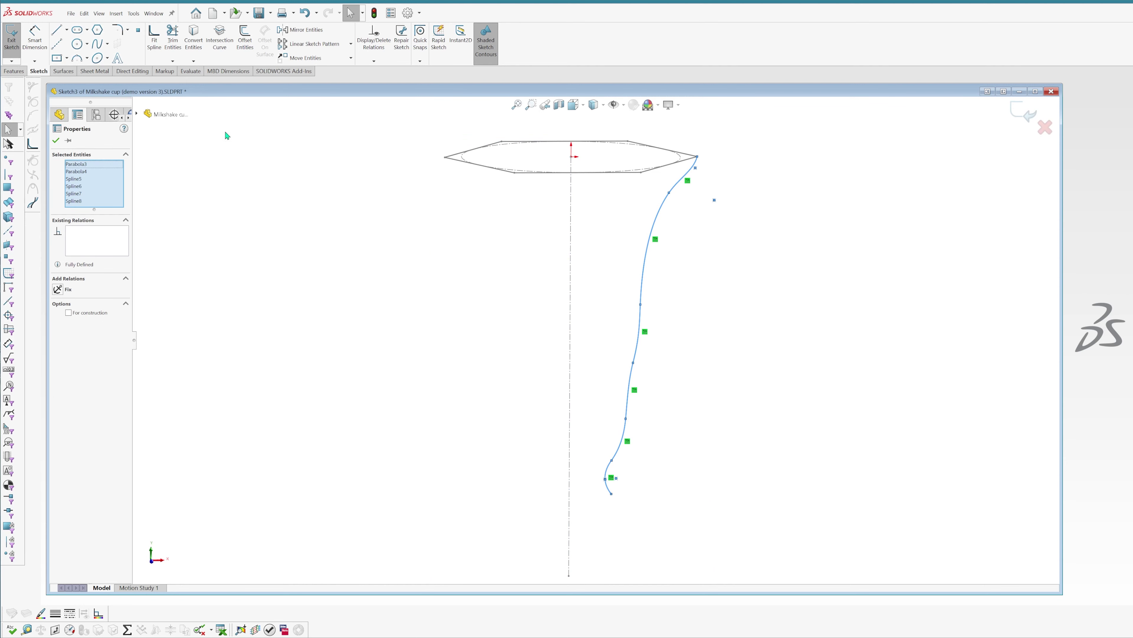
click(161, 49)
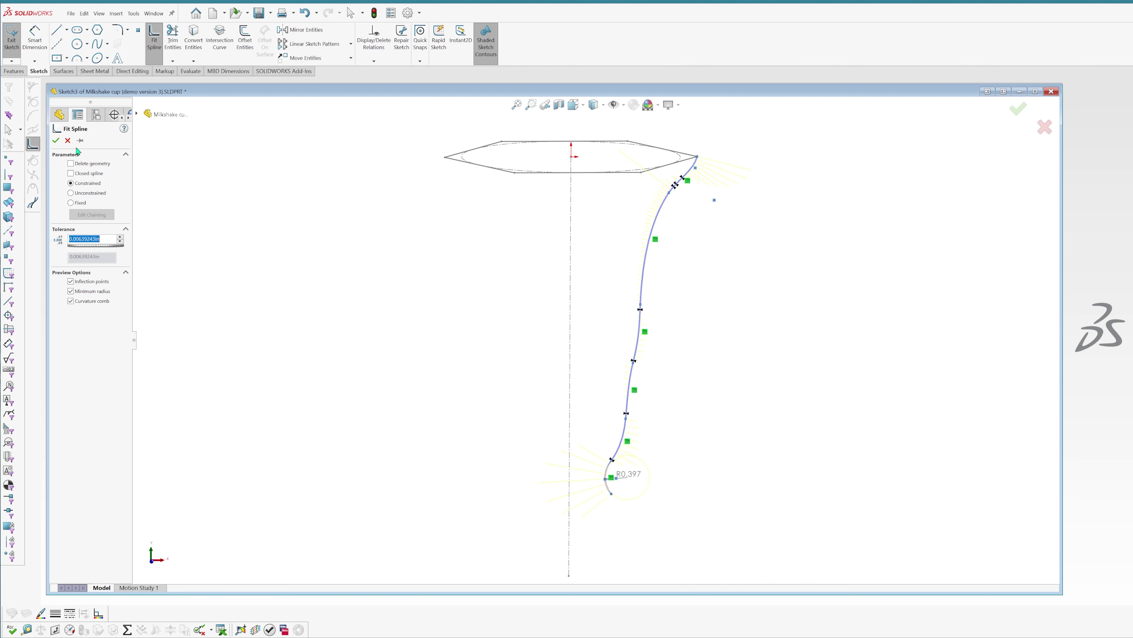
click(56, 142)
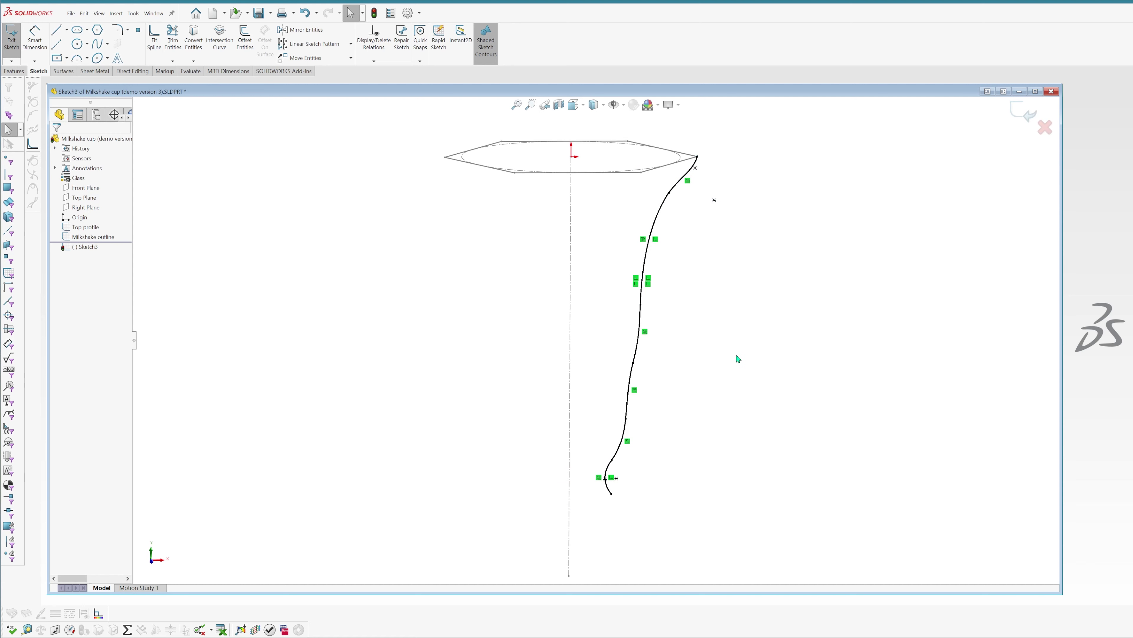
Step: Convert the cup's central axis into Sketch3 as a construction line
middle_drag(711, 266, 599, 254)
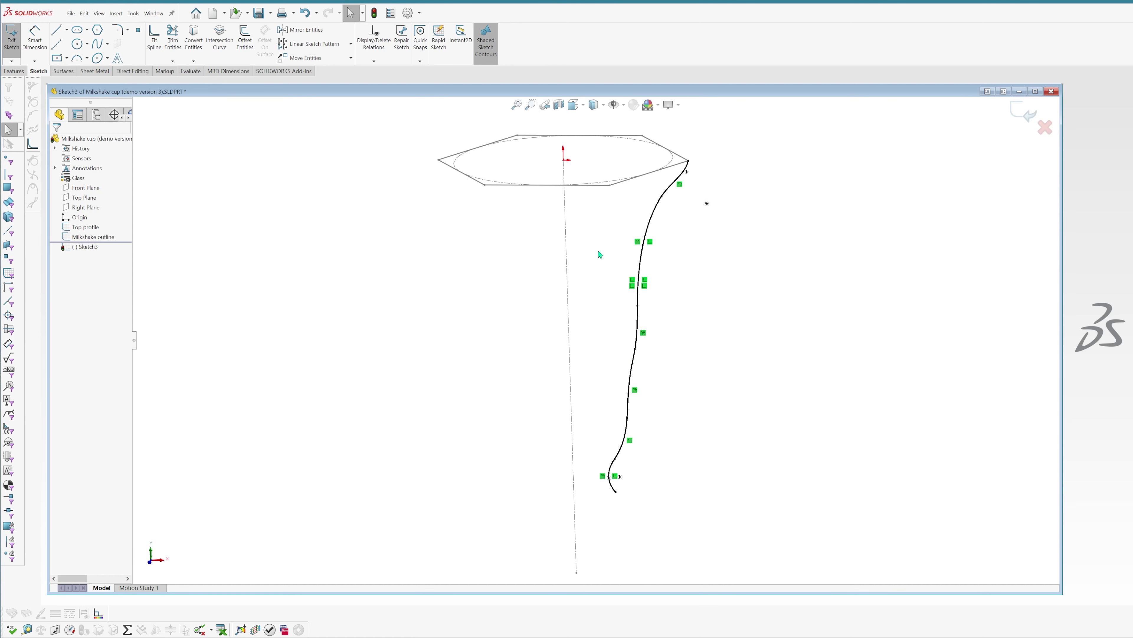
click(565, 230)
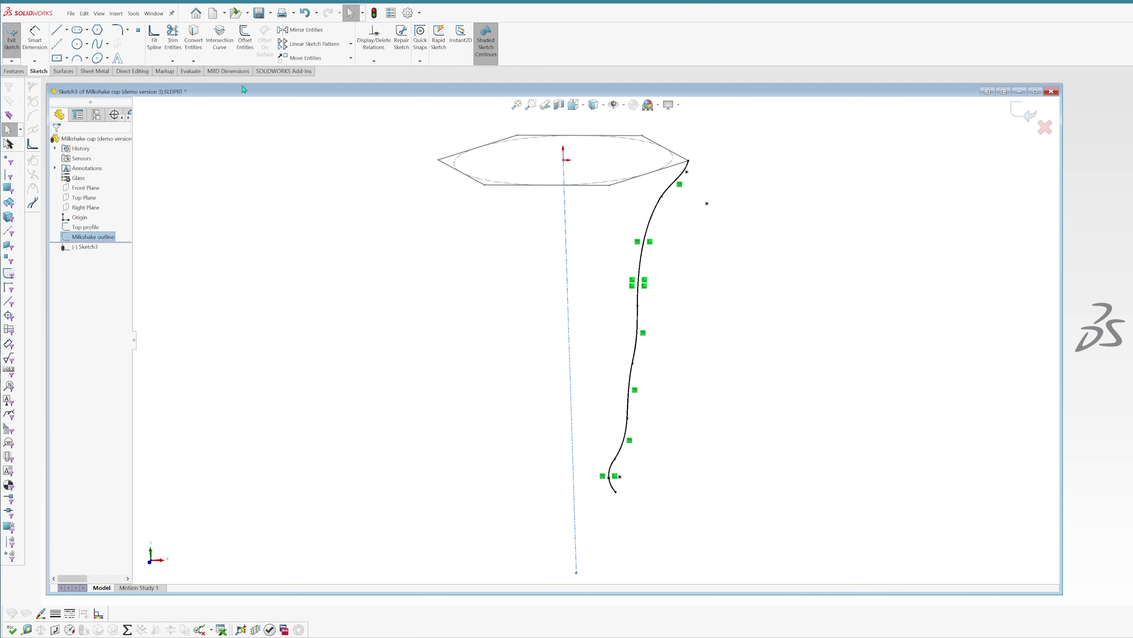
click(193, 40)
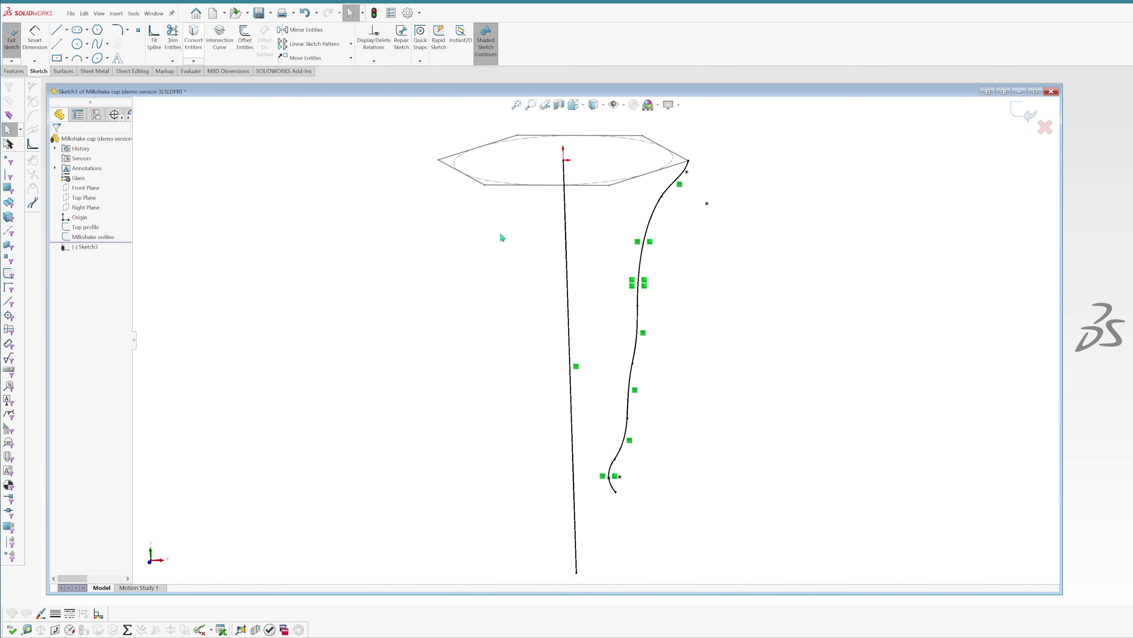
click(566, 245)
scroll(580, 268, up, 2)
mouse_move(613, 335)
ctrl+middle_down()
mouse_move(598, 258)
mouse_move(588, 270)
ctrl+middle_up()
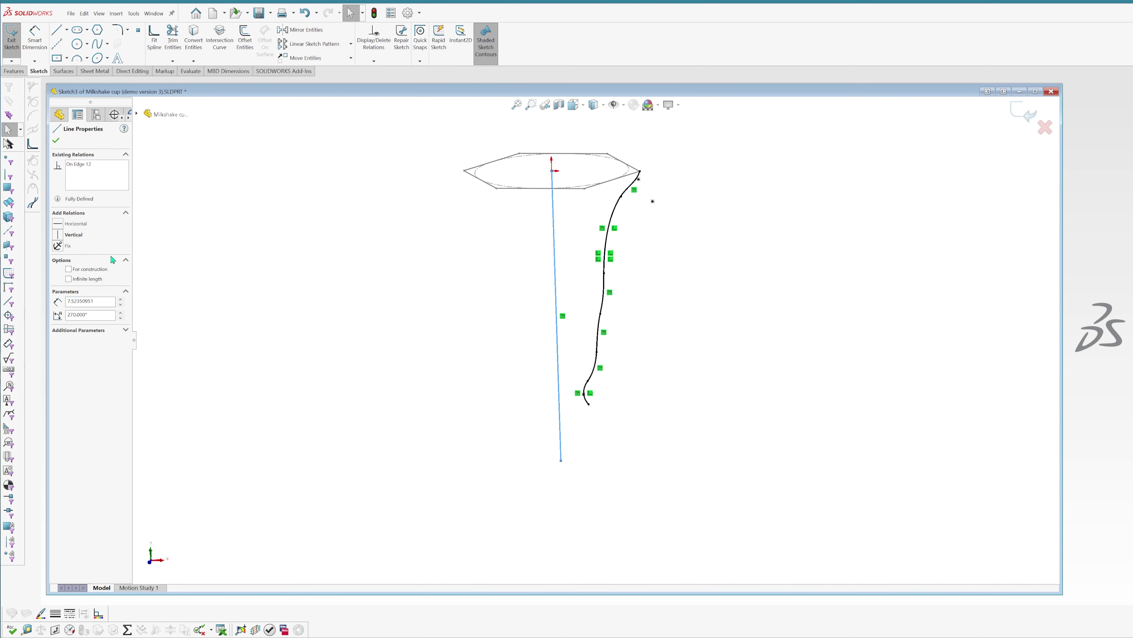
click(75, 271)
Step: Start Mirror Entities with the profile fit spline selected
mouse_move(712, 313)
middle_down()
mouse_move(658, 190)
mouse_move(639, 235)
middle_up()
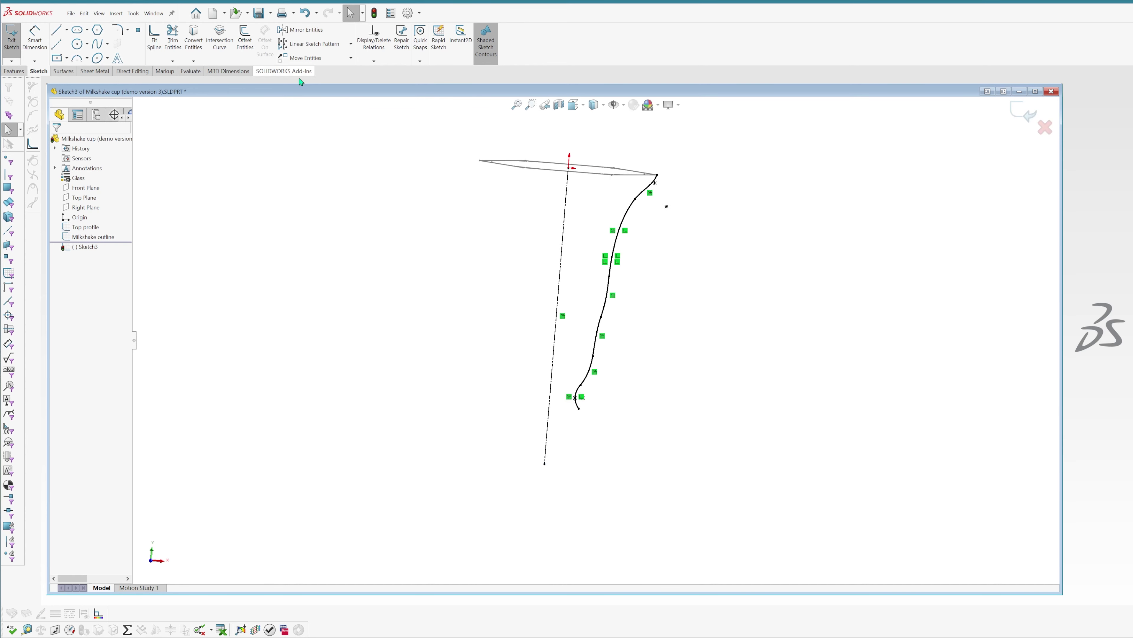
click(306, 30)
click(626, 221)
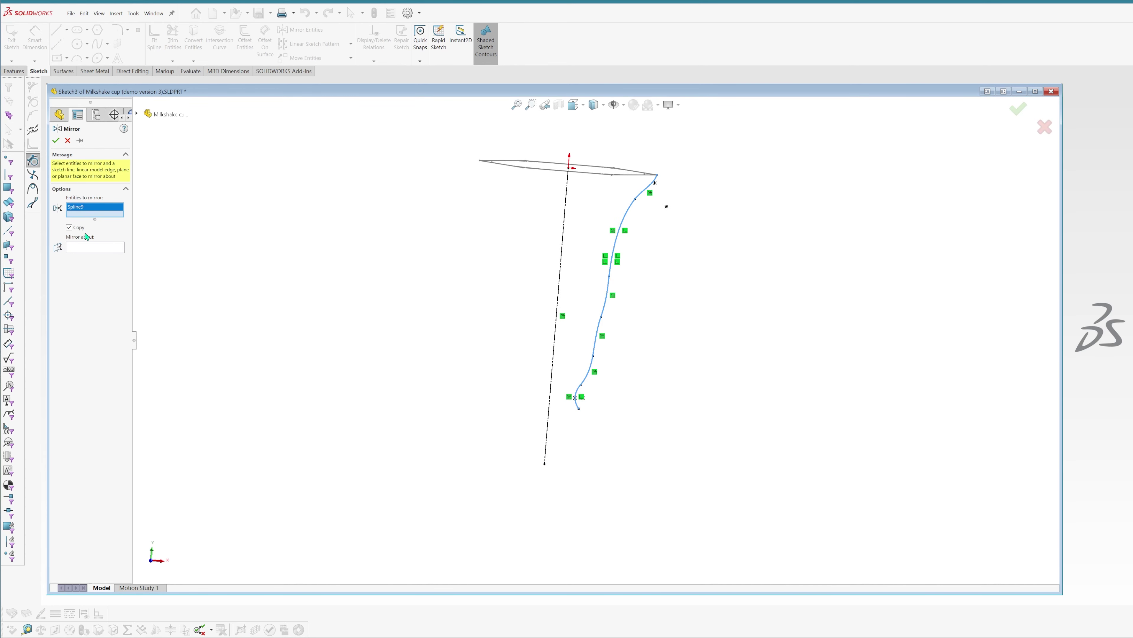
Step: Mirror the fit spline about Line2, dismiss the fit-spline warning, and inspect the two-sided outline
click(562, 251)
middle_drag(541, 242, 157, 182)
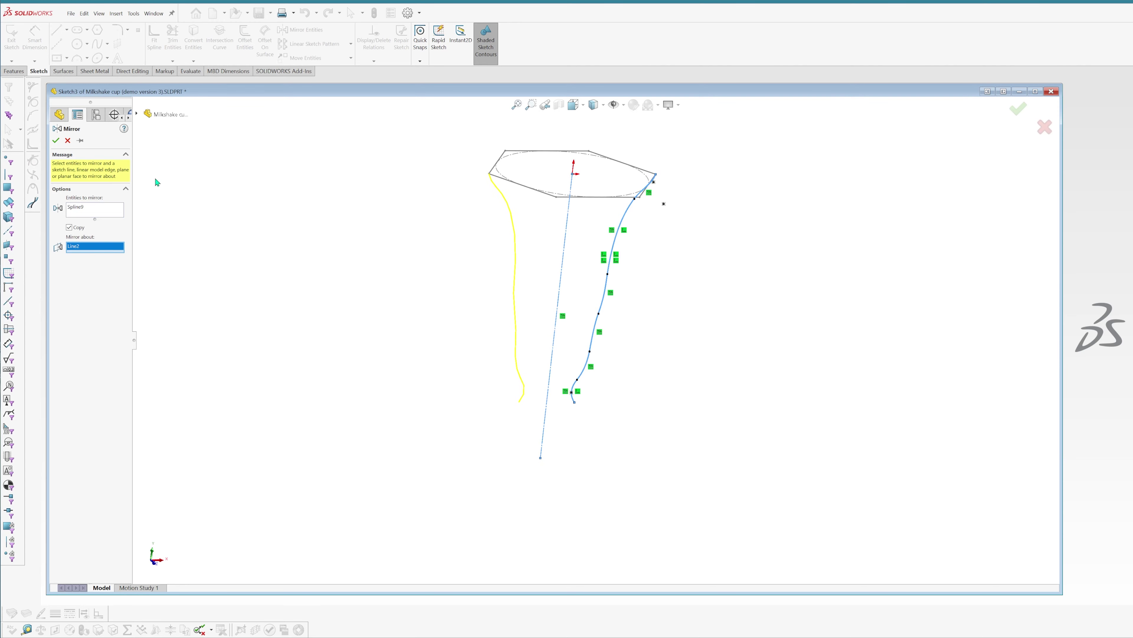
click(56, 140)
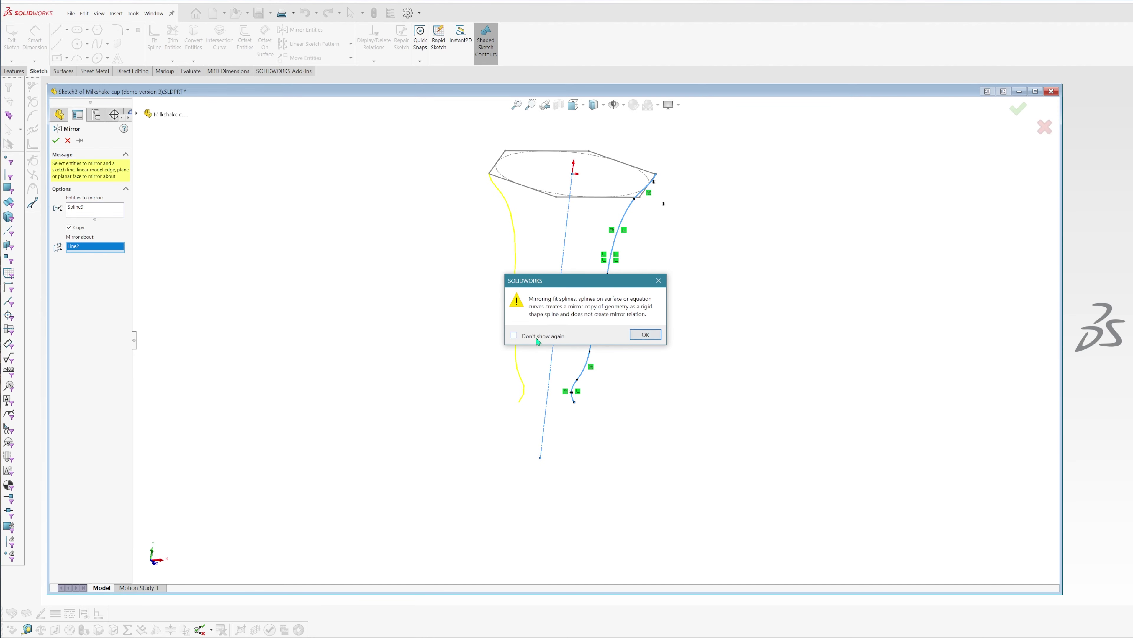
click(644, 335)
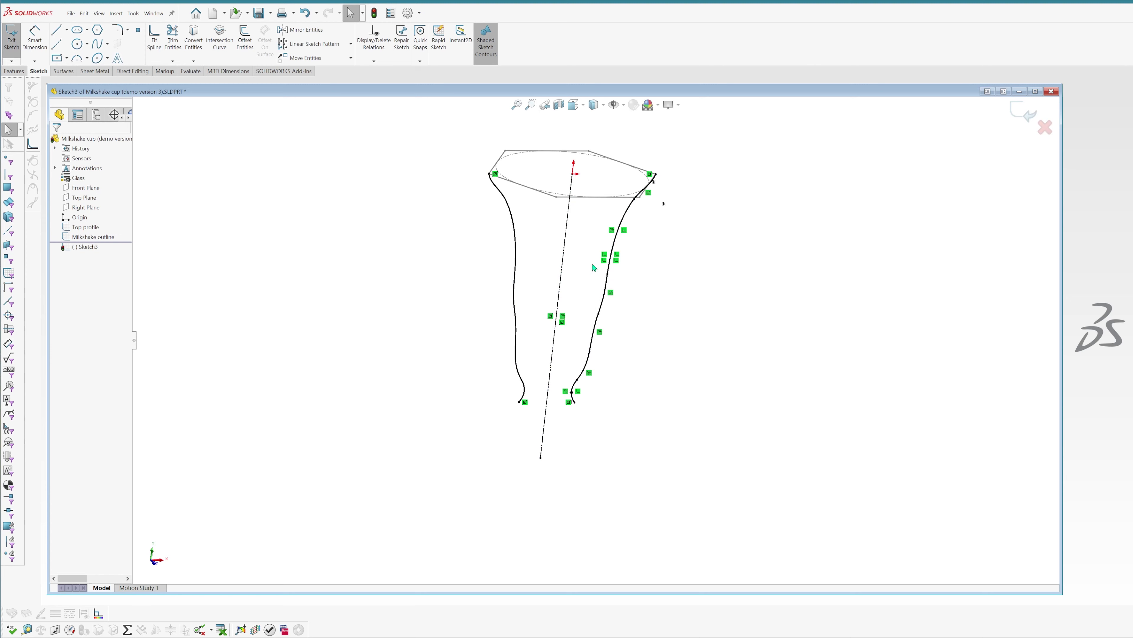
middle_drag(592, 227, 629, 284)
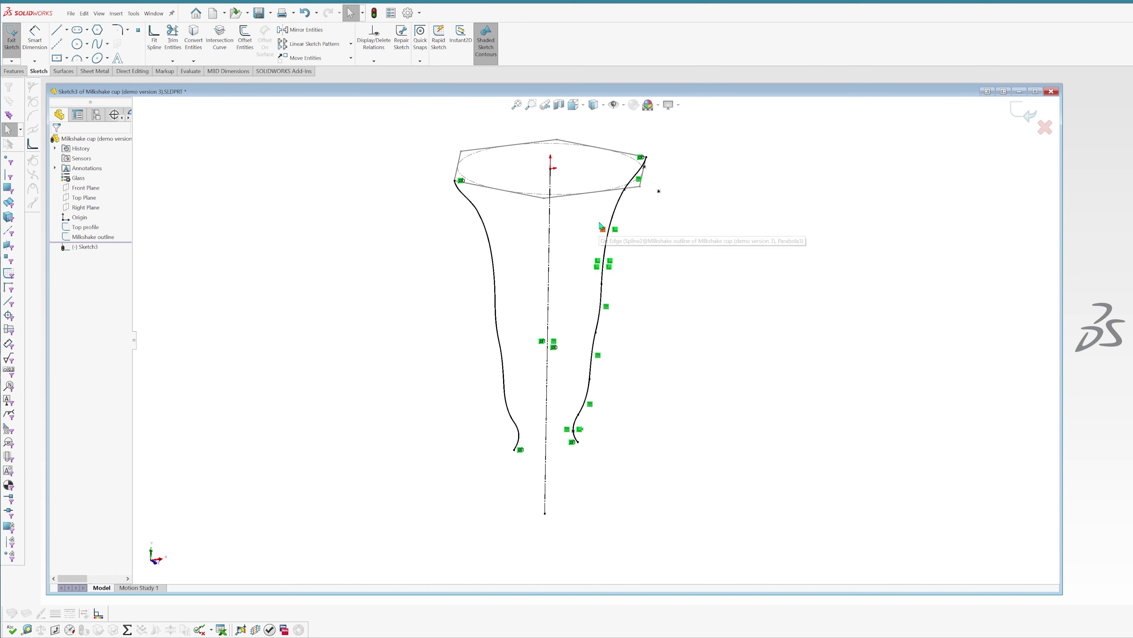
scroll(646, 335, down, 2)
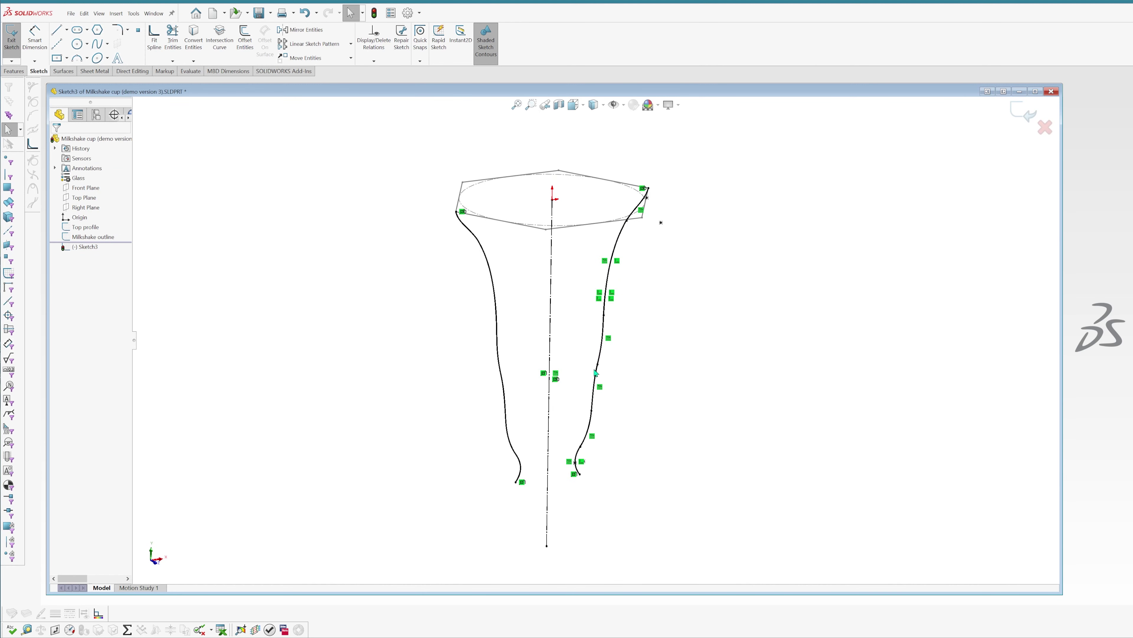
middle_drag(543, 326, 547, 326)
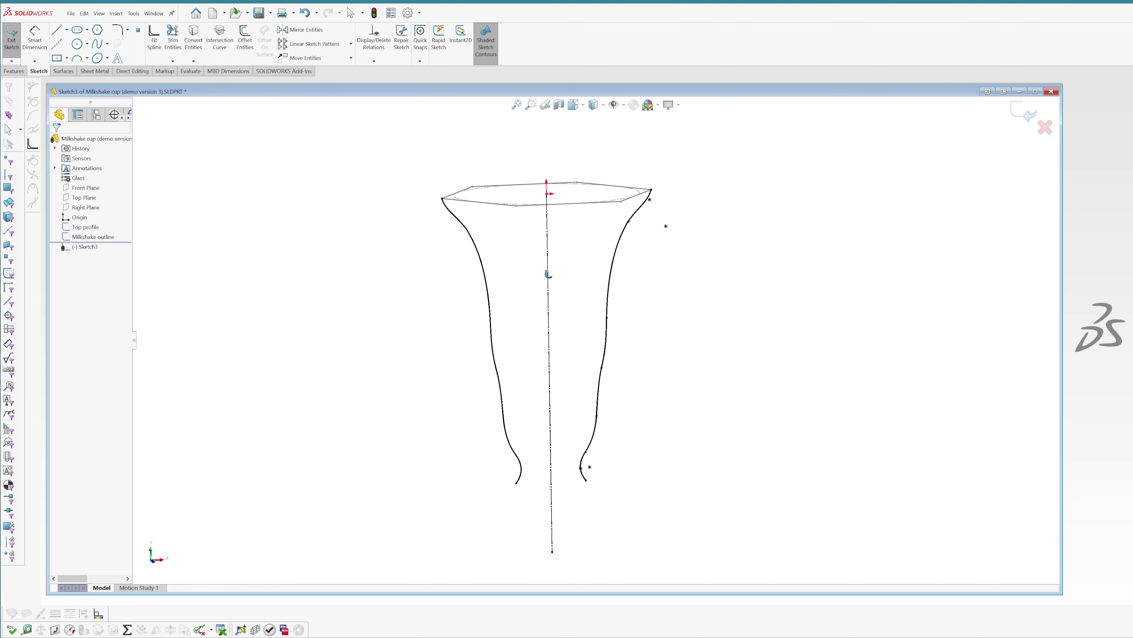
middle_drag(549, 342, 560, 344)
Step: Exit Sketch3 and clear the selection
key(ctrl+b)
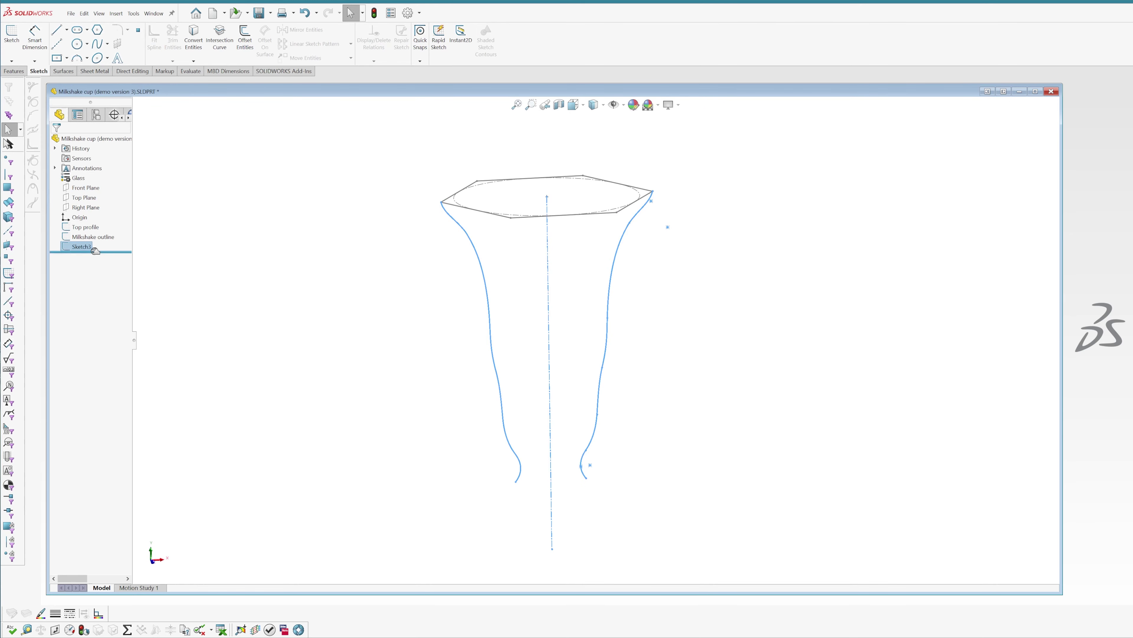
click(240, 273)
middle_drag(490, 264, 500, 252)
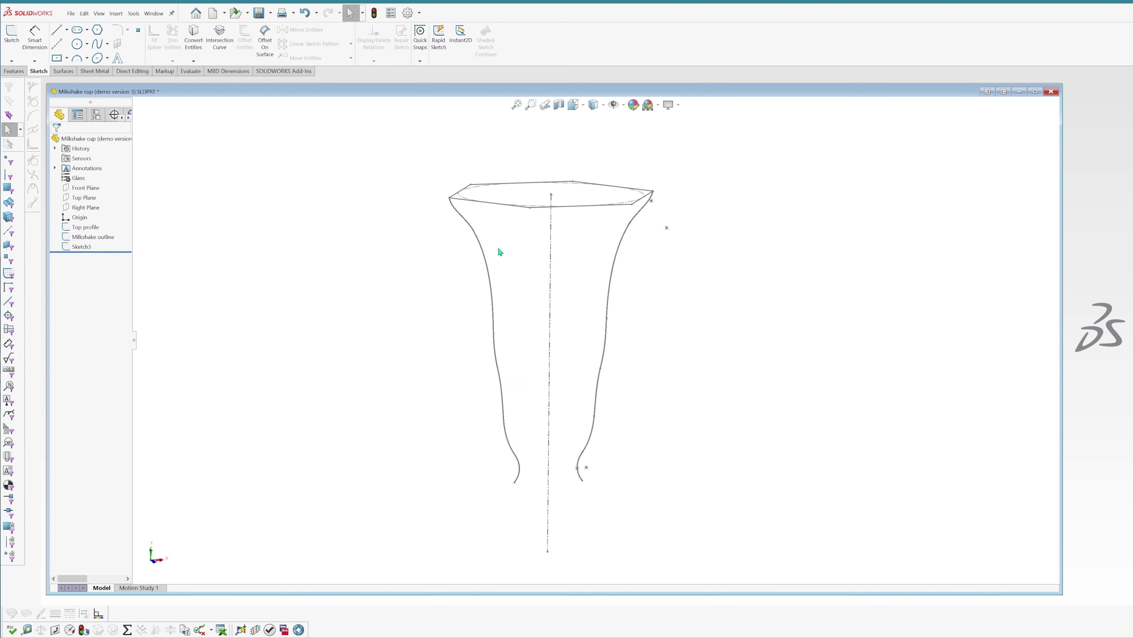
Step: Create Plane1 through a point on the outline, parallel to the Top Plane
click(13, 71)
click(351, 52)
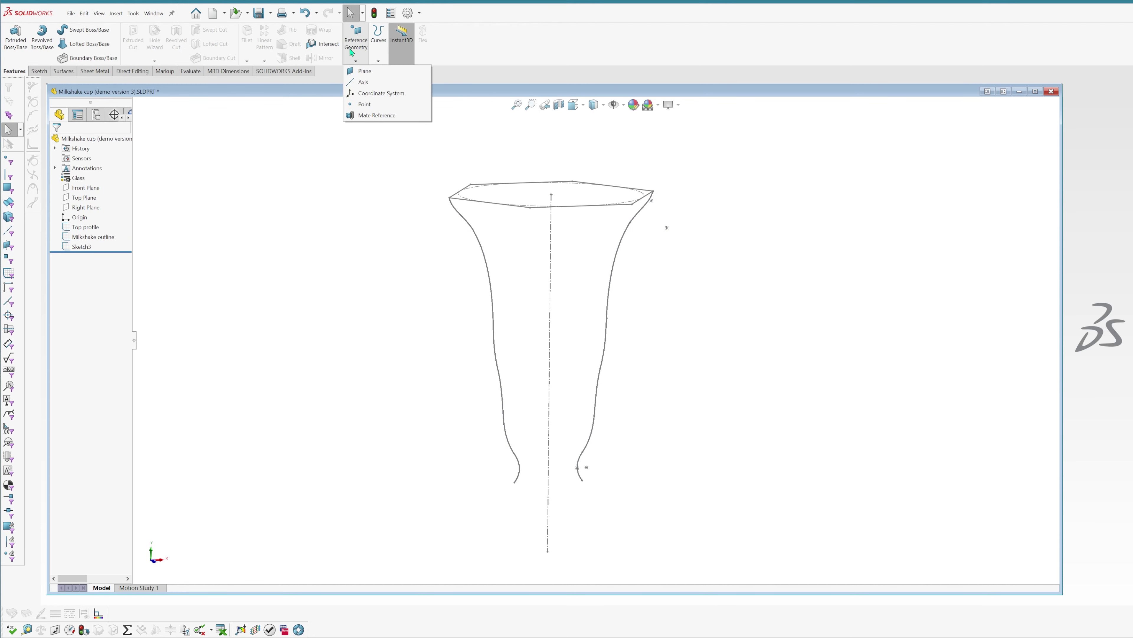
click(364, 71)
mouse_move(643, 227)
middle_down()
mouse_move(626, 216)
mouse_move(634, 232)
middle_up()
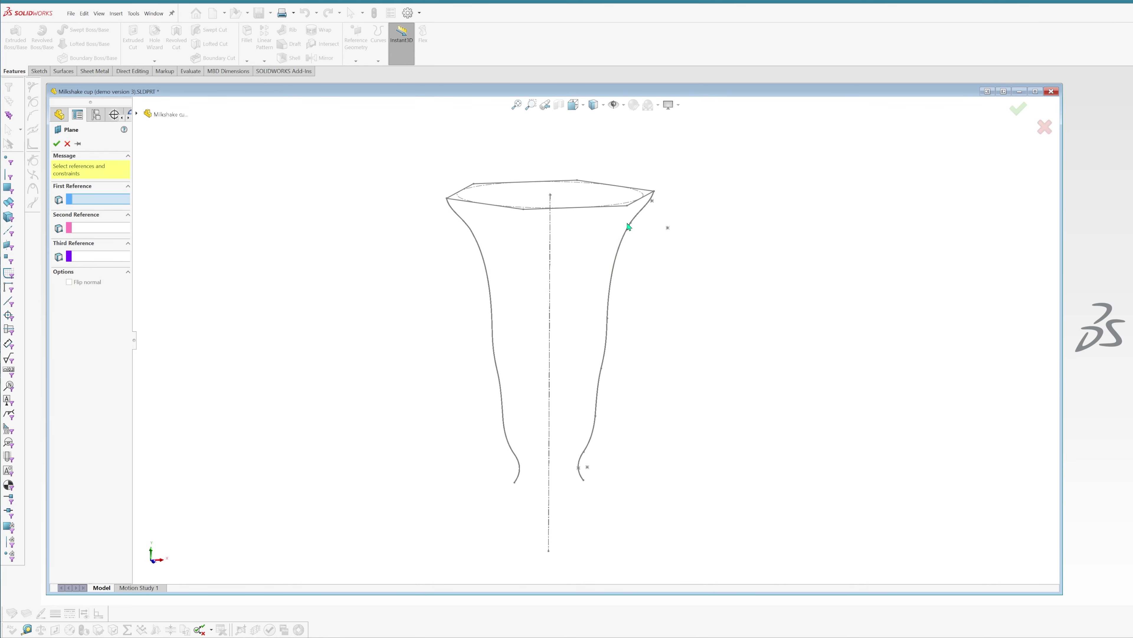
click(609, 319)
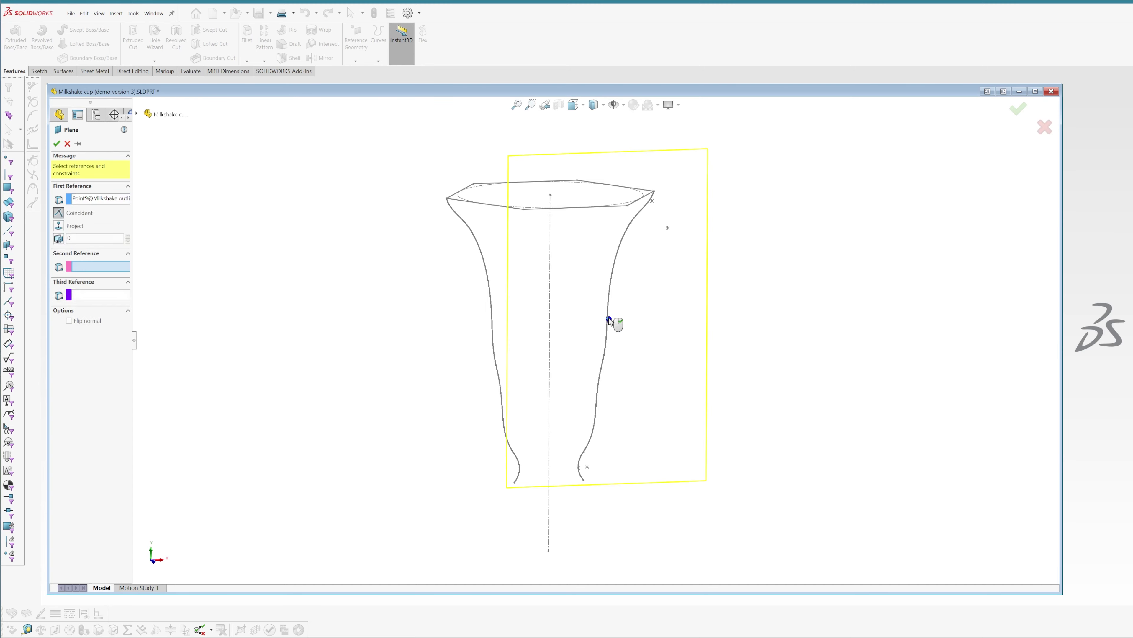
click(137, 114)
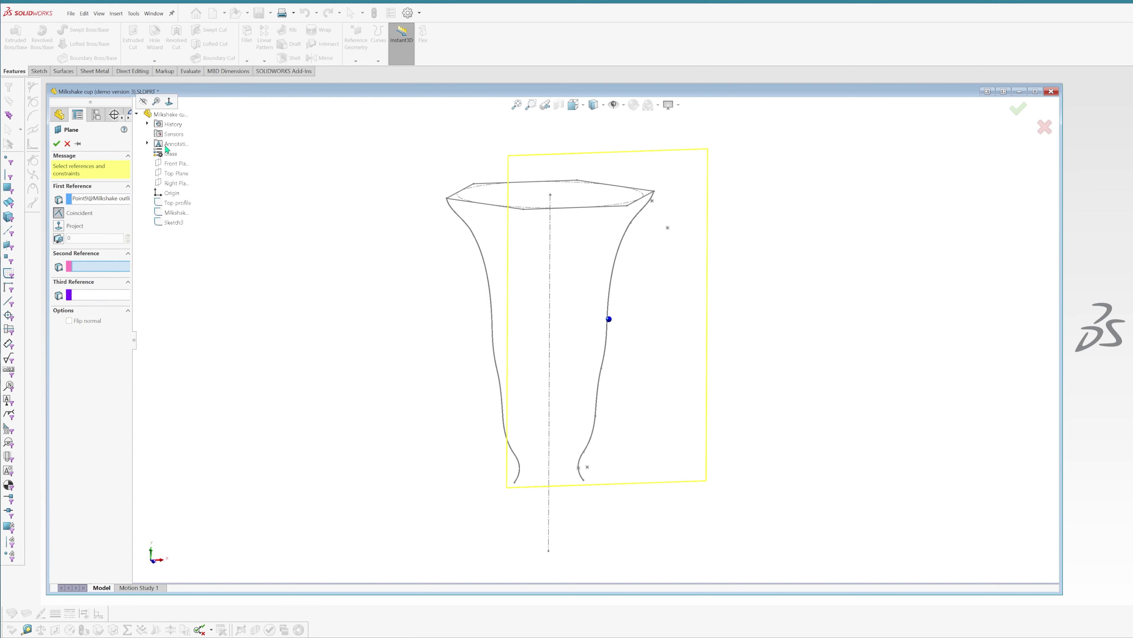
click(176, 173)
click(57, 144)
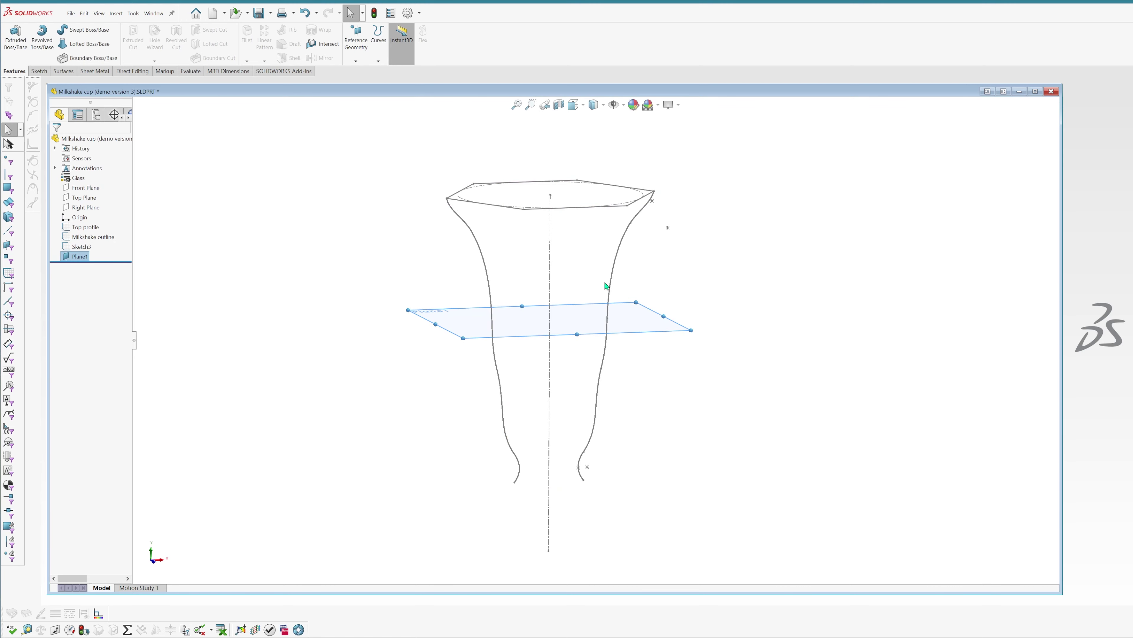
Step: Add Plane2 through a lower outline point, parallel to the Top Plane
middle_drag(608, 286, 595, 295)
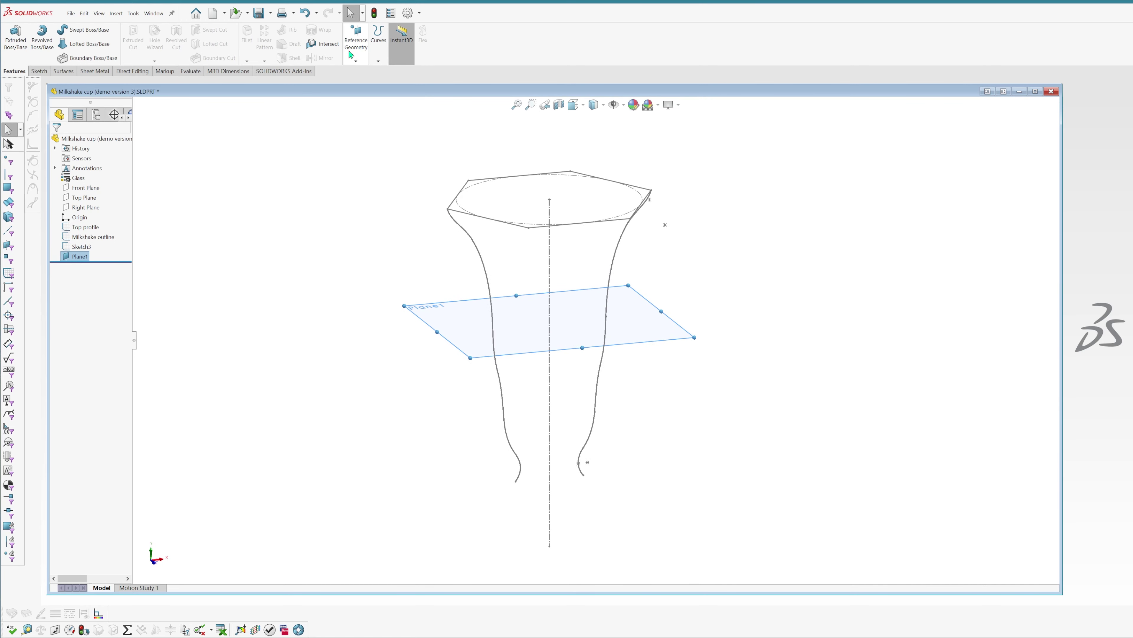
click(356, 60)
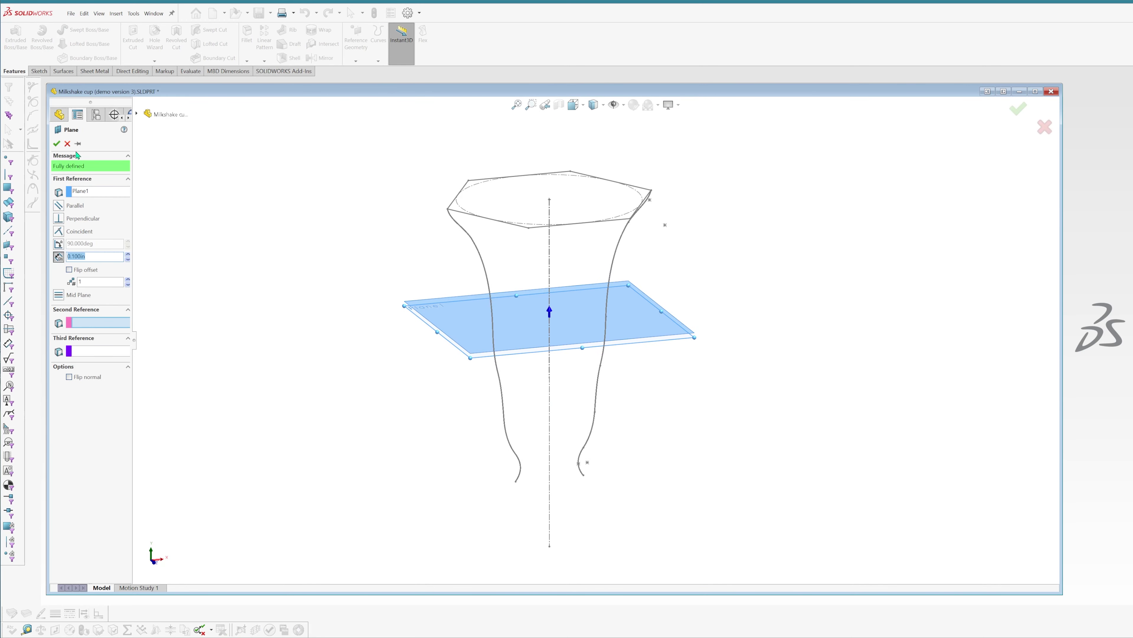
click(68, 143)
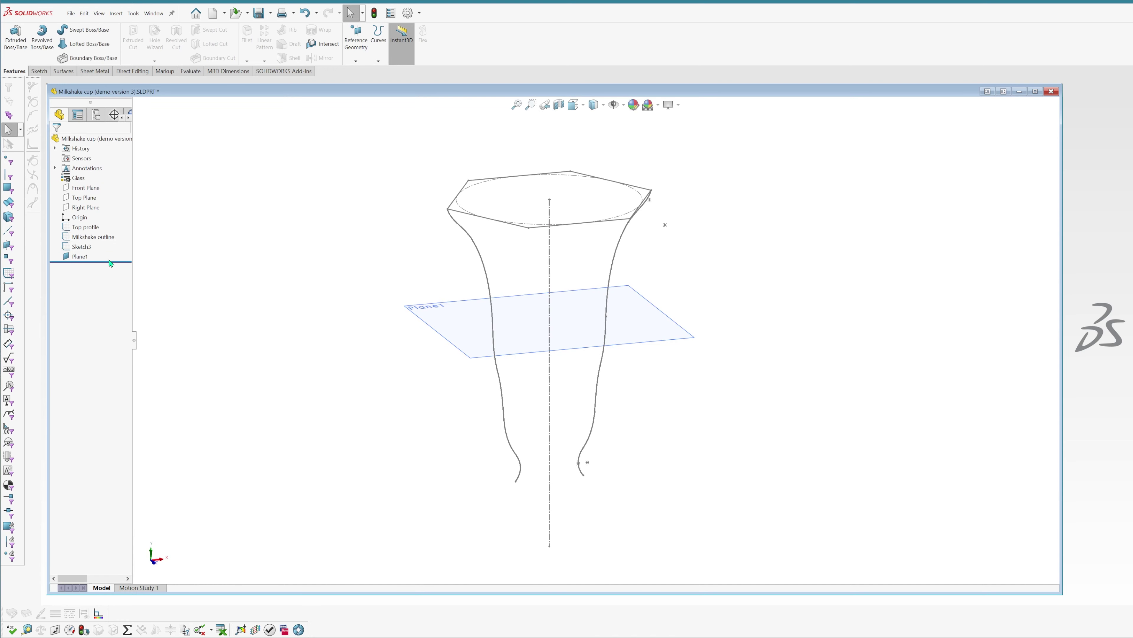
click(602, 370)
click(356, 60)
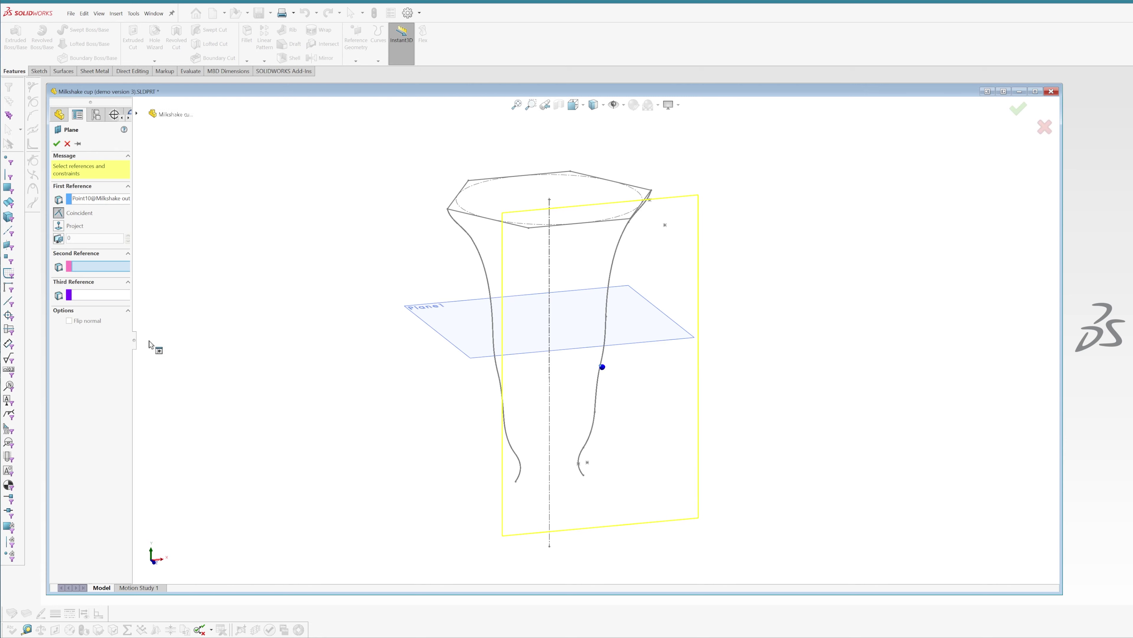
drag(149, 340, 199, 344)
click(201, 116)
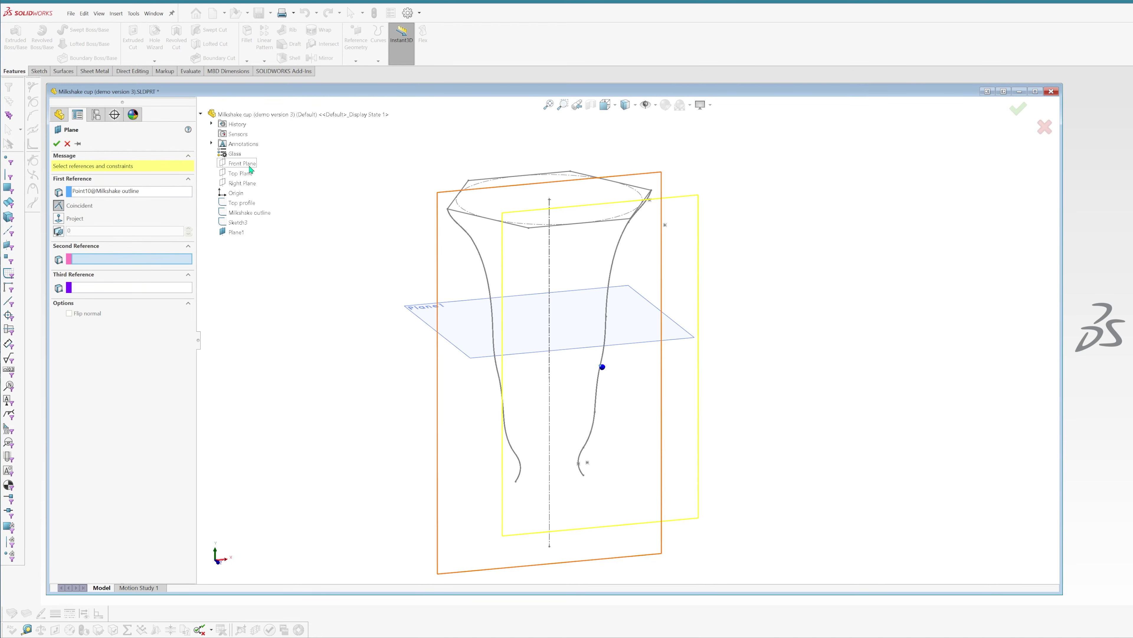
click(246, 175)
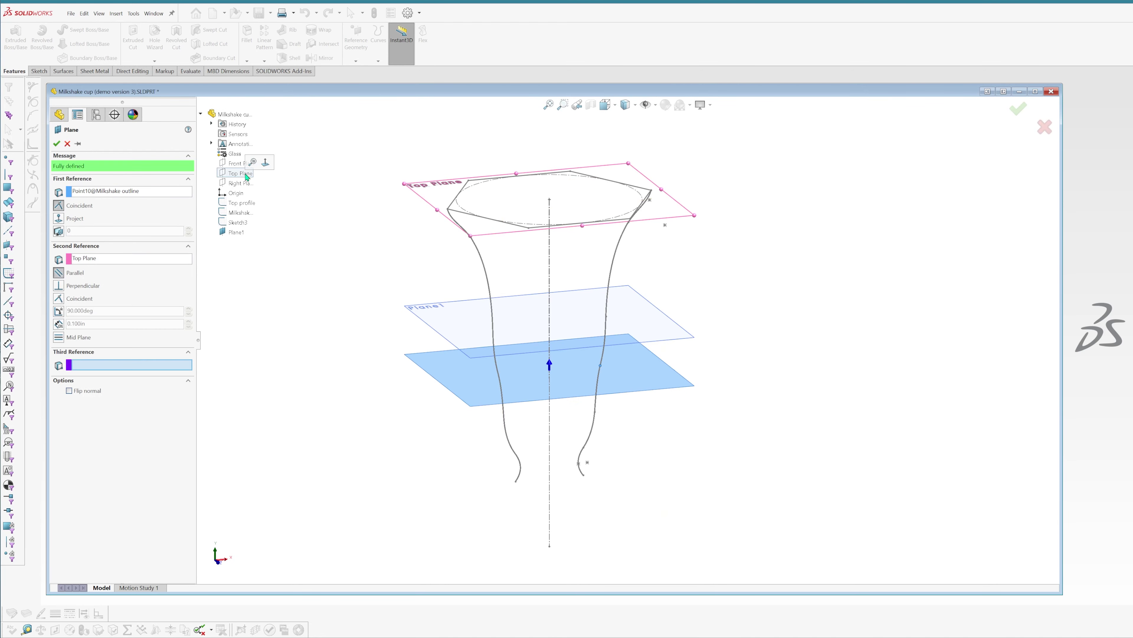
click(57, 144)
Step: Add Plane3 through the next outline point down, parallel to the Top Plane
mouse_move(637, 425)
middle_down()
mouse_move(628, 362)
mouse_move(582, 425)
mouse_move(621, 409)
mouse_move(622, 437)
middle_up()
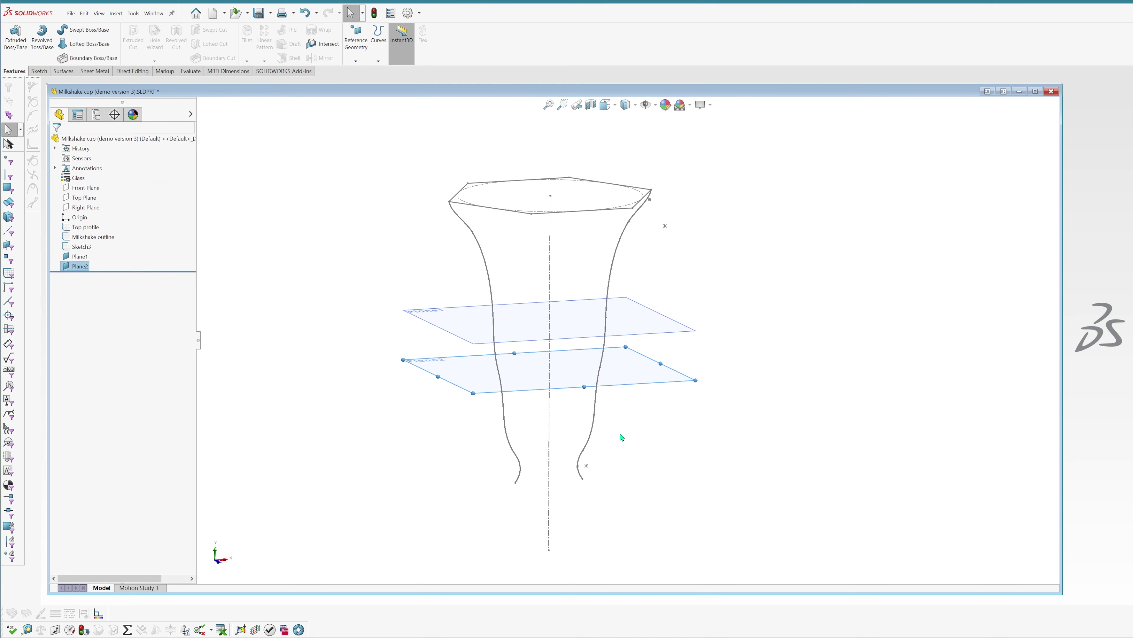
click(355, 35)
click(370, 75)
click(596, 416)
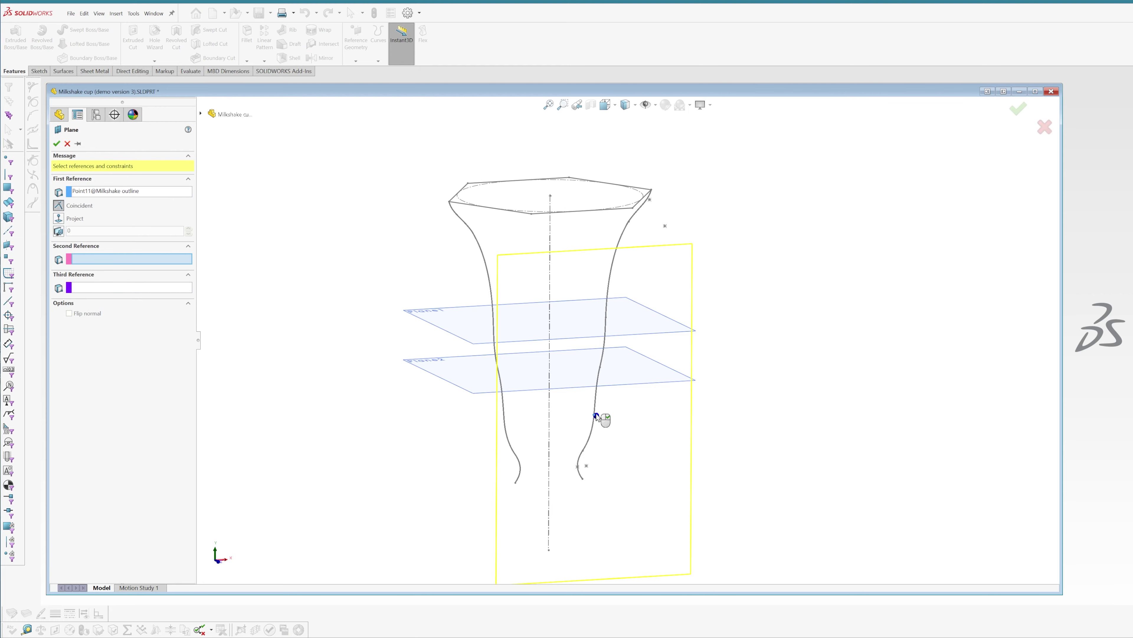
click(212, 114)
click(234, 183)
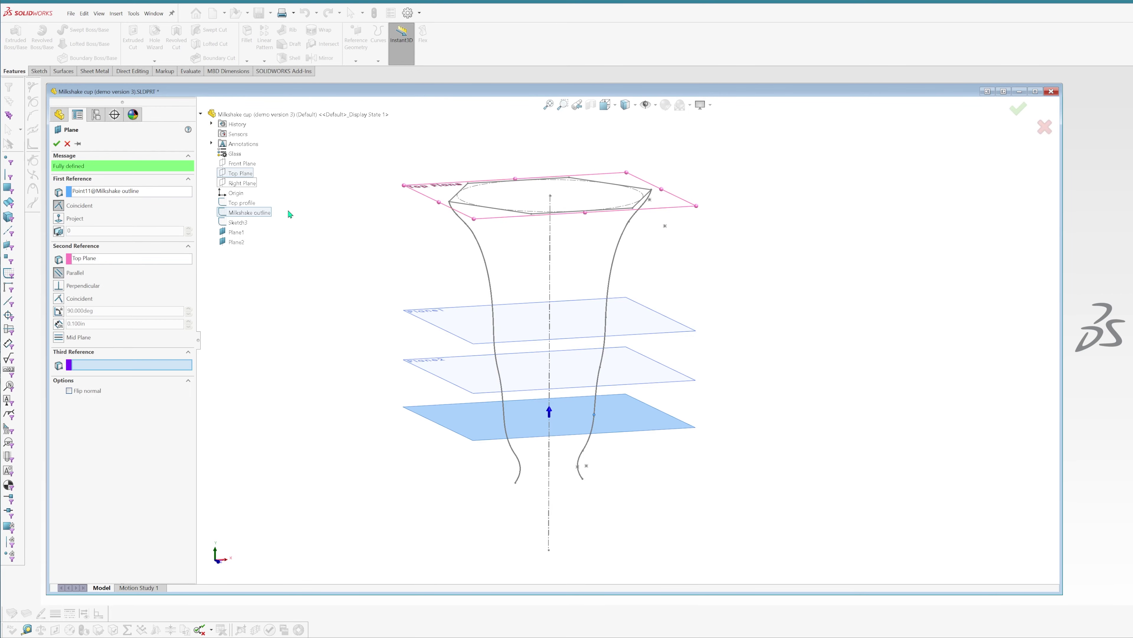
key(Return)
Step: Add Plane4 through a lower outline point, replacing the unwanted Plane3 reference, parallel to Top Plane
scroll(598, 447, up, 4)
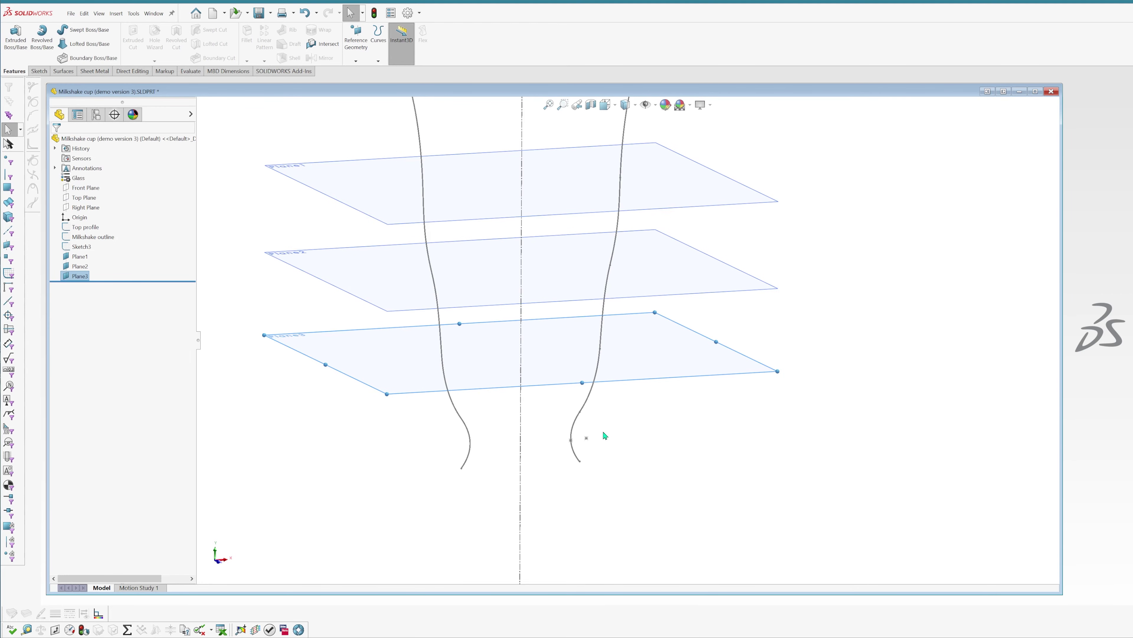
click(355, 61)
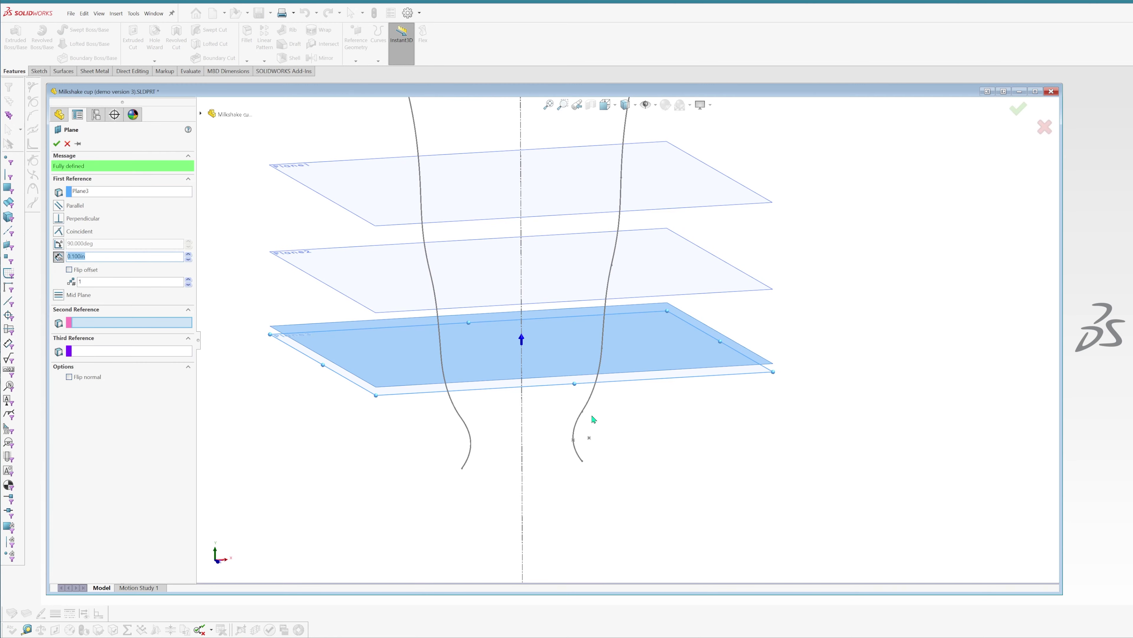
click(98, 191)
key(Delete)
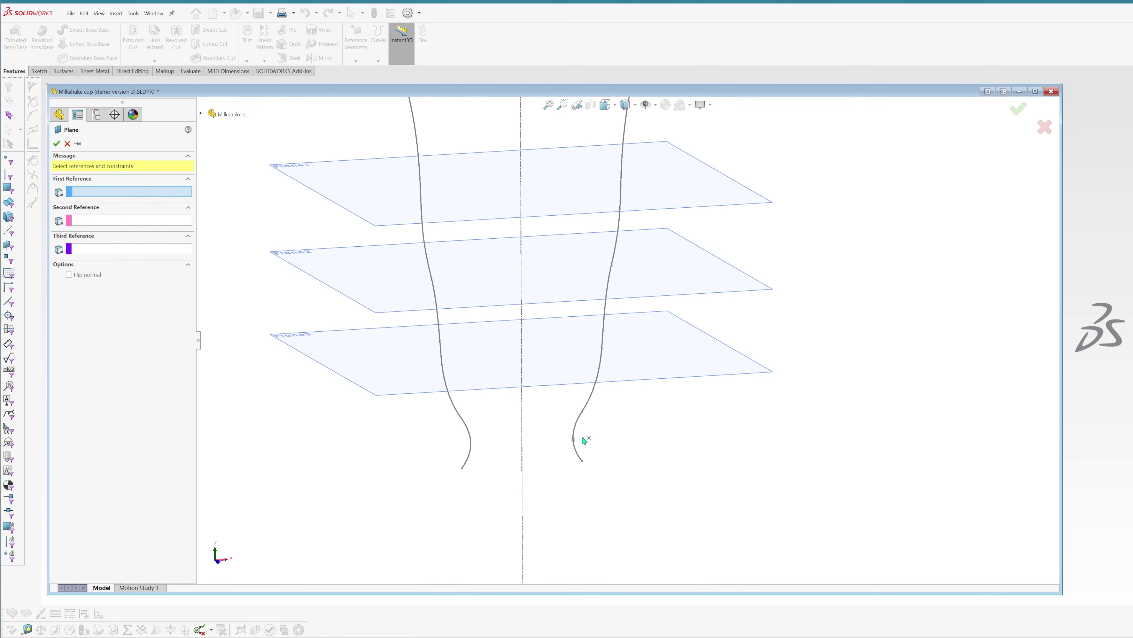
click(582, 412)
click(201, 113)
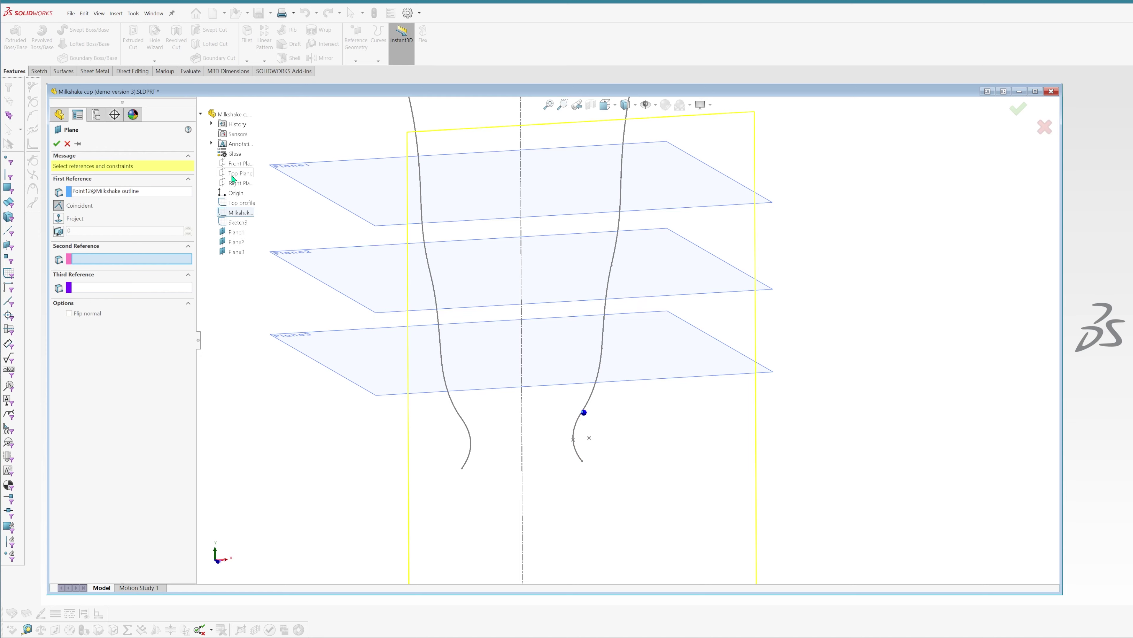
click(240, 173)
click(60, 144)
Step: Add Plane5 through the outline's bottom point, parallel to the Top Plane
click(577, 454)
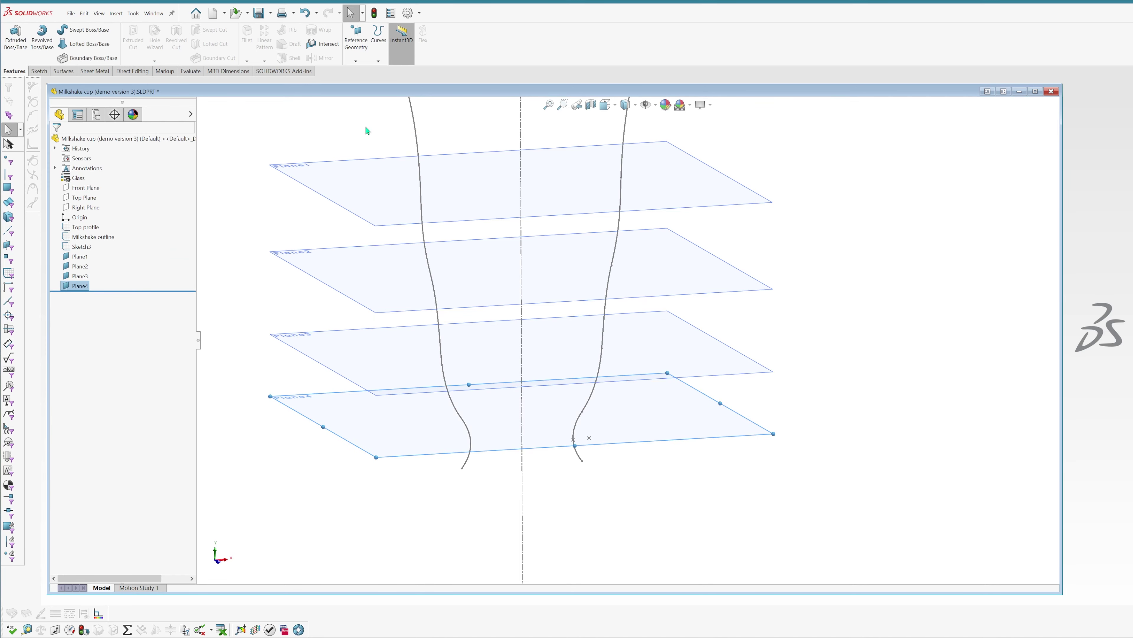
click(356, 61)
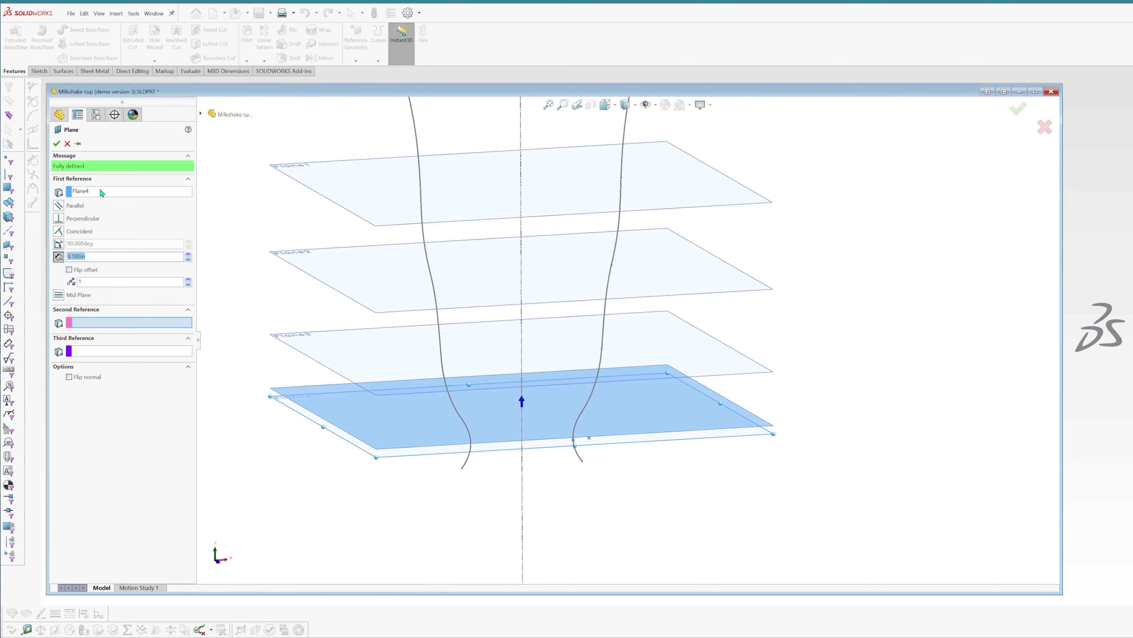
click(560, 451)
click(584, 462)
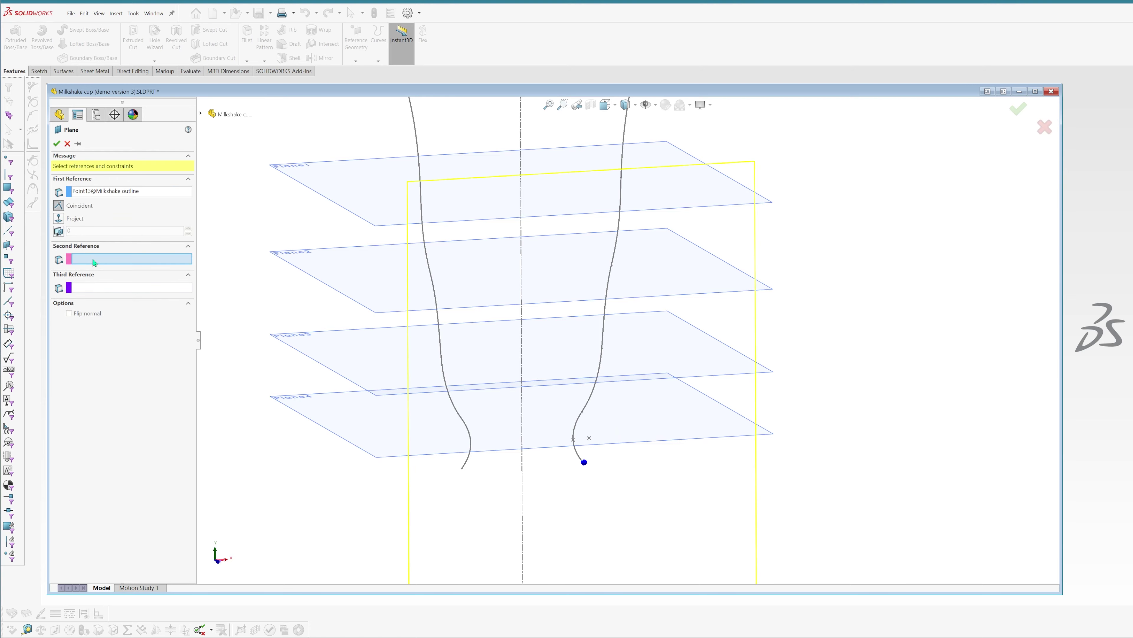
click(202, 114)
click(240, 172)
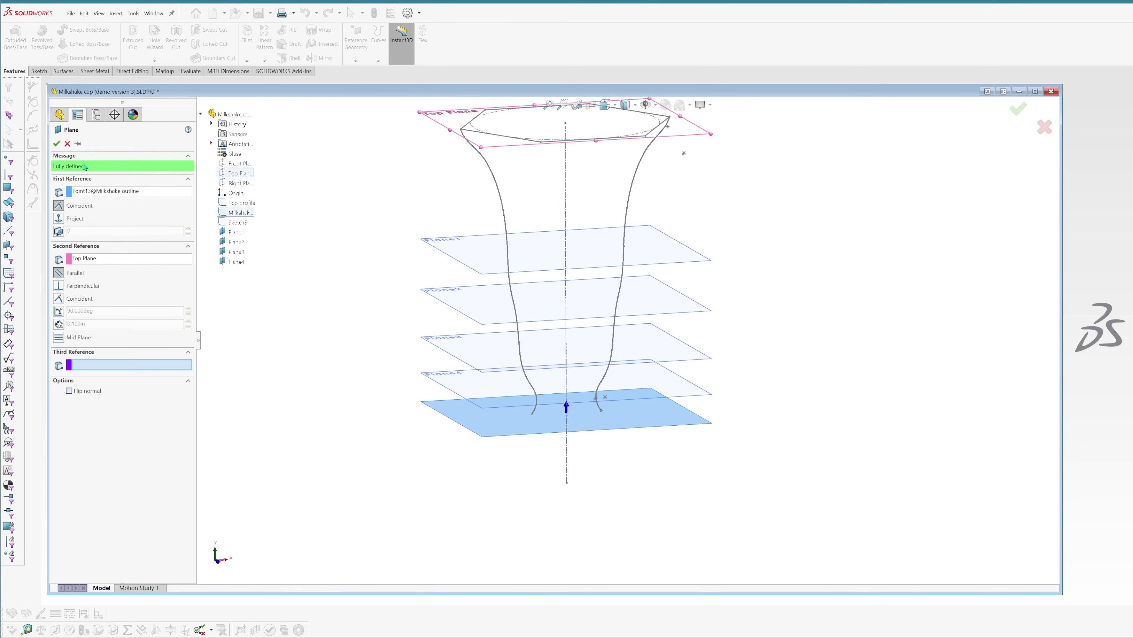
click(57, 144)
mouse_move(688, 271)
middle_down()
mouse_move(634, 271)
mouse_move(657, 273)
middle_up()
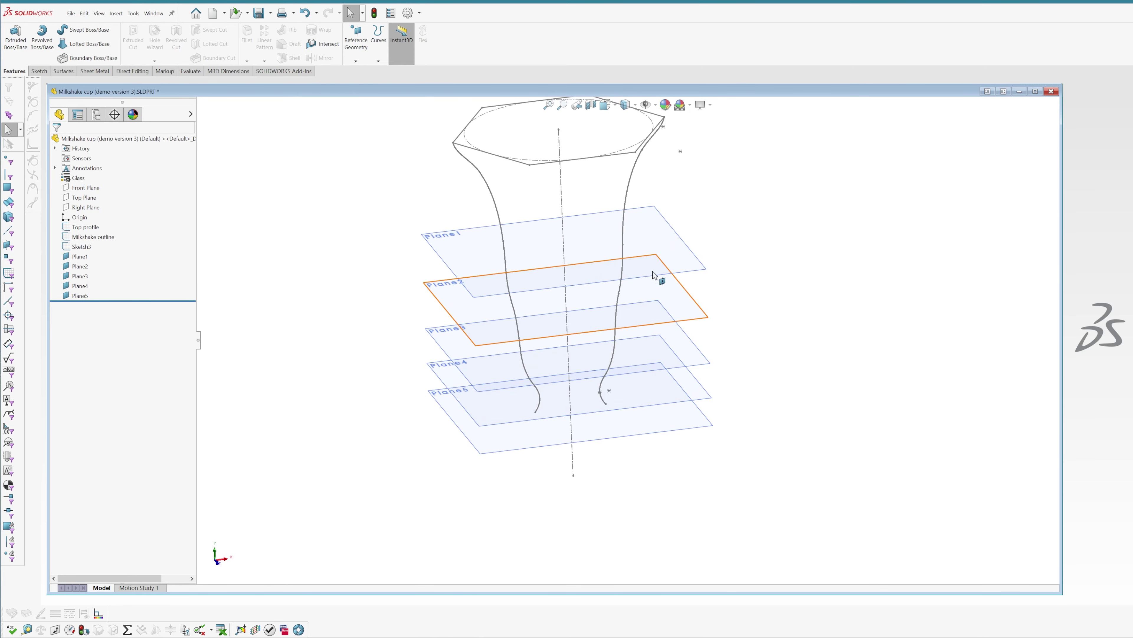
click(658, 241)
Step: Sketch a hexagon centred on the origin on Plane1
click(689, 218)
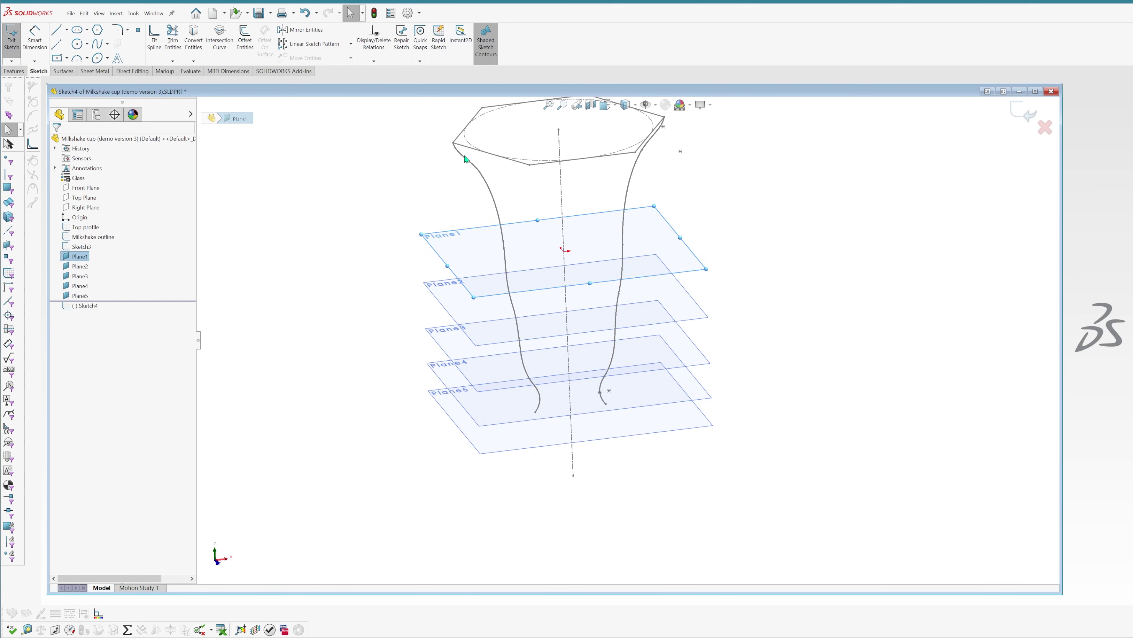
click(99, 30)
scroll(625, 255, down, 3)
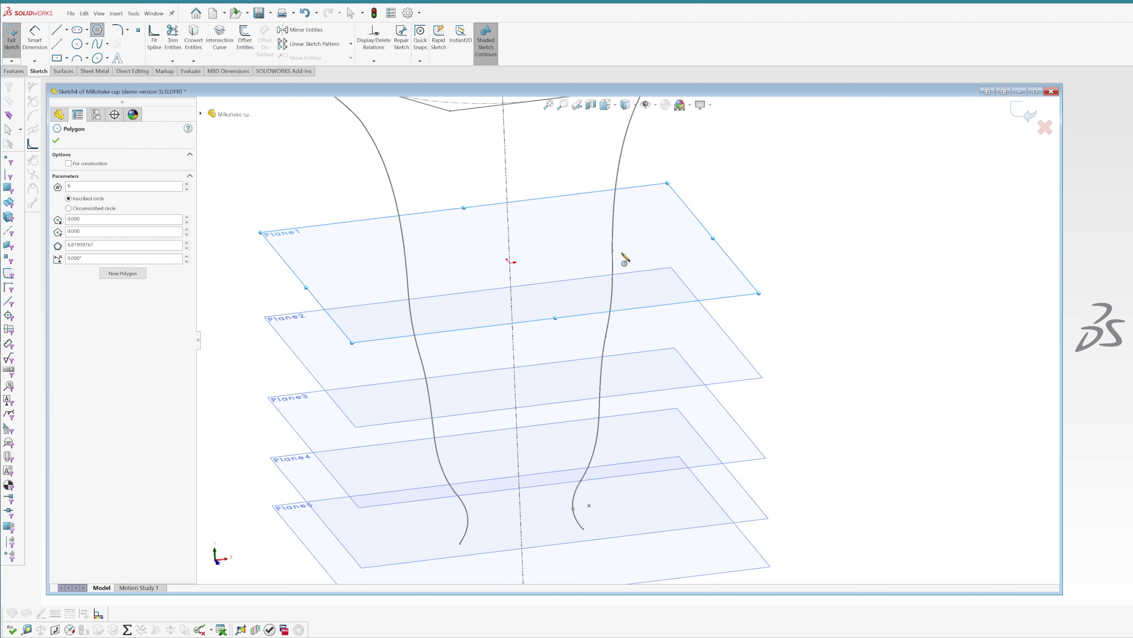
click(508, 261)
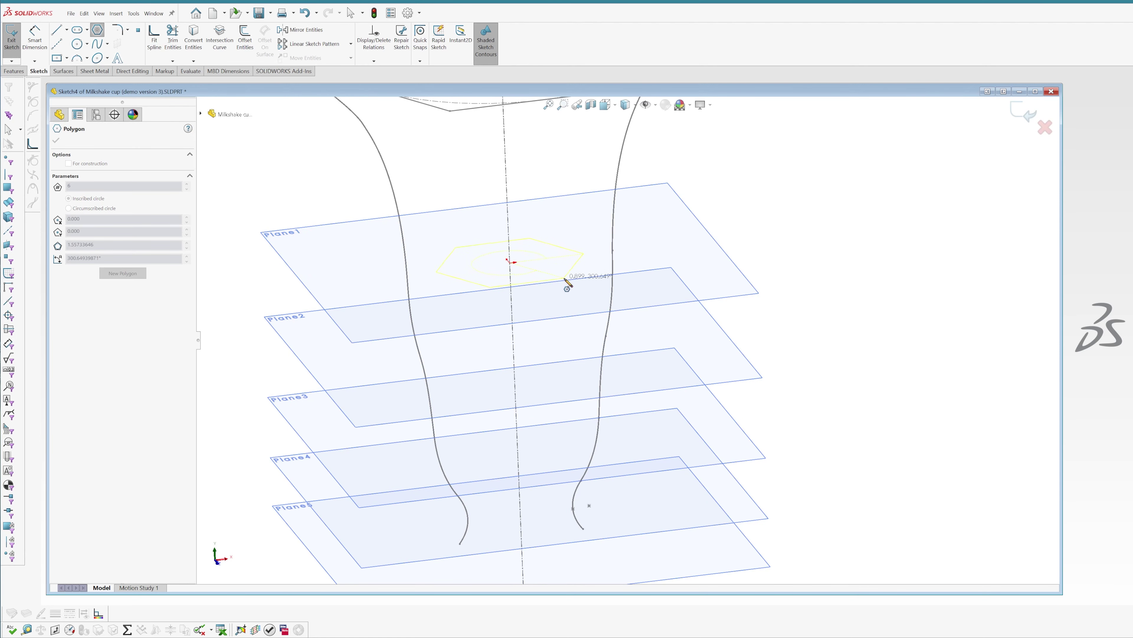
click(583, 288)
Step: Make a hexagon corner coincident with the outline and exit Sketch4
key(Escape)
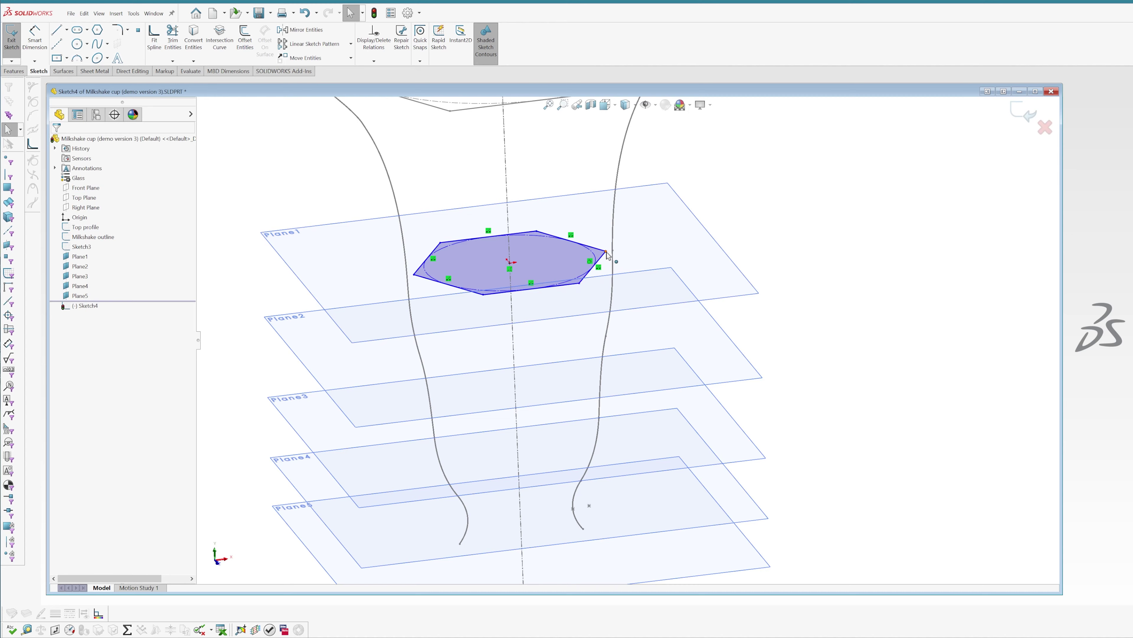
click(606, 252)
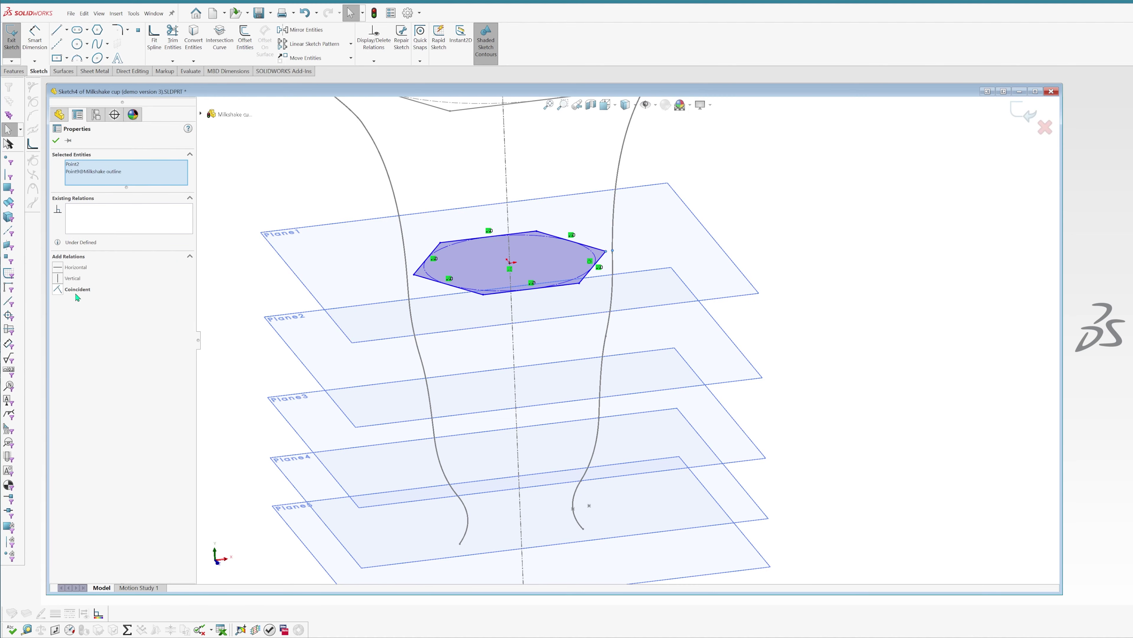
click(60, 290)
key(Escape)
mouse_move(851, 302)
middle_down()
mouse_move(607, 236)
mouse_move(616, 268)
middle_up()
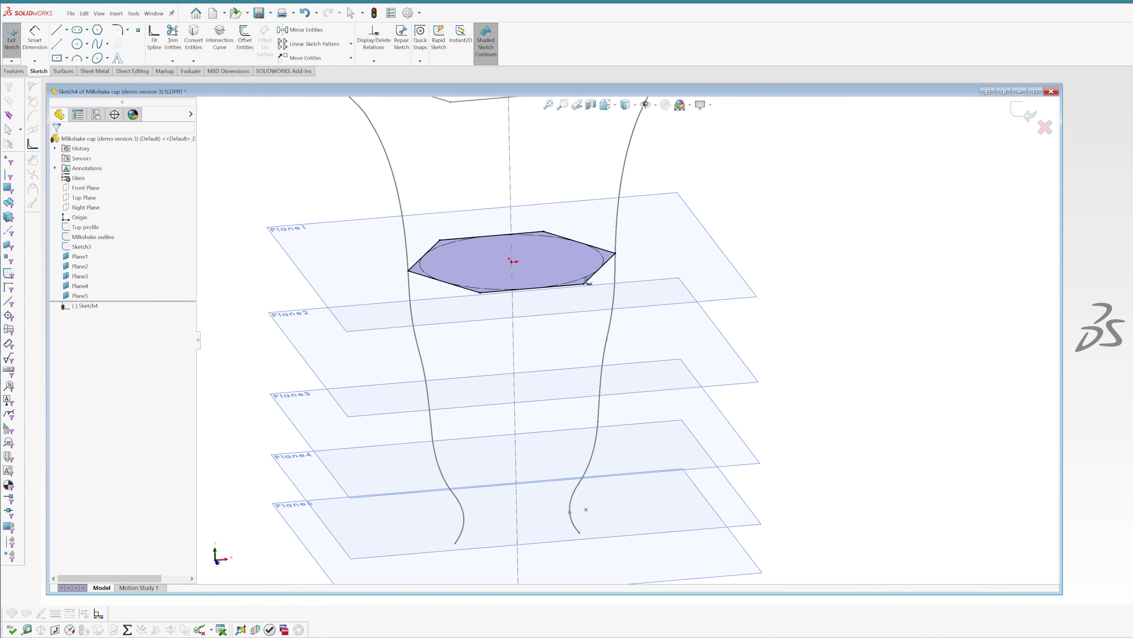
scroll(620, 304, up, 3)
scroll(620, 304, down, 2)
scroll(612, 330, down, 2)
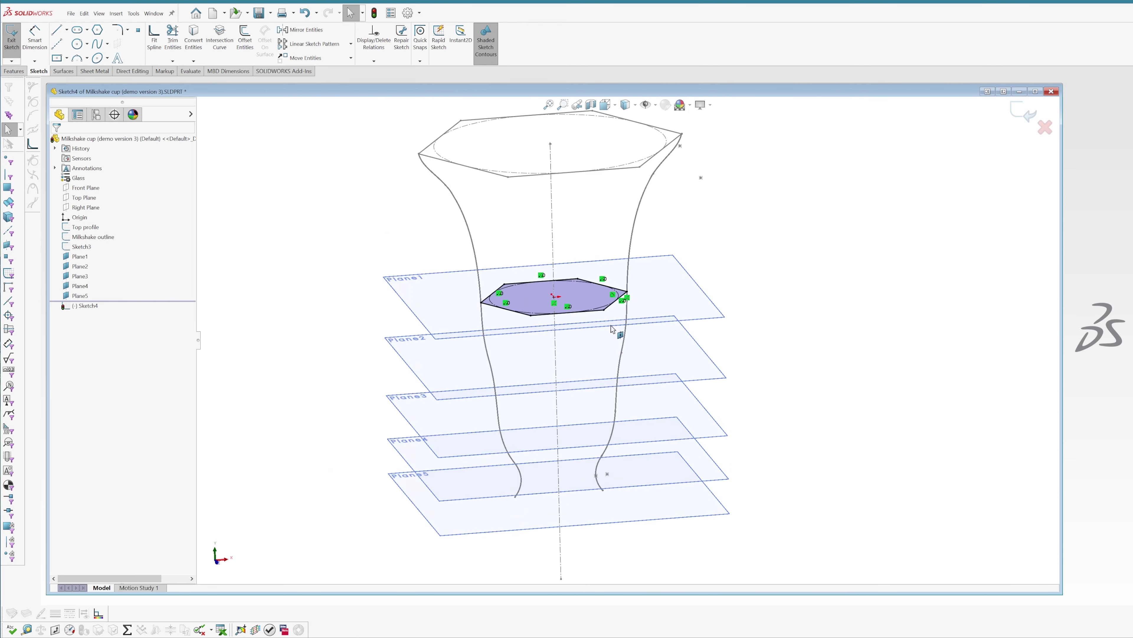
middle_drag(588, 325, 681, 348)
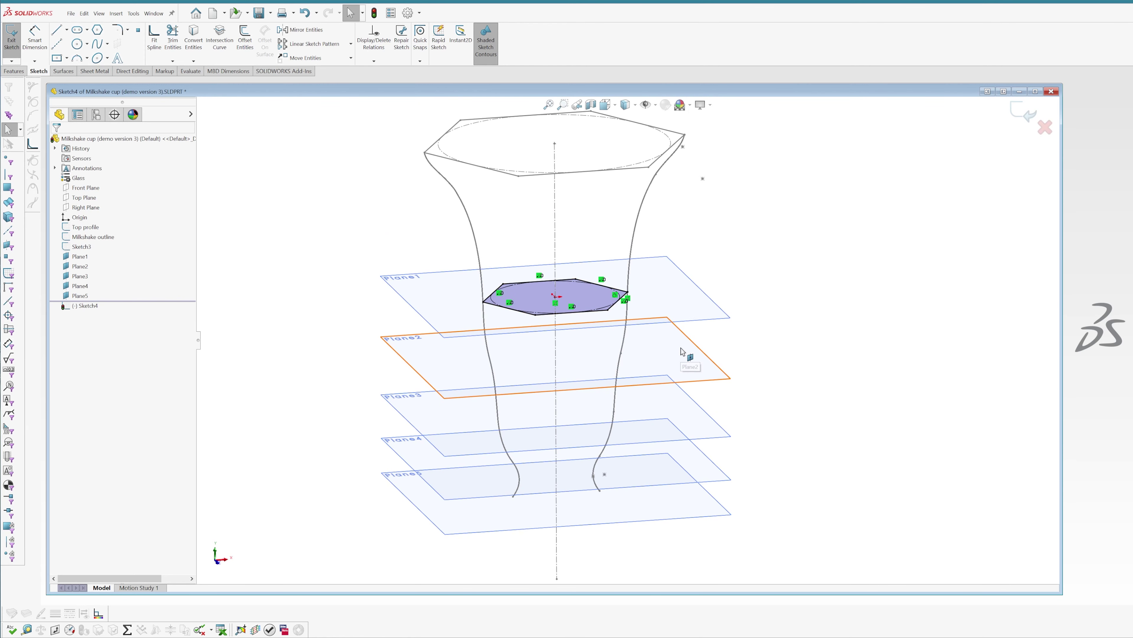
click(7, 57)
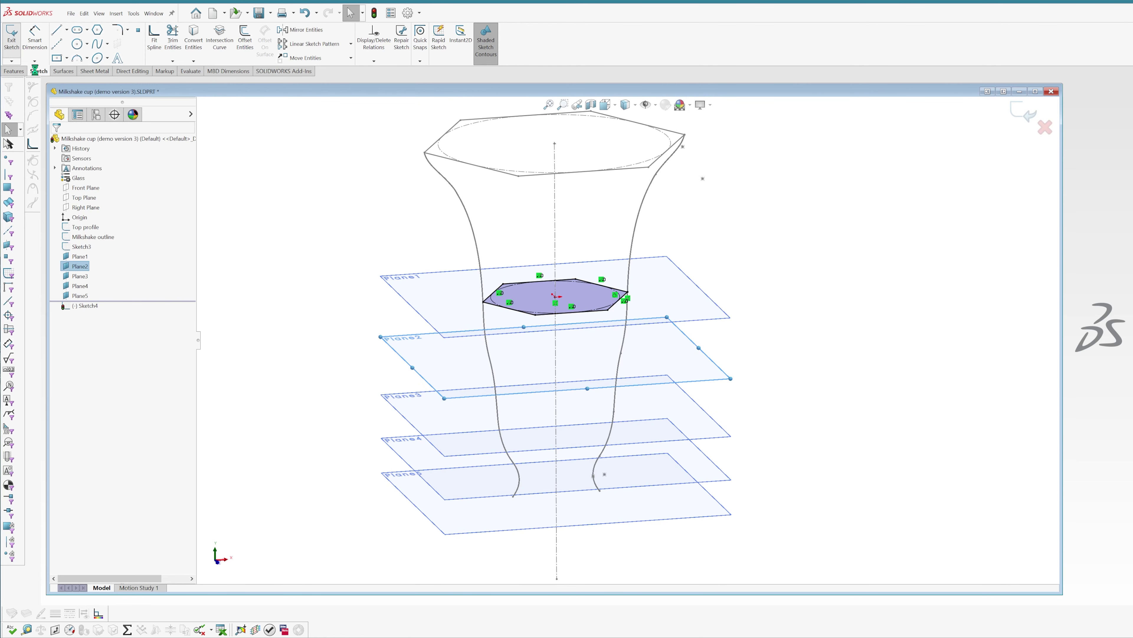
click(690, 340)
Step: Draw a hexagon centred at the sketch origin on Plane2
click(720, 324)
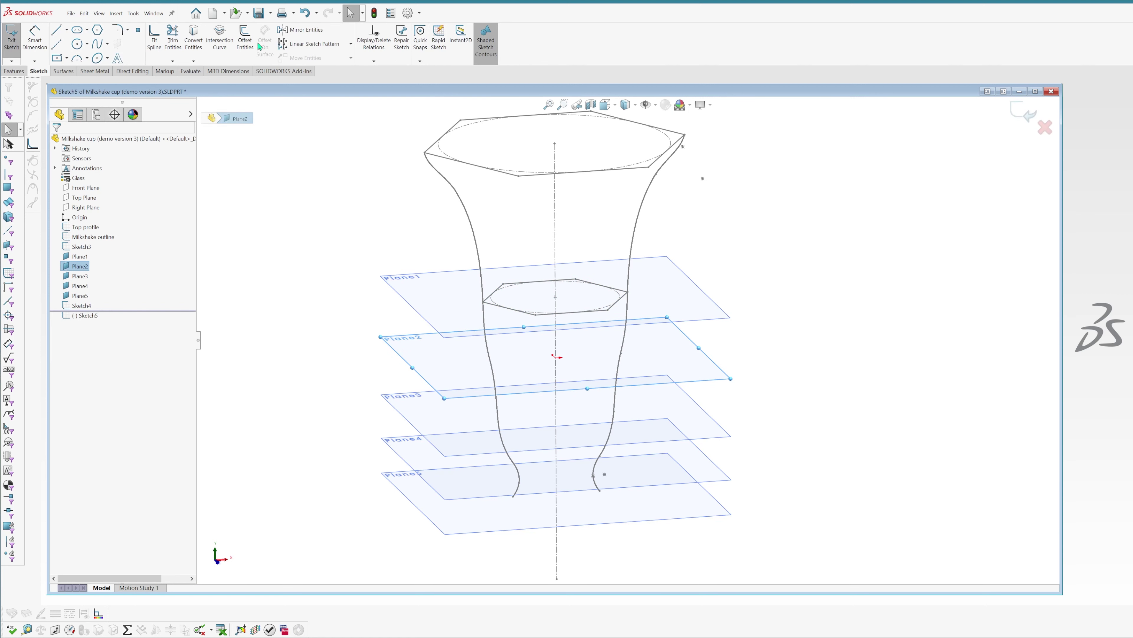
click(98, 31)
click(556, 357)
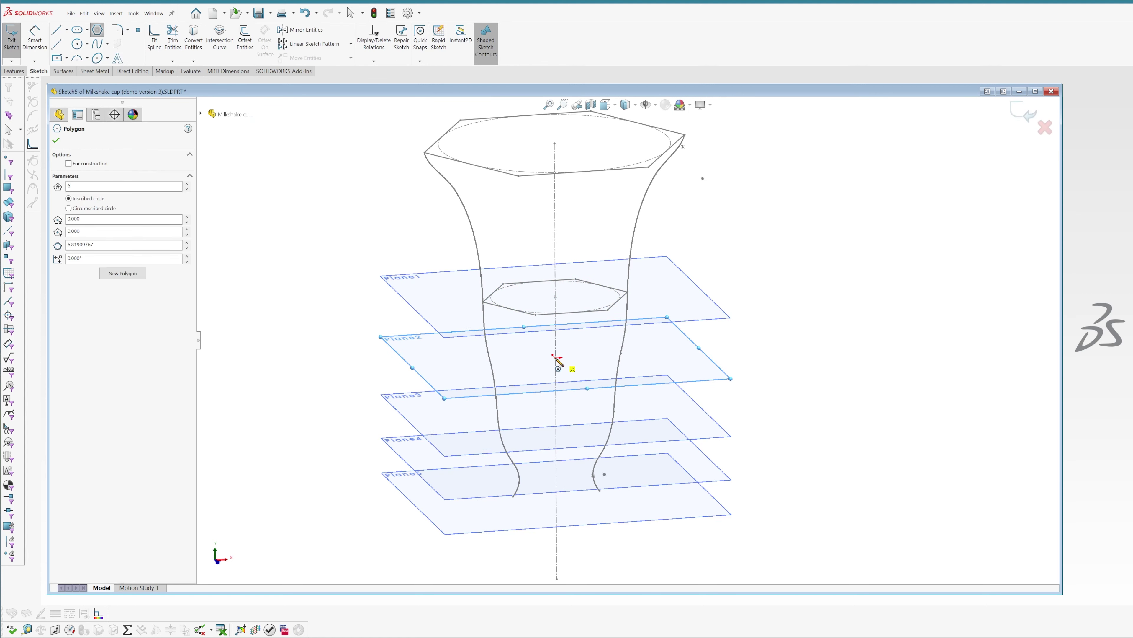
click(601, 372)
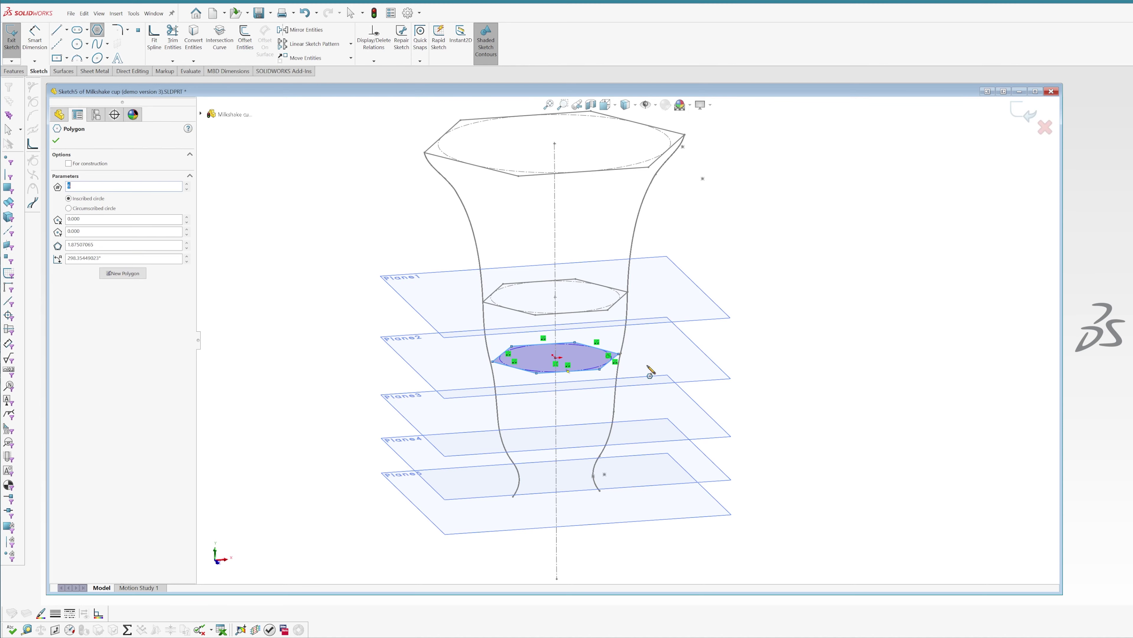
key(Escape)
scroll(623, 360, down, 3)
scroll(618, 353, down, 3)
Step: Drag a hexagon corner onto the cup outline and close Sketch5
drag(614, 344, 620, 342)
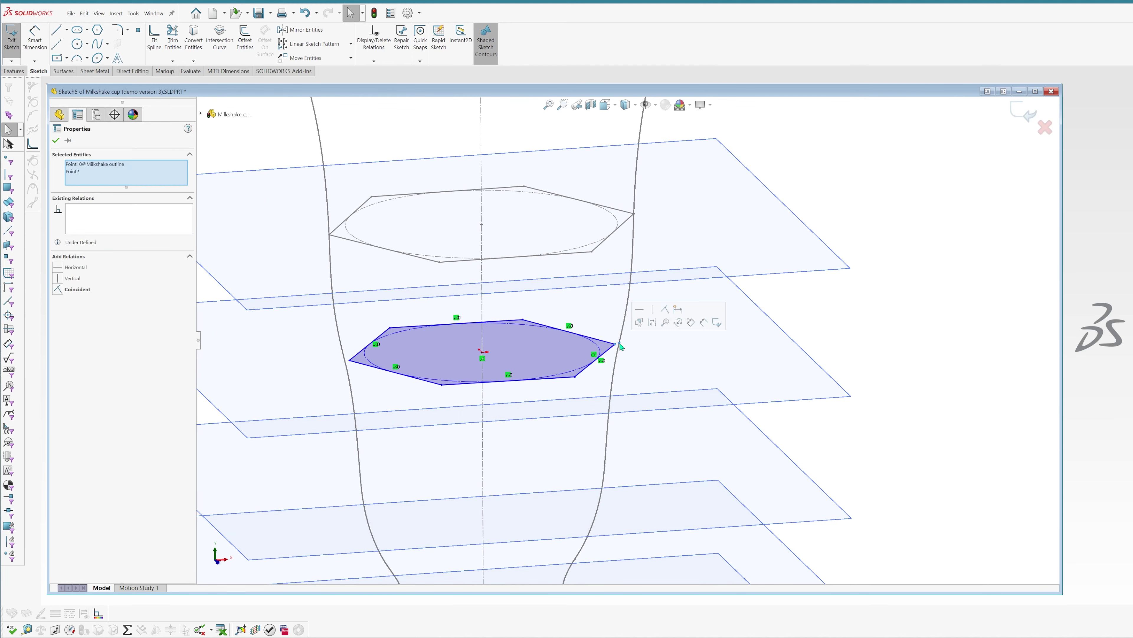
click(953, 402)
scroll(625, 357, up, 5)
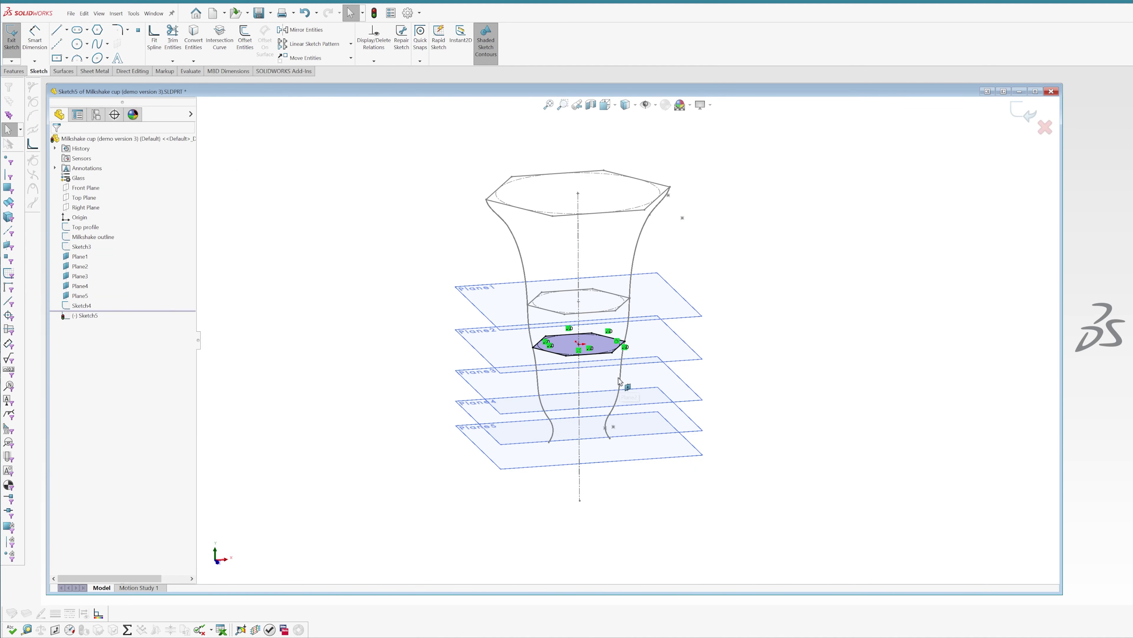
scroll(553, 371, down, 2)
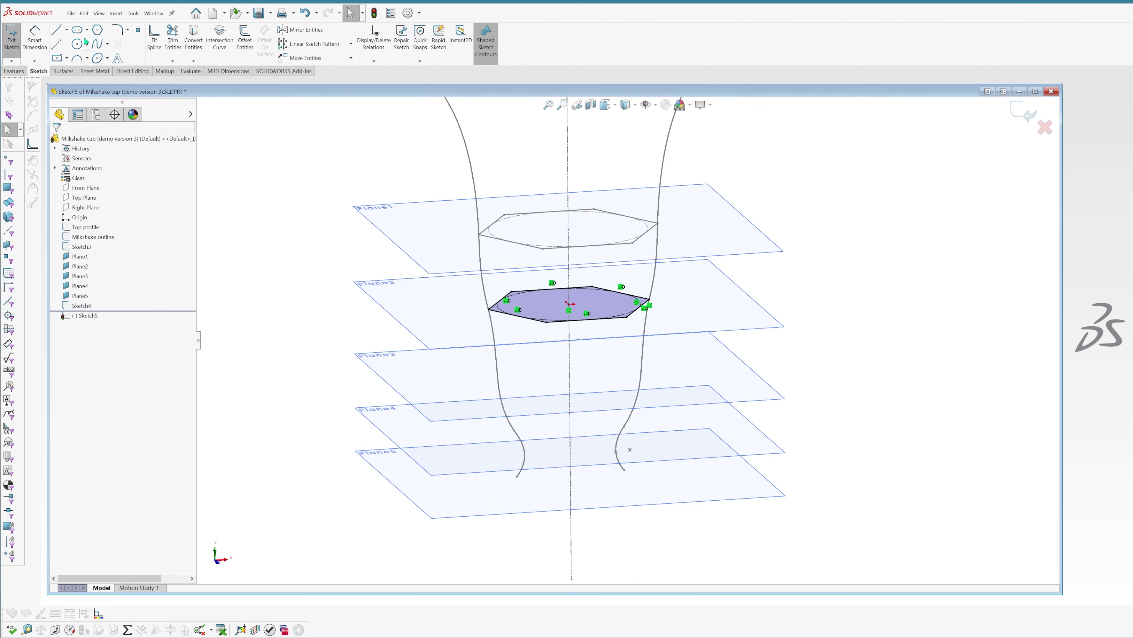
click(94, 31)
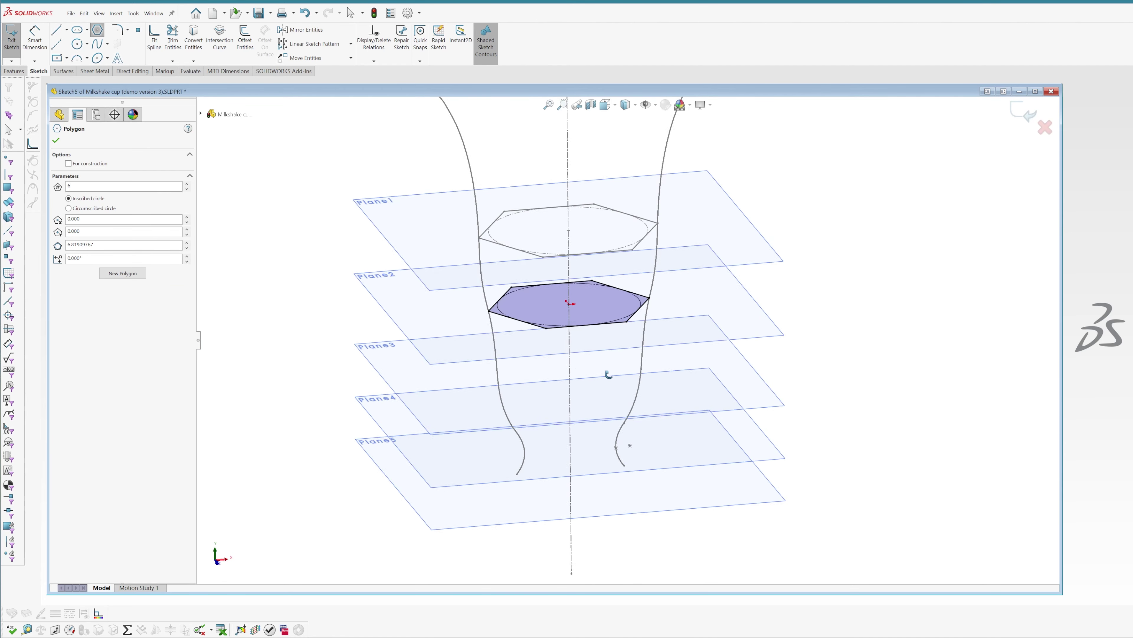
middle_drag(570, 382, 615, 362)
key(Escape)
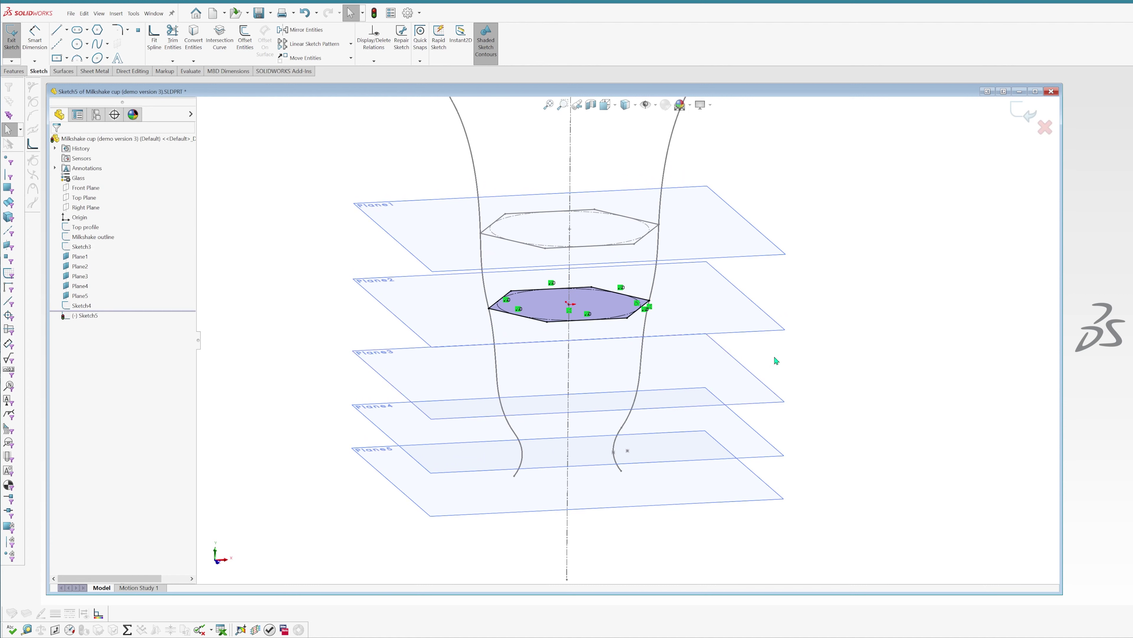
key(s)
key(d)
click(822, 342)
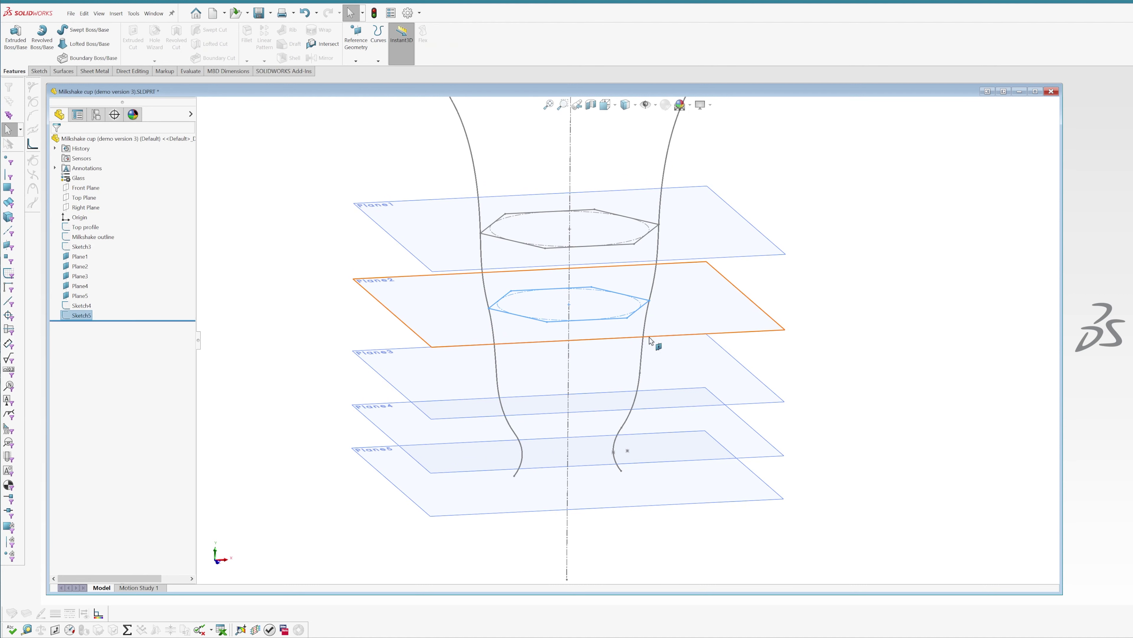
Step: Sketch a hexagon centred on the cup's axis on Plane3
click(690, 371)
click(716, 354)
middle_drag(598, 370, 590, 357)
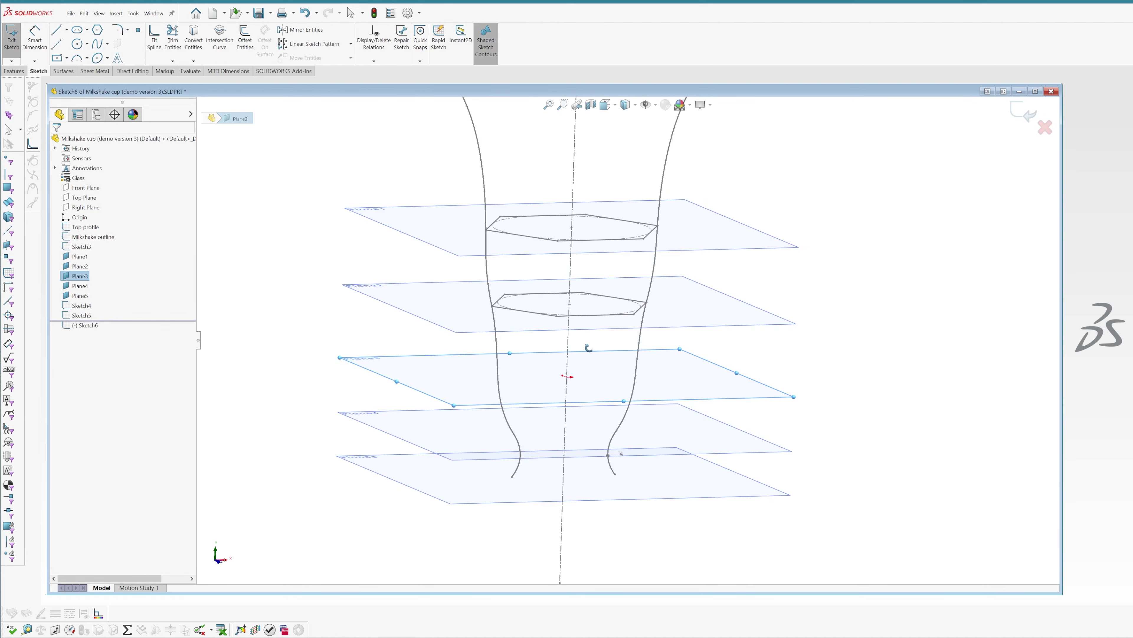
click(96, 30)
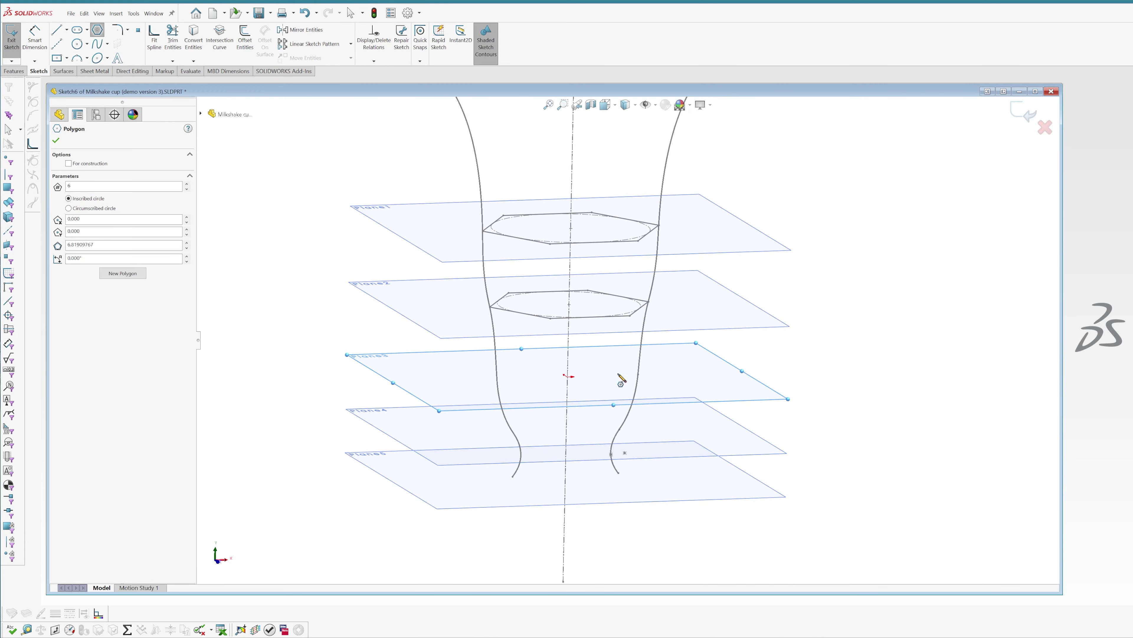
scroll(572, 378, down, 4)
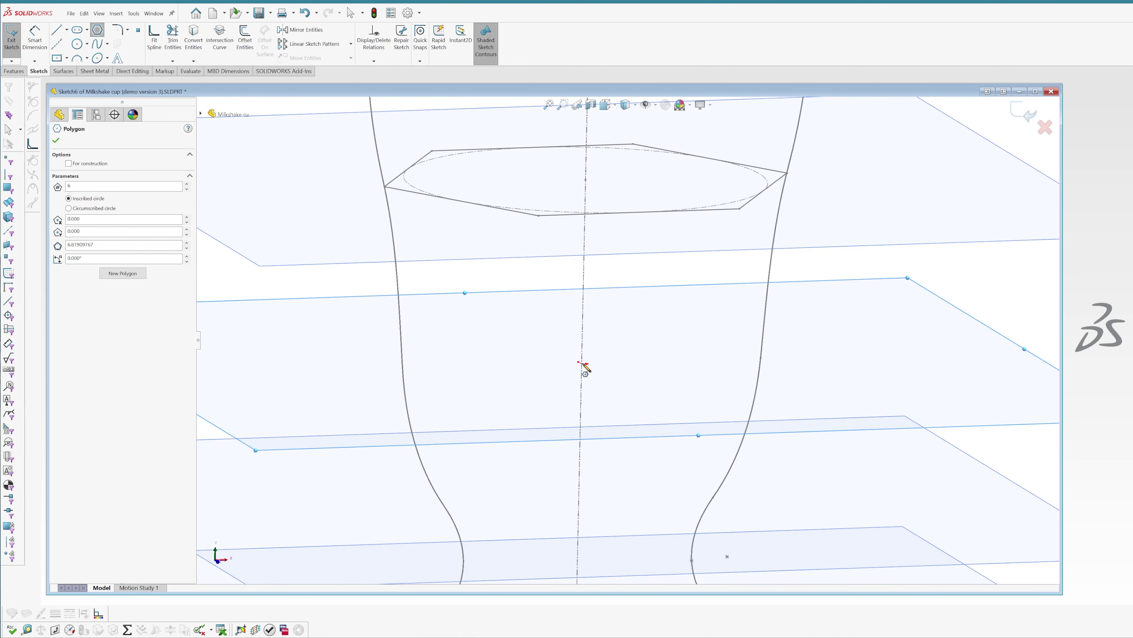
click(580, 362)
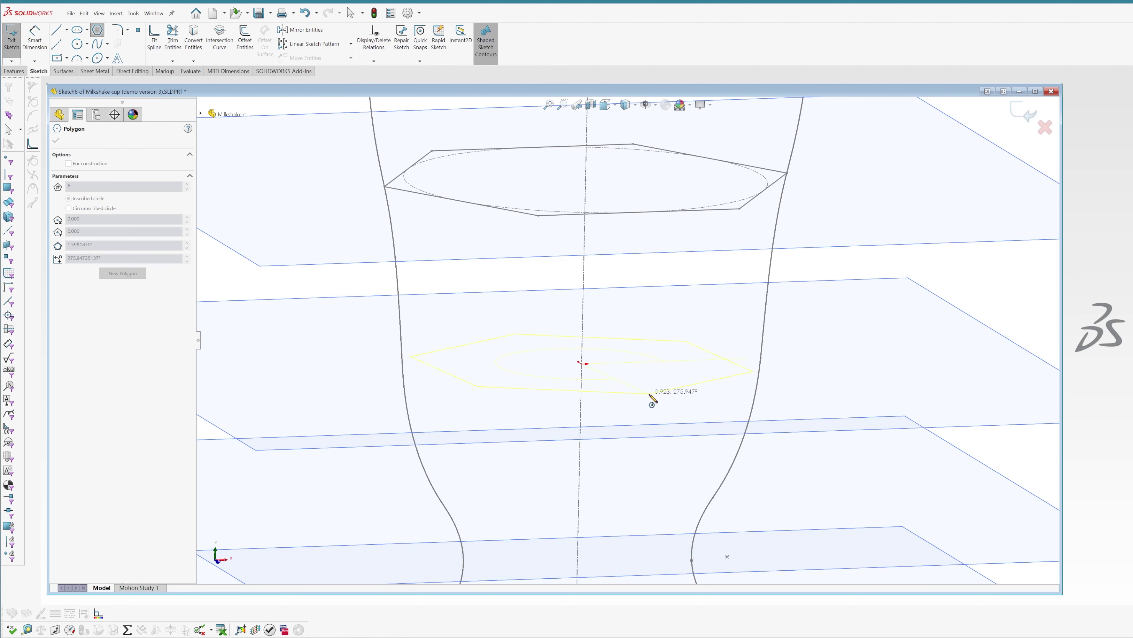
click(682, 392)
key(Escape)
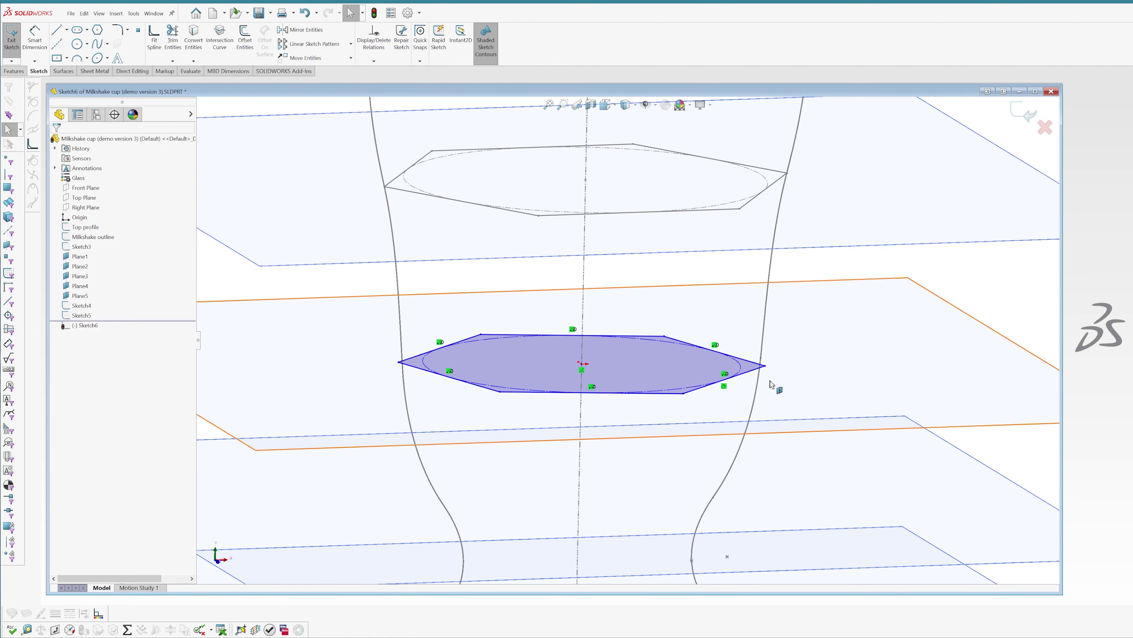
Step: Add a Coincident relation between a hexagon corner and the outline, then exit Sketch6
click(765, 365)
ctrl+click(761, 357)
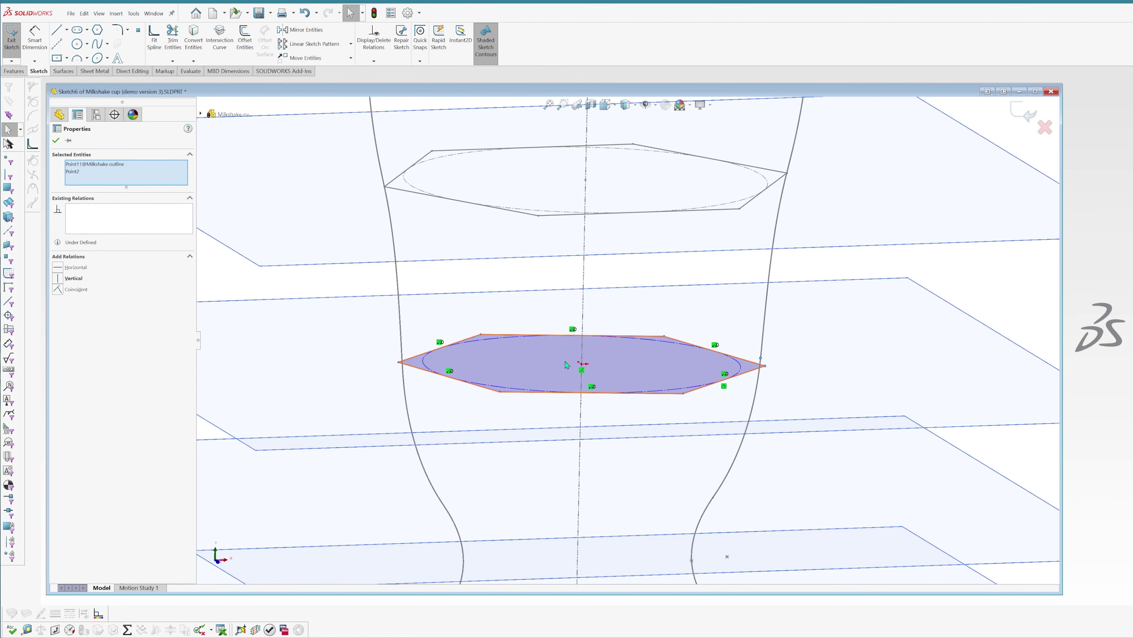
click(64, 289)
scroll(625, 348, down, 5)
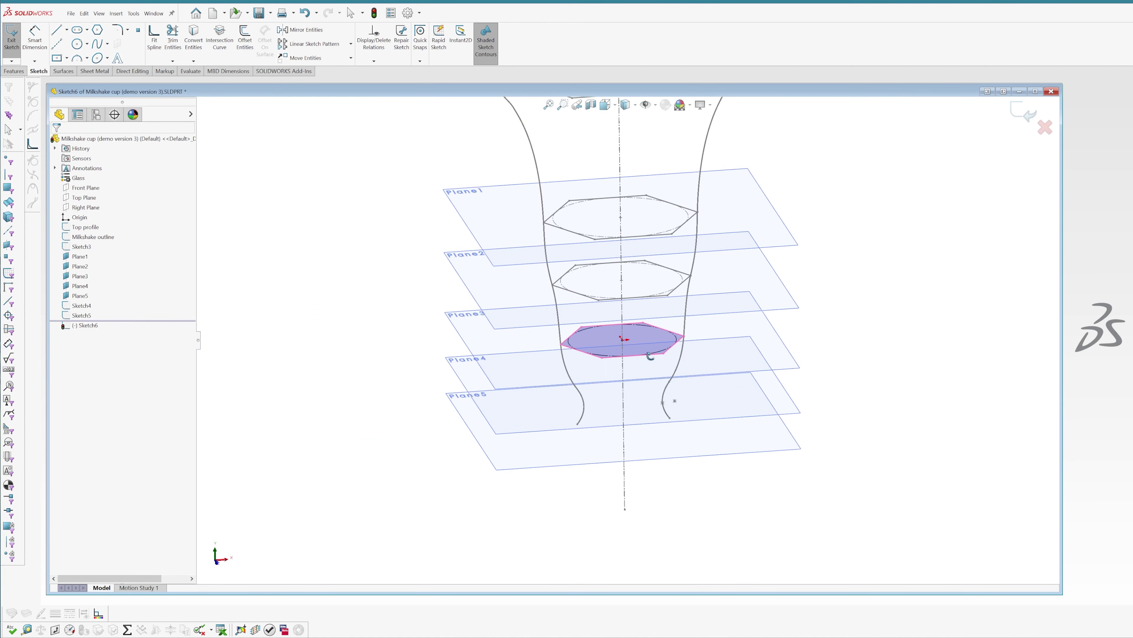
middle_drag(625, 339, 660, 349)
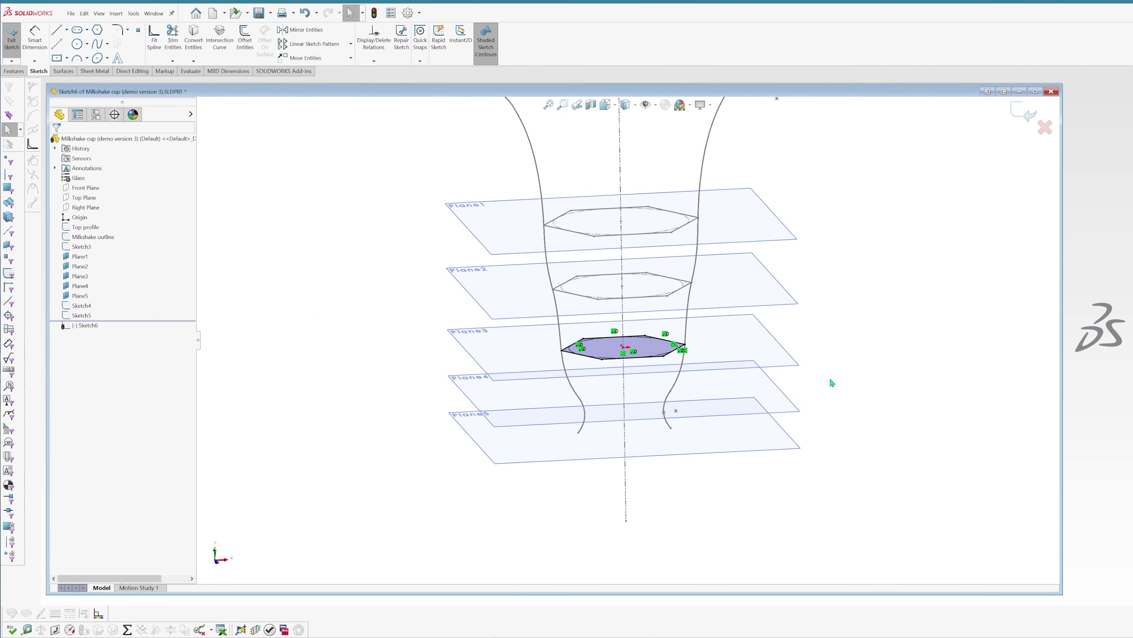
key(s)
key(d)
click(850, 353)
scroll(802, 402, down, 3)
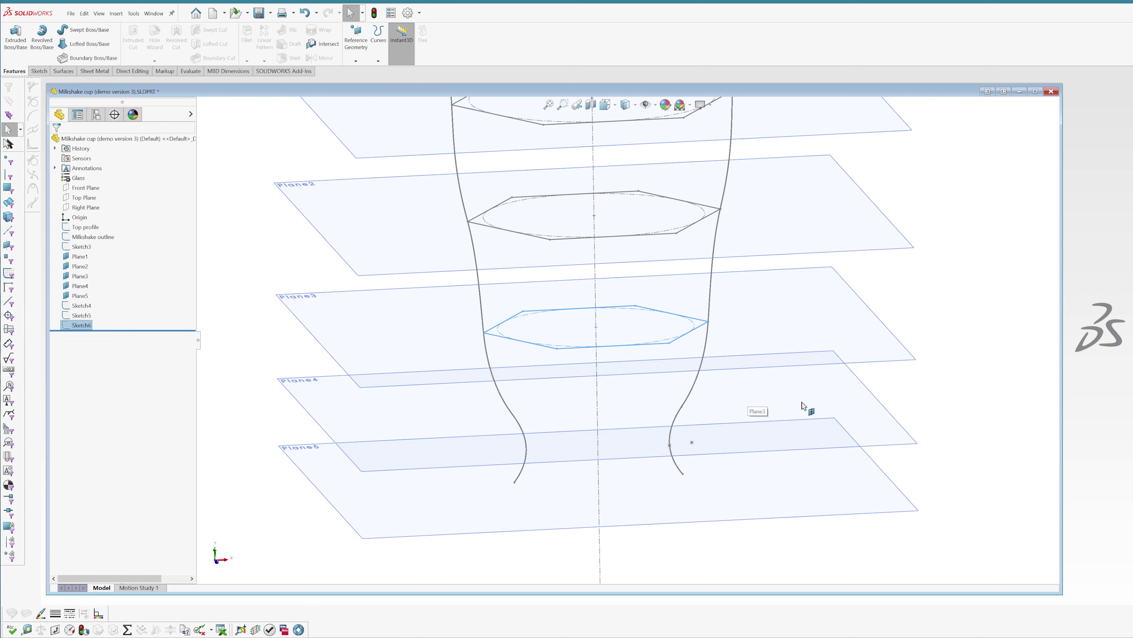
click(869, 409)
Step: Draw a hexagon centred at the origin on Plane4
click(899, 384)
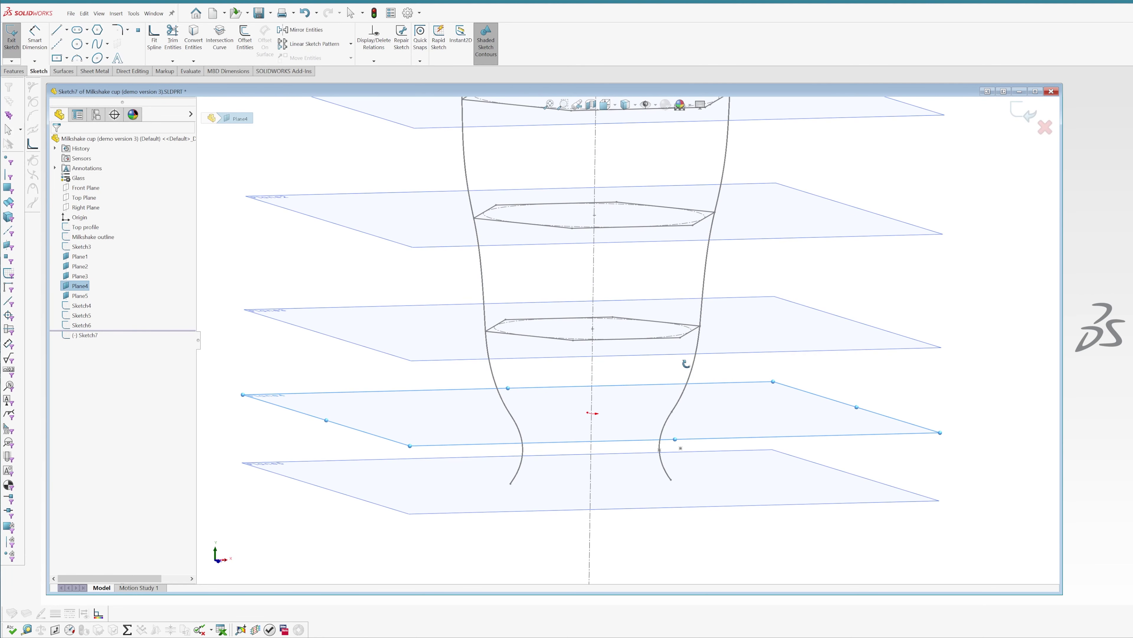
key(p)
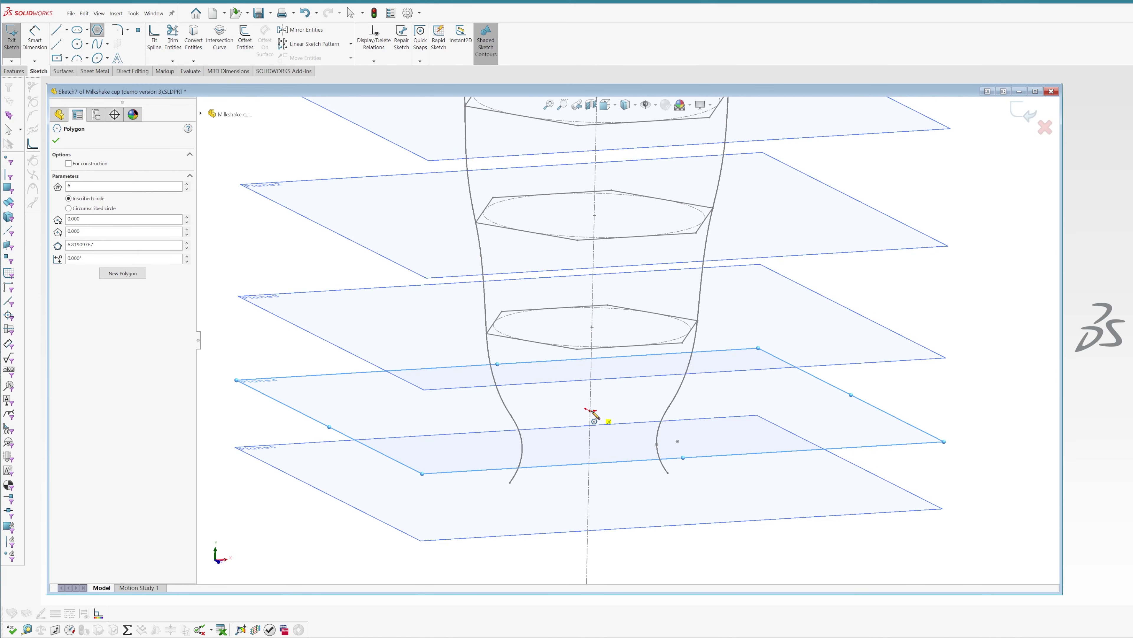
click(591, 410)
click(659, 411)
key(Escape)
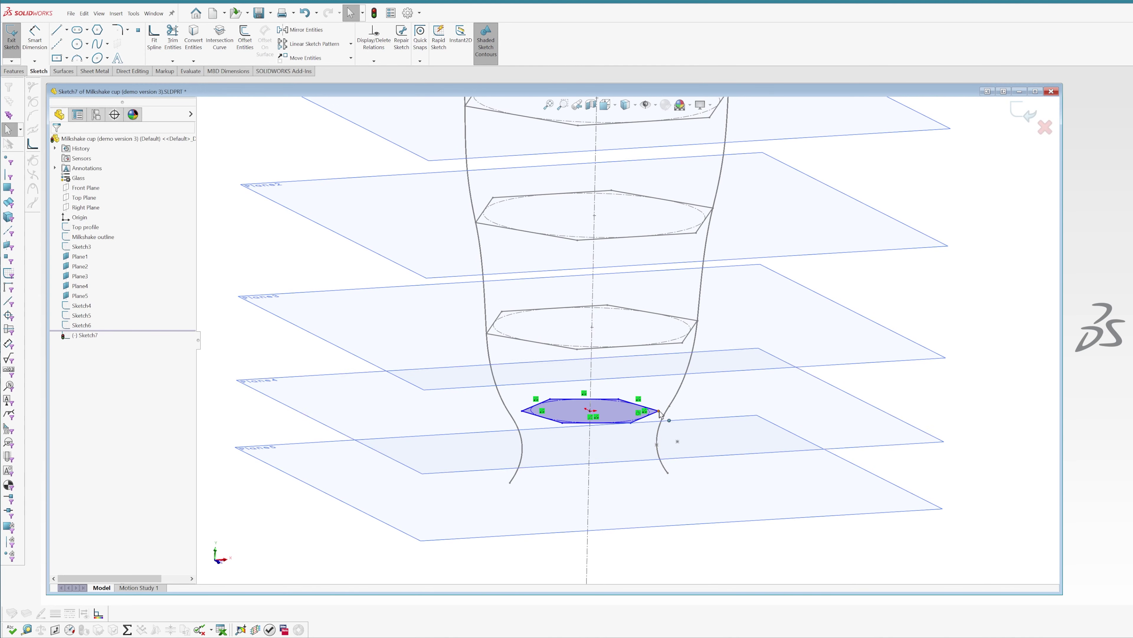
Step: Make a hexagon corner coincident with the outline spline and exit Sketch7
click(659, 411)
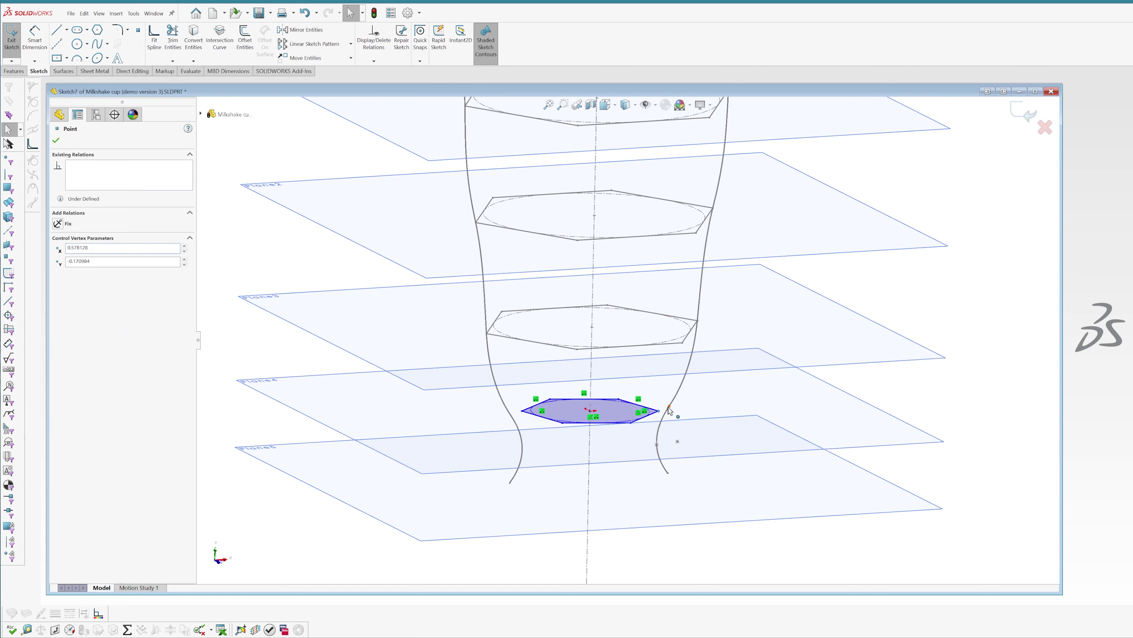
ctrl+click(669, 407)
click(713, 373)
key(Escape)
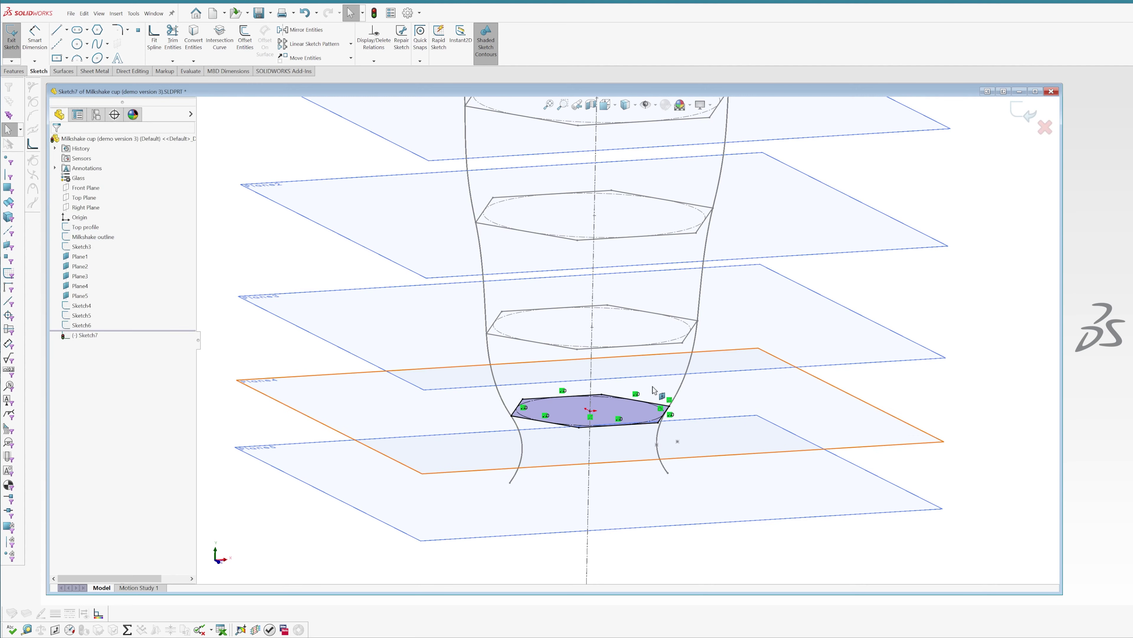
middle_drag(660, 402, 629, 384)
scroll(669, 390, down, 3)
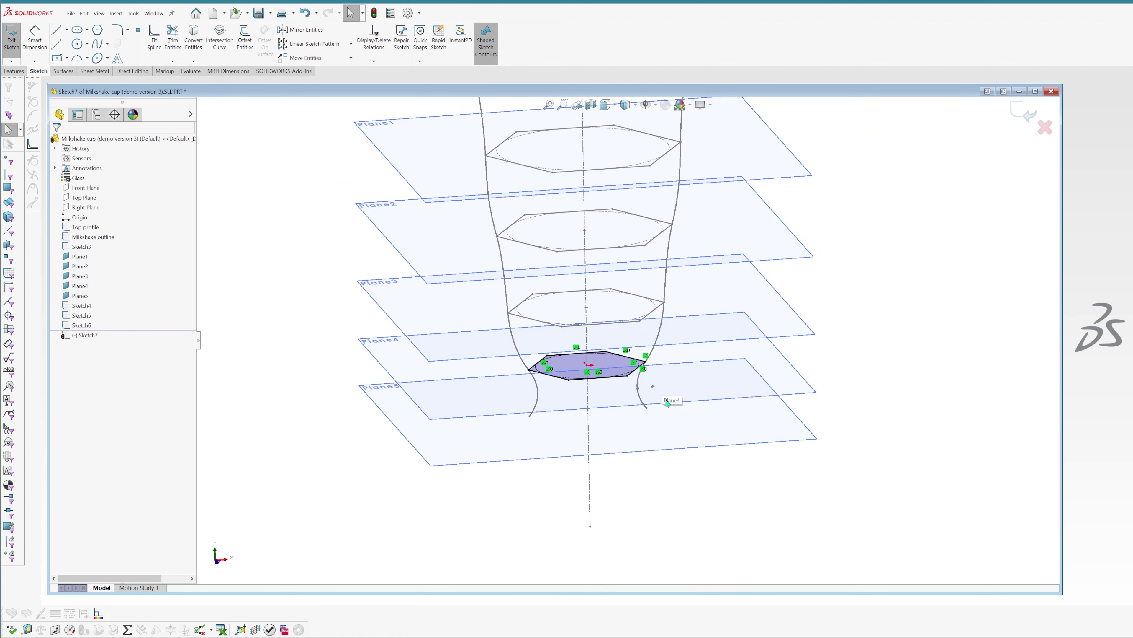
key(ctrl+b)
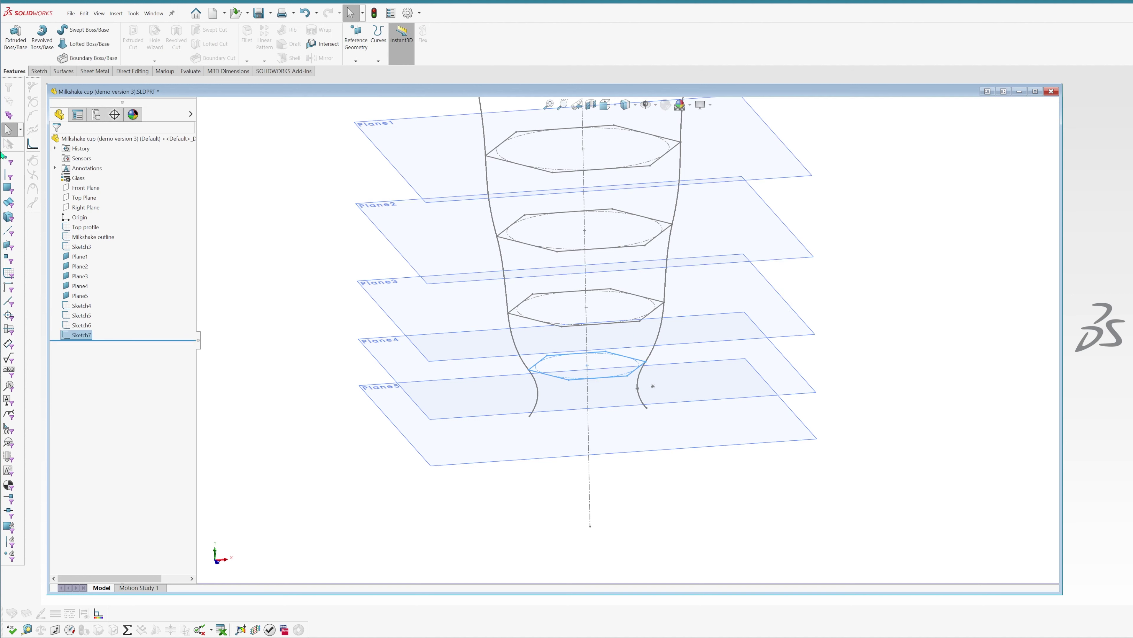
middle_drag(915, 347, 878, 319)
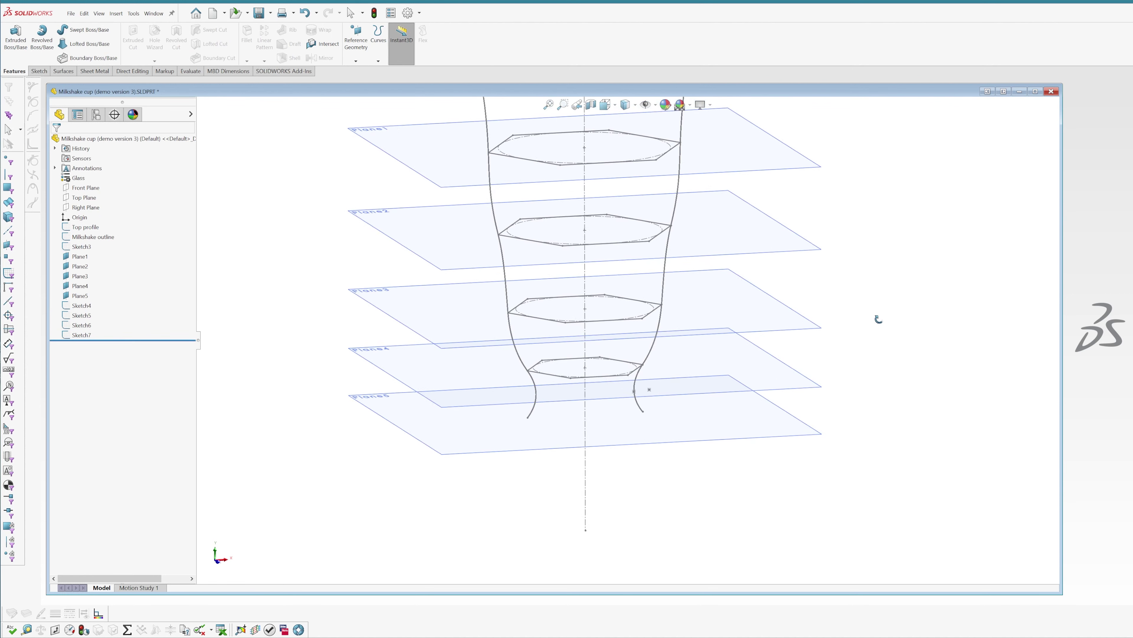
Step: Sketch a hexagon on Plane5, centred at the sketch origin
click(721, 435)
click(754, 413)
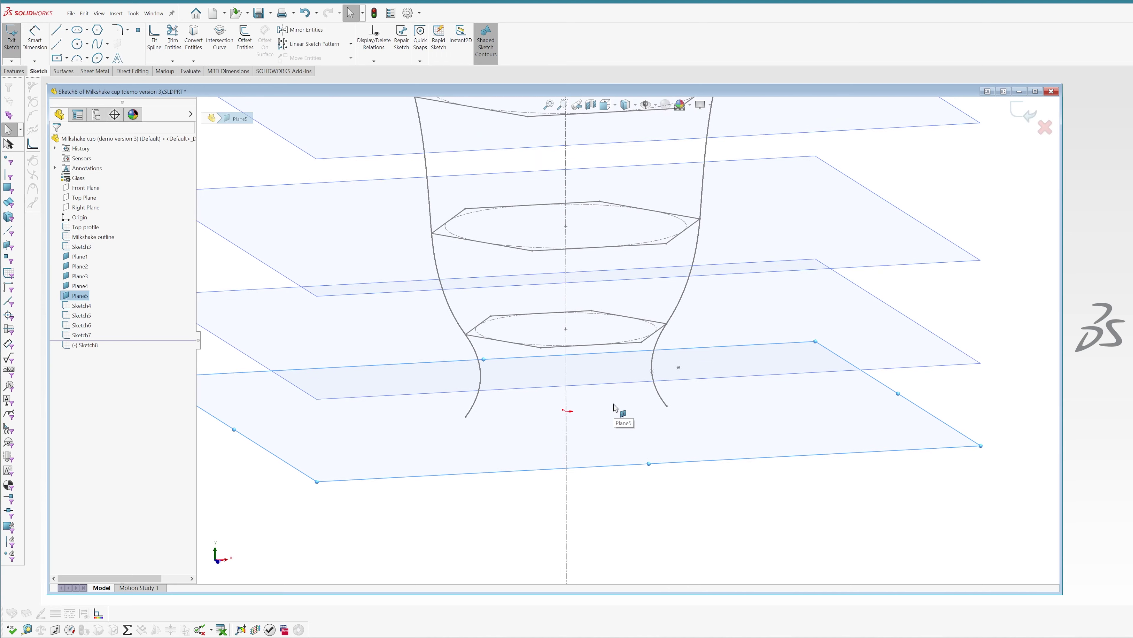
click(97, 30)
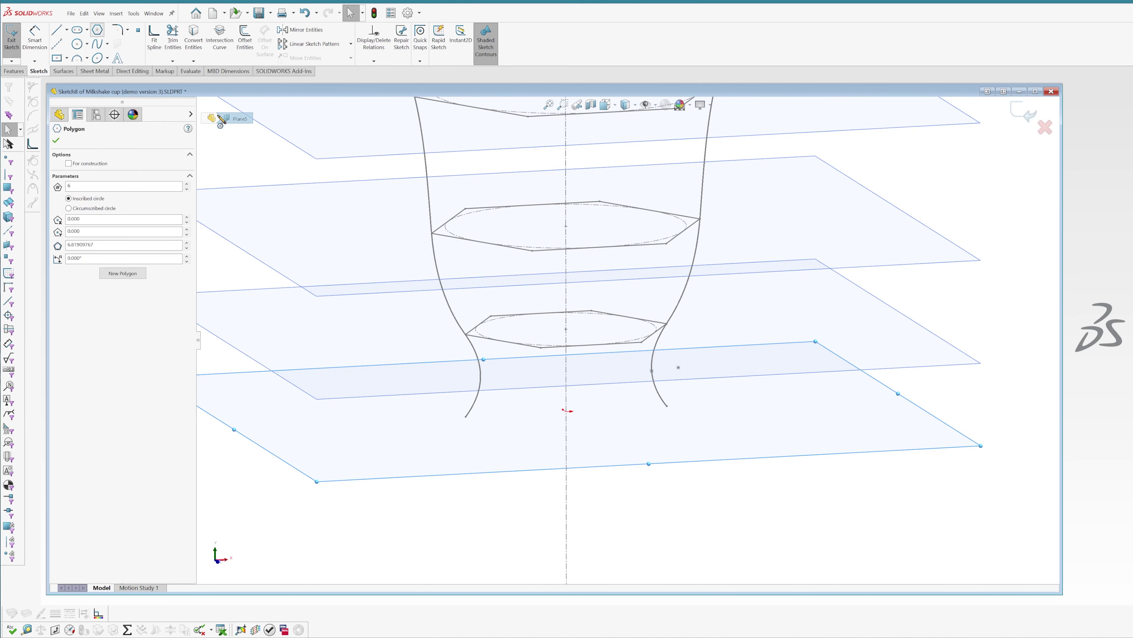
click(565, 410)
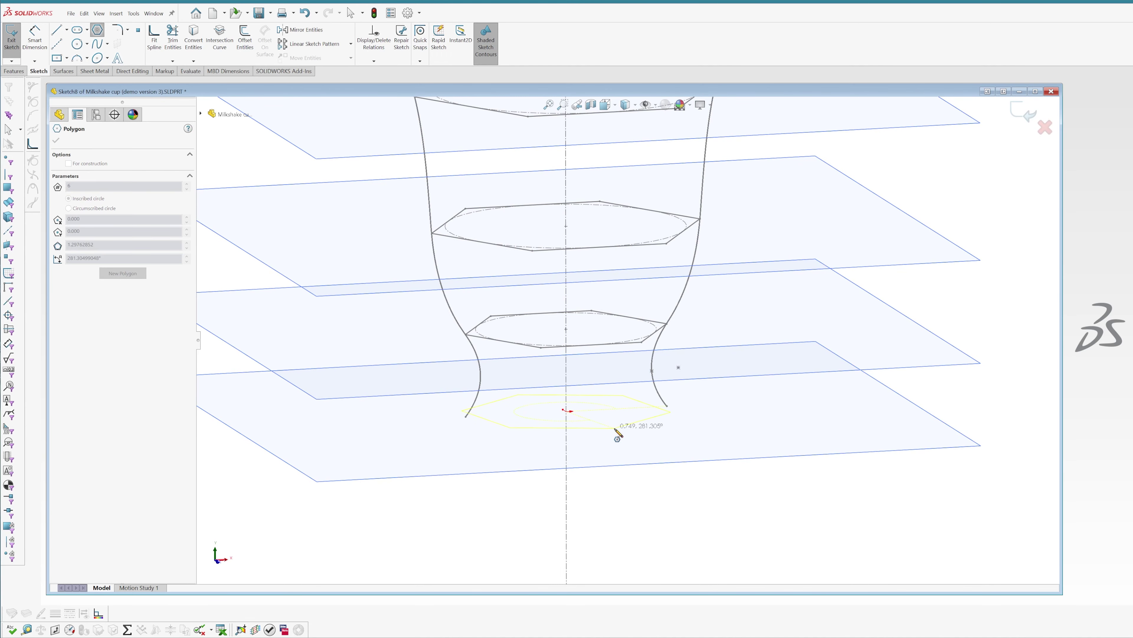
click(615, 431)
key(Escape)
Step: Make one hexagon vertex coincident with the cup's side outline, then exit Sketch8
click(646, 410)
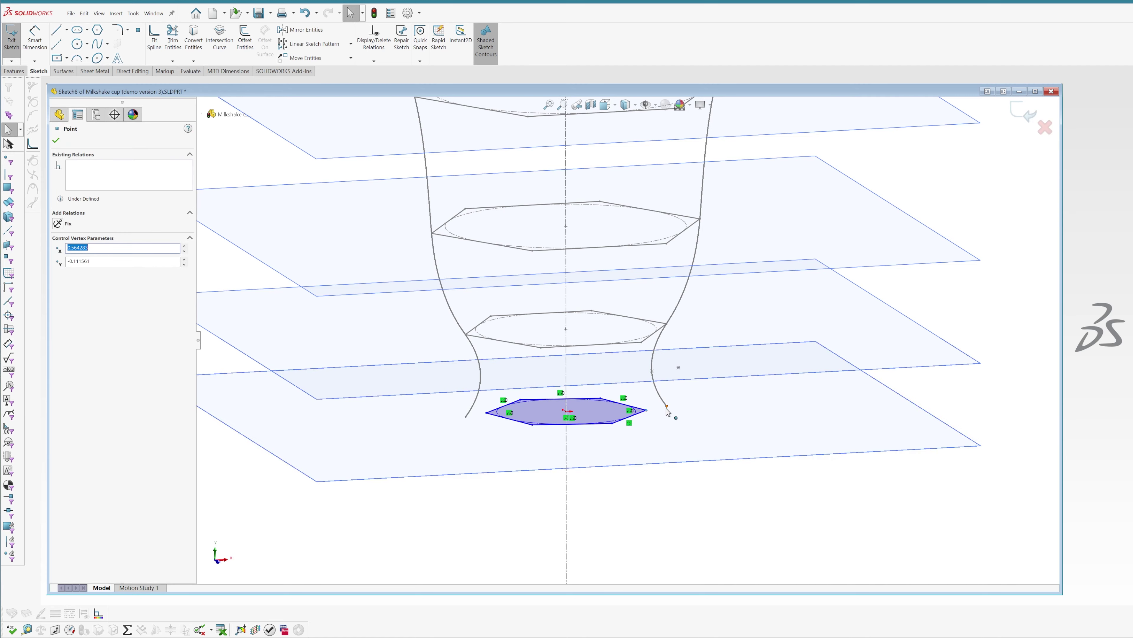
click(71, 289)
click(630, 538)
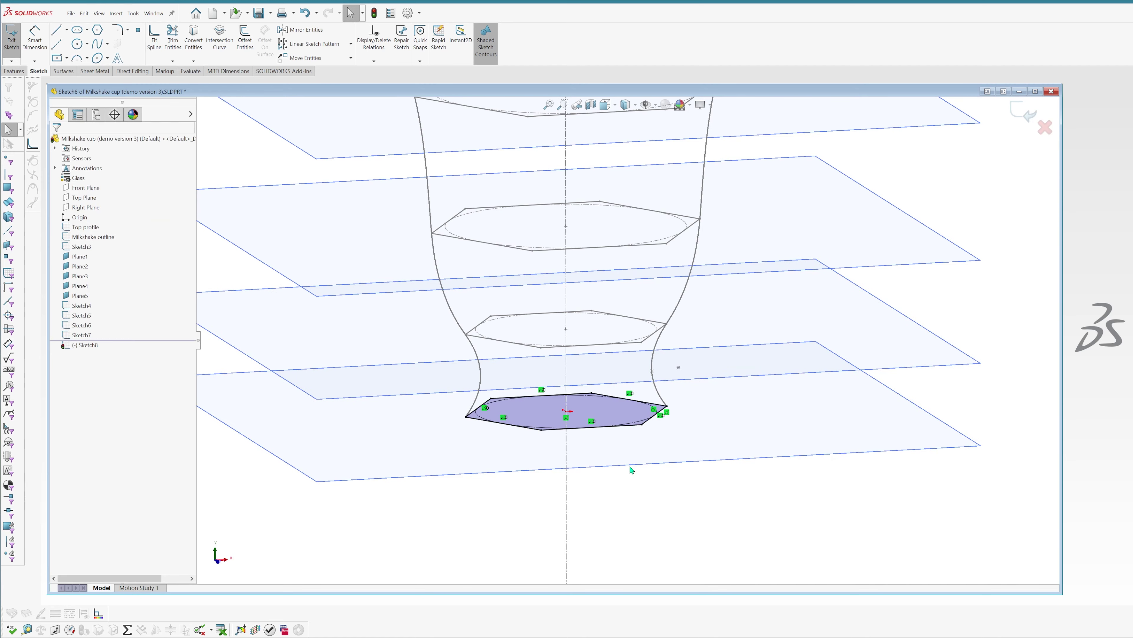
key(f)
scroll(688, 245, down, 3)
middle_drag(678, 253, 808, 327)
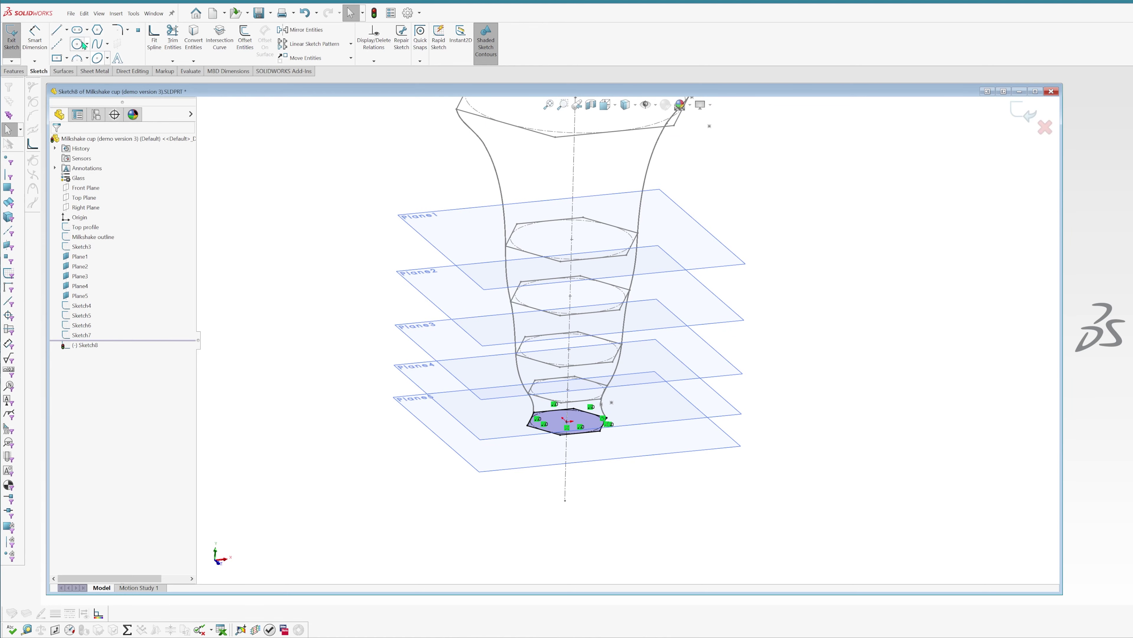
click(12, 40)
scroll(655, 308, up, 3)
mouse_move(655, 307)
middle_down()
mouse_move(669, 341)
mouse_move(660, 293)
middle_up()
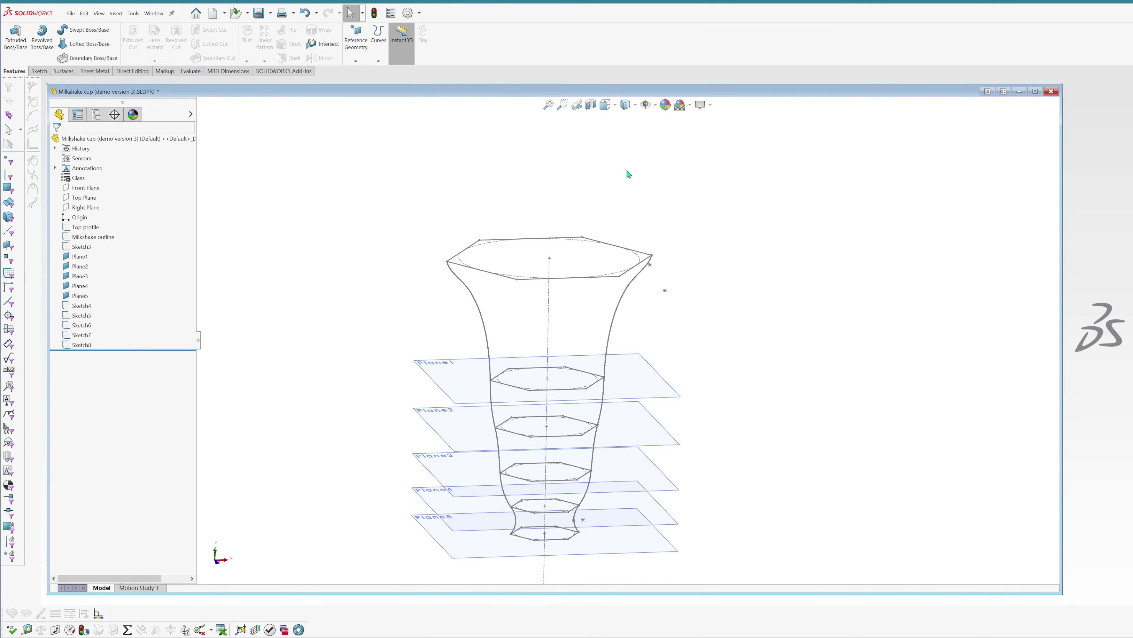
Step: Hide the reference planes so only the cup's sketches remain visible
click(654, 106)
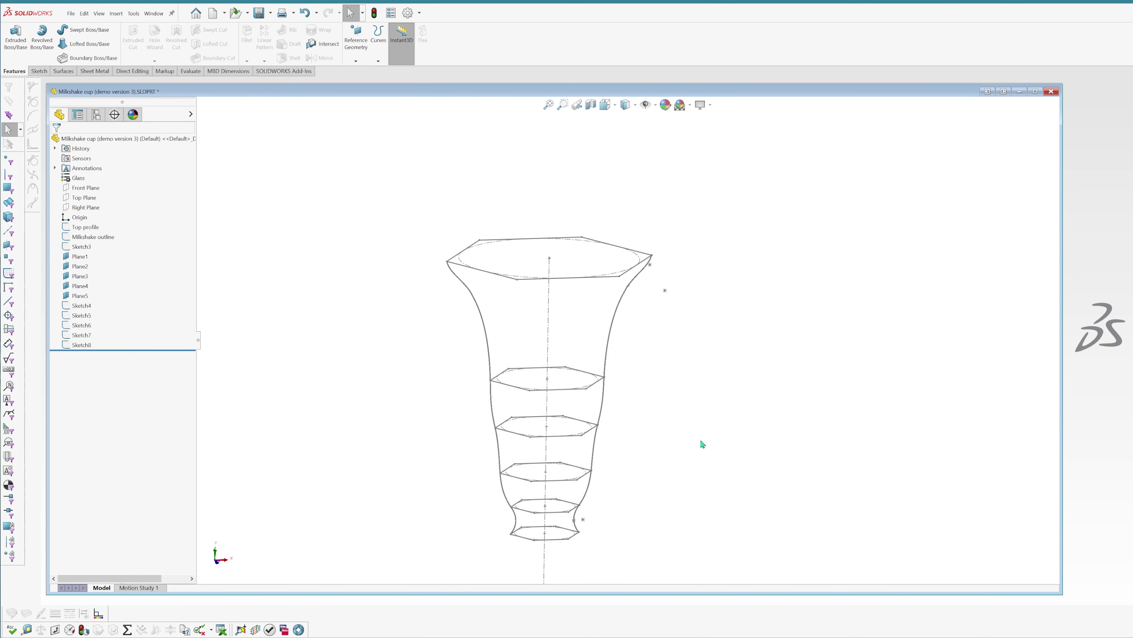
scroll(612, 410, up, 2)
scroll(617, 391, down, 3)
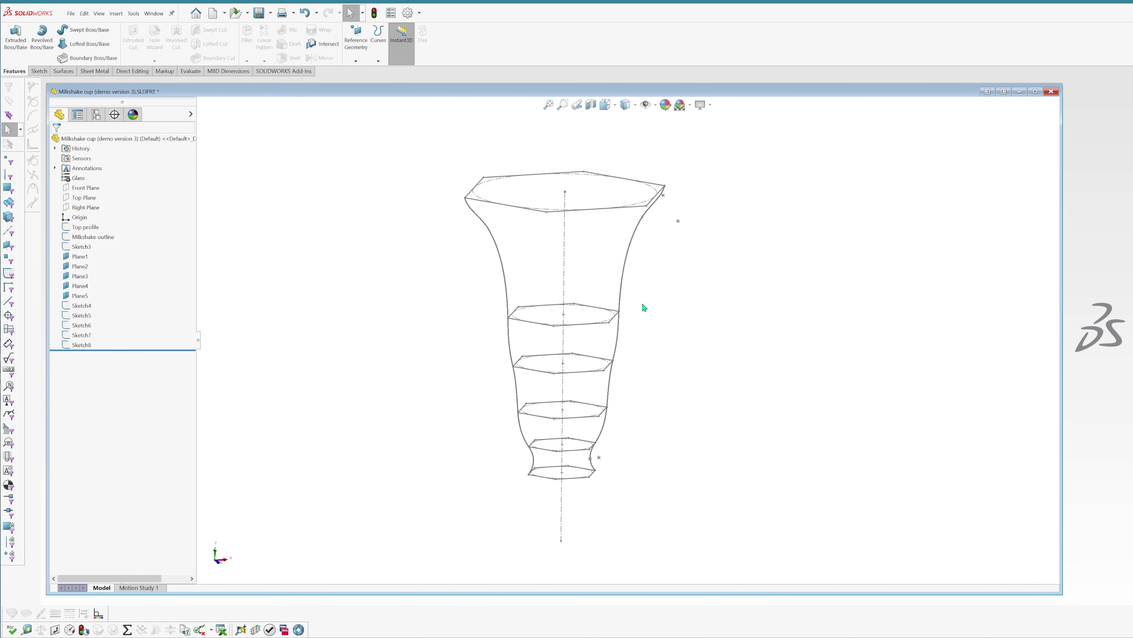
mouse_move(674, 338)
middle_down()
mouse_move(661, 331)
mouse_move(667, 355)
middle_up()
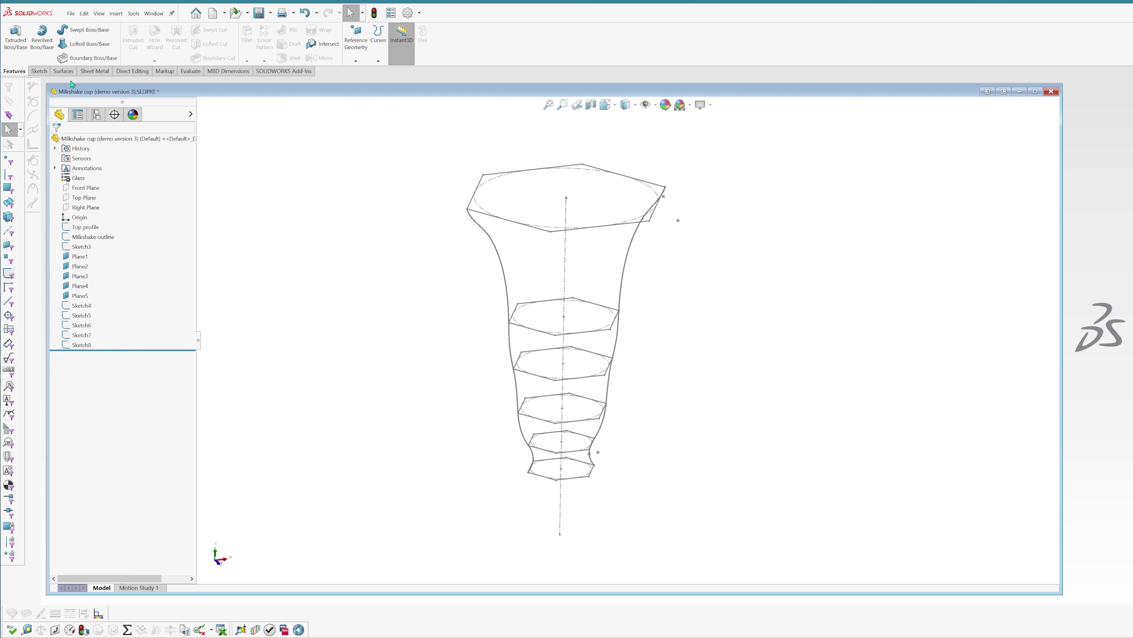
Step: Preview a loft using Top profile and Sketch4 through Sketch8 as profiles
click(92, 41)
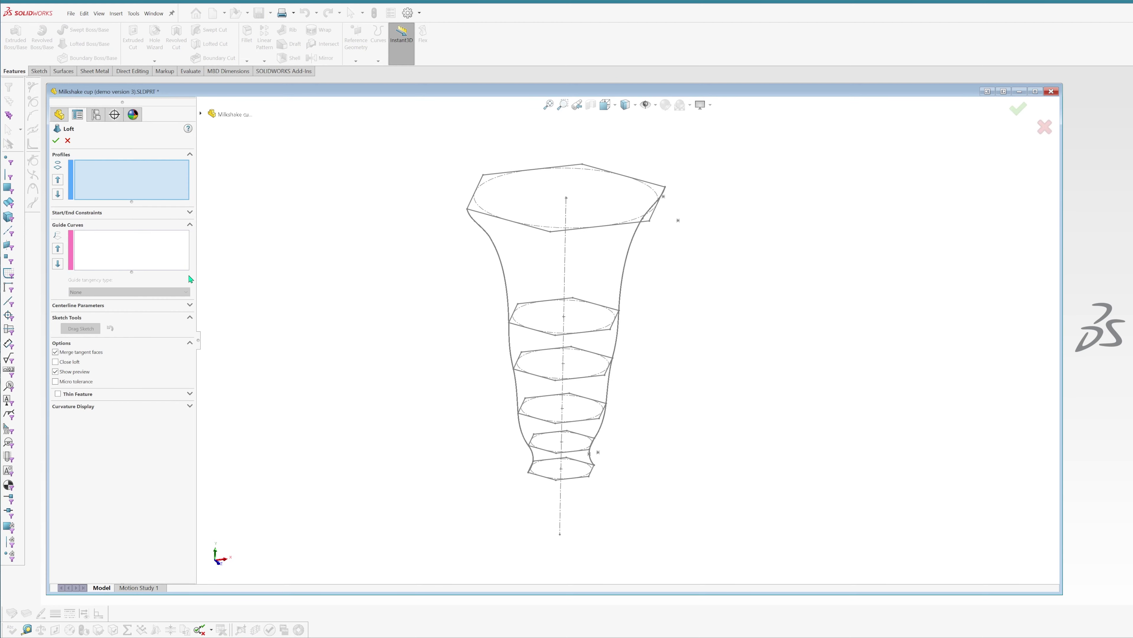
mouse_move(604, 228)
middle_down()
mouse_move(585, 201)
mouse_move(594, 217)
middle_up()
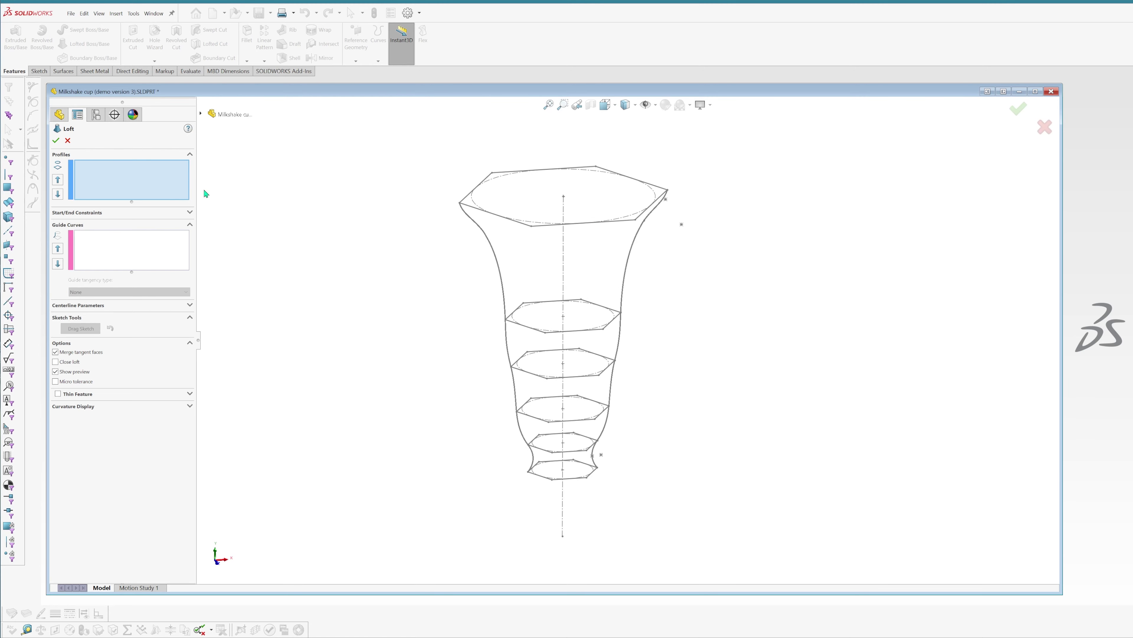
click(202, 114)
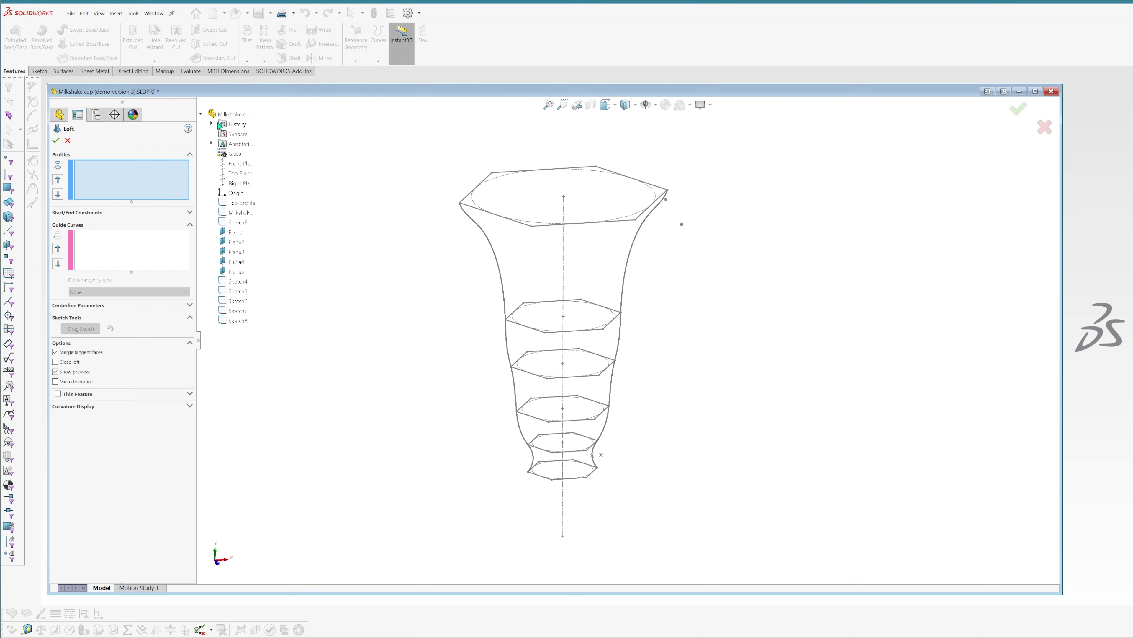
click(241, 202)
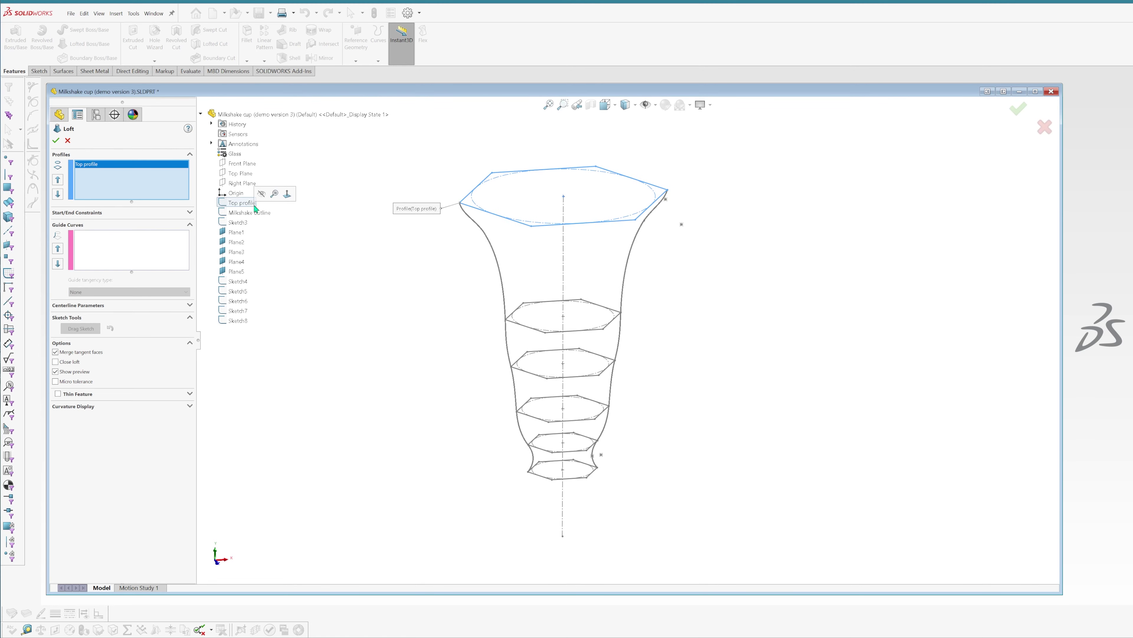
click(241, 282)
click(239, 292)
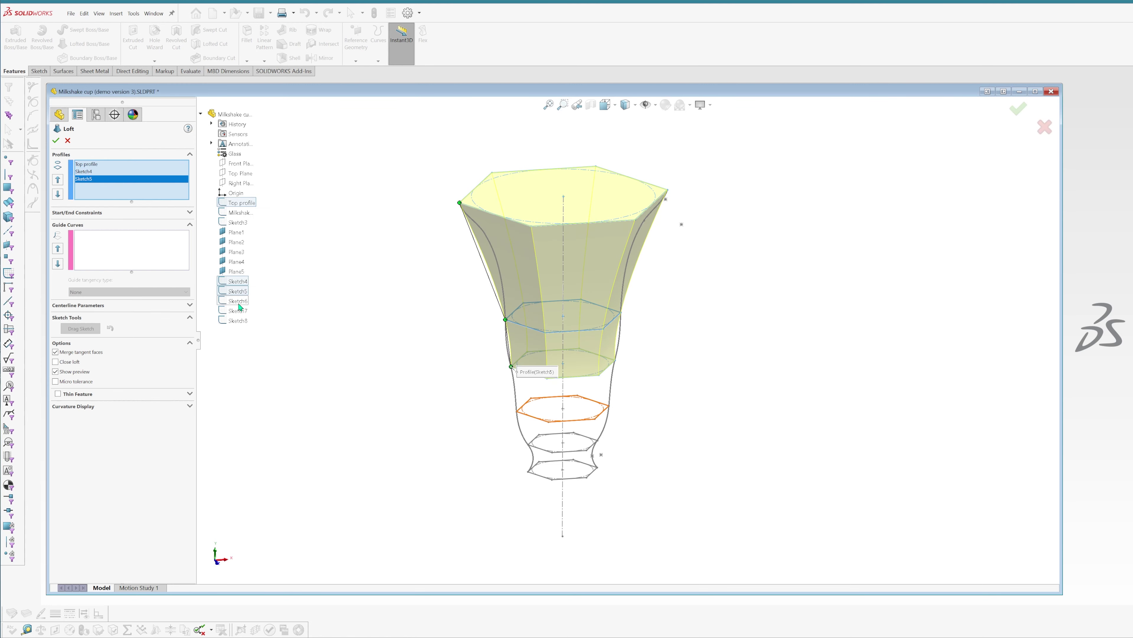
click(238, 300)
click(238, 320)
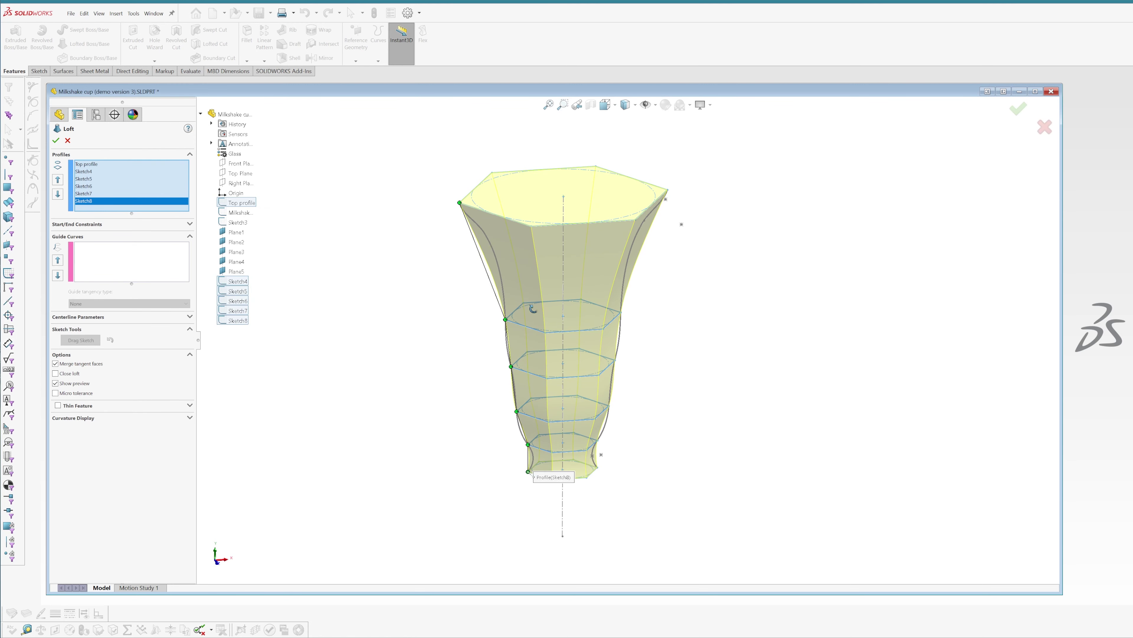
Step: Inspect the loft preview from several angles, then cancel it without creating the feature
scroll(481, 256, down, 3)
scroll(602, 285, down, 2)
scroll(611, 307, down, 2)
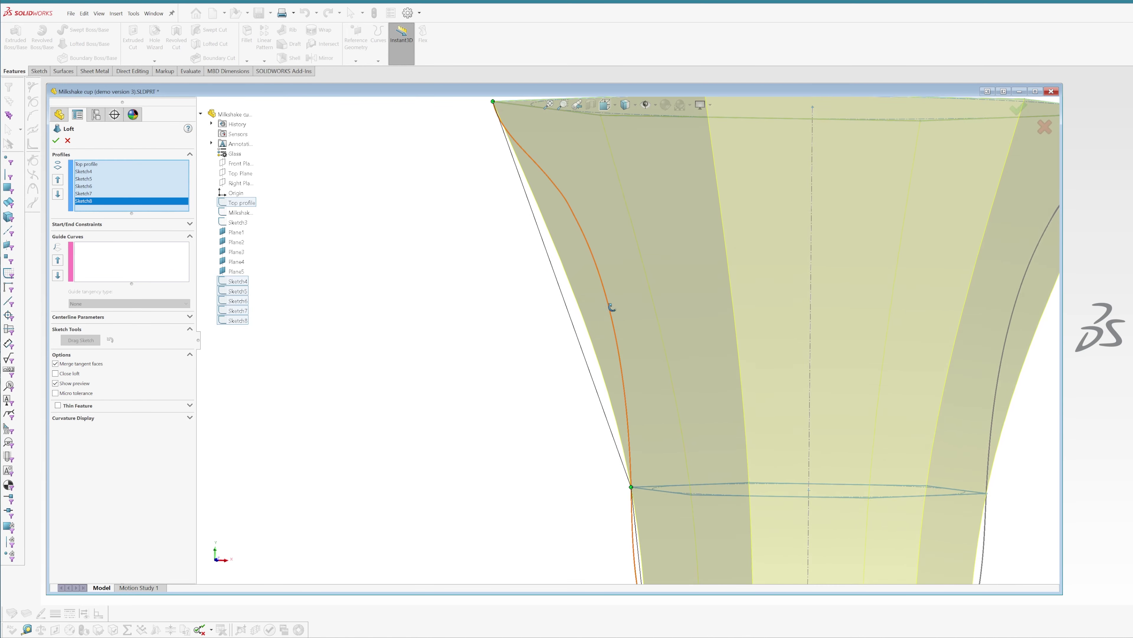
scroll(612, 308, up, 3)
scroll(612, 306, up, 3)
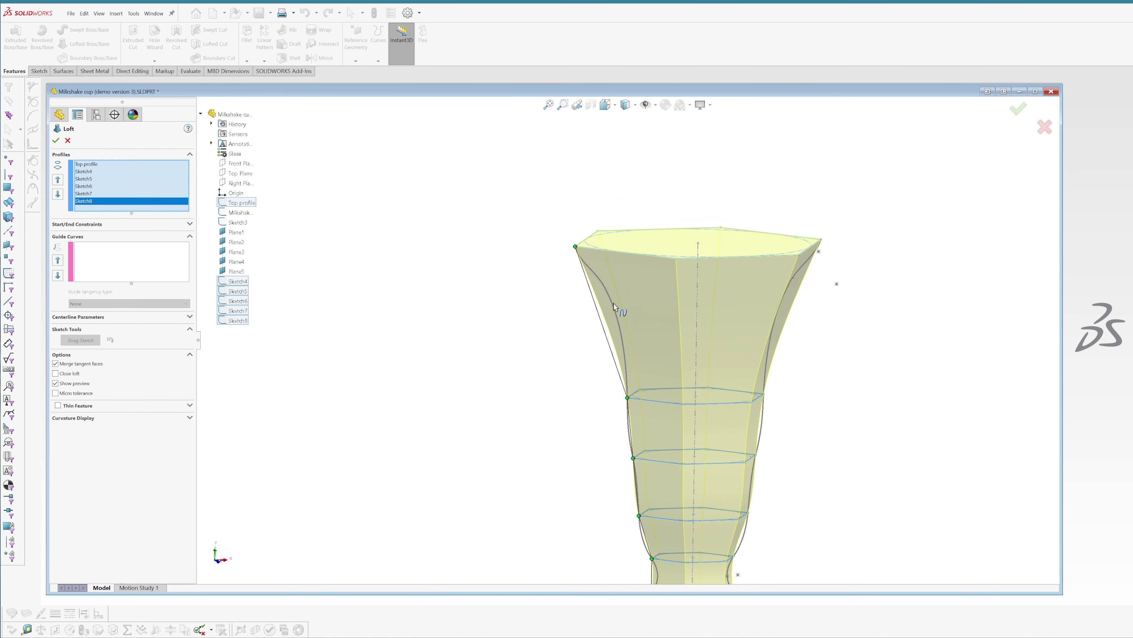
scroll(618, 365, down, 5)
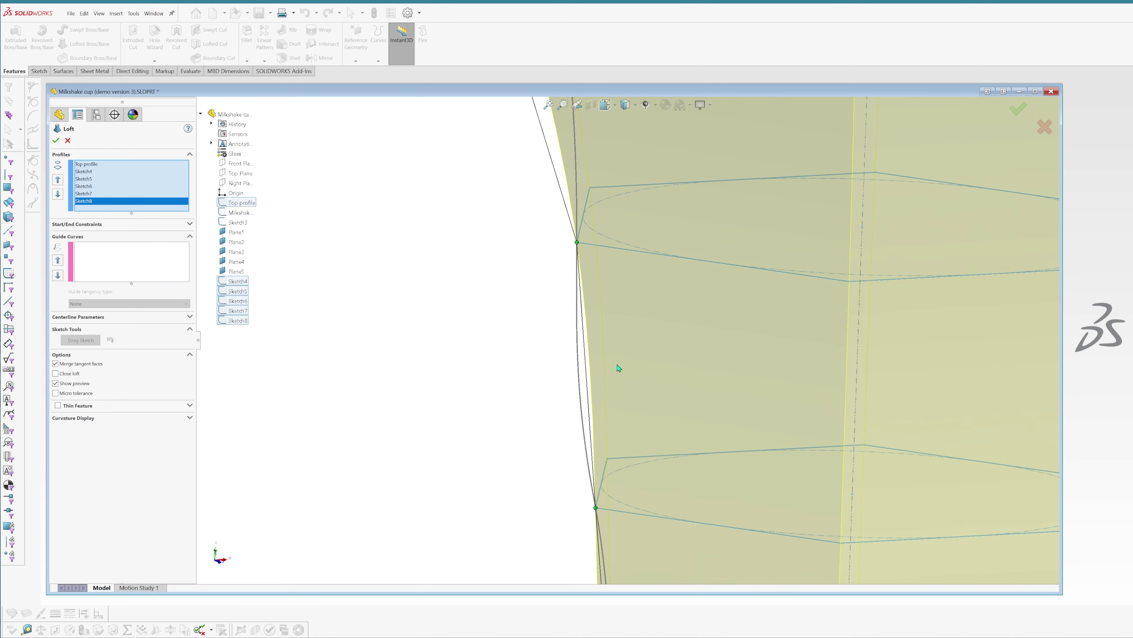
scroll(615, 363, down, 1)
scroll(615, 362, up, 5)
scroll(769, 224, down, 3)
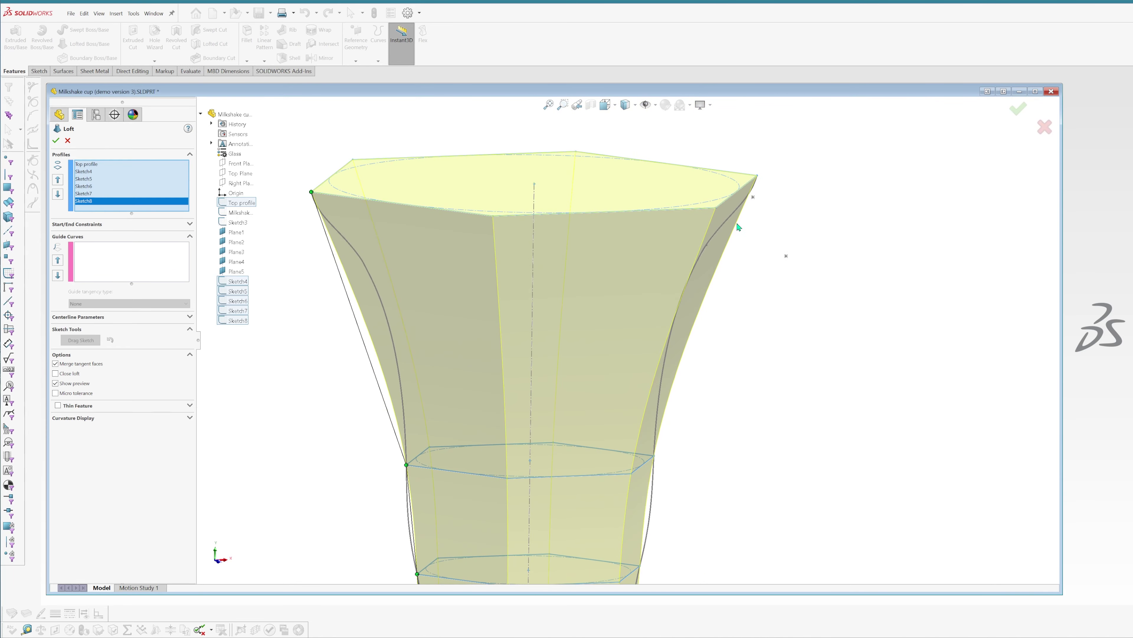
scroll(734, 227, down, 3)
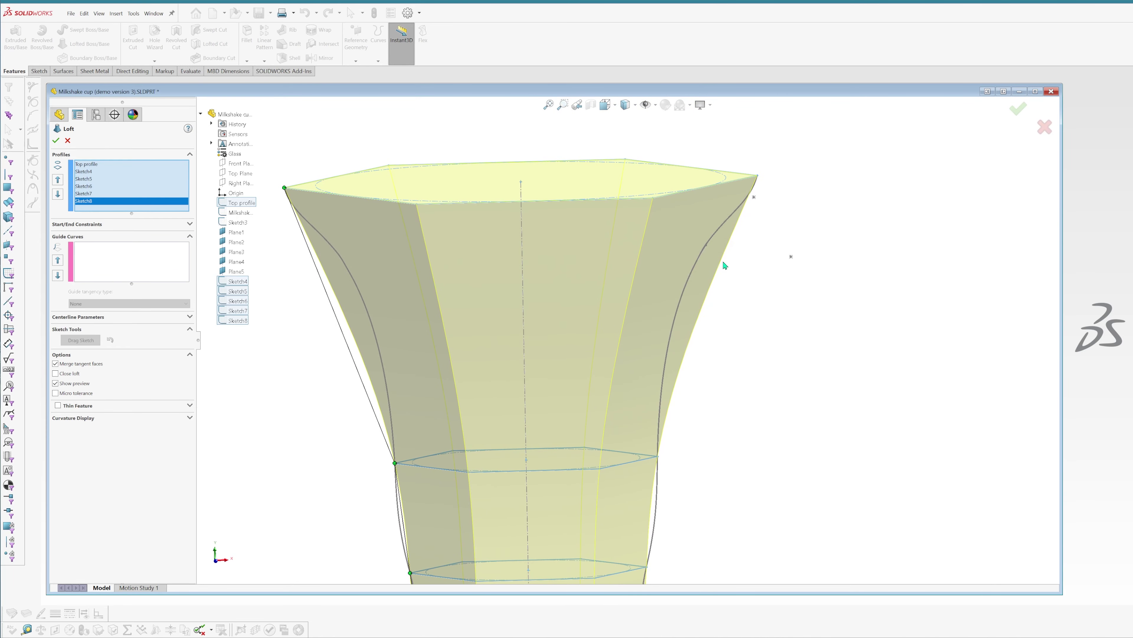
scroll(676, 445, up, 3)
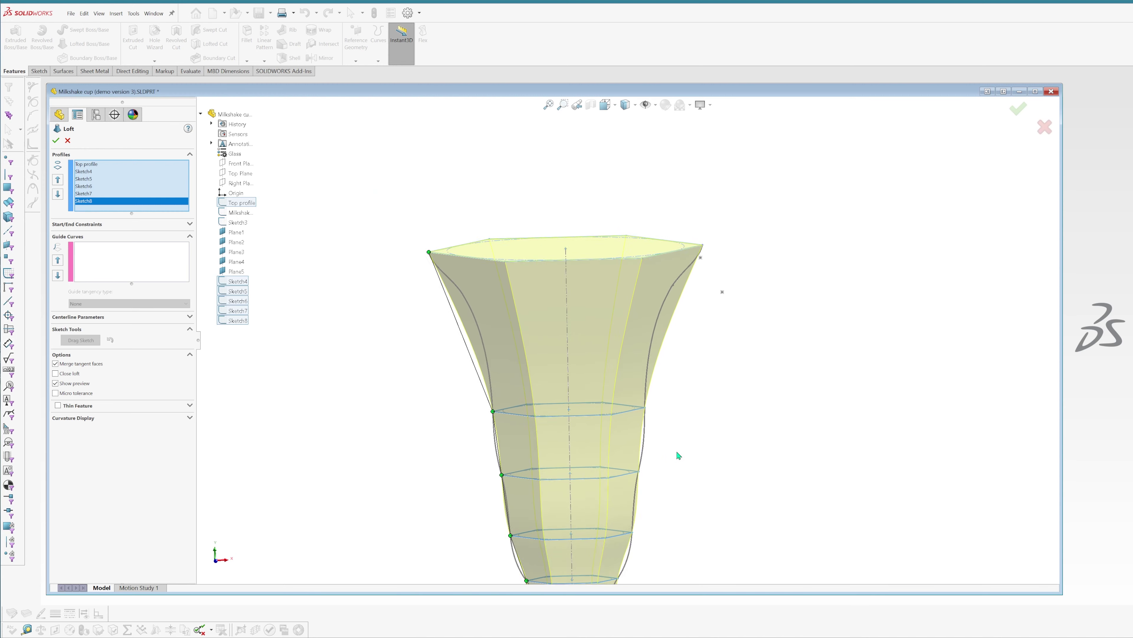
scroll(677, 455, down, 5)
scroll(620, 436, down, 1)
scroll(674, 259, down, 3)
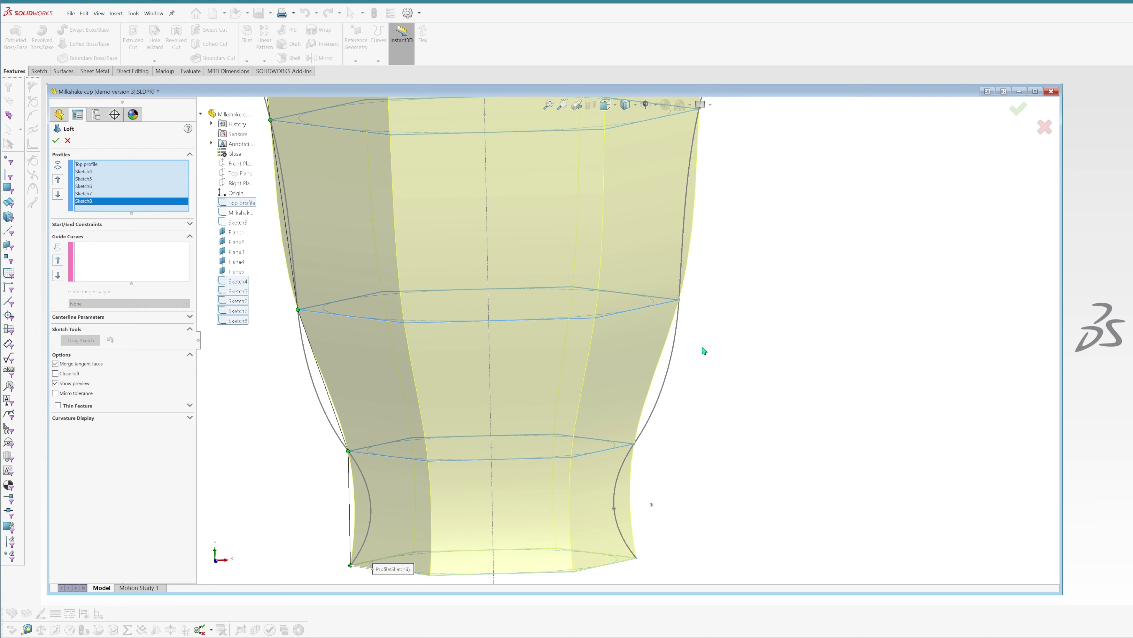
scroll(704, 351, up, 2)
scroll(706, 349, up, 2)
scroll(703, 350, down, 3)
mouse_move(704, 349)
middle_down()
mouse_move(653, 241)
mouse_move(656, 260)
middle_up()
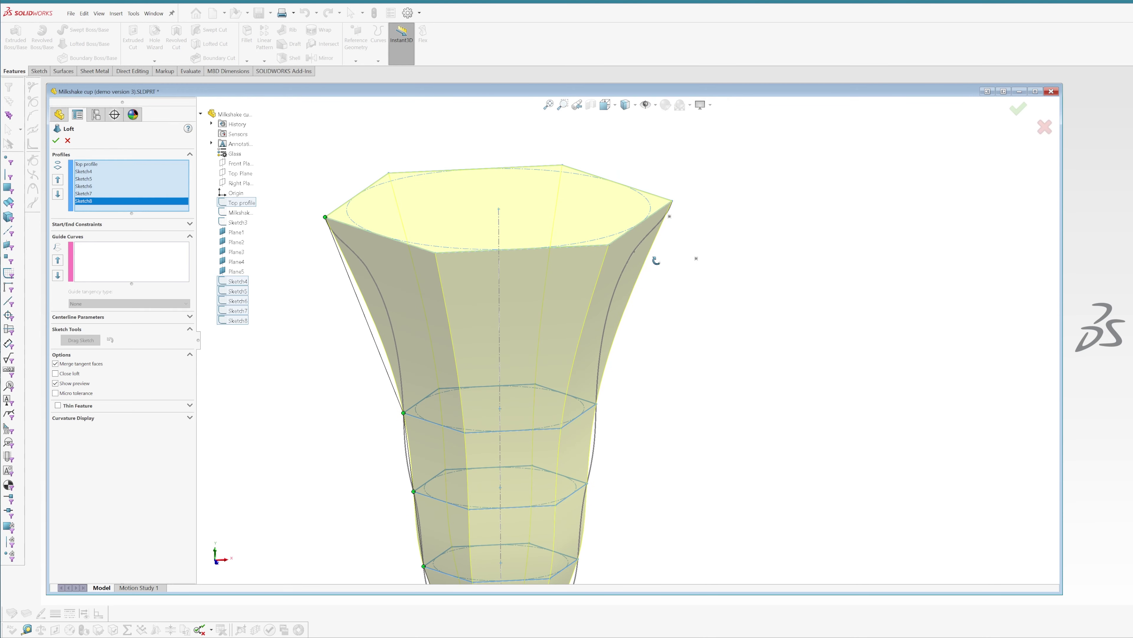
scroll(656, 260, up, 2)
mouse_move(572, 324)
middle_down()
mouse_move(579, 420)
mouse_move(612, 350)
mouse_move(603, 364)
middle_up()
middle_drag(423, 264, 393, 255)
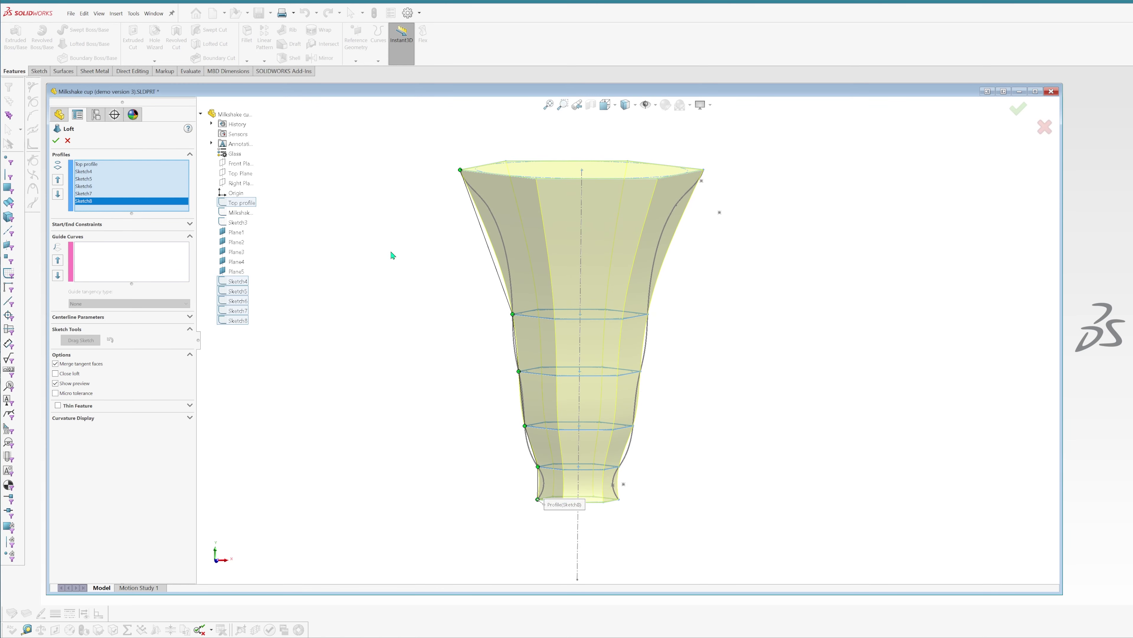
key(Escape)
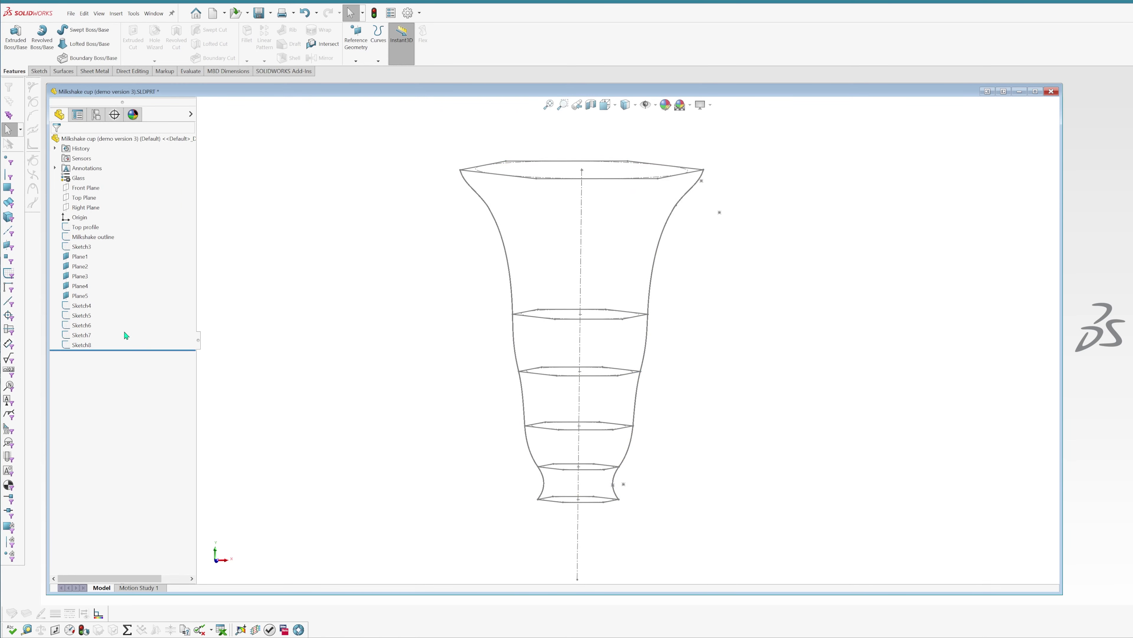
Step: Open a new Lofted Boss/Base feature with no profiles selected yet
middle_drag(443, 256, 455, 255)
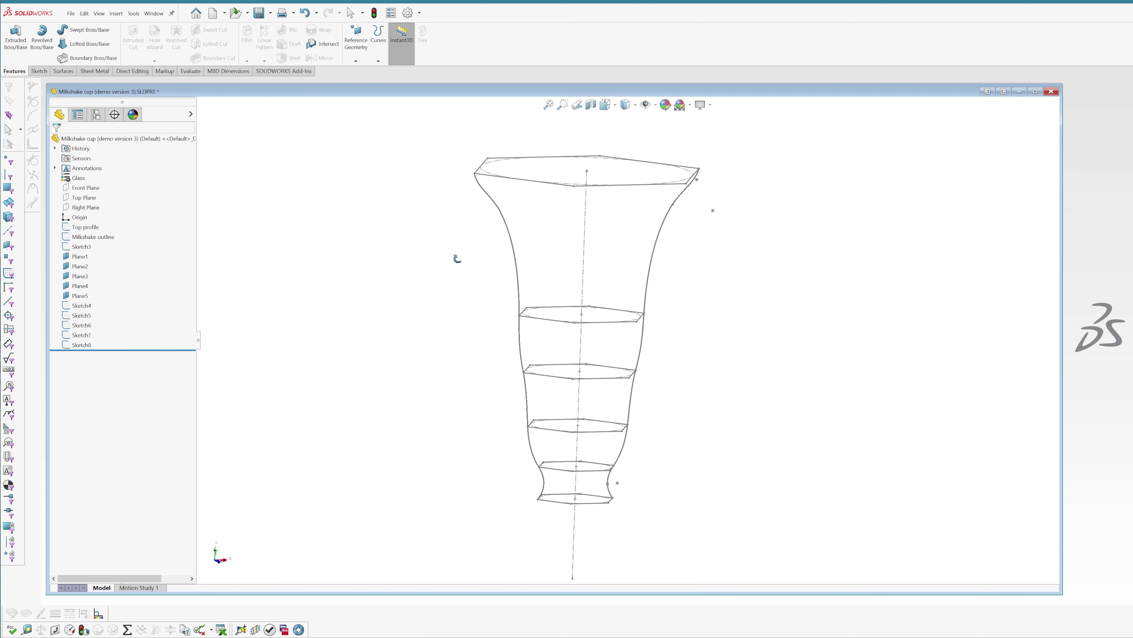
click(87, 44)
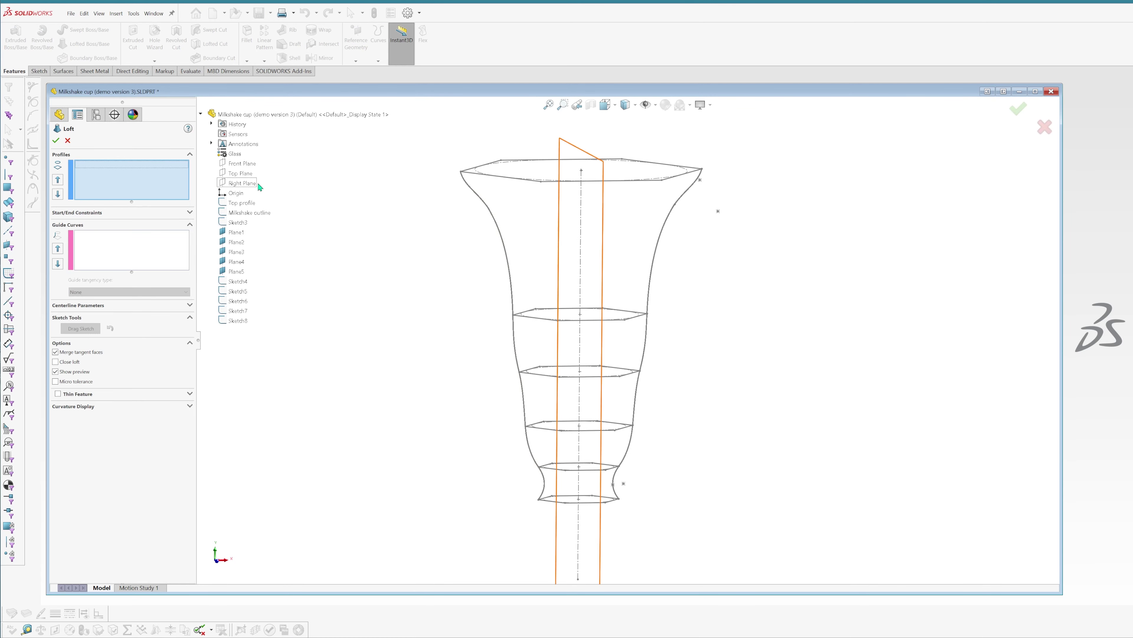
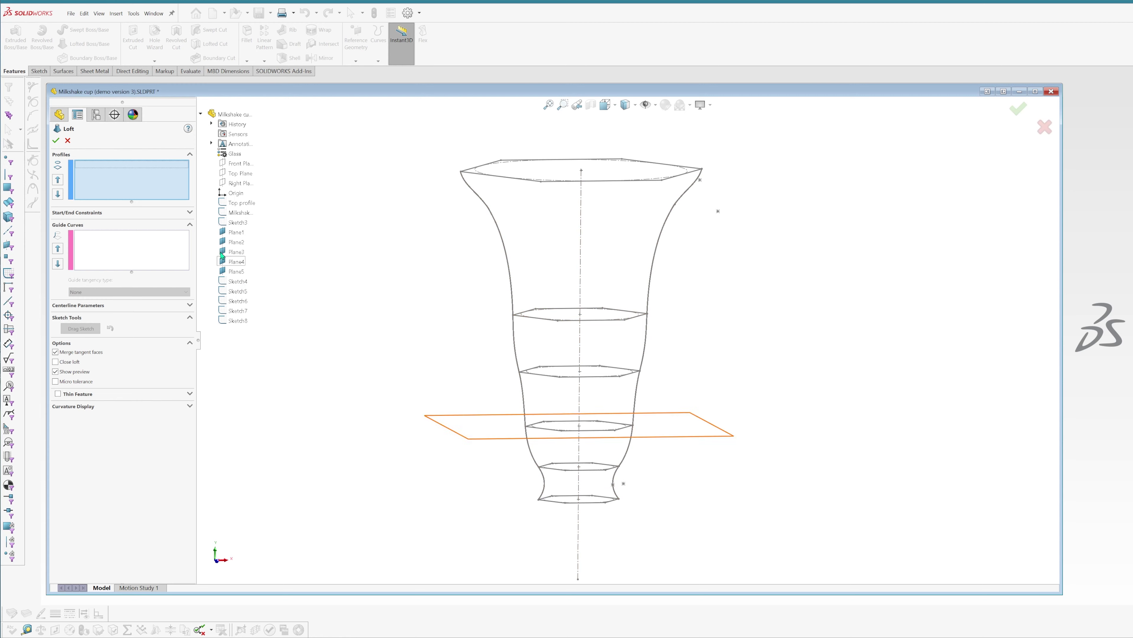
Step: Select Top profile and Sketch4–Sketch8 as the loft profiles
click(236, 203)
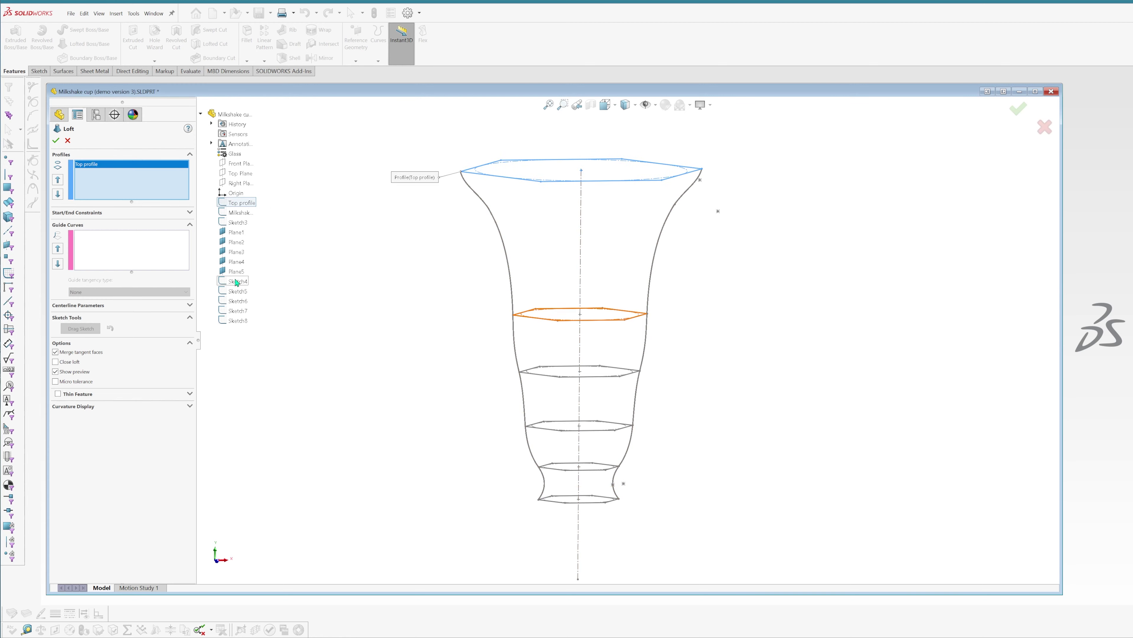
click(237, 281)
click(237, 291)
click(237, 311)
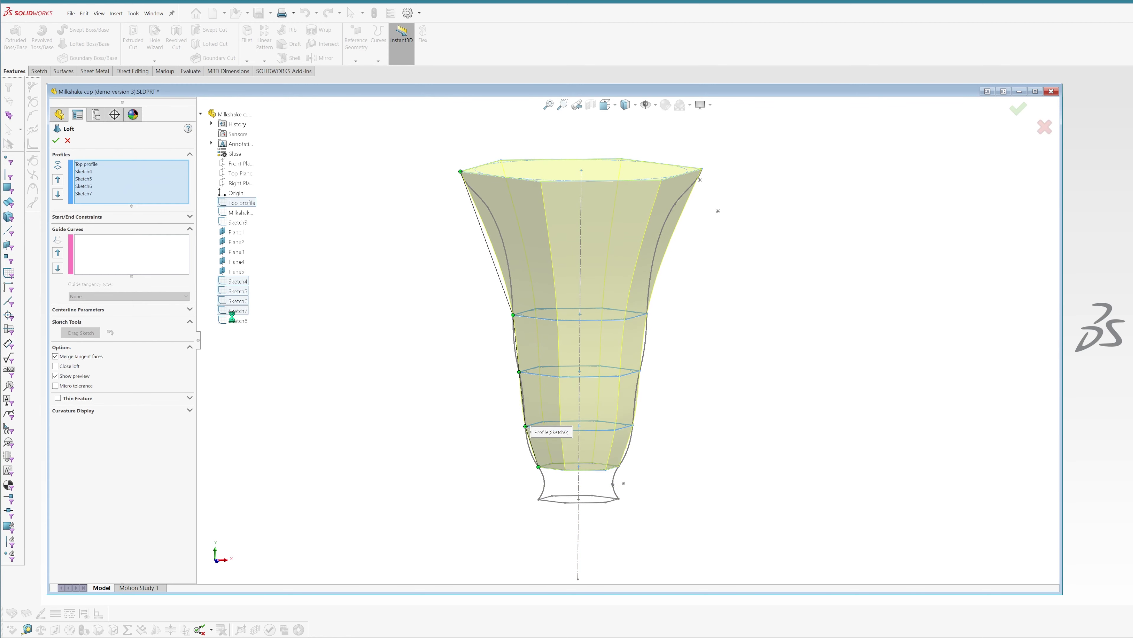
Step: Add an open-loop outline edge and the Milkshake outline as loft guide curves
click(233, 223)
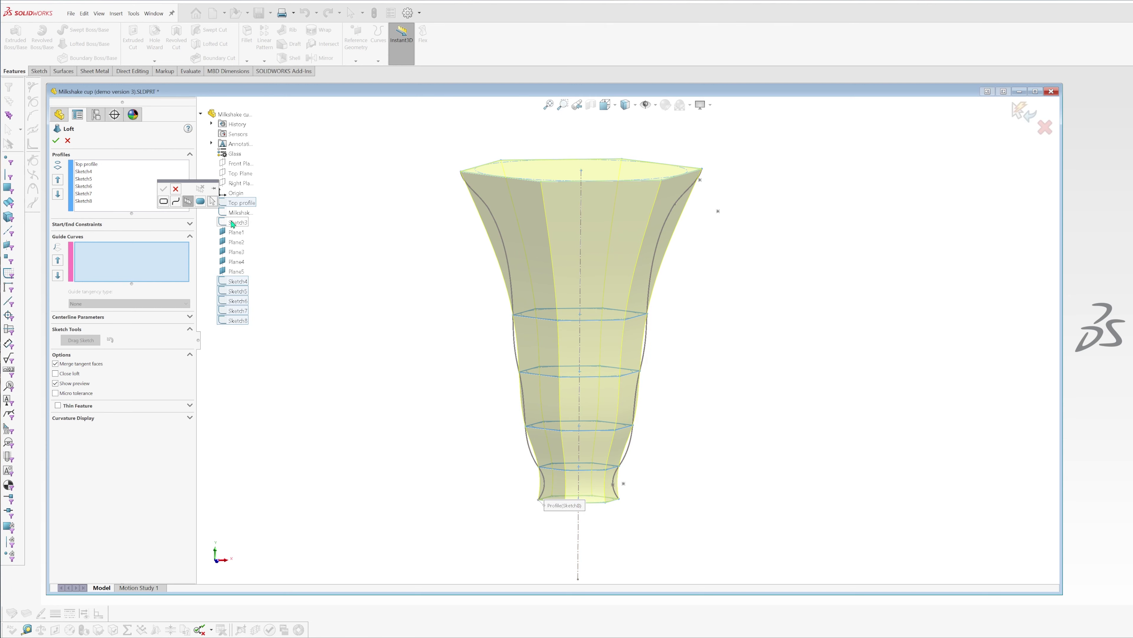
click(176, 203)
click(500, 234)
click(503, 228)
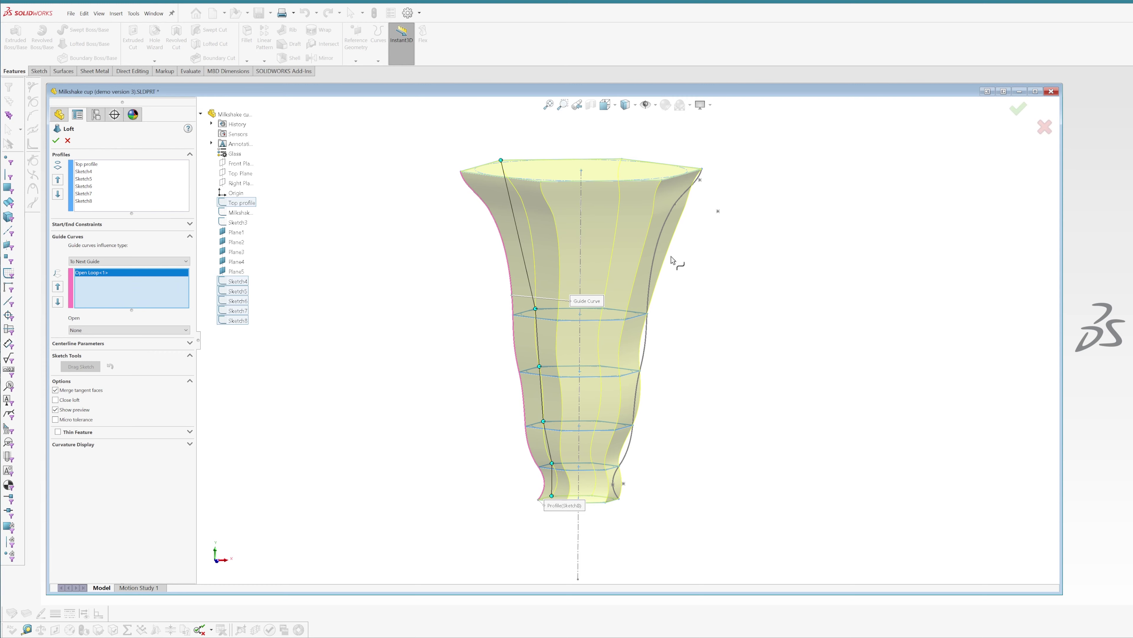
click(663, 237)
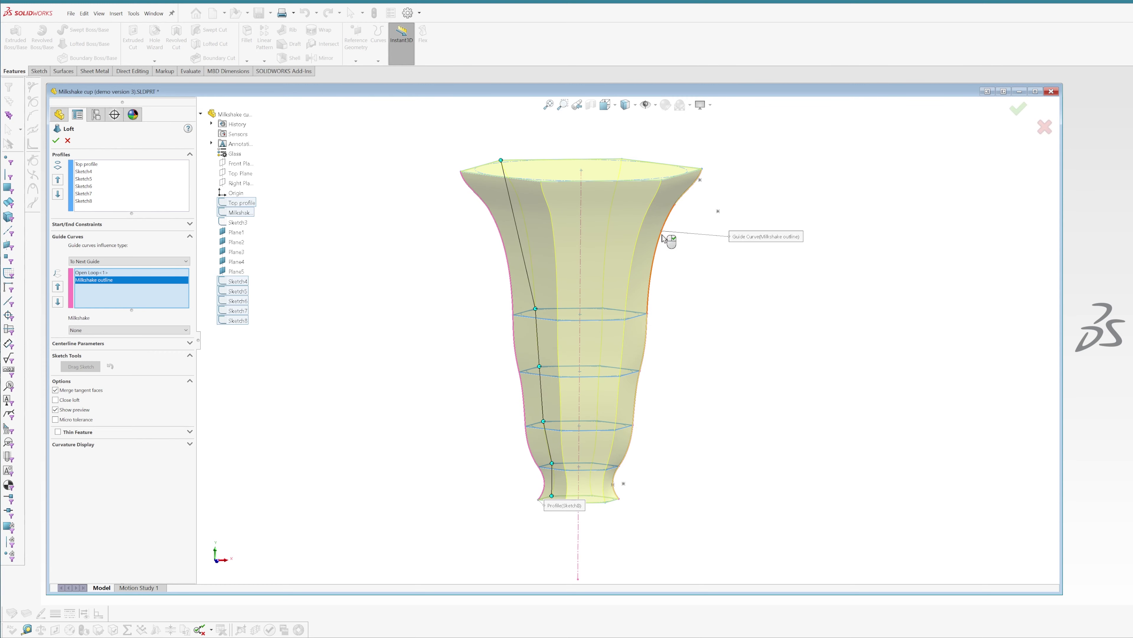
Step: Orbit around the loft preview to inspect it, then cancel the loft
mouse_move(689, 254)
middle_down()
mouse_move(734, 241)
mouse_move(580, 259)
middle_up()
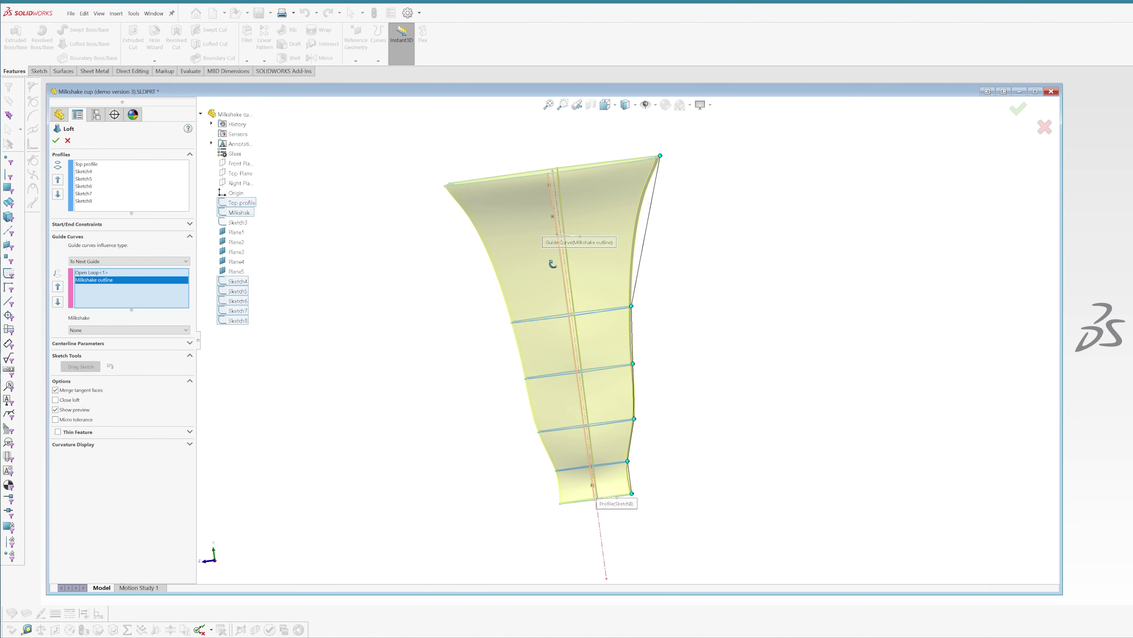
middle_drag(579, 258, 637, 253)
scroll(585, 486, down, 2)
scroll(585, 486, down, 5)
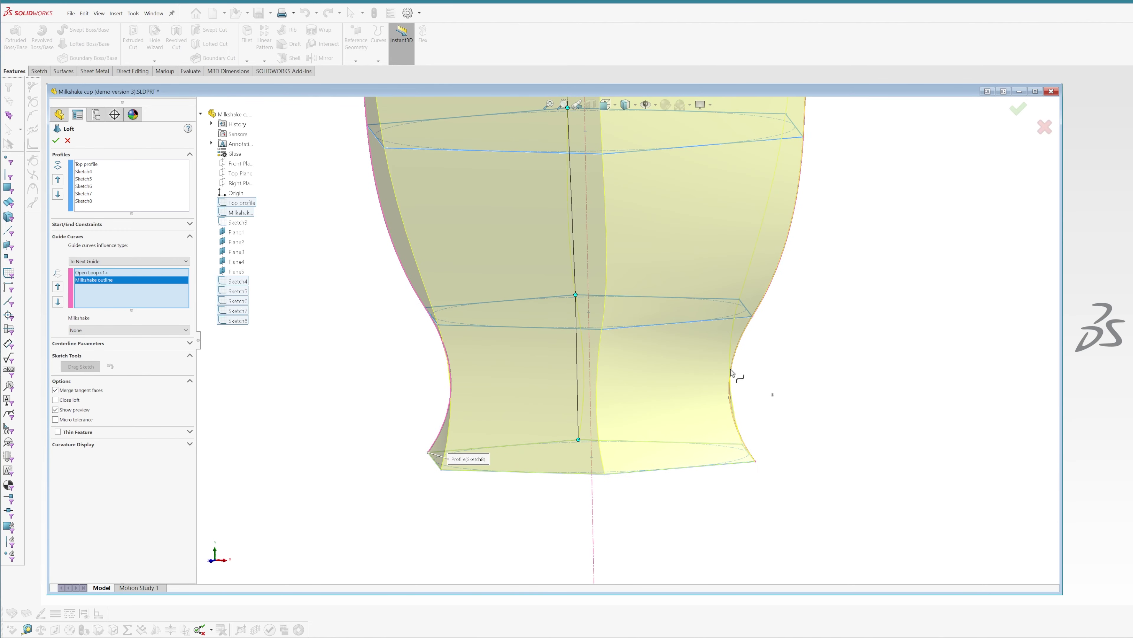
mouse_move(778, 465)
middle_down()
mouse_move(825, 387)
mouse_move(766, 398)
mouse_move(785, 443)
mouse_move(773, 439)
mouse_move(792, 291)
mouse_move(771, 311)
mouse_move(794, 294)
mouse_move(806, 300)
mouse_move(787, 306)
mouse_move(792, 385)
mouse_move(774, 349)
mouse_move(746, 379)
mouse_move(669, 247)
middle_up()
scroll(734, 376, up, 5)
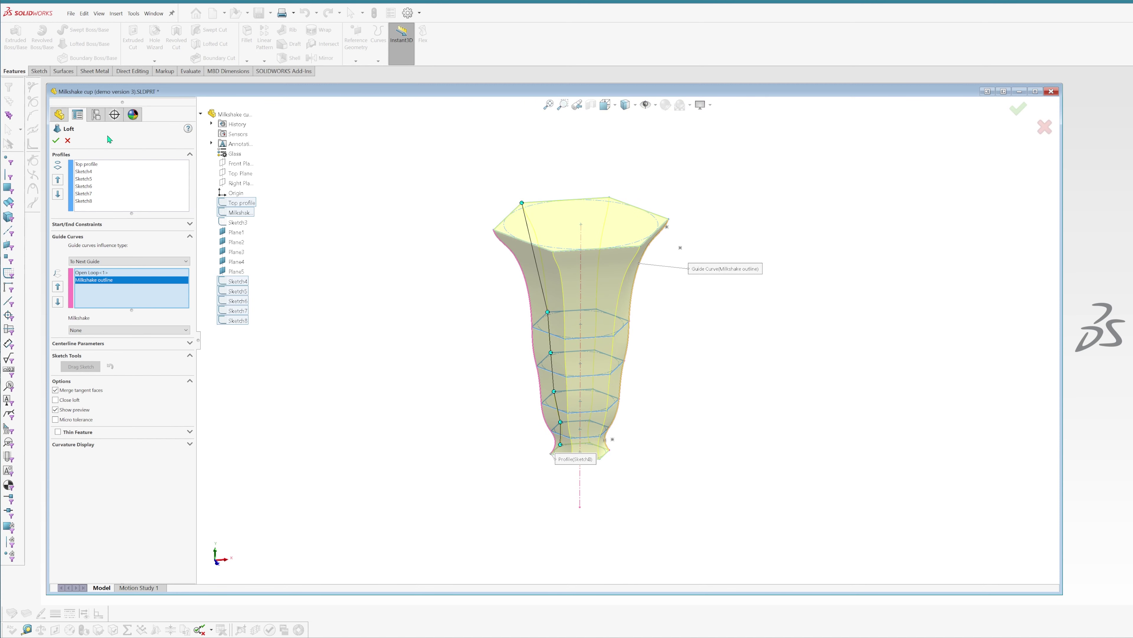
click(67, 142)
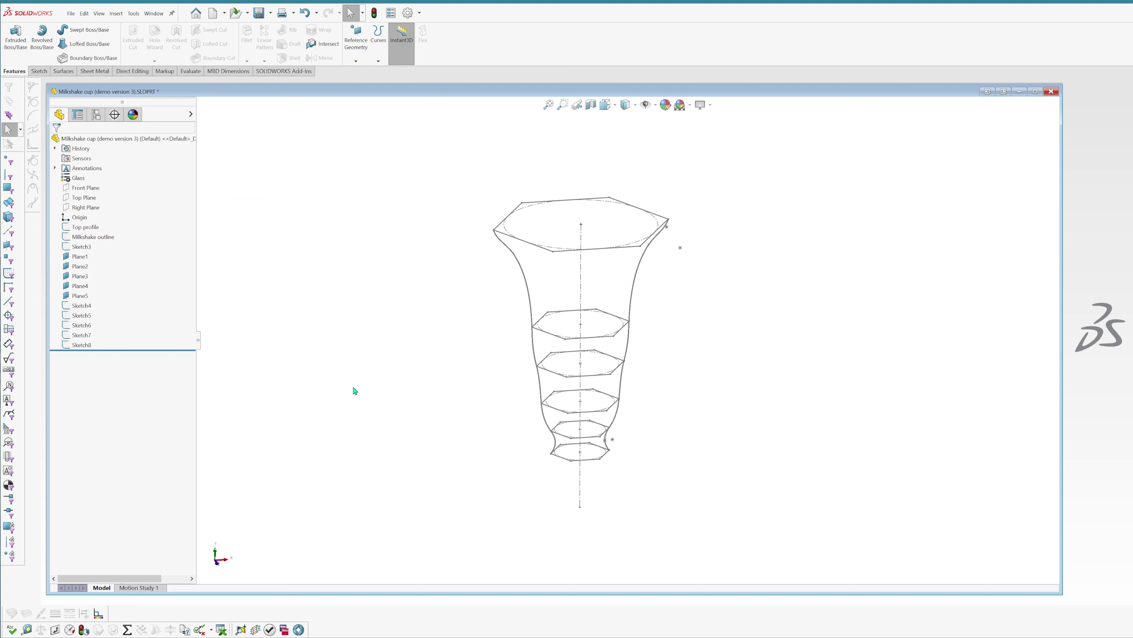
Step: Rename Sketch3 to 'Guide curves'
click(83, 251)
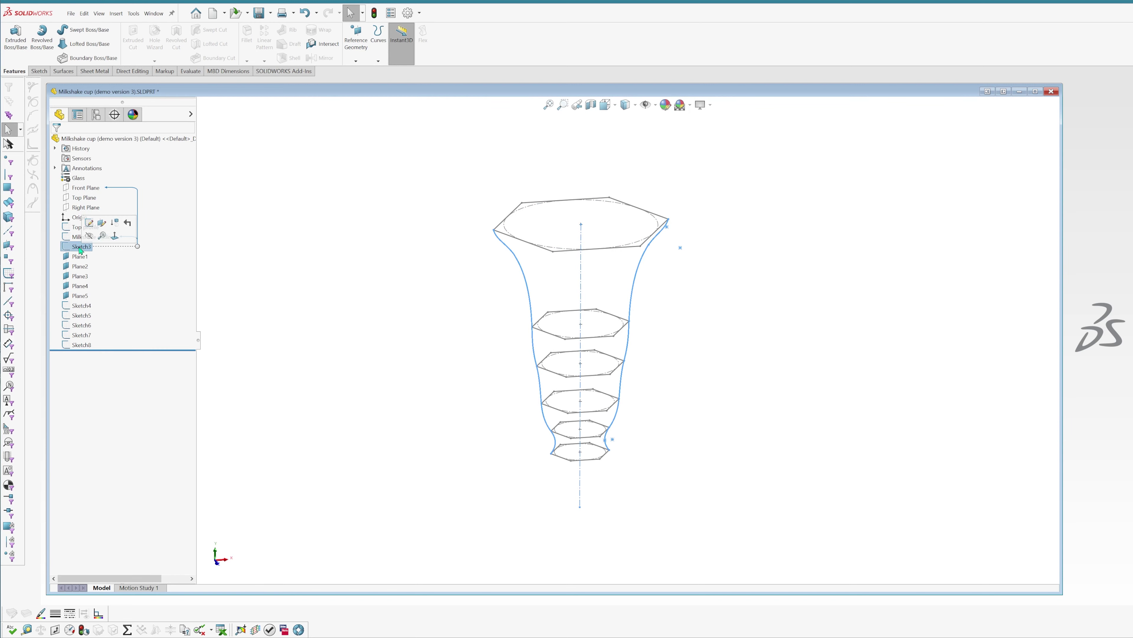
click(312, 282)
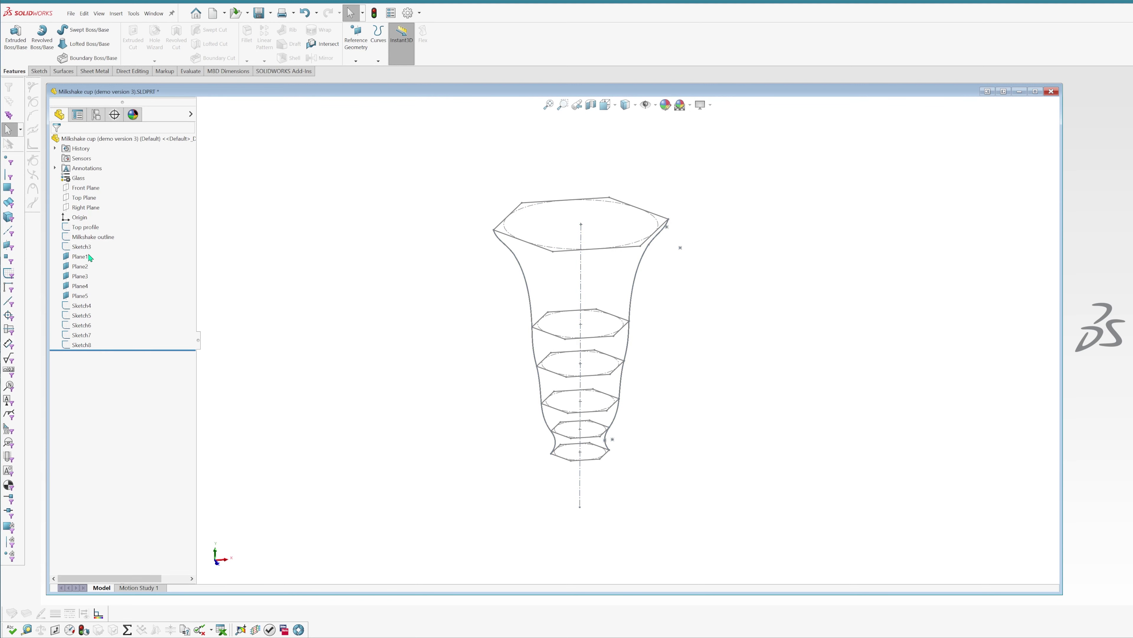
click(83, 251)
text(Guide curves)
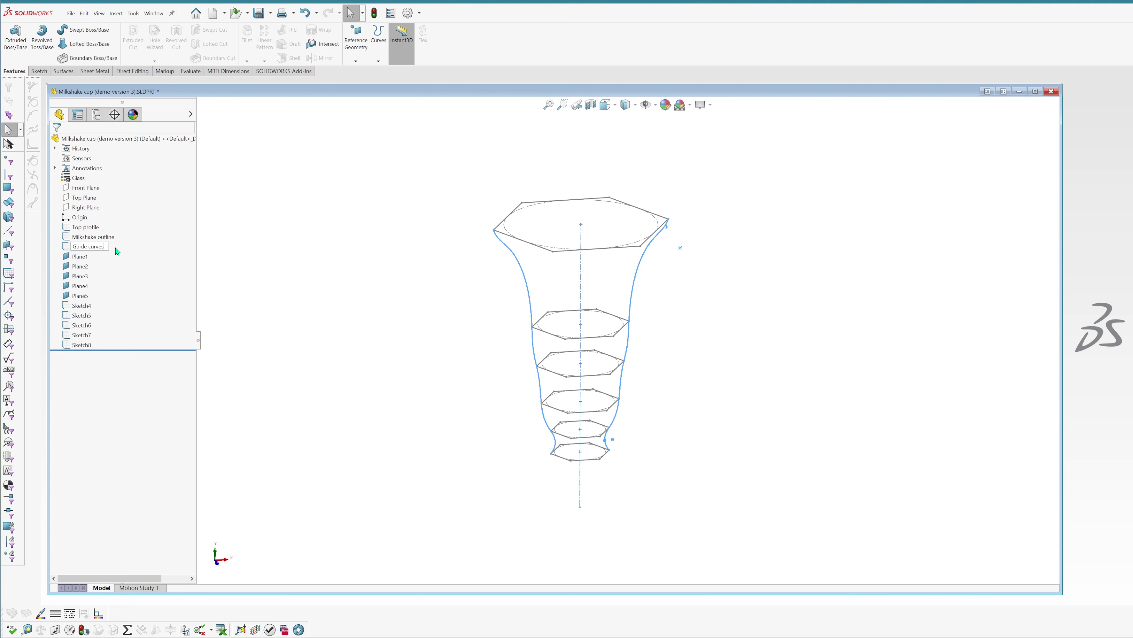
key(Return)
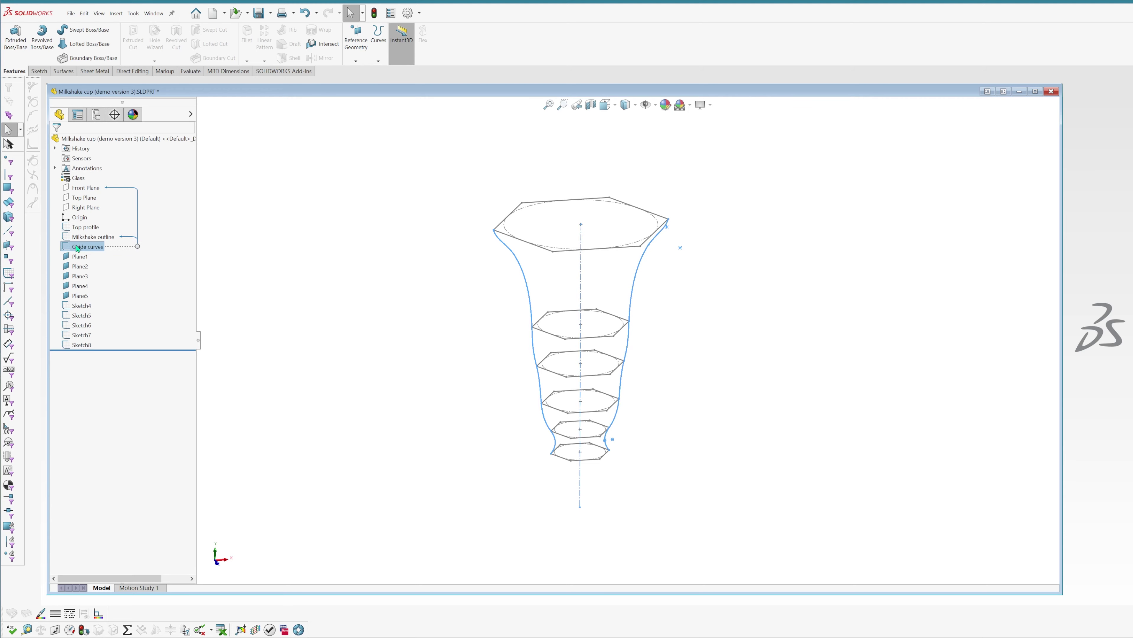
Step: Edit the Guide curves sketch and draw a line closing the cup's top
right_click(89, 246)
click(89, 223)
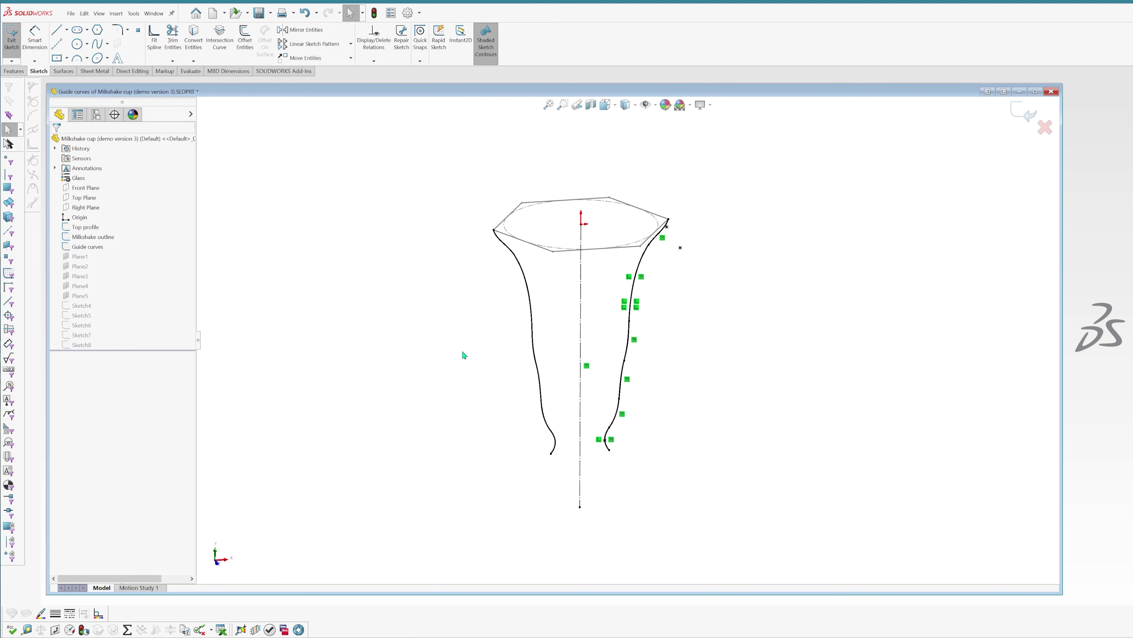
click(57, 30)
scroll(544, 197, down, 3)
click(456, 256)
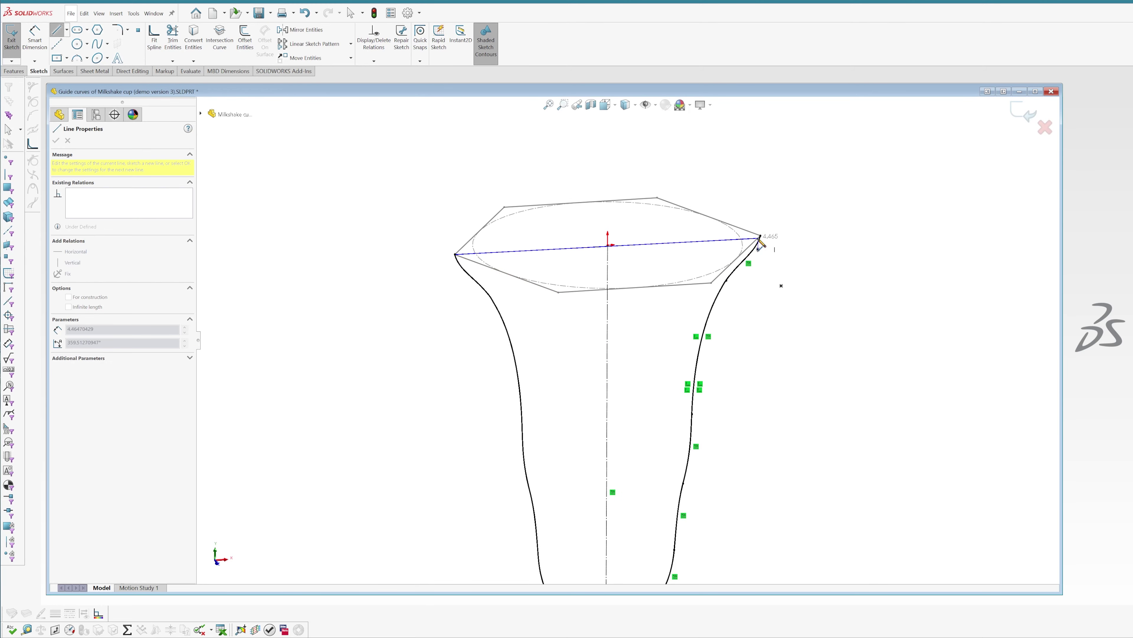
click(760, 235)
key(Escape)
Step: Draw a line across the cup's bottom to close the outline contour
scroll(685, 385, up, 3)
scroll(685, 385, down, 3)
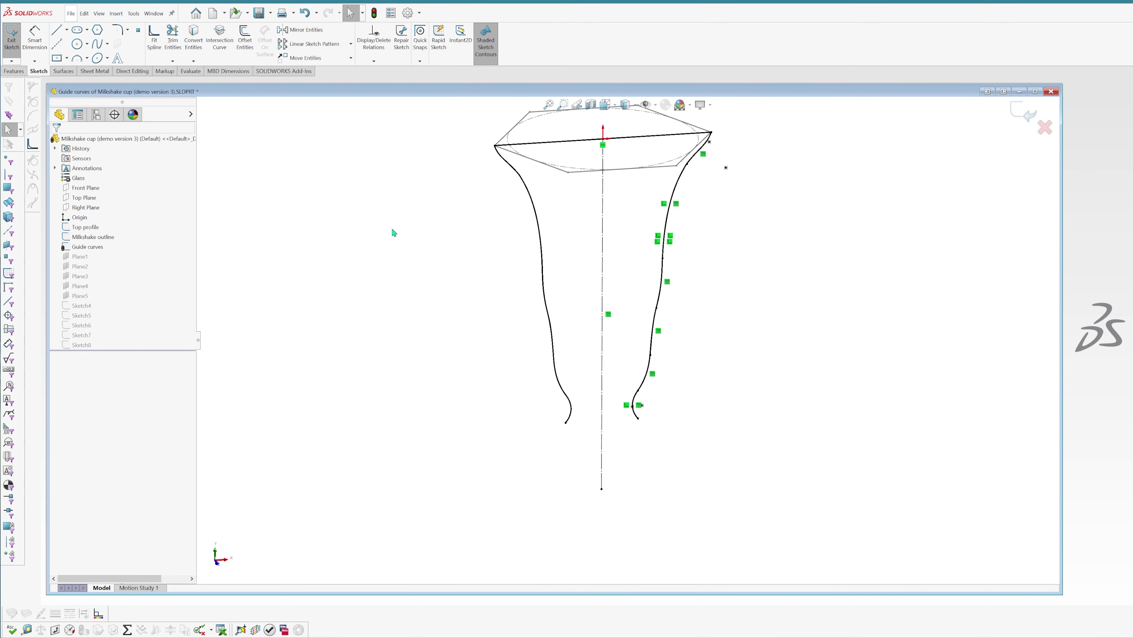
key(l)
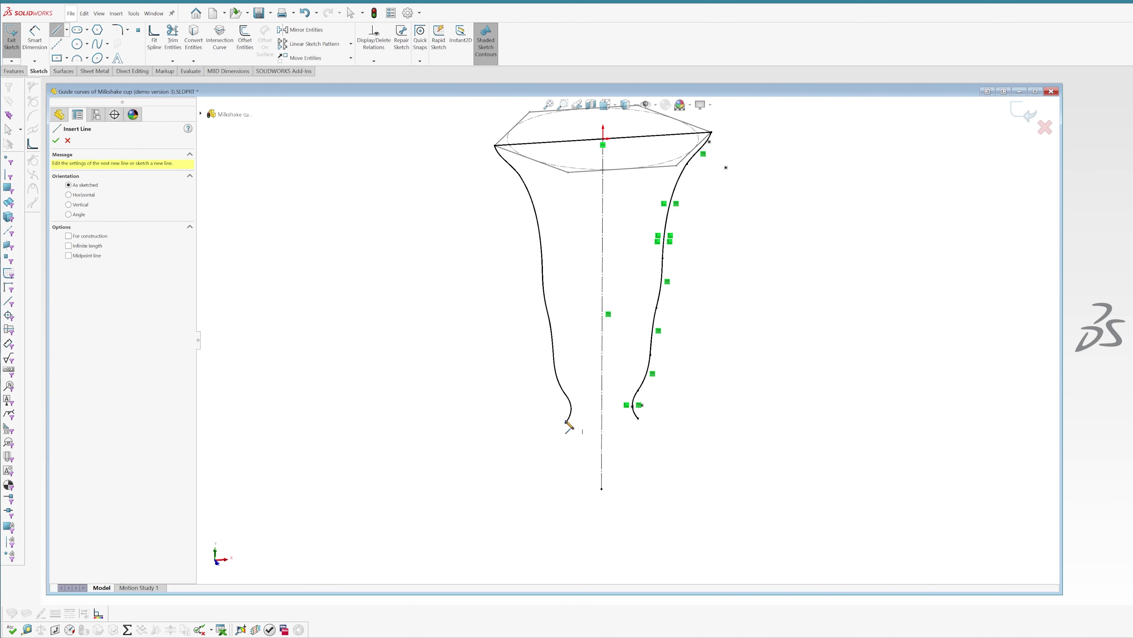
click(566, 421)
click(638, 418)
key(Escape)
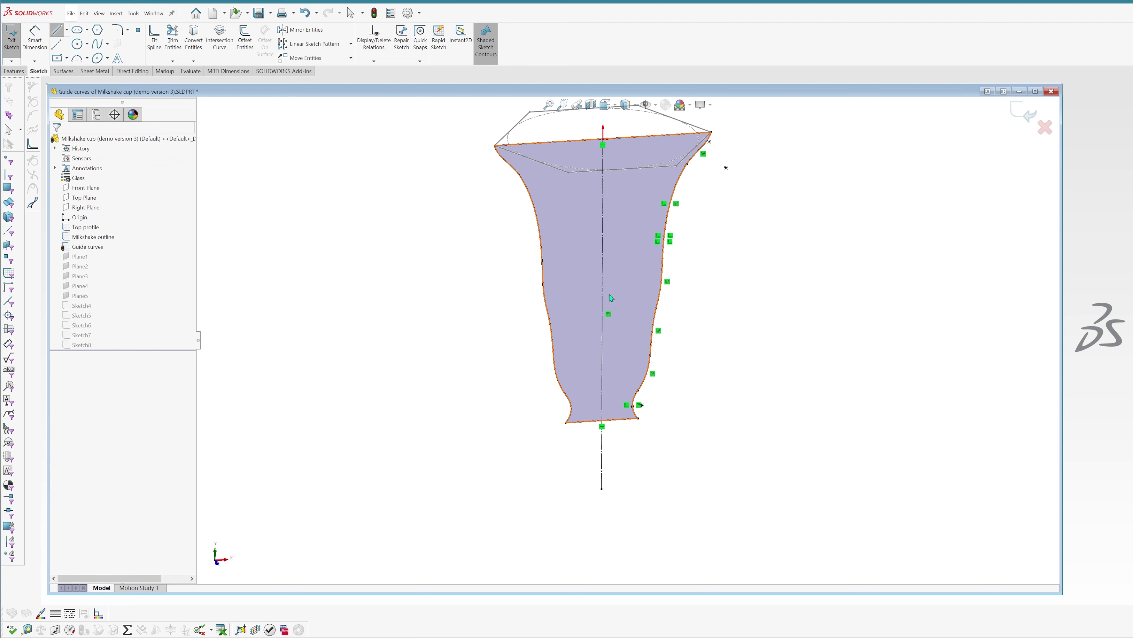
mouse_move(638, 415)
middle_down()
mouse_move(623, 290)
mouse_move(604, 311)
mouse_move(641, 182)
middle_up()
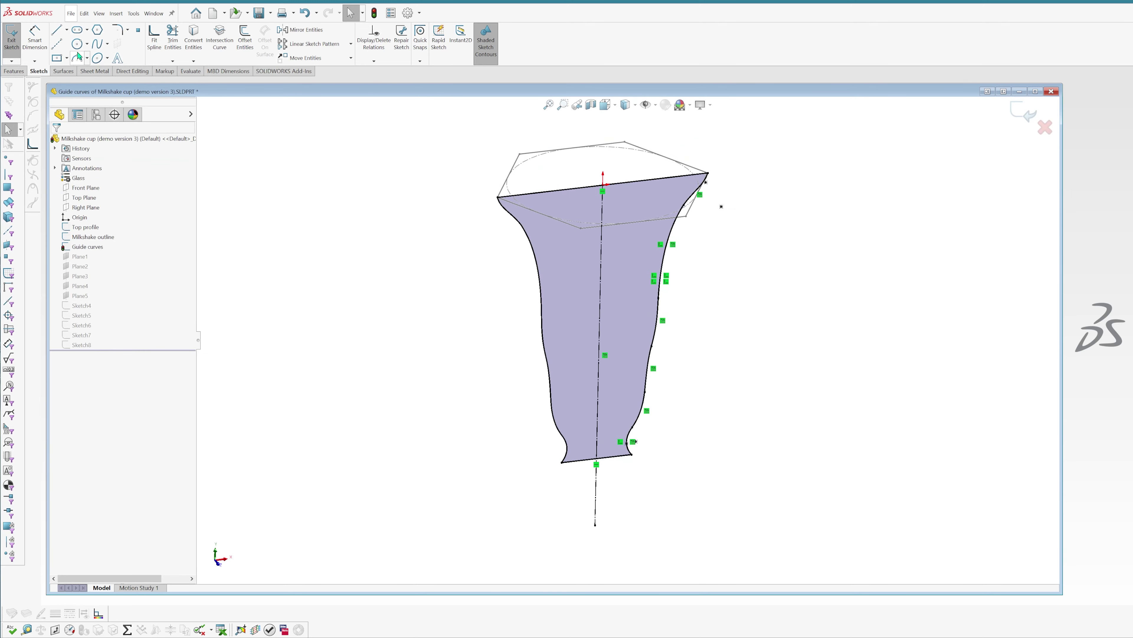
Step: Create a planar surface from the closed Guide curves sketch
click(63, 71)
click(187, 29)
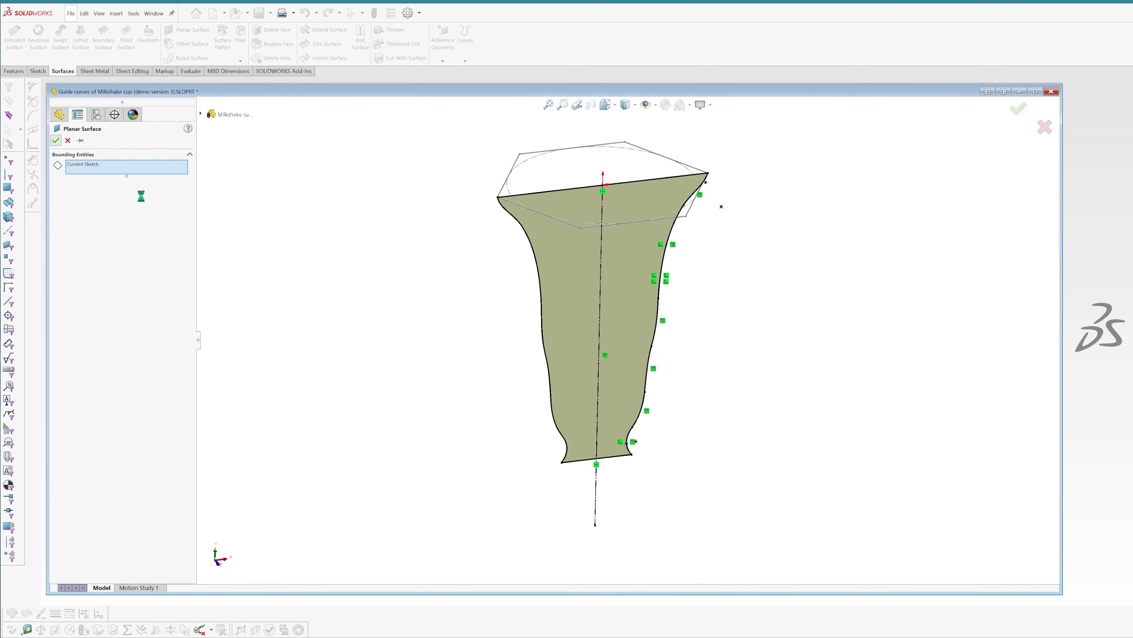
mouse_move(570, 253)
middle_down()
mouse_move(594, 243)
mouse_move(481, 236)
middle_up()
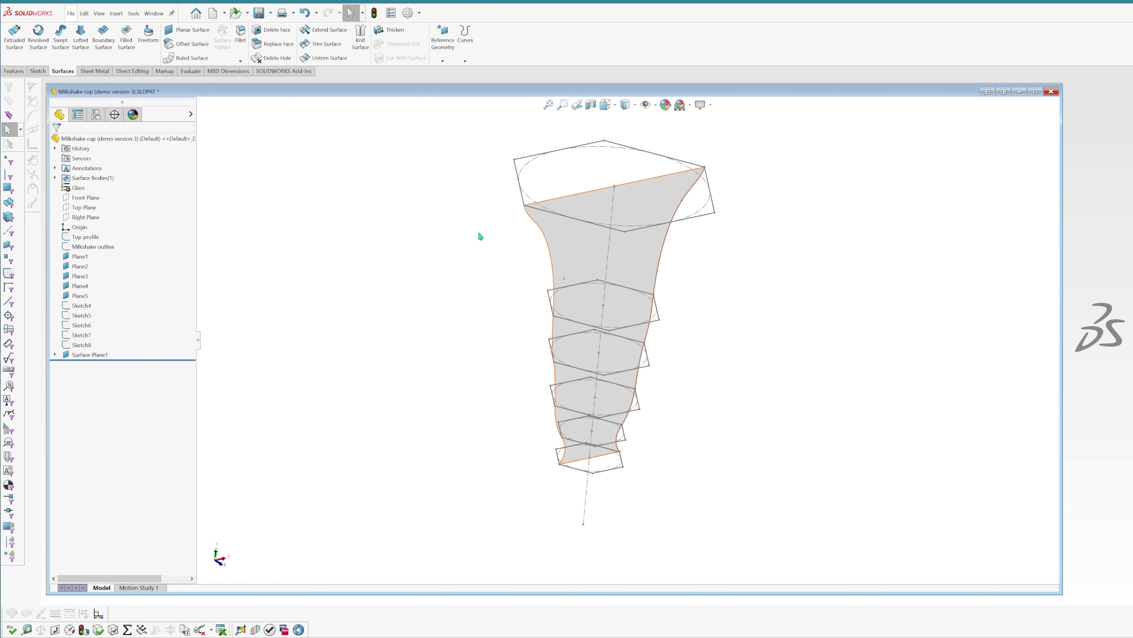
Step: Start a circular pattern about the cup's central line, Line2@Milkshake outline
click(13, 70)
click(264, 61)
click(286, 80)
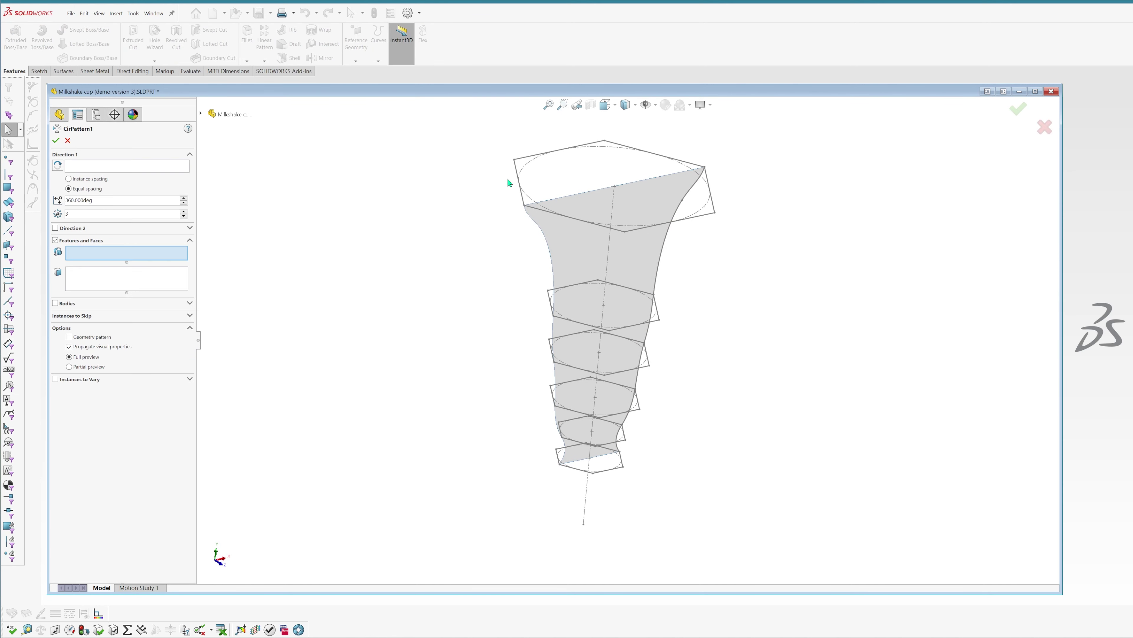
click(98, 168)
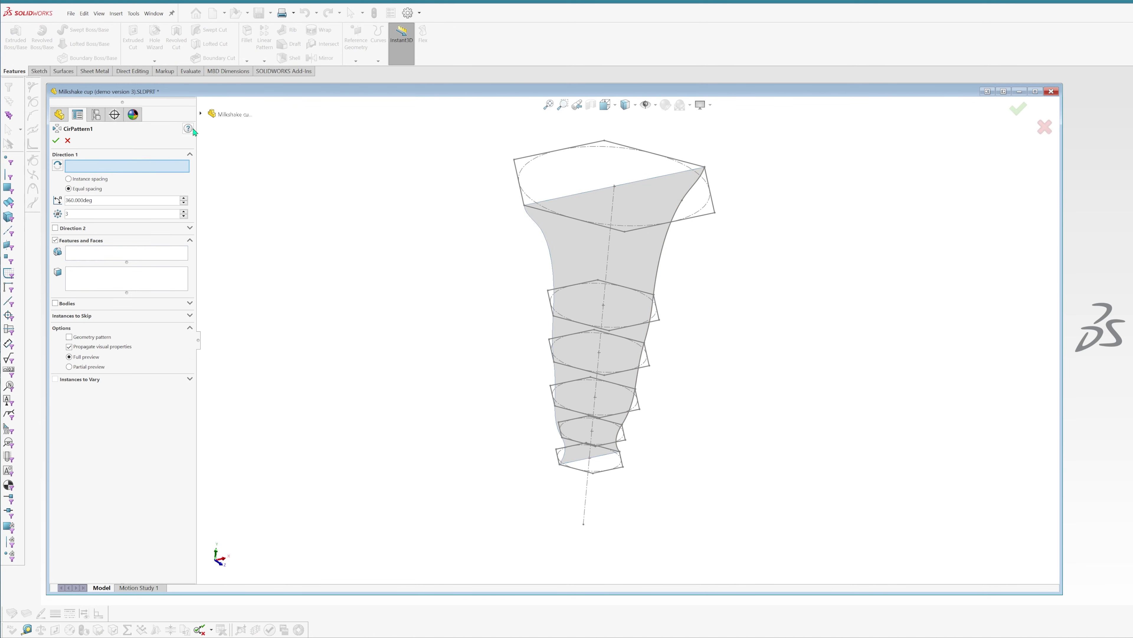
click(200, 115)
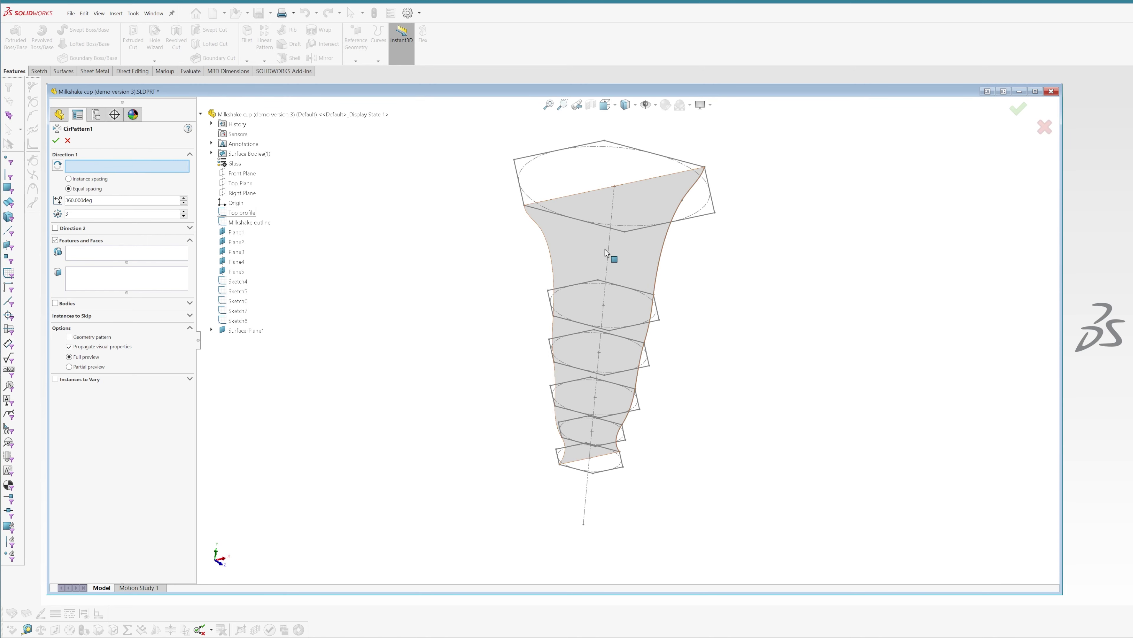
middle_drag(605, 252, 613, 468)
click(599, 497)
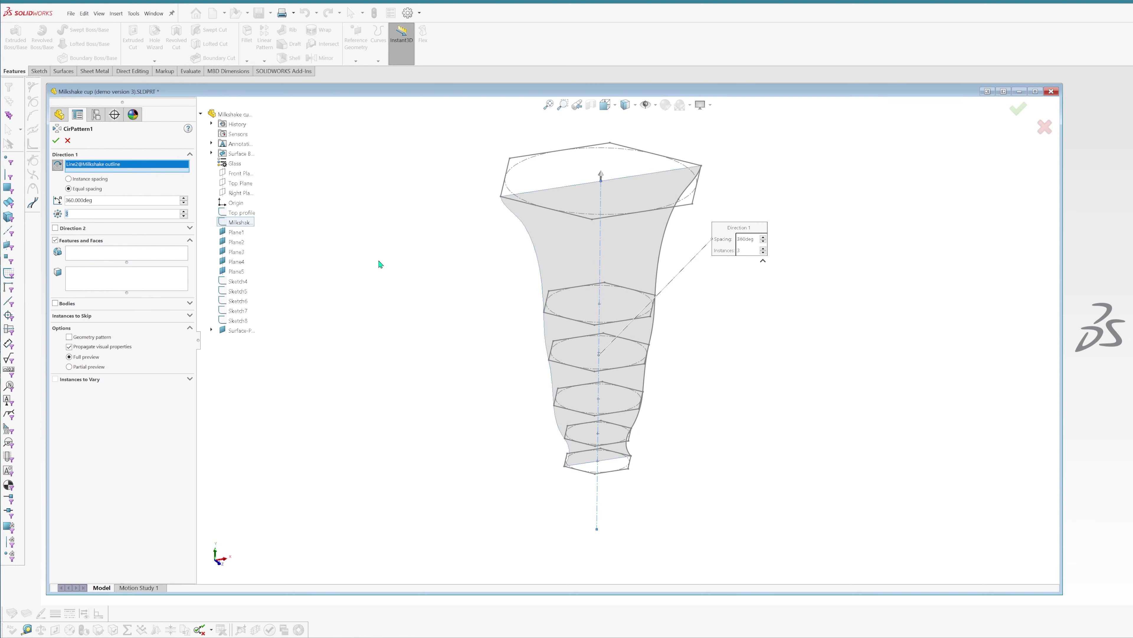
middle_drag(379, 264, 388, 269)
Step: Pattern Surface-Plane1 as a body, 3 equal instances over 360°, and accept
click(55, 240)
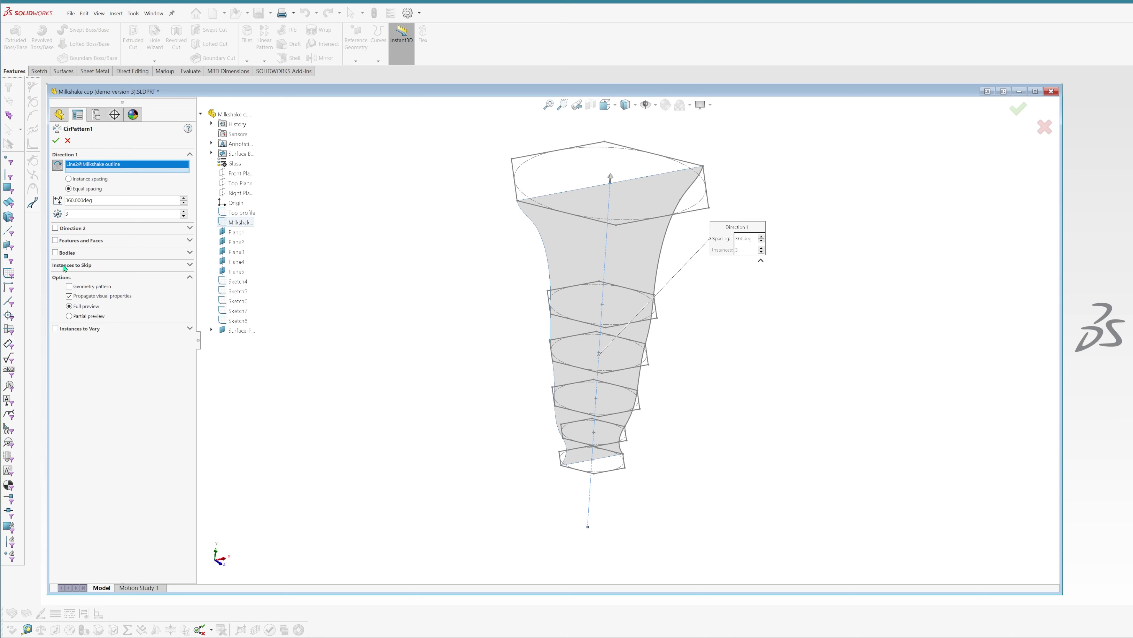
click(211, 153)
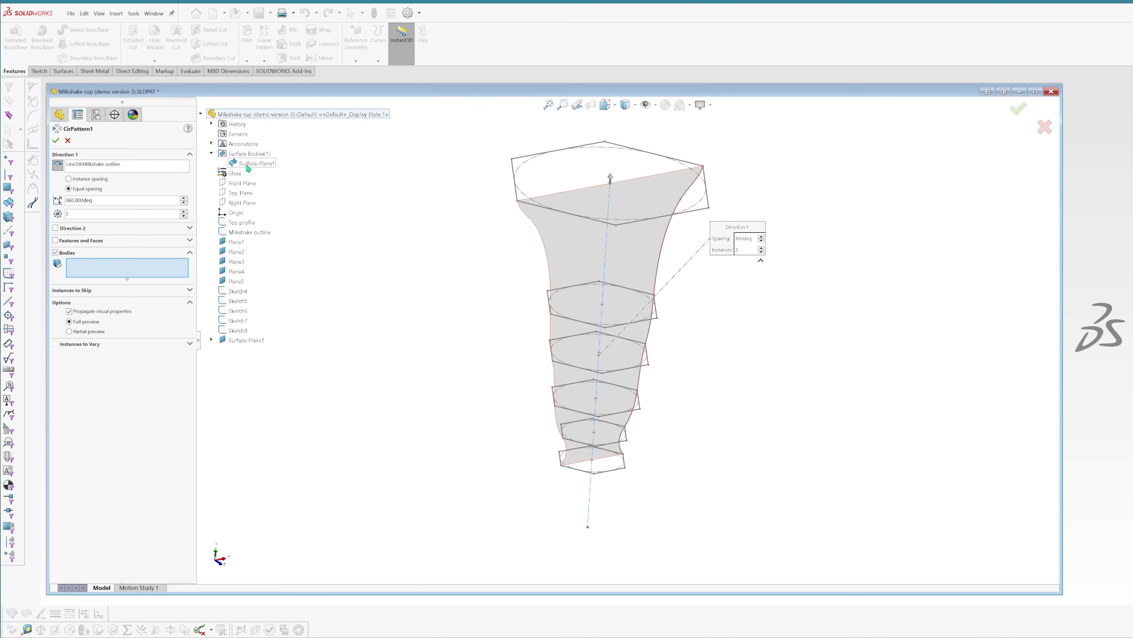
click(244, 163)
mouse_move(575, 268)
middle_down()
mouse_move(589, 285)
mouse_move(554, 201)
mouse_move(509, 223)
mouse_move(560, 152)
mouse_move(527, 185)
middle_up()
key(Return)
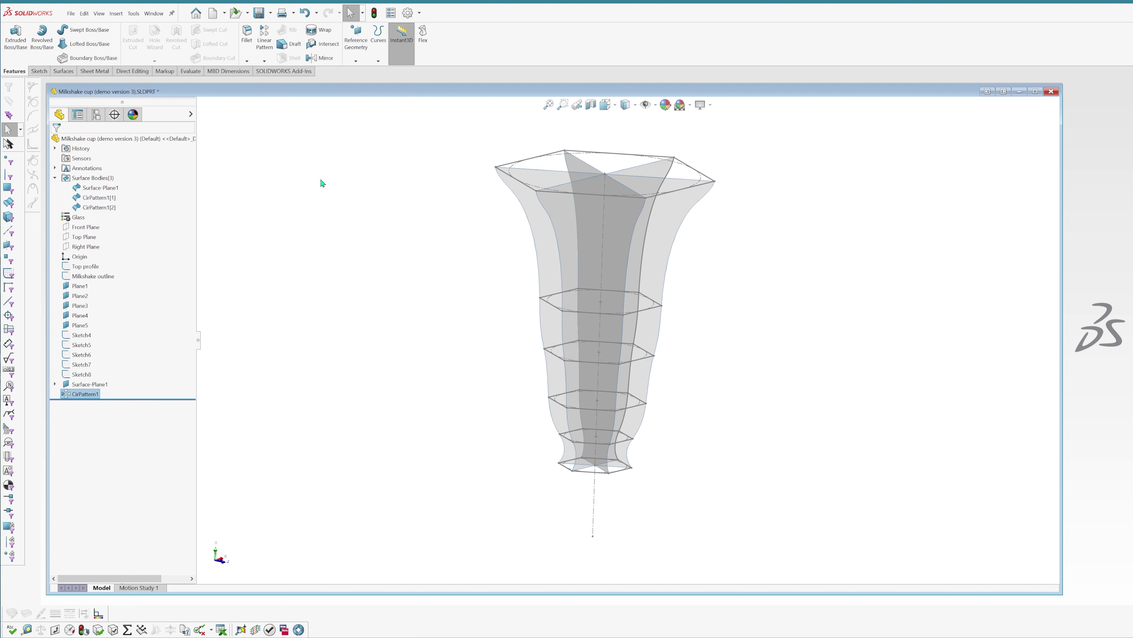
Step: Start a 3D sketch and convert the cup's left outer edge into it
click(39, 71)
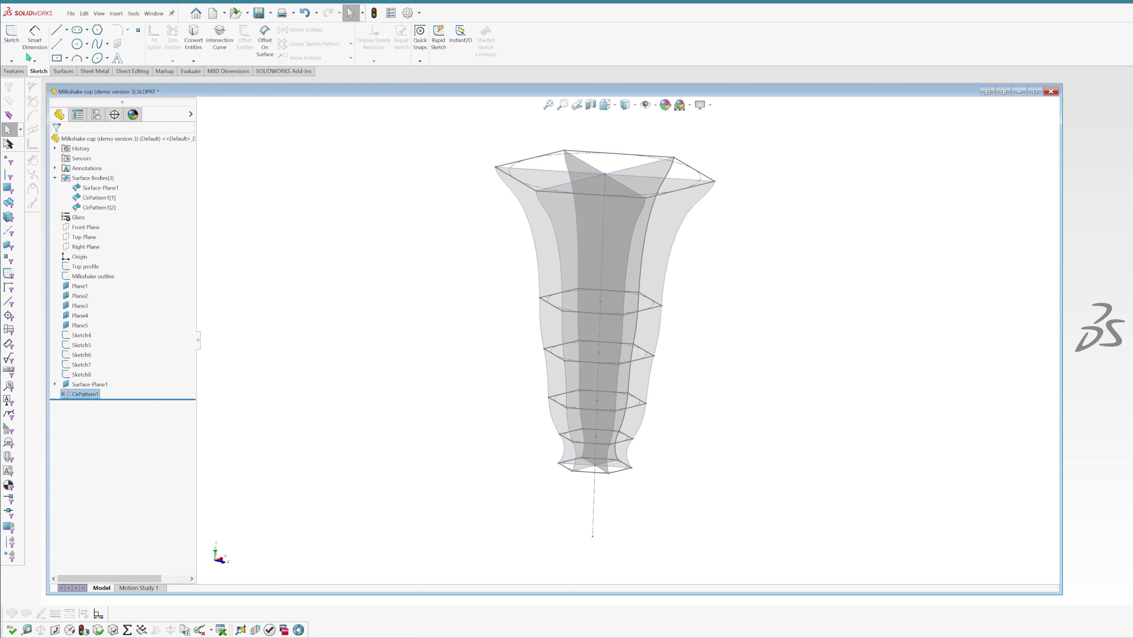
click(11, 61)
click(45, 82)
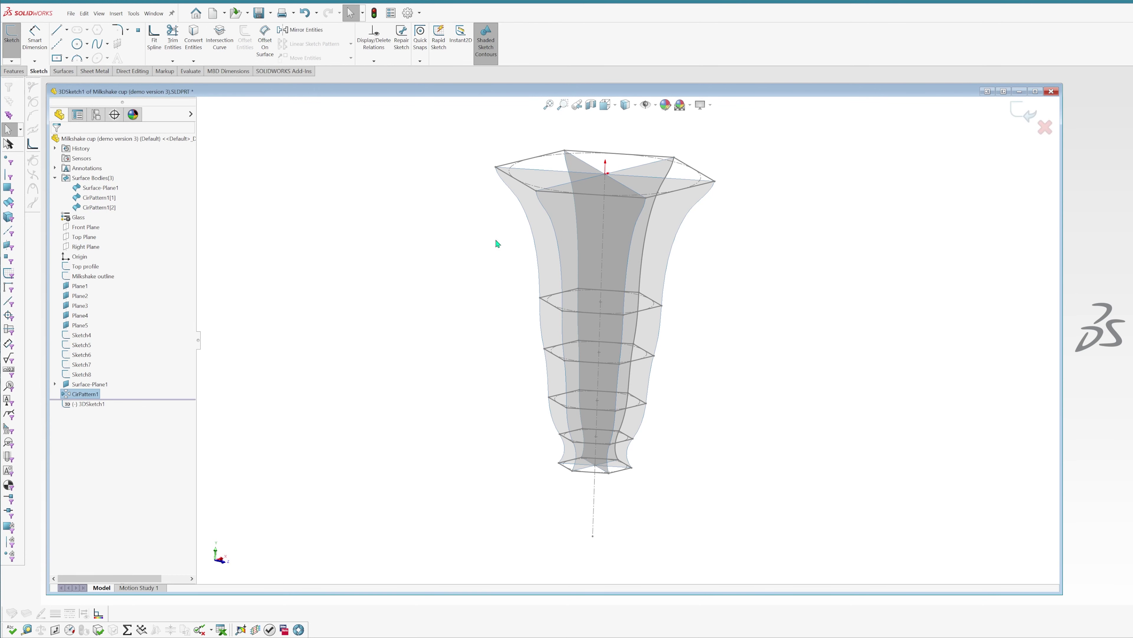
click(531, 225)
click(467, 313)
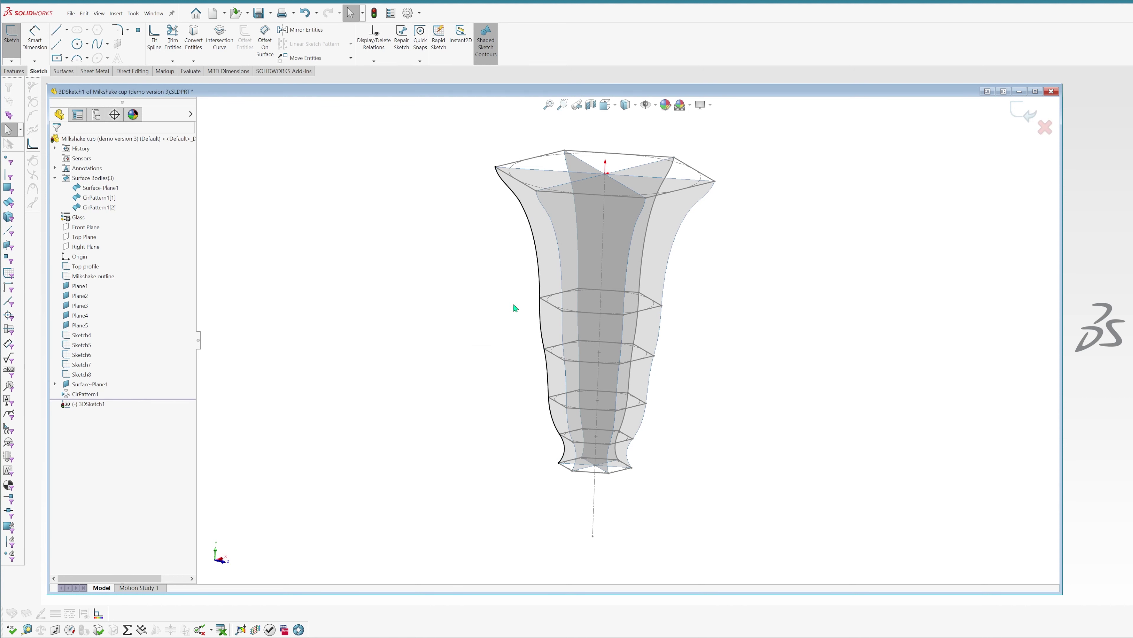
Step: Convert edges of the patterned surfaces into the 3D sketch
click(560, 265)
key(s)
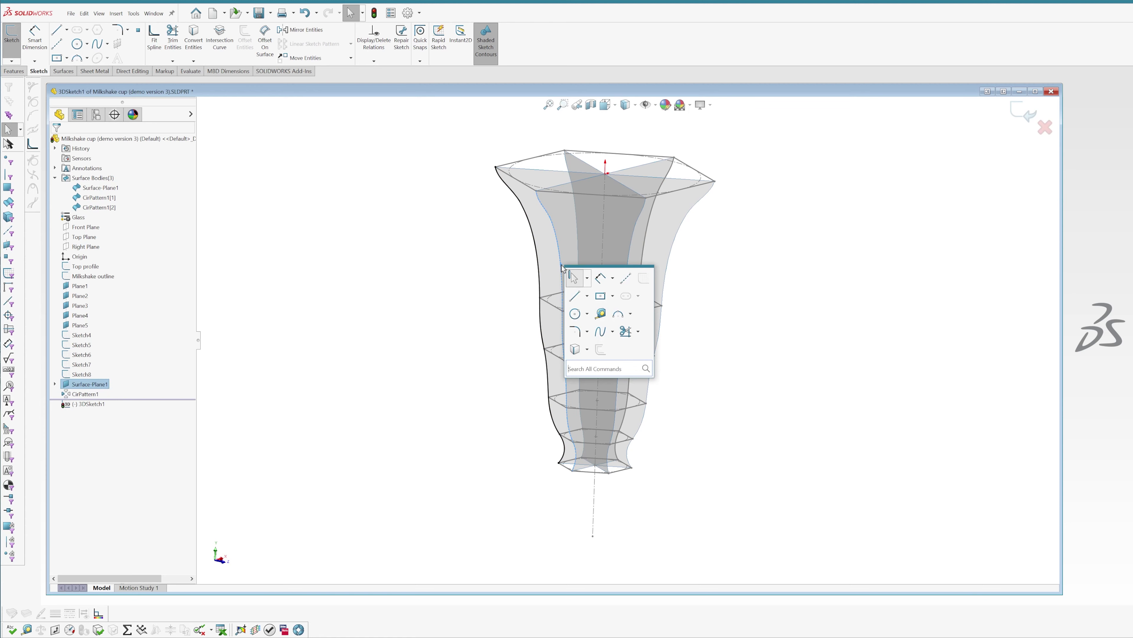
middle_drag(573, 348, 580, 275)
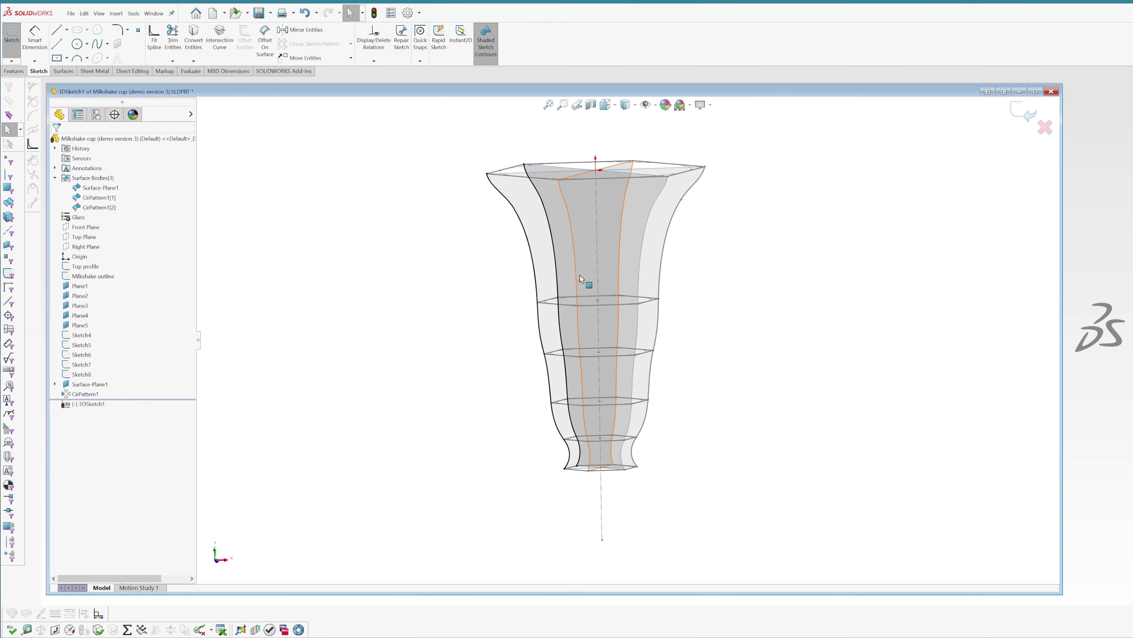
click(576, 274)
key(s)
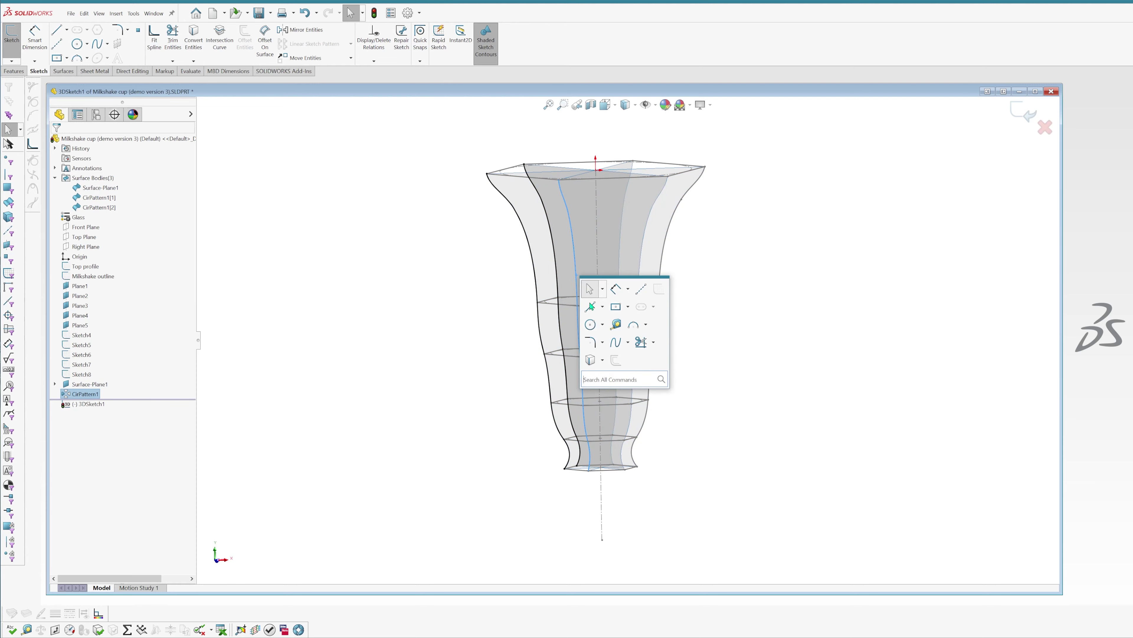
mouse_move(576, 275)
middle_down()
mouse_move(563, 276)
mouse_move(567, 285)
middle_up()
click(567, 286)
key(s)
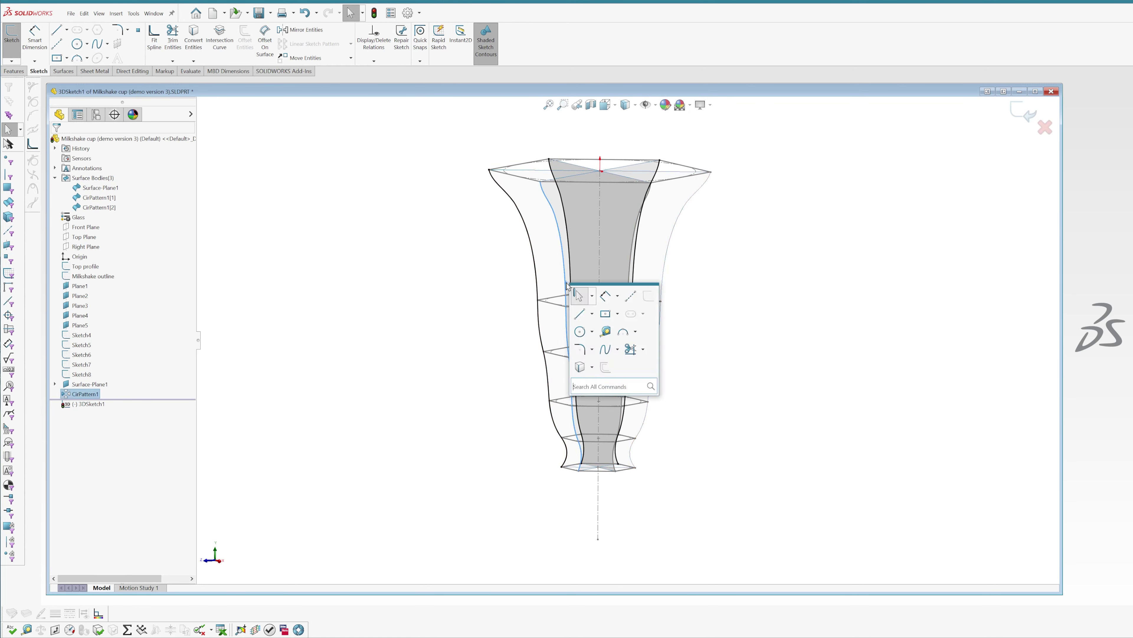
key(Escape)
Step: Add the remaining patterned surface outlines to the 3D sketch
mouse_move(615, 334)
middle_down()
mouse_move(571, 278)
mouse_move(529, 295)
middle_up()
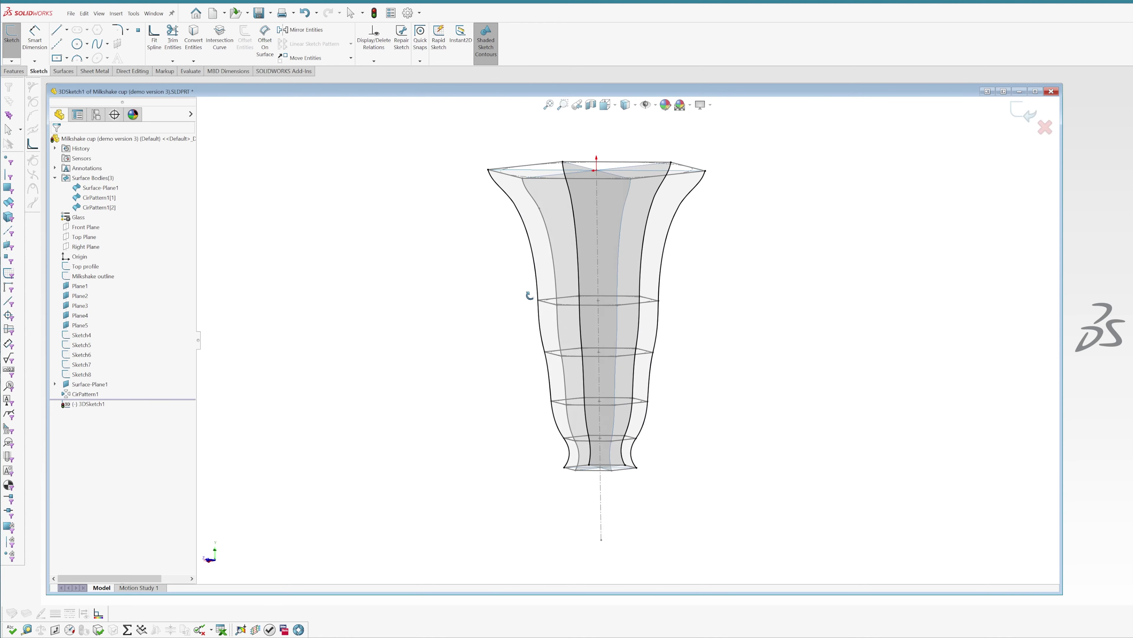
click(567, 288)
key(s)
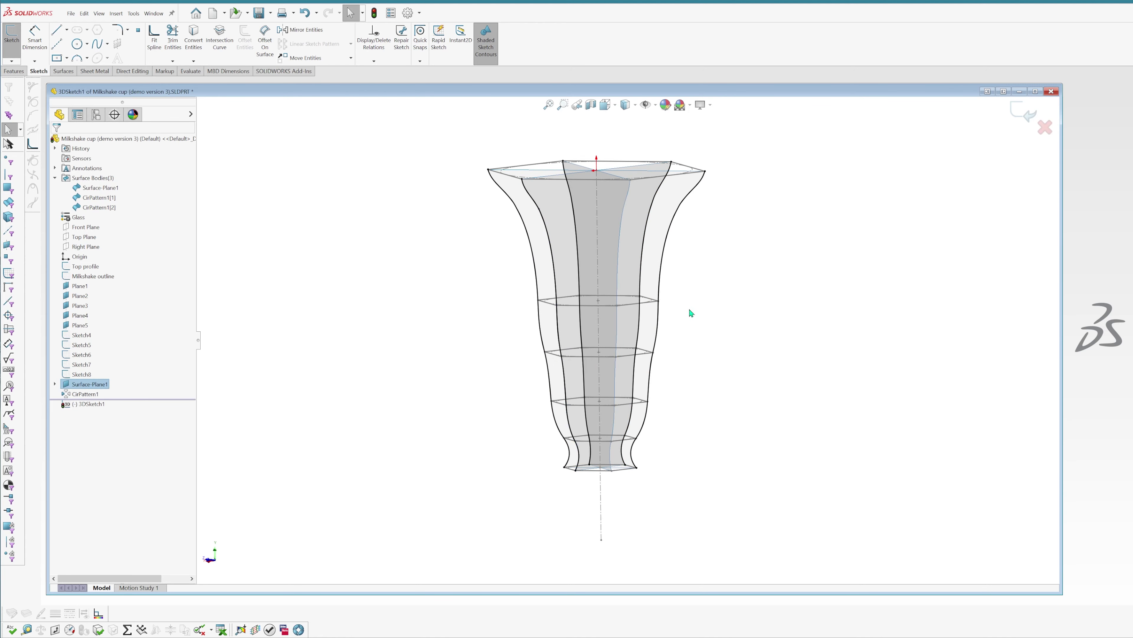
click(691, 313)
mouse_move(691, 312)
middle_down()
mouse_move(620, 286)
mouse_move(576, 293)
middle_up()
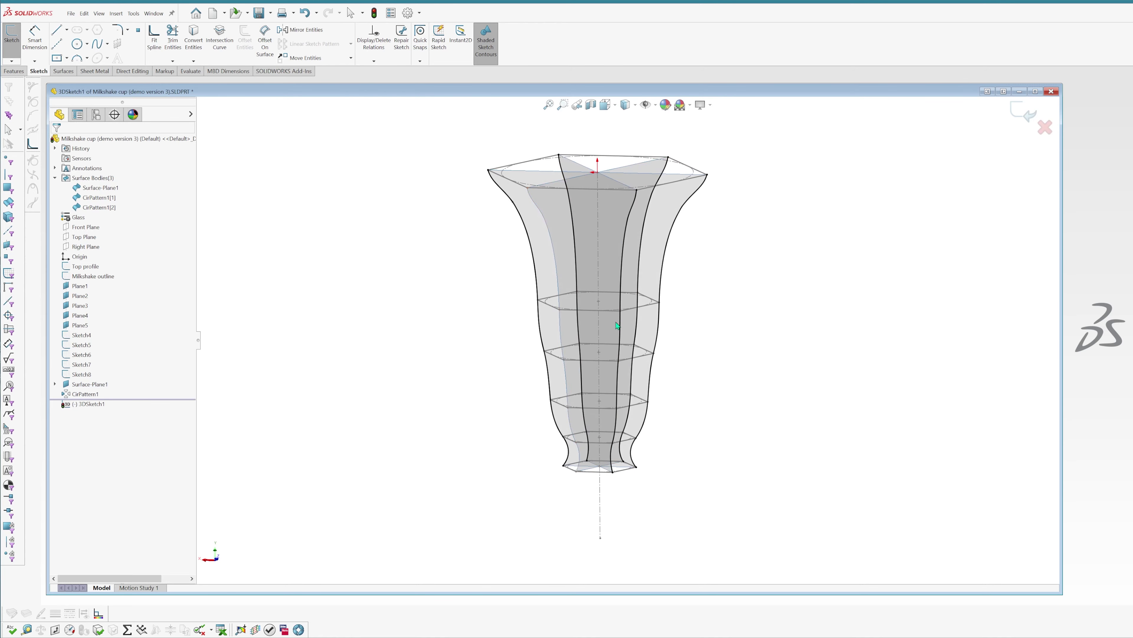
click(558, 288)
key(s)
click(693, 312)
mouse_move(692, 313)
middle_down()
mouse_move(656, 410)
mouse_move(656, 346)
mouse_move(689, 318)
mouse_move(729, 316)
mouse_move(741, 385)
mouse_move(716, 367)
middle_up()
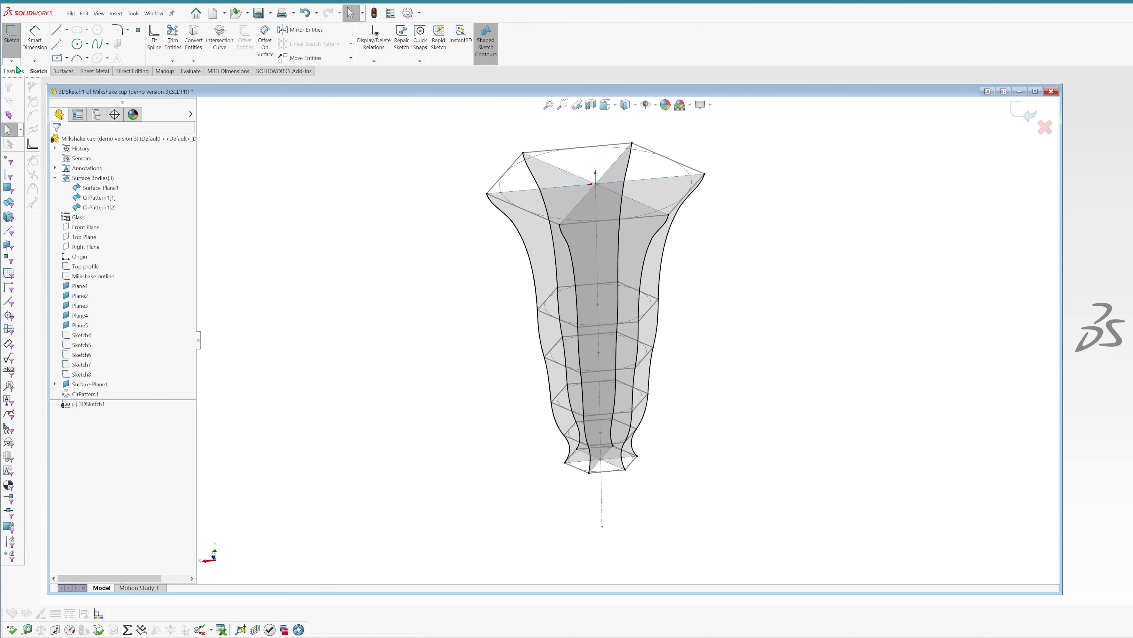
Step: Exit the 3D sketch and rename it 'Guide curves entire'
click(11, 35)
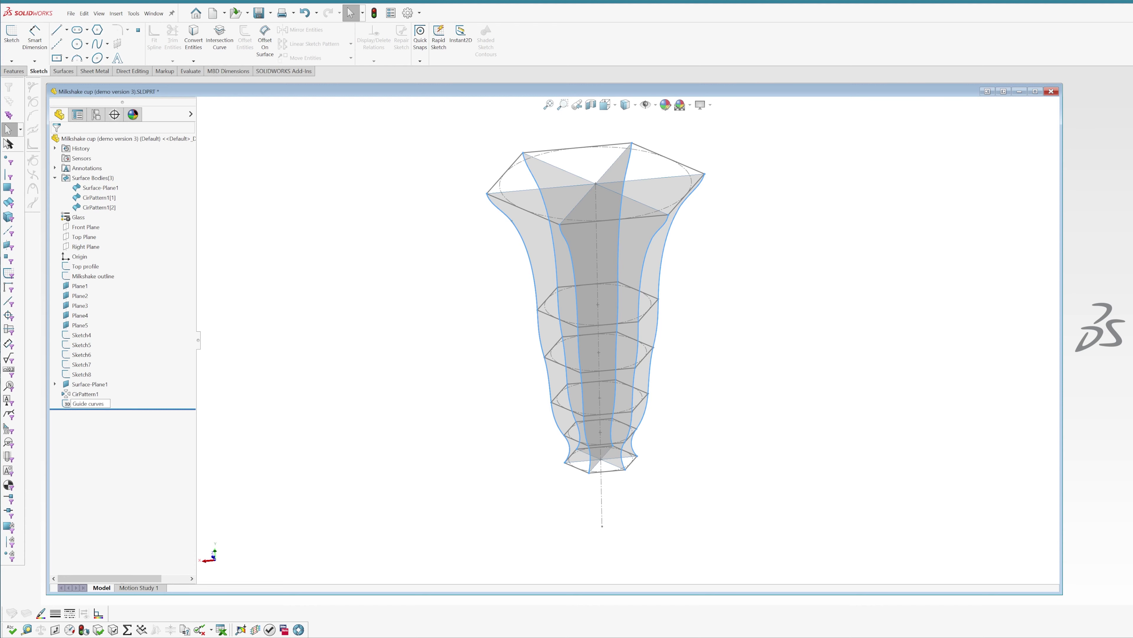
click(405, 431)
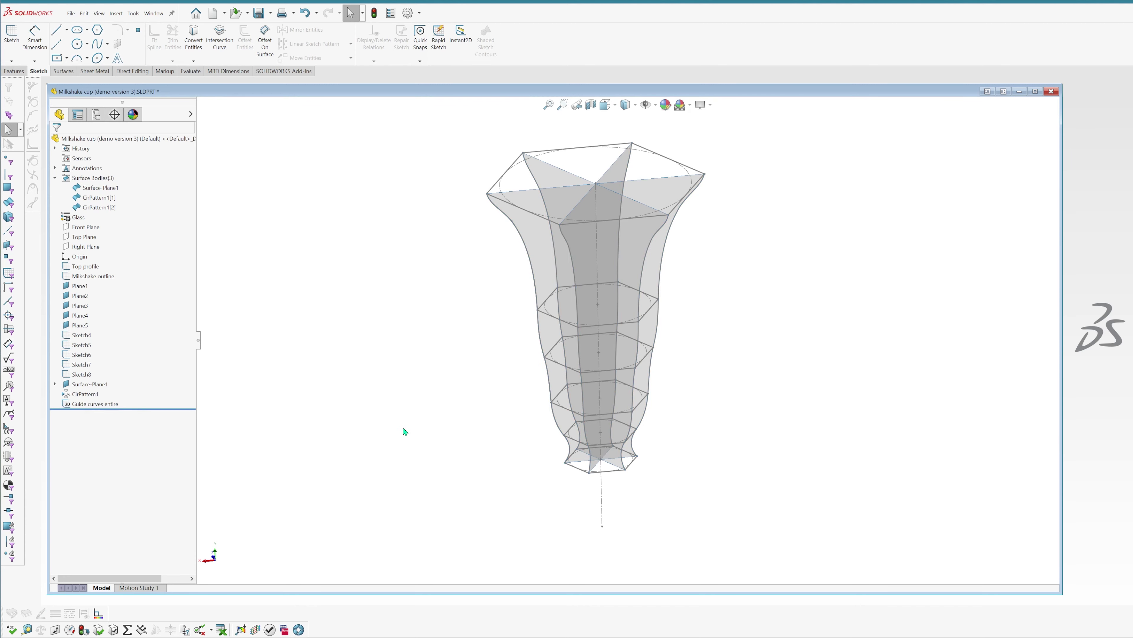
middle_drag(574, 339, 587, 333)
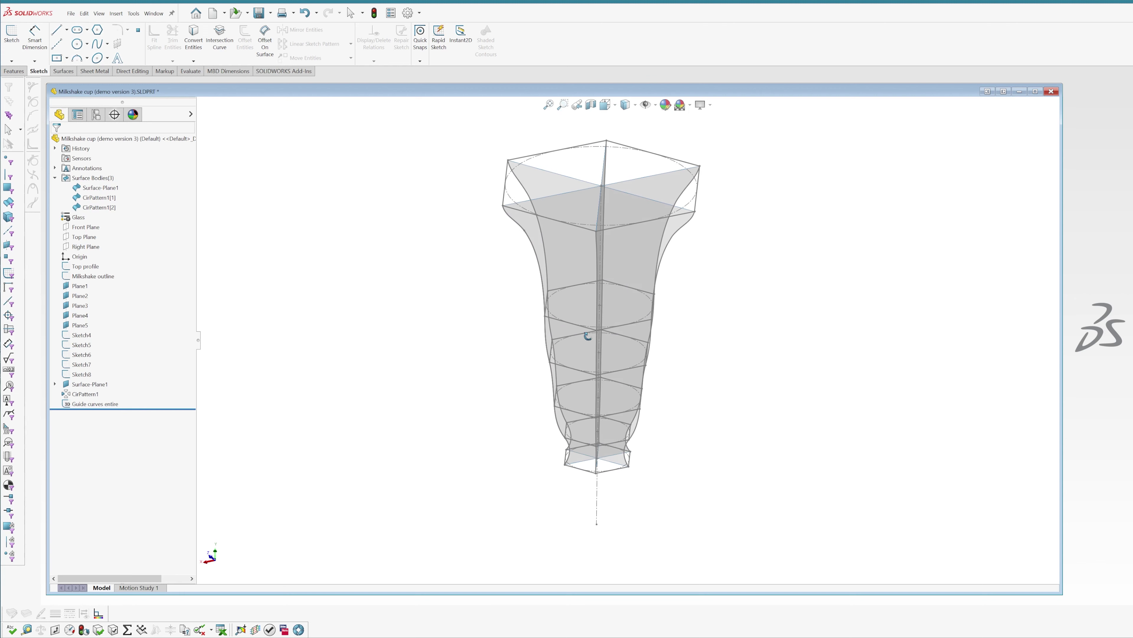
click(14, 71)
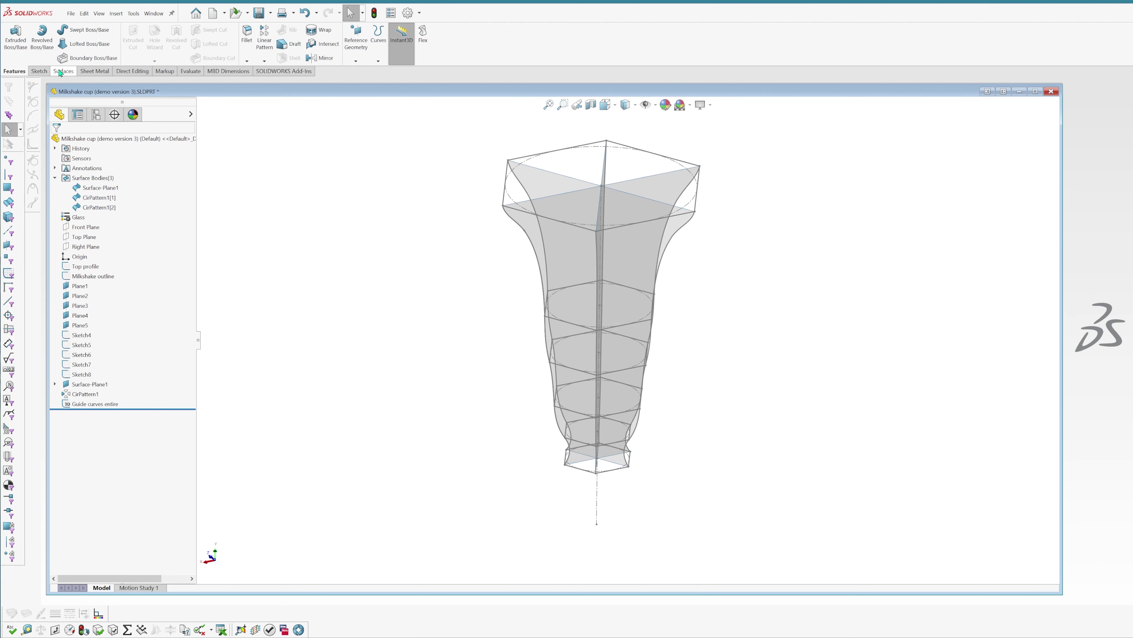
Step: Start a lofted boss with Top profile and Sketch4–Sketch8 as profiles
click(88, 43)
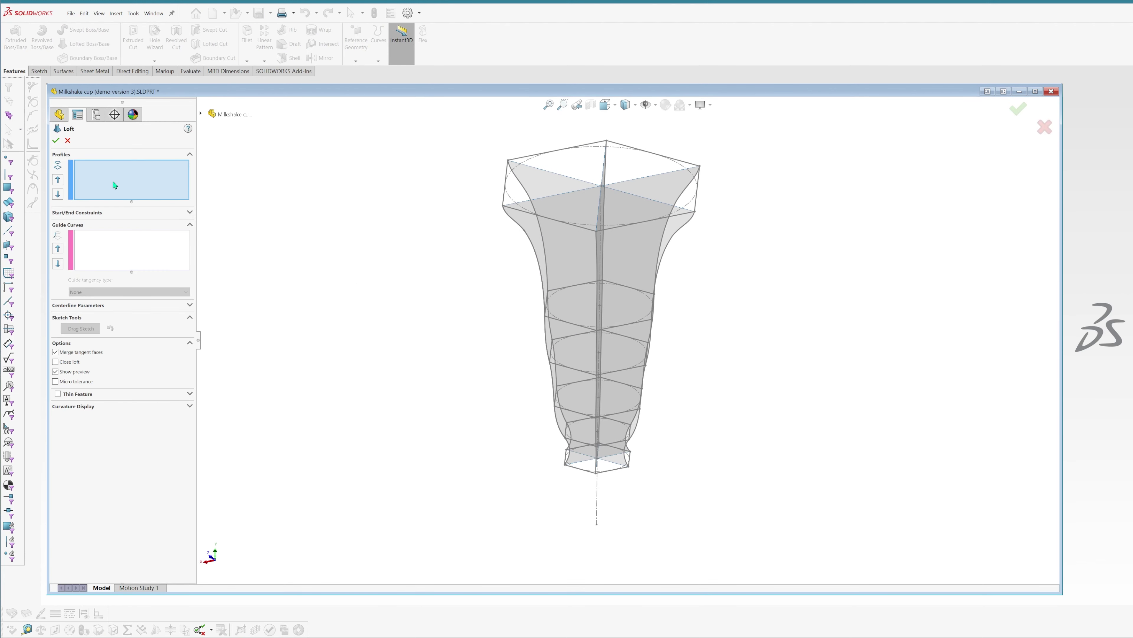
click(202, 114)
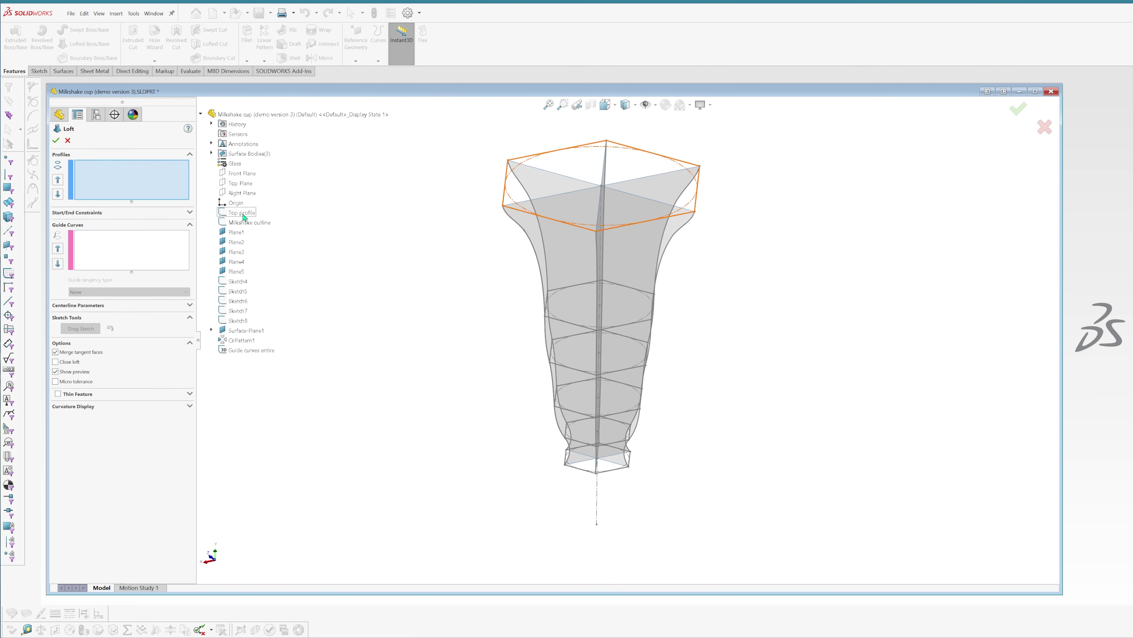
click(243, 213)
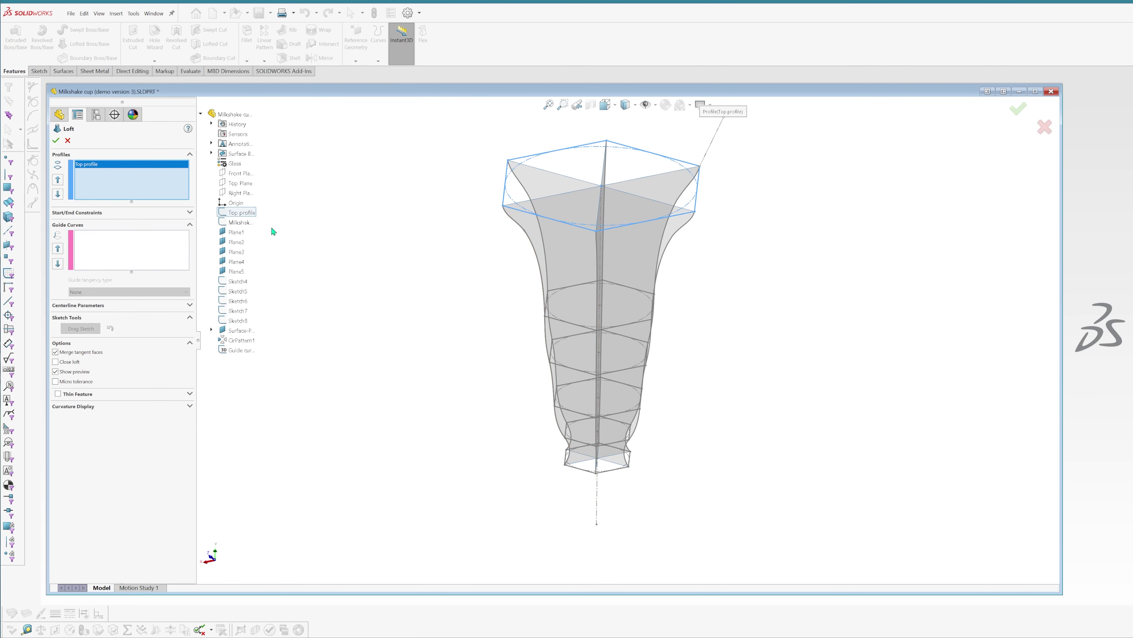
click(239, 282)
click(238, 292)
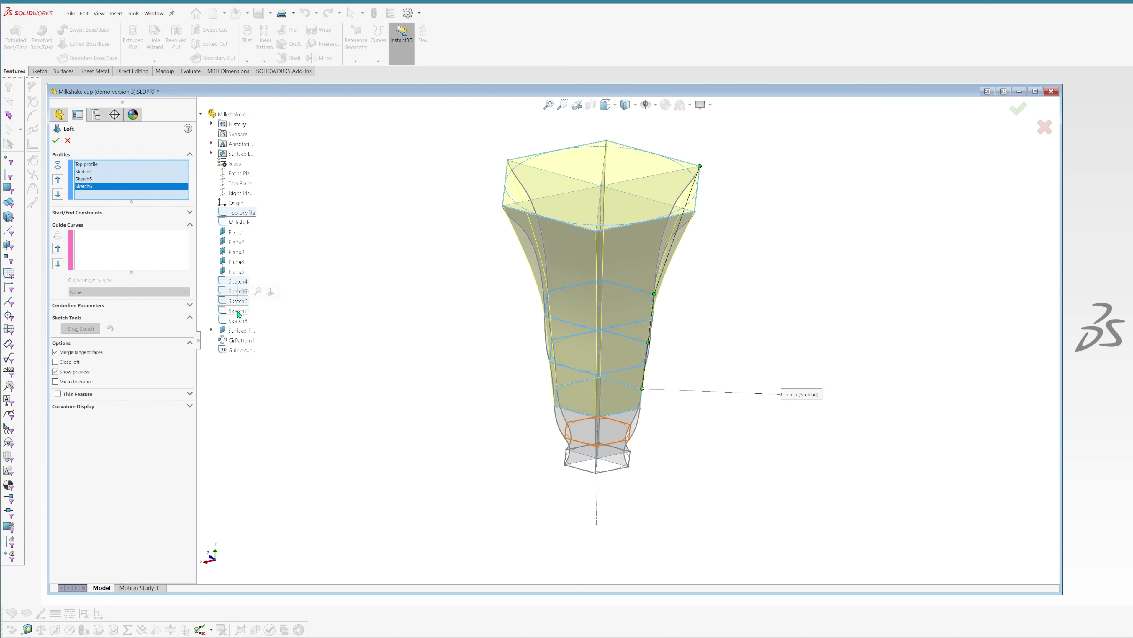
click(239, 311)
click(238, 322)
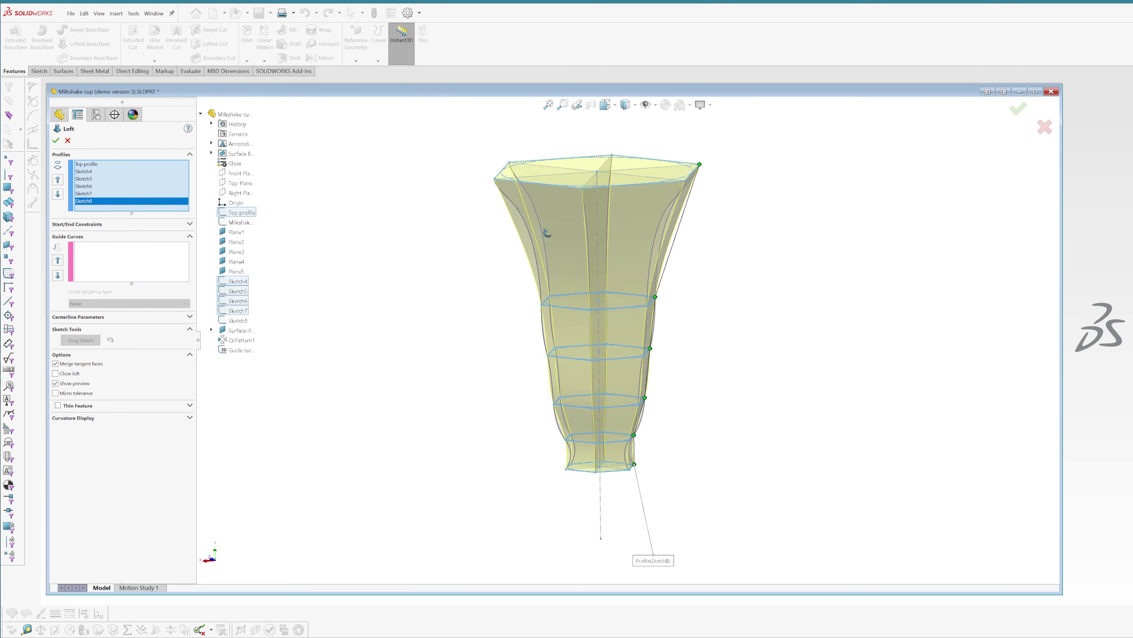
Step: Add the first three cup edges as loft guide curves
click(146, 268)
scroll(520, 213, down, 2)
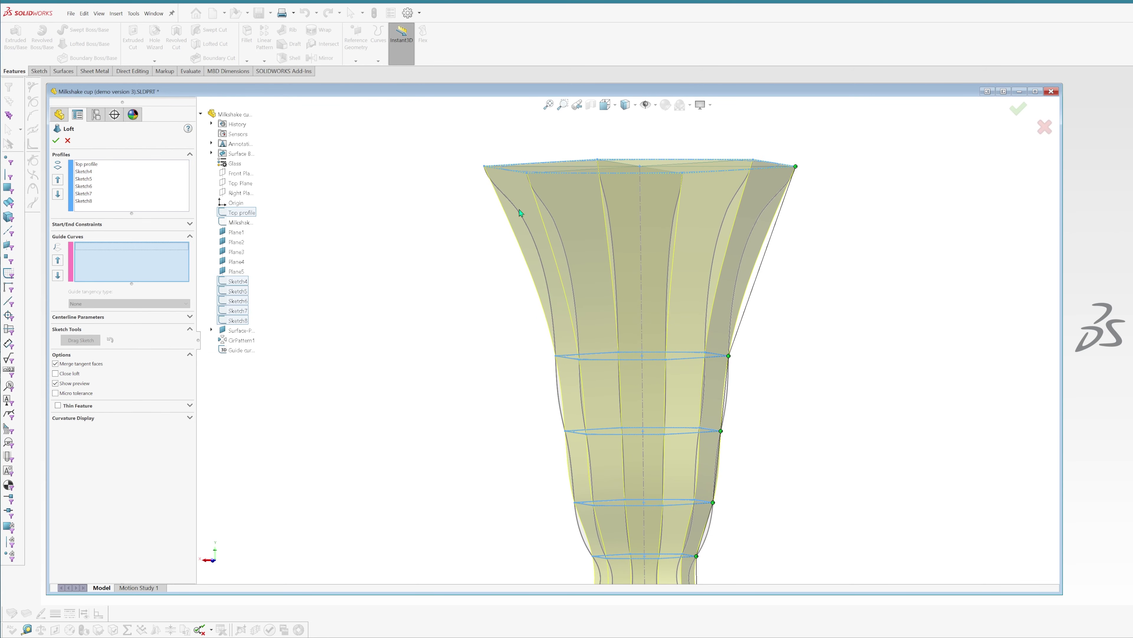
click(515, 205)
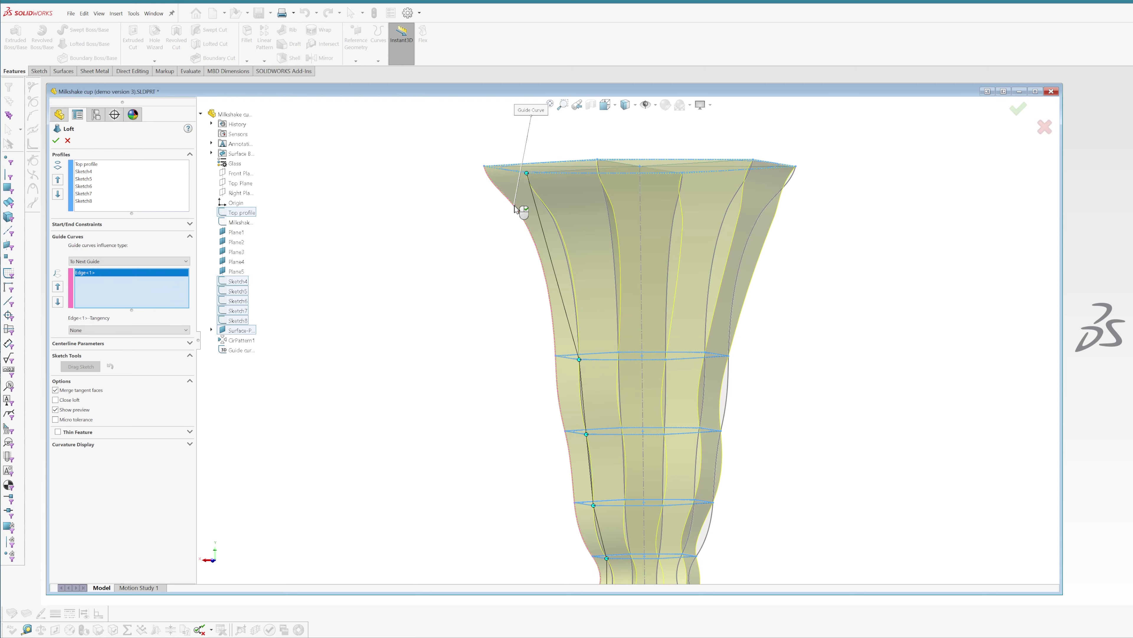
scroll(554, 249, up, 2)
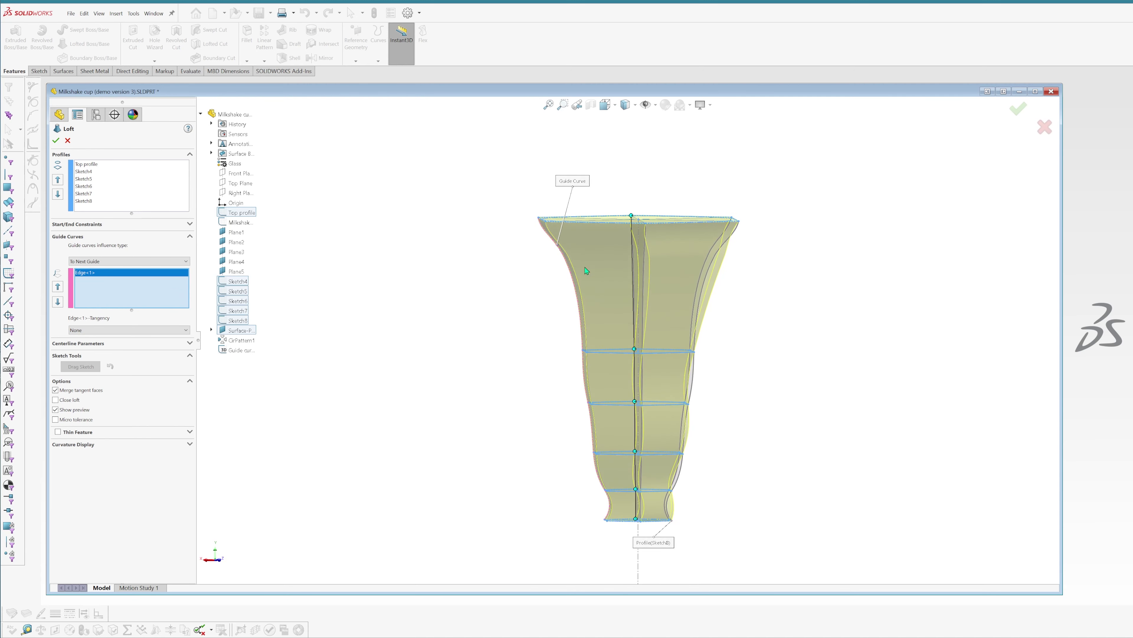
scroll(527, 250, down, 3)
scroll(528, 263, down, 2)
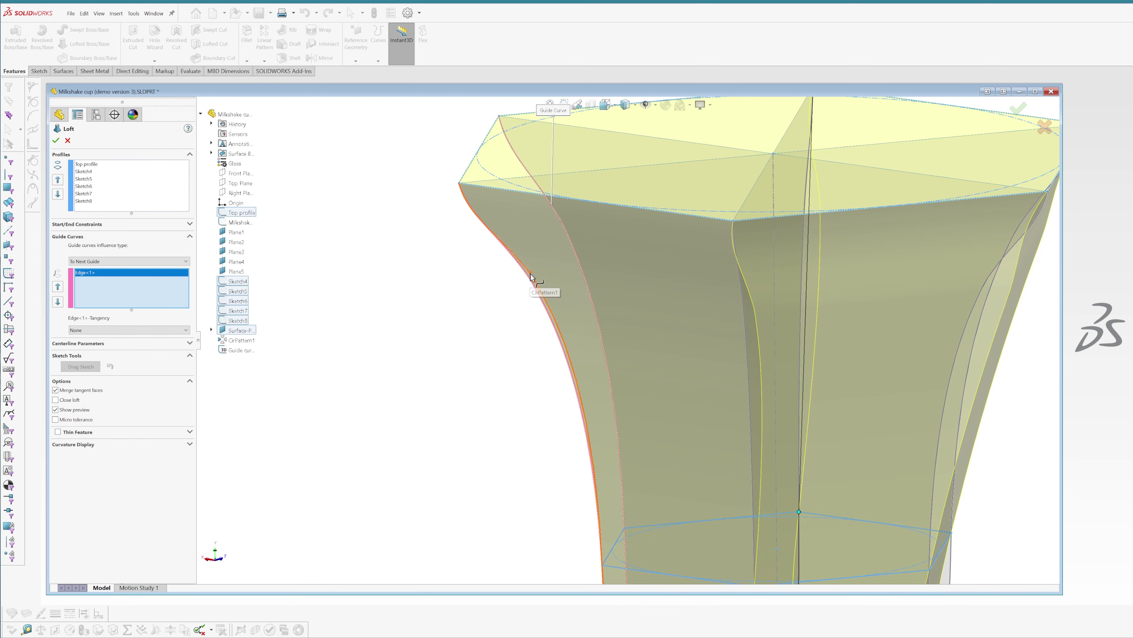
click(536, 278)
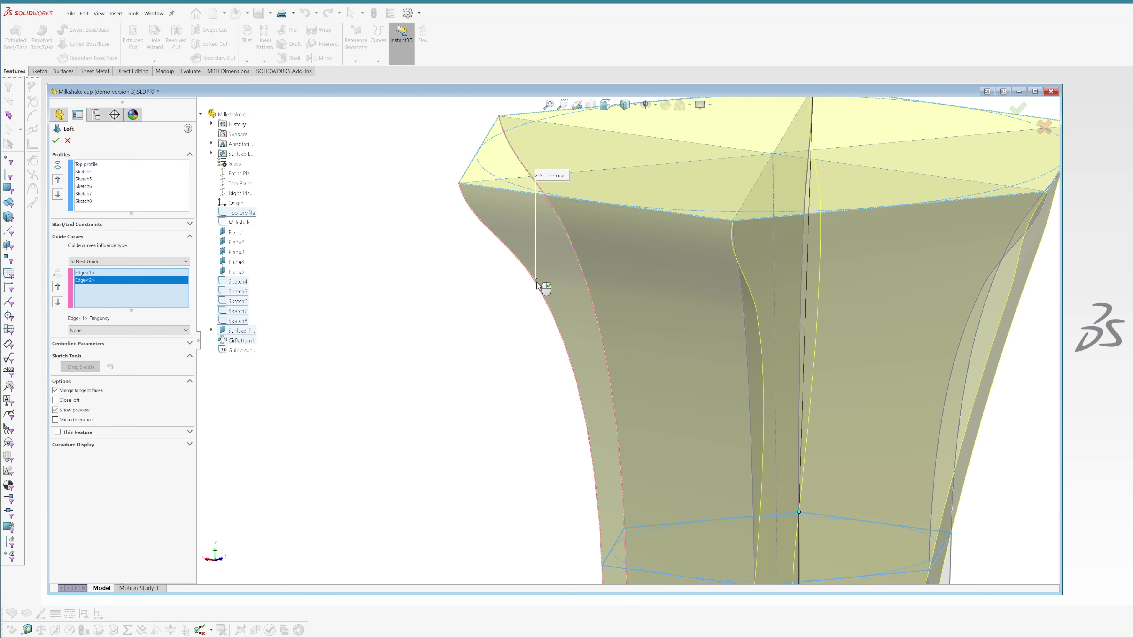
scroll(606, 322, up, 3)
middle_drag(607, 322, 594, 328)
scroll(589, 330, down, 4)
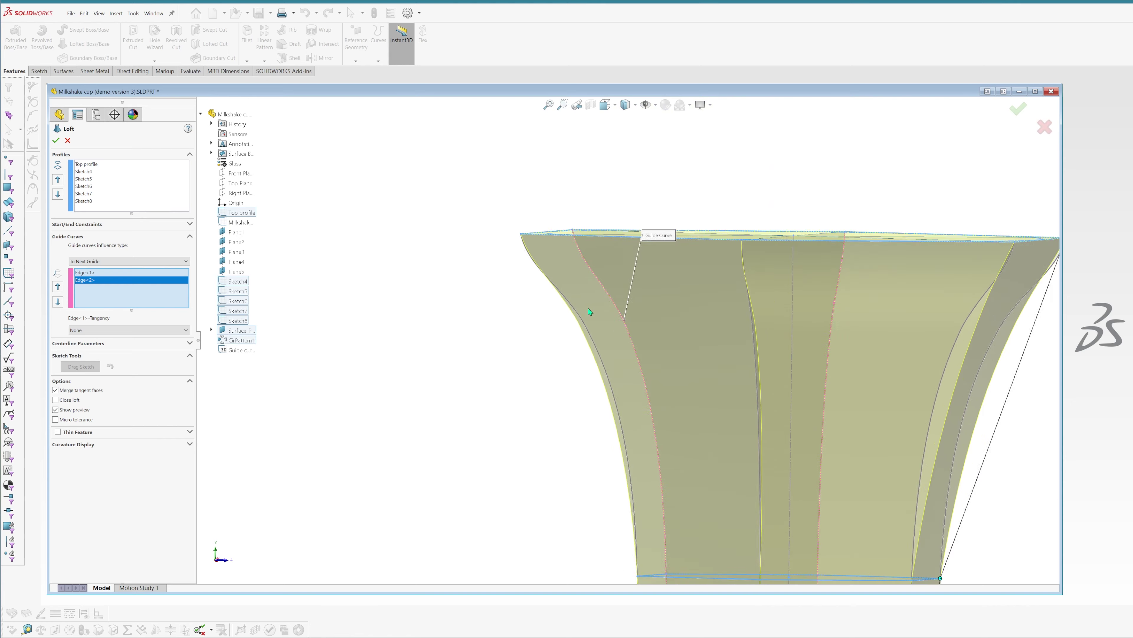
click(585, 328)
Step: Add the fourth, fifth and sixth cup edges as guide curves
scroll(590, 330, up, 3)
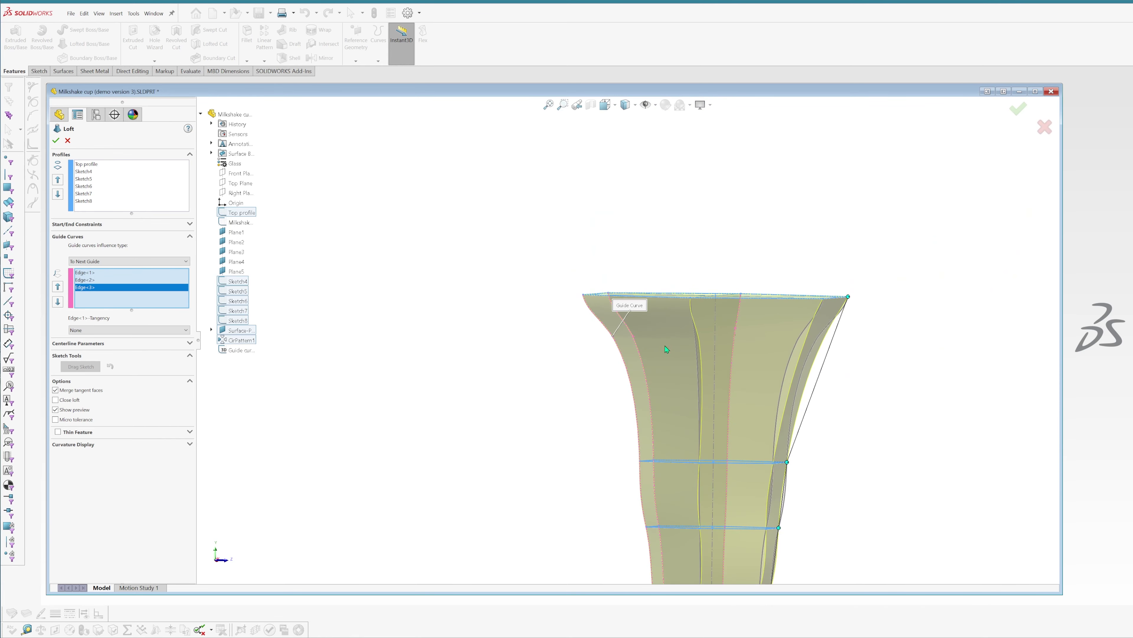
scroll(594, 348, down, 4)
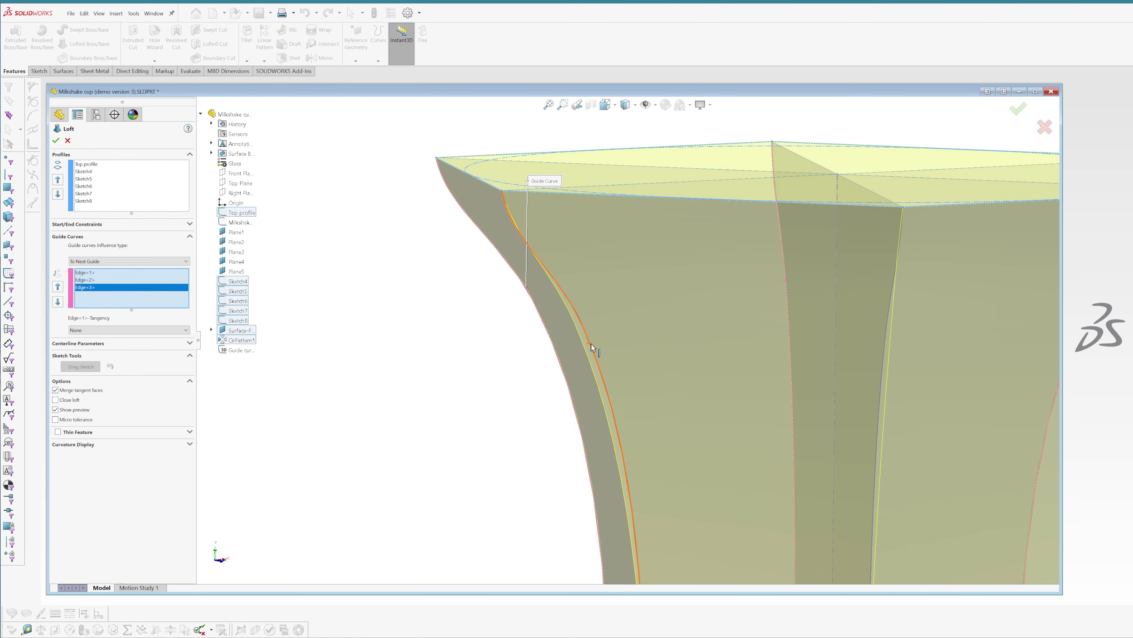
click(592, 344)
scroll(643, 360, up, 3)
scroll(649, 365, down, 4)
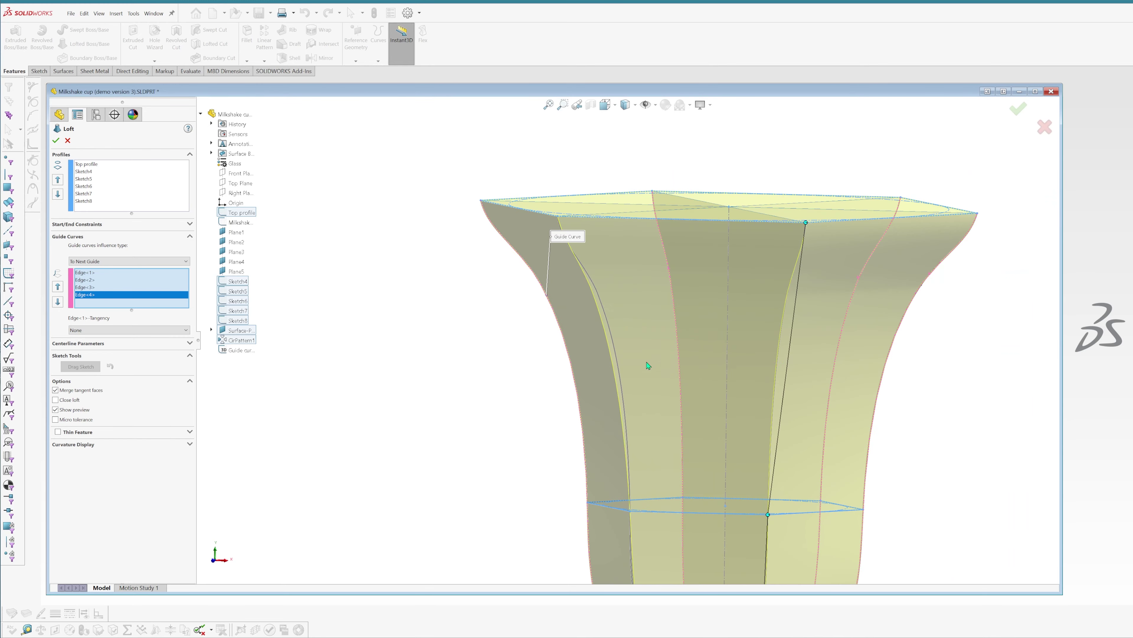
click(615, 346)
scroll(618, 346, up, 3)
scroll(620, 346, down, 1)
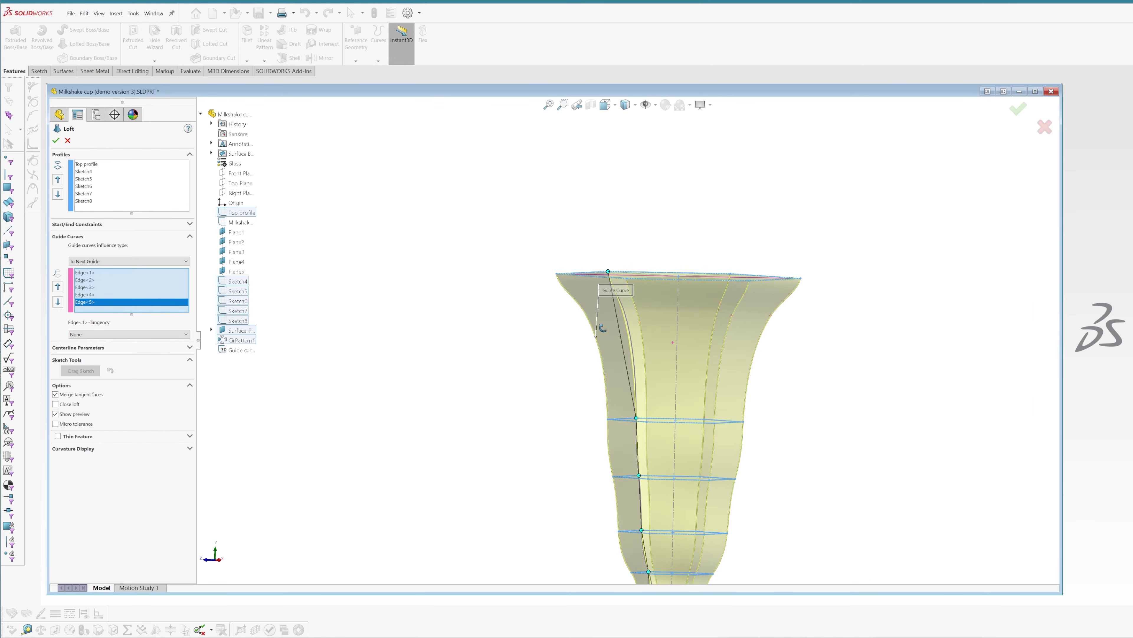
scroll(620, 345, down, 4)
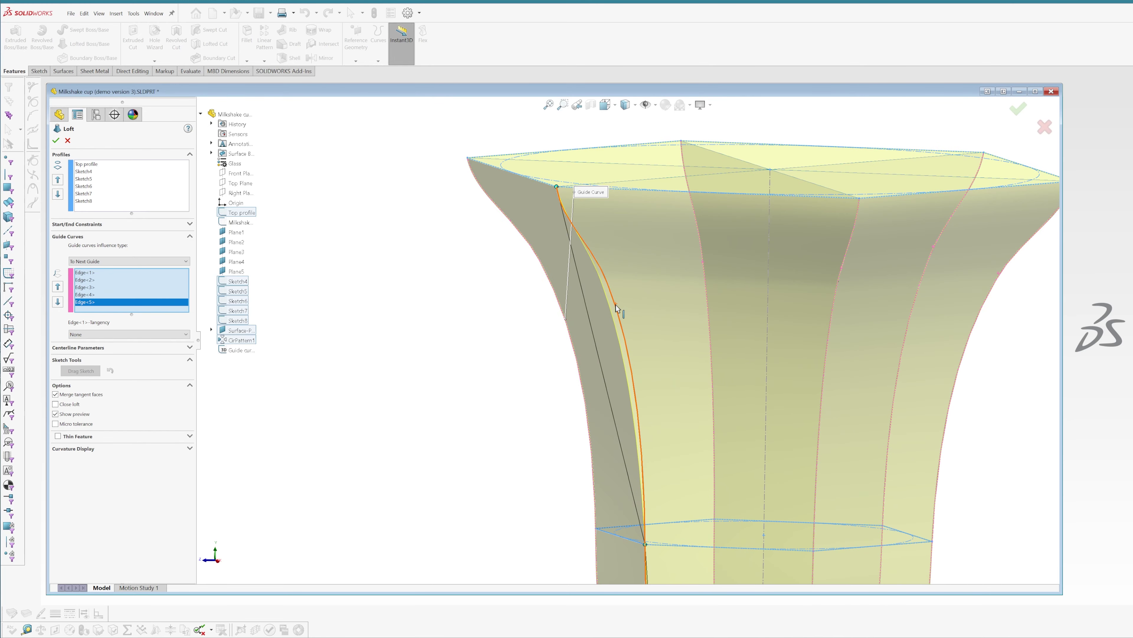
click(615, 305)
scroll(625, 322, up, 5)
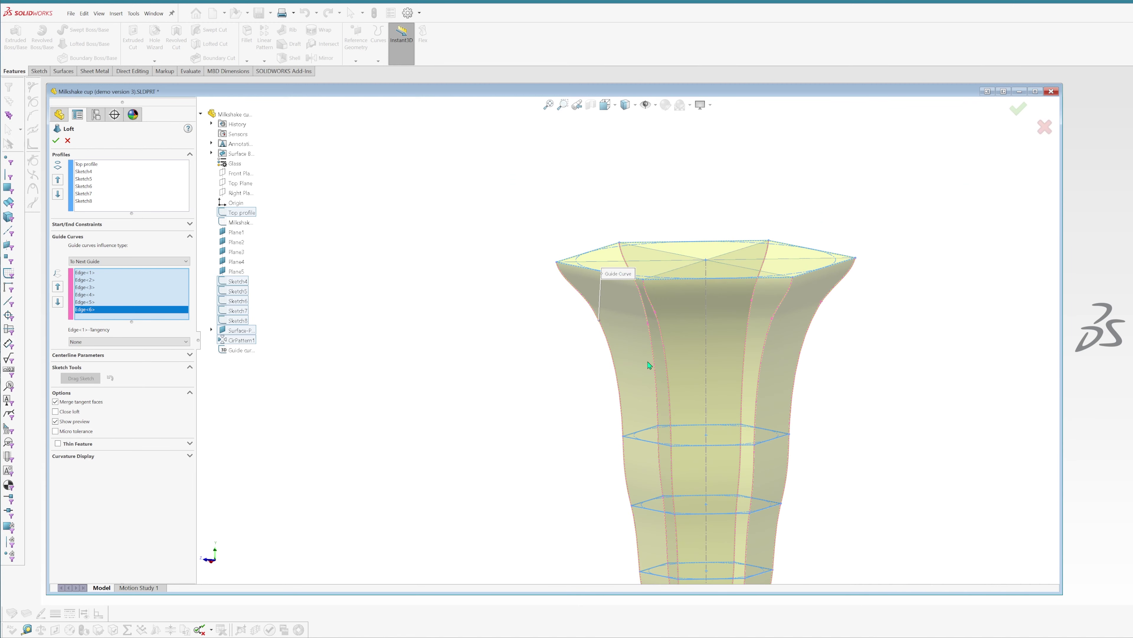
scroll(649, 365, up, 5)
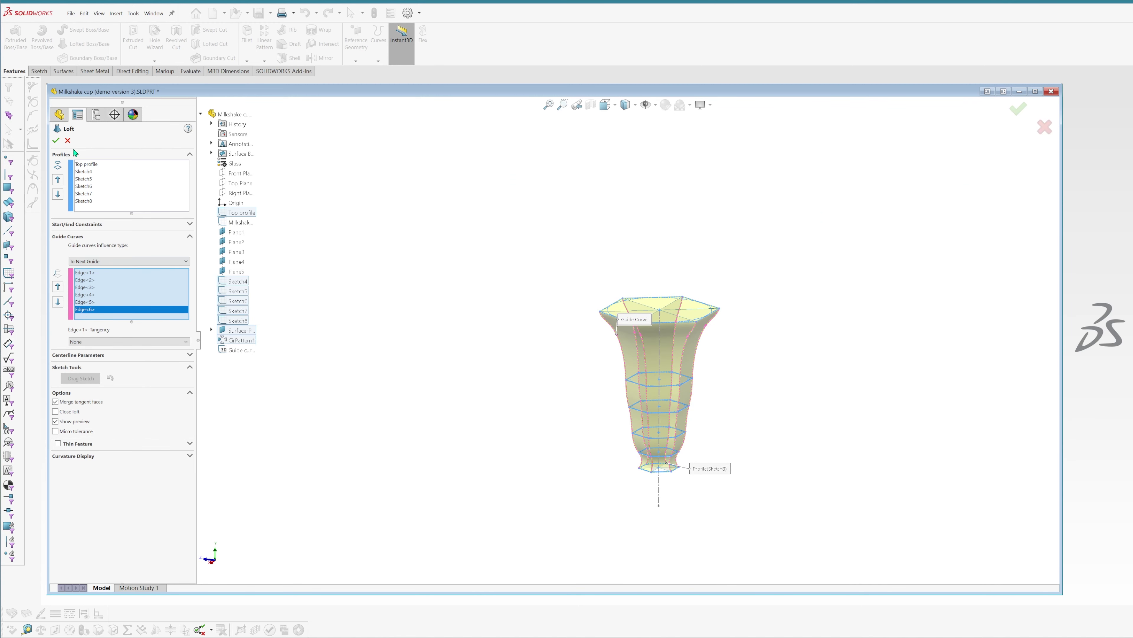
Step: Confirm the loft to create Loft1 and zoom in on the cup
click(56, 141)
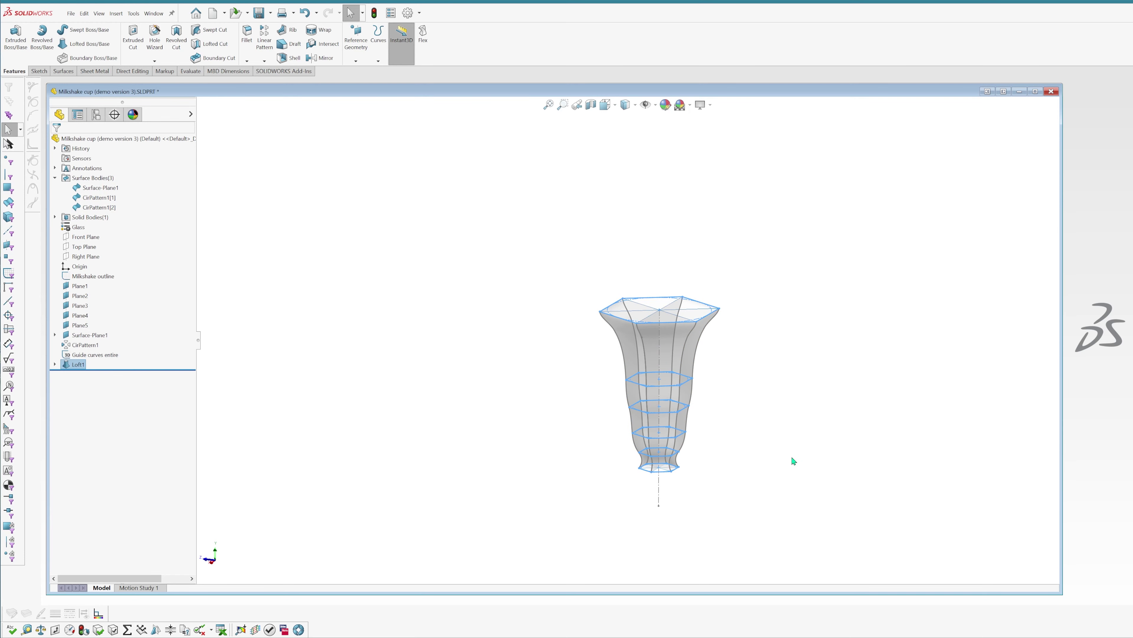
key(Escape)
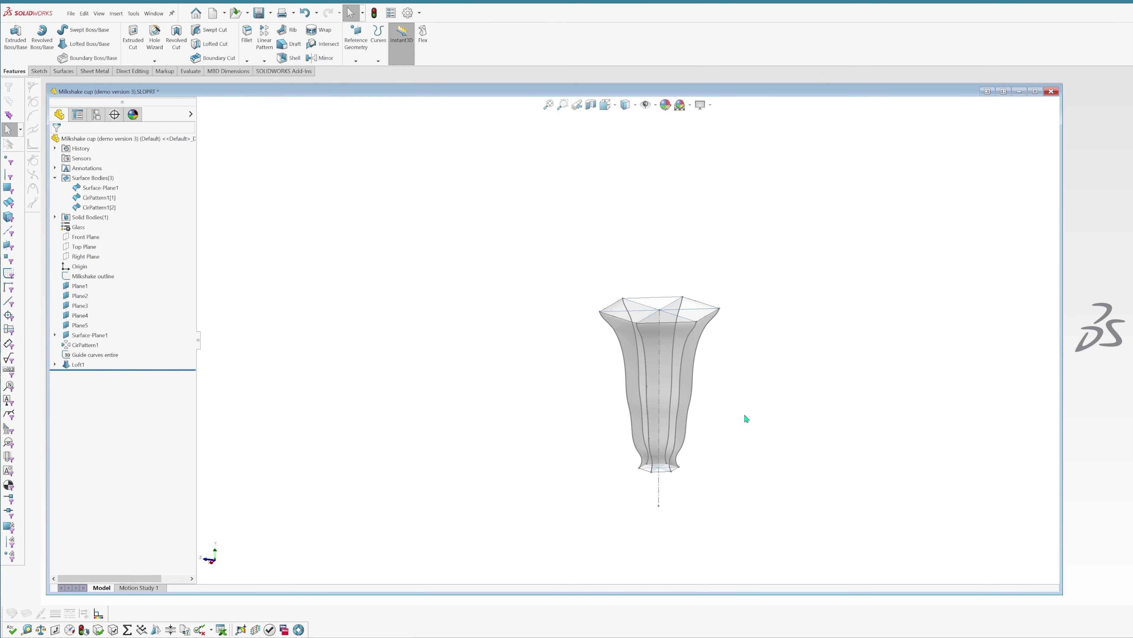
scroll(709, 426, down, 2)
scroll(709, 428, down, 2)
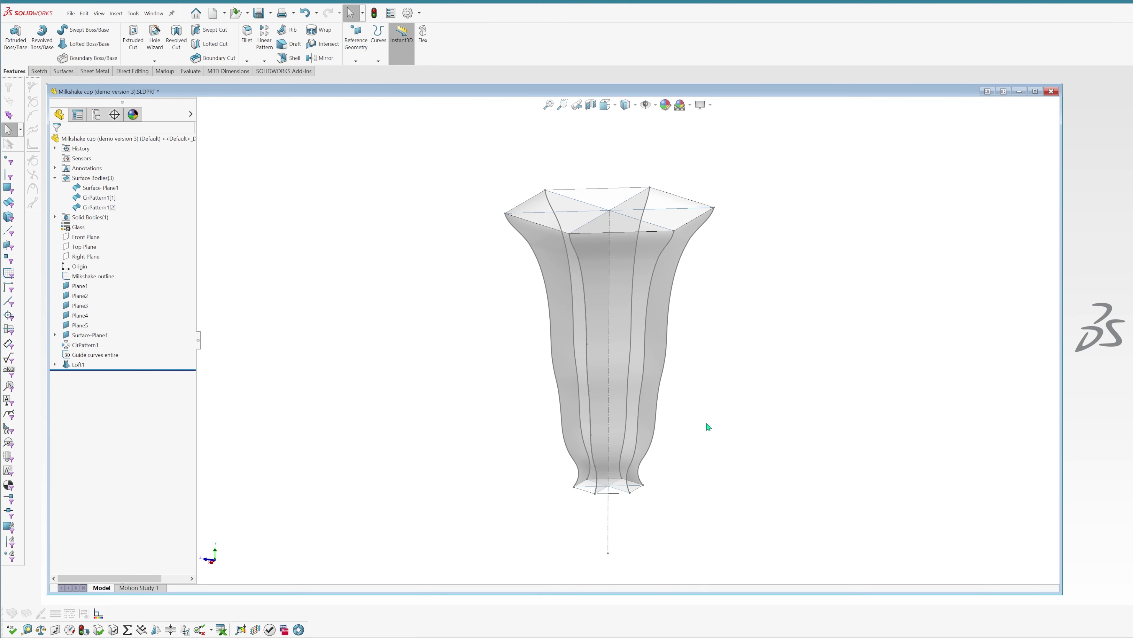
scroll(673, 406, up, 3)
scroll(633, 338, down, 1)
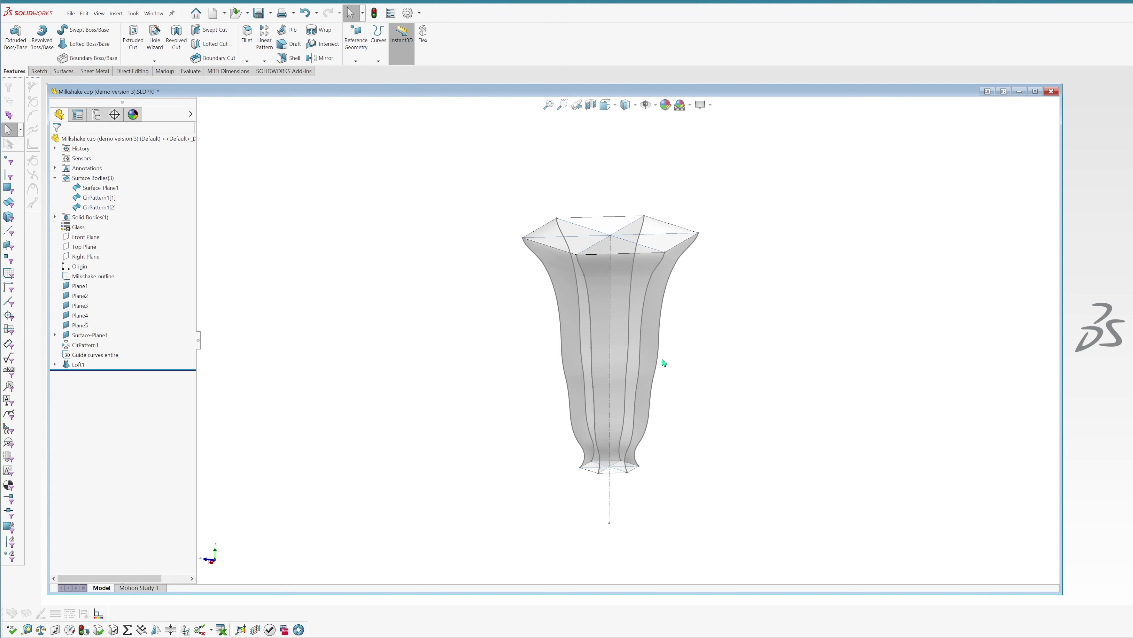
scroll(674, 325, down, 1)
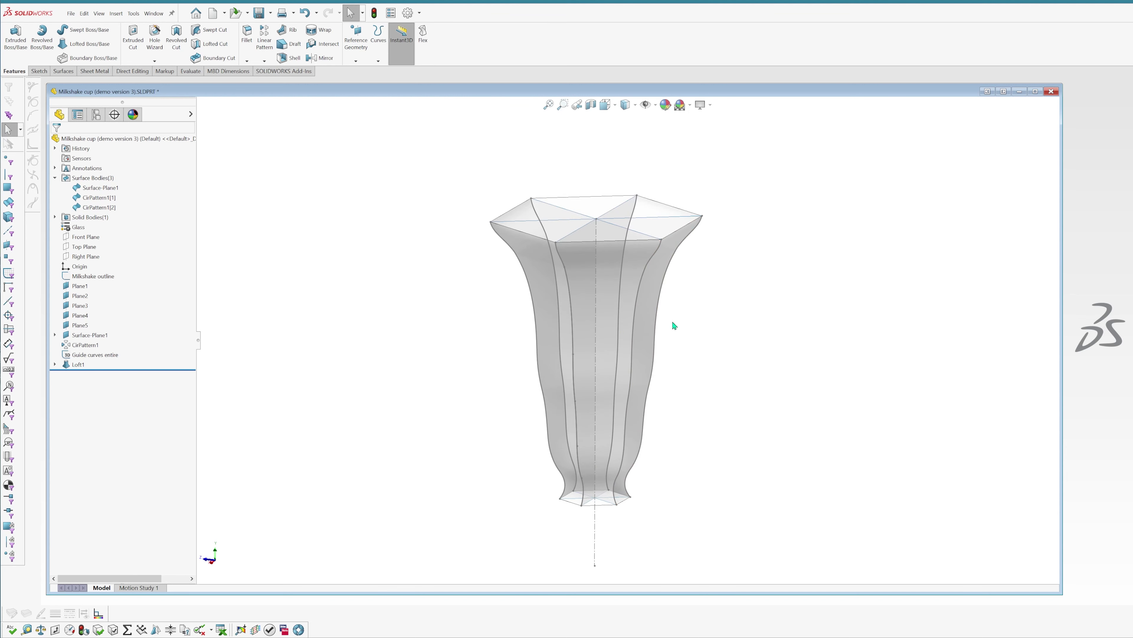
Step: Orbit the hexagonal cup to inspect it from several angles
mouse_move(707, 341)
middle_down()
mouse_move(673, 369)
mouse_move(676, 329)
mouse_move(694, 360)
middle_up()
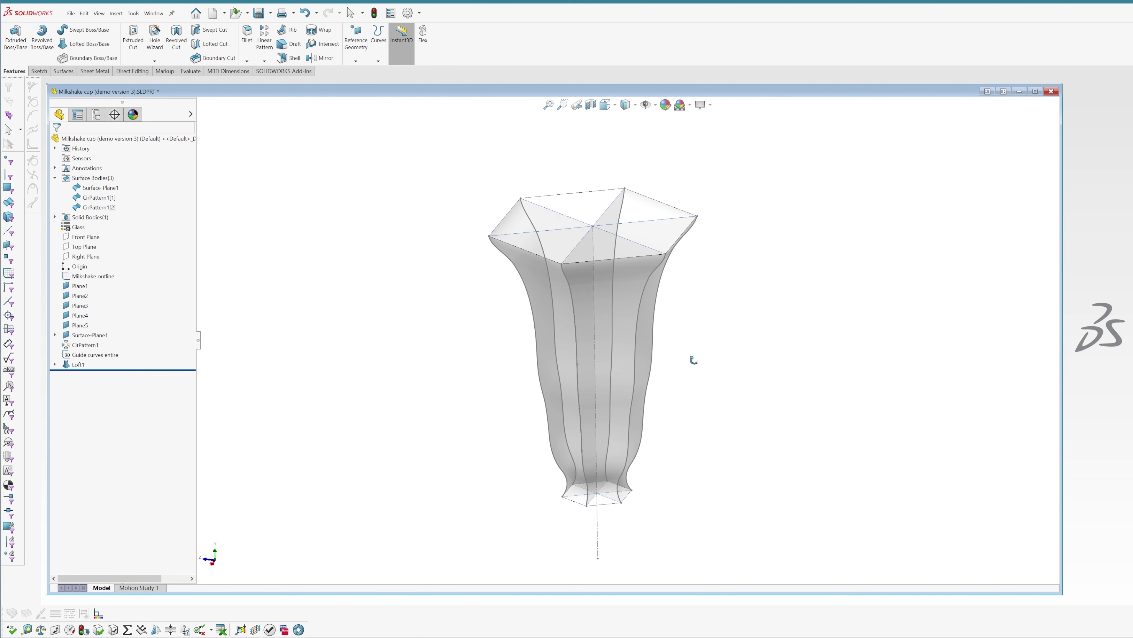
mouse_move(693, 360)
middle_down()
mouse_move(677, 357)
mouse_move(689, 368)
mouse_move(693, 324)
mouse_move(653, 310)
mouse_move(652, 362)
mouse_move(610, 364)
mouse_move(662, 329)
mouse_move(680, 349)
mouse_move(767, 350)
middle_up()
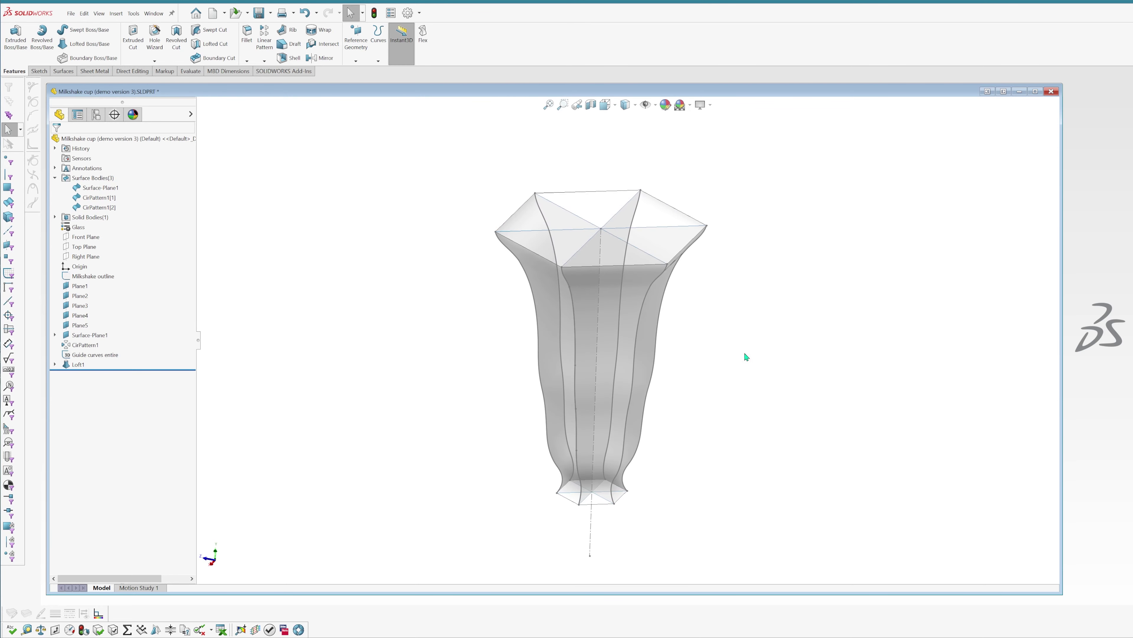
mouse_move(688, 340)
middle_down()
mouse_move(679, 223)
mouse_move(683, 311)
middle_up()
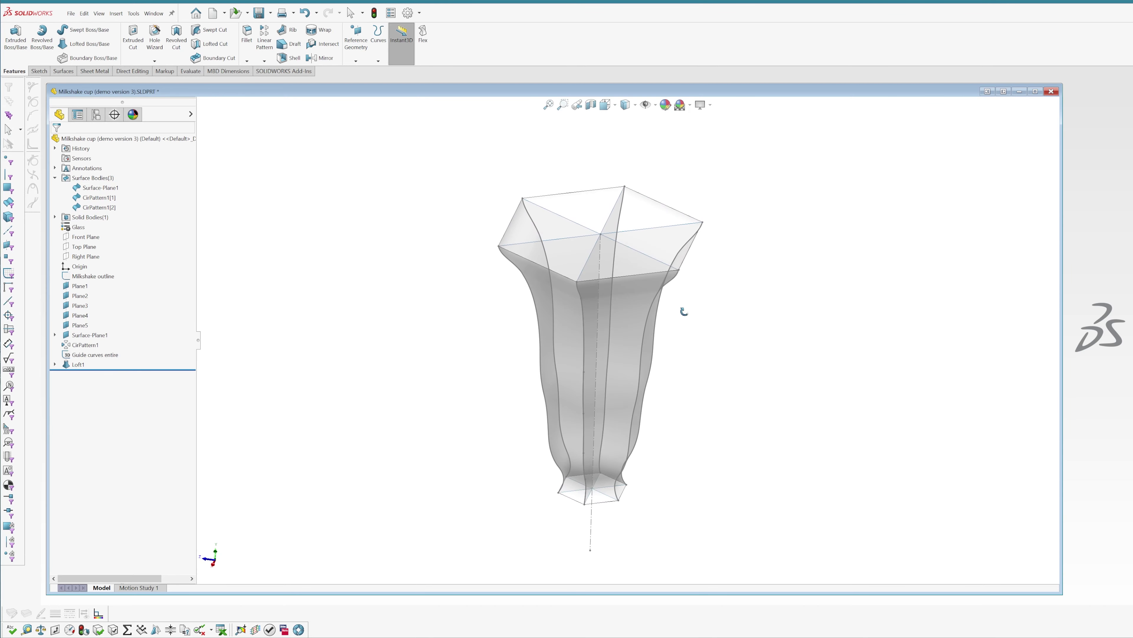
scroll(612, 201, down, 3)
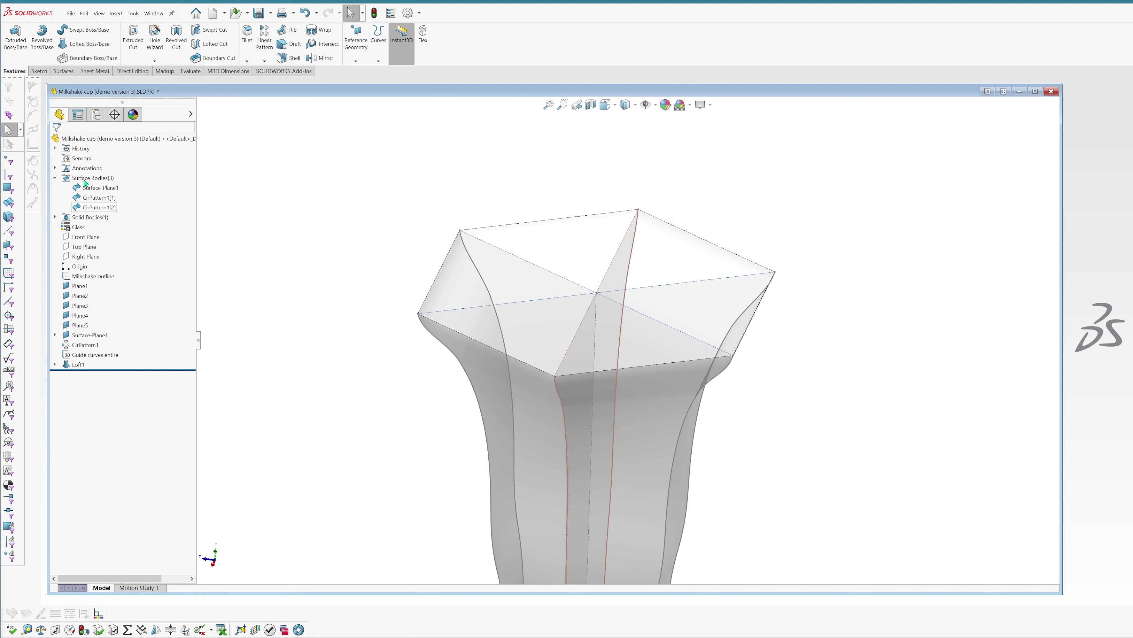
click(38, 71)
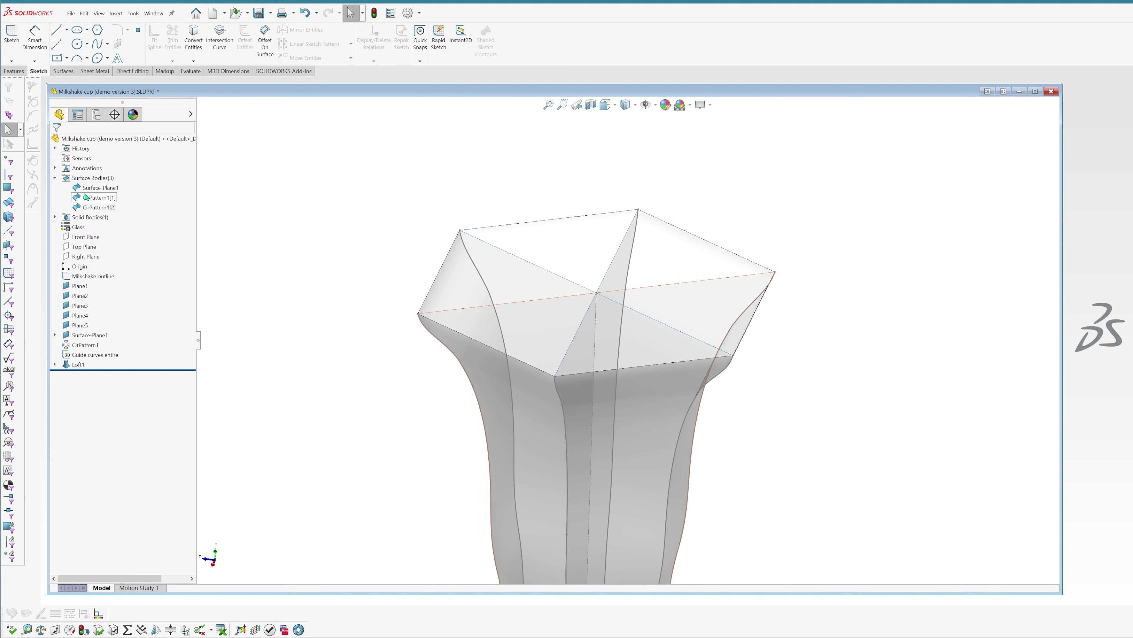
Step: Sketch a circle on Top Plane centred at the origin, enlarged across the hexagonal rim
click(84, 247)
click(12, 36)
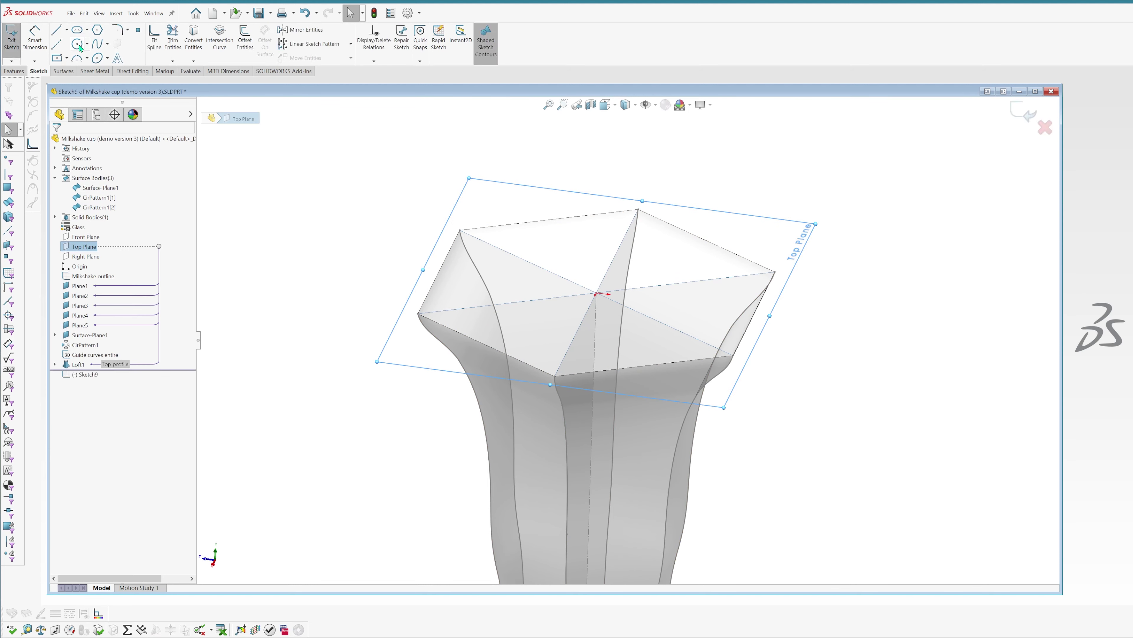
click(77, 44)
scroll(598, 293, down, 3)
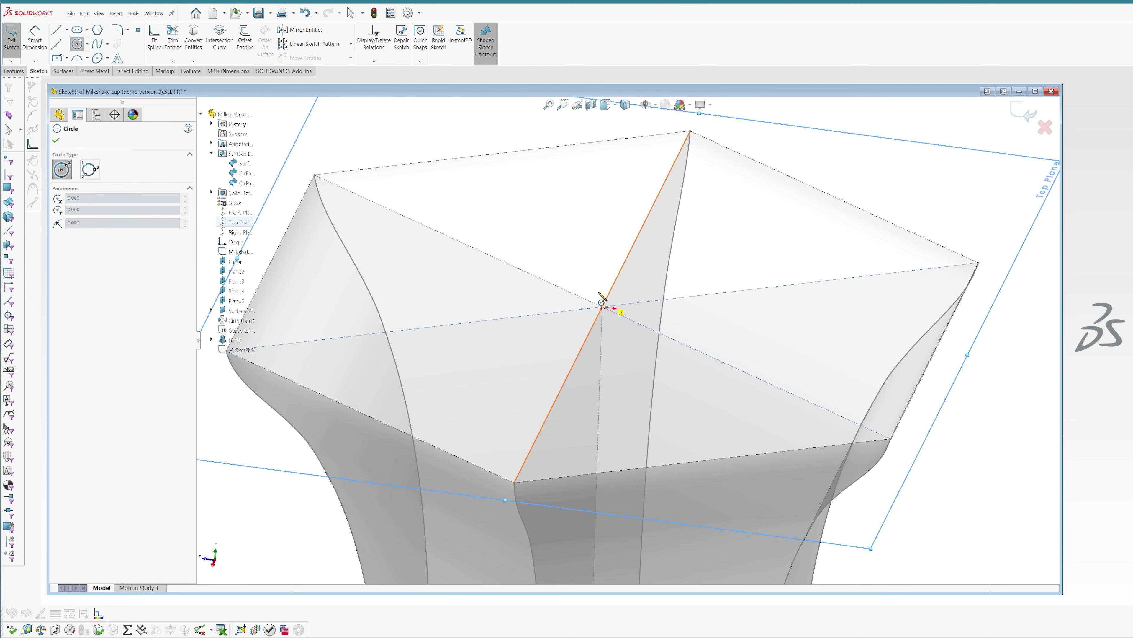
click(603, 307)
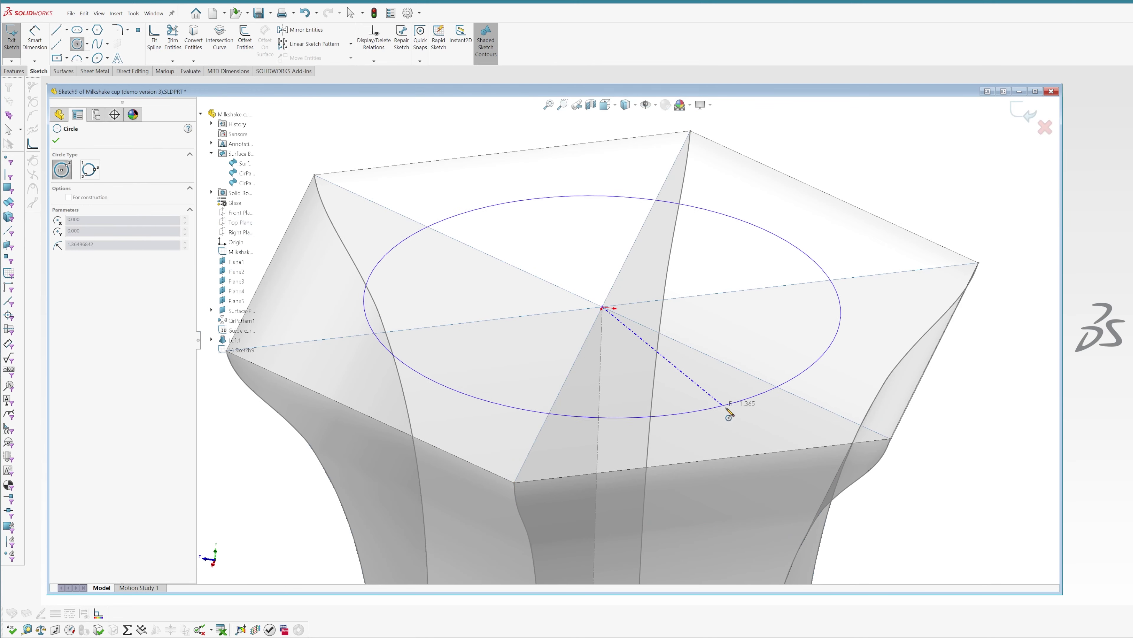
click(740, 422)
key(Escape)
scroll(584, 327, up, 3)
scroll(584, 327, up, 2)
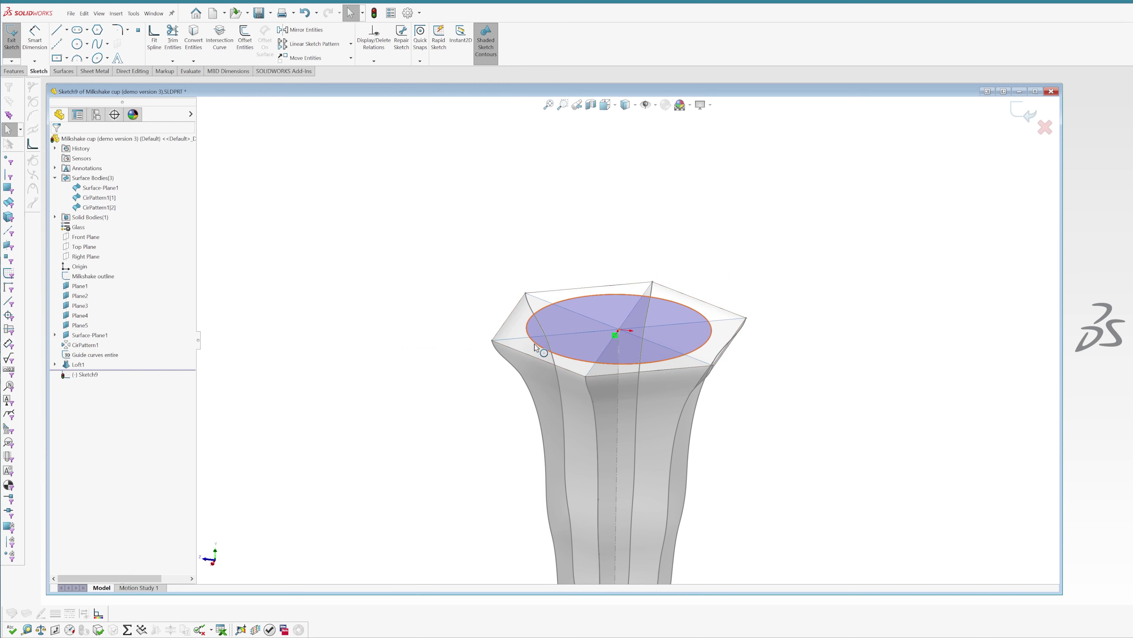
drag(535, 344, 526, 345)
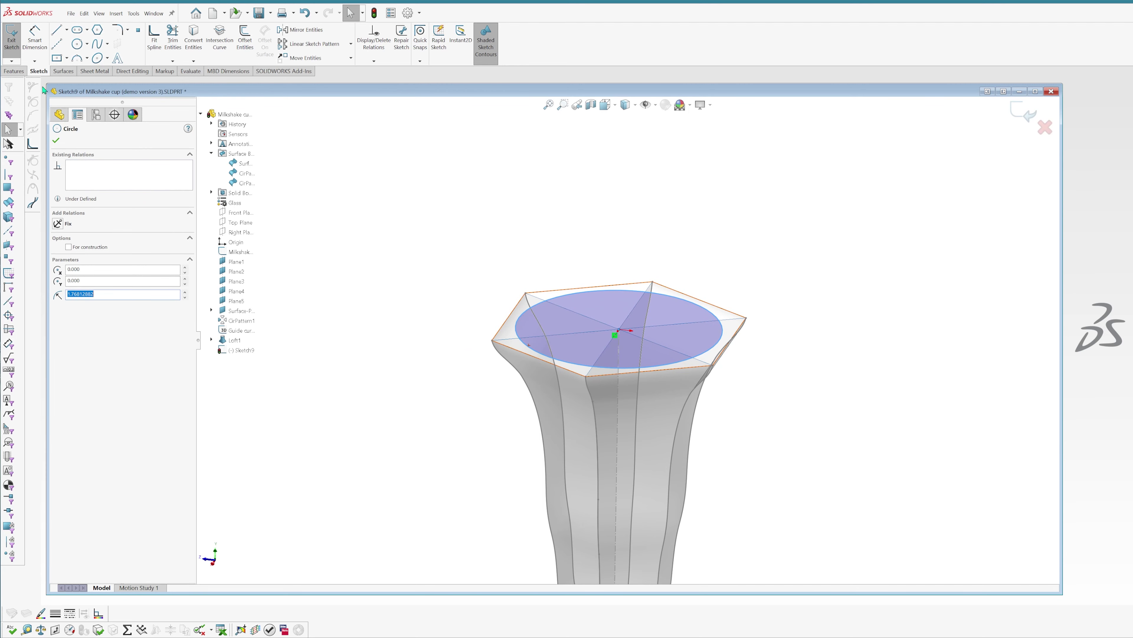
click(13, 71)
Step: Extrude-cut the circle Through All with Flip side to cut, removing material outside it
click(133, 44)
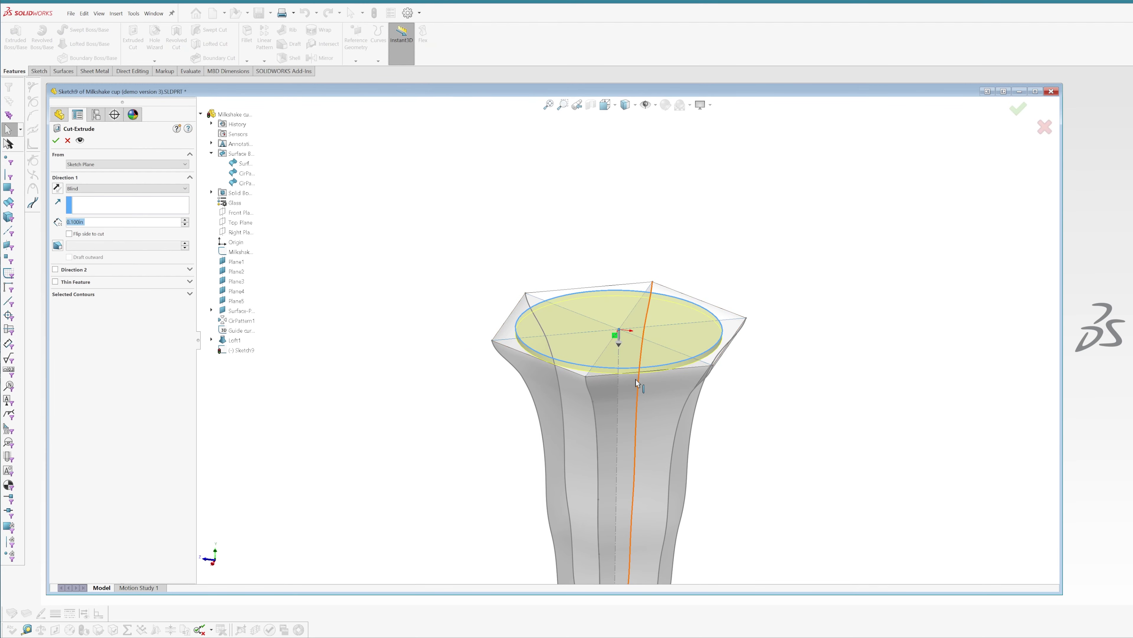
mouse_move(608, 325)
middle_down()
mouse_move(632, 324)
mouse_move(618, 331)
mouse_move(625, 343)
middle_up()
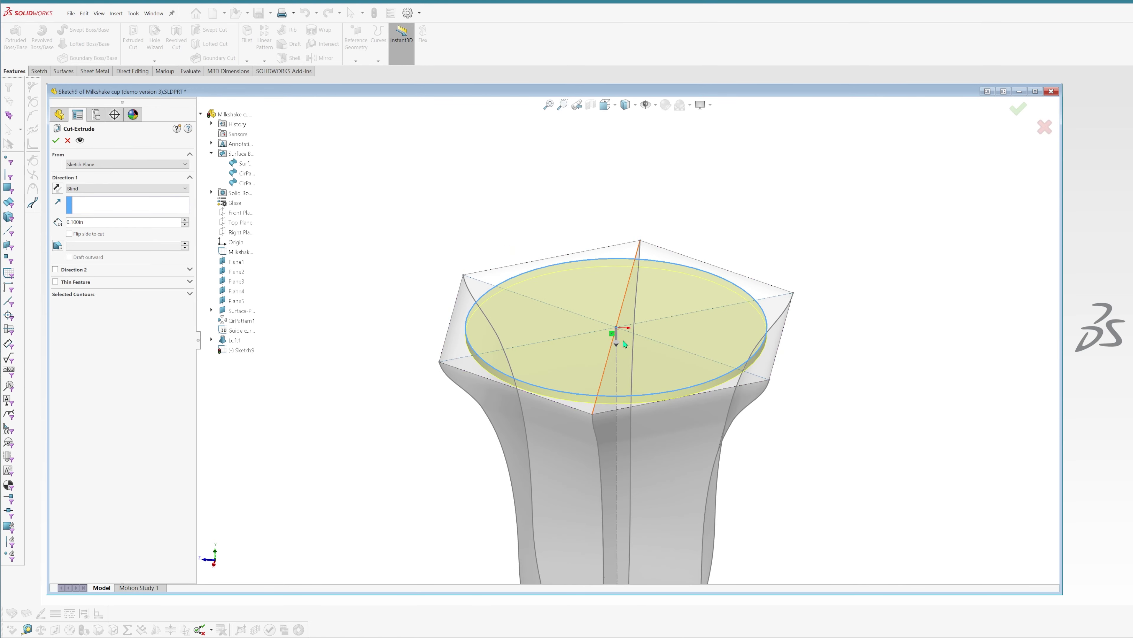
click(83, 236)
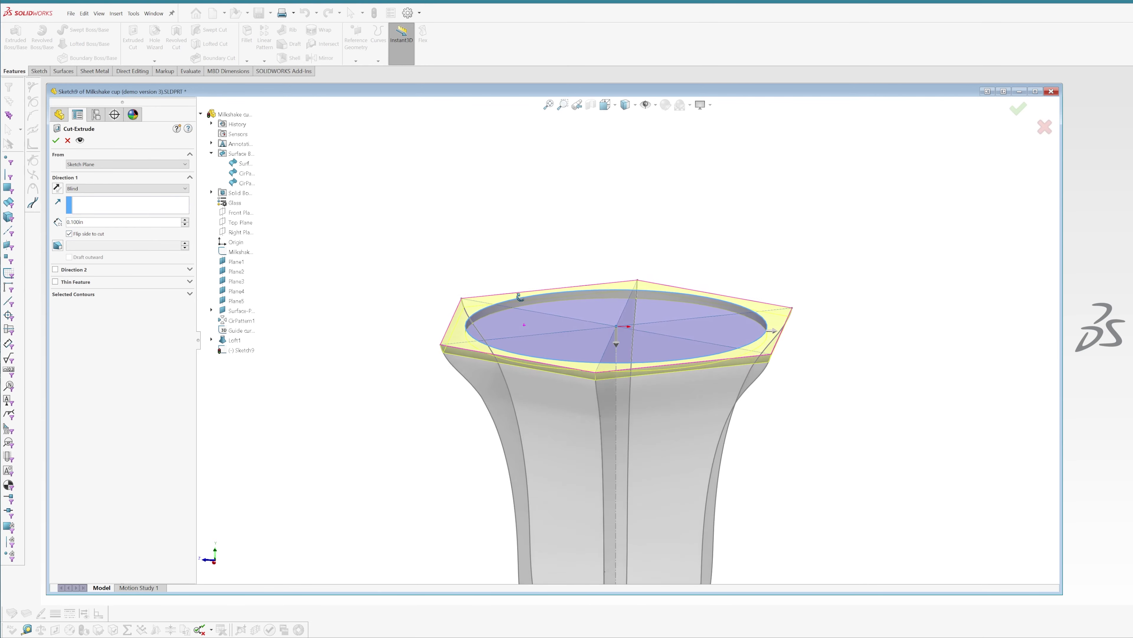
click(87, 188)
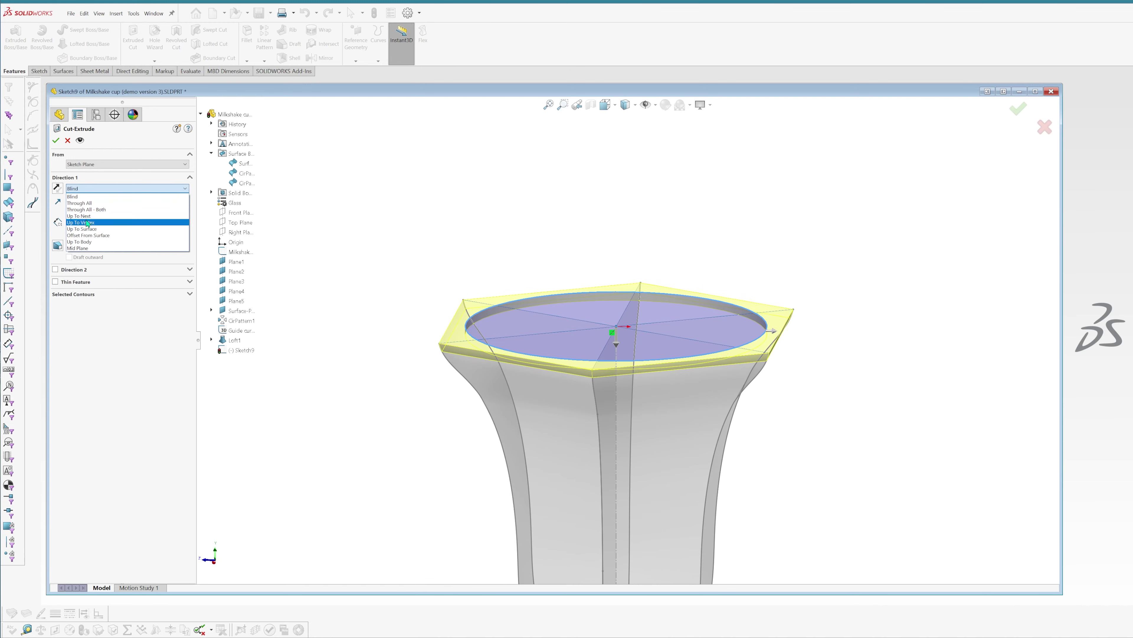
click(89, 201)
mouse_move(456, 310)
middle_down()
mouse_move(554, 379)
mouse_move(569, 321)
mouse_move(563, 329)
middle_up()
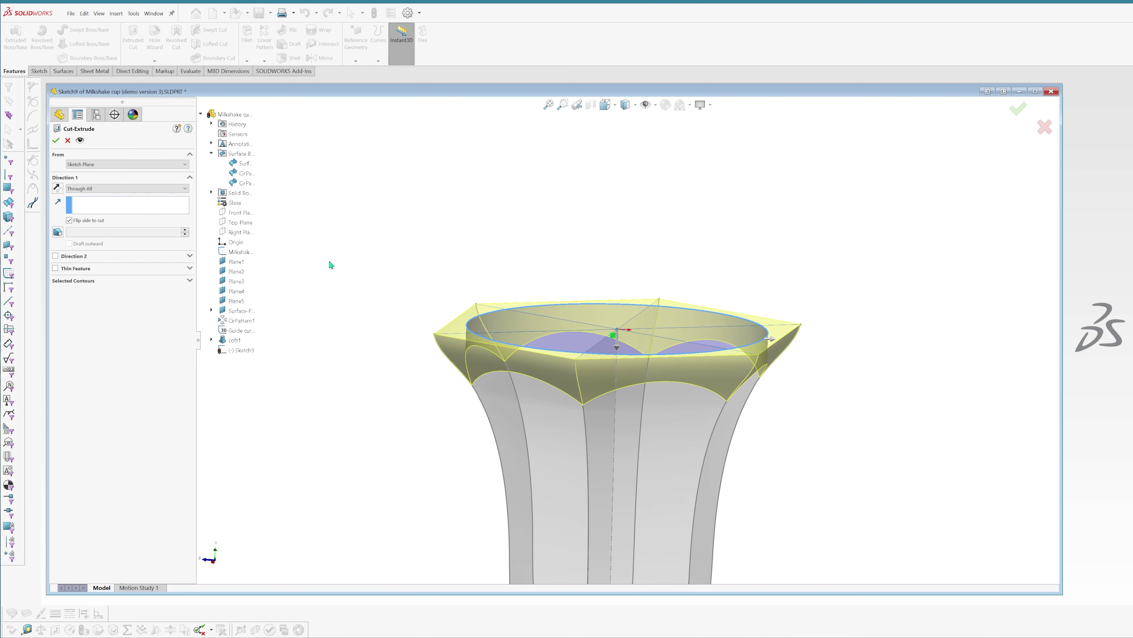
middle_drag(651, 296, 648, 339)
key(s)
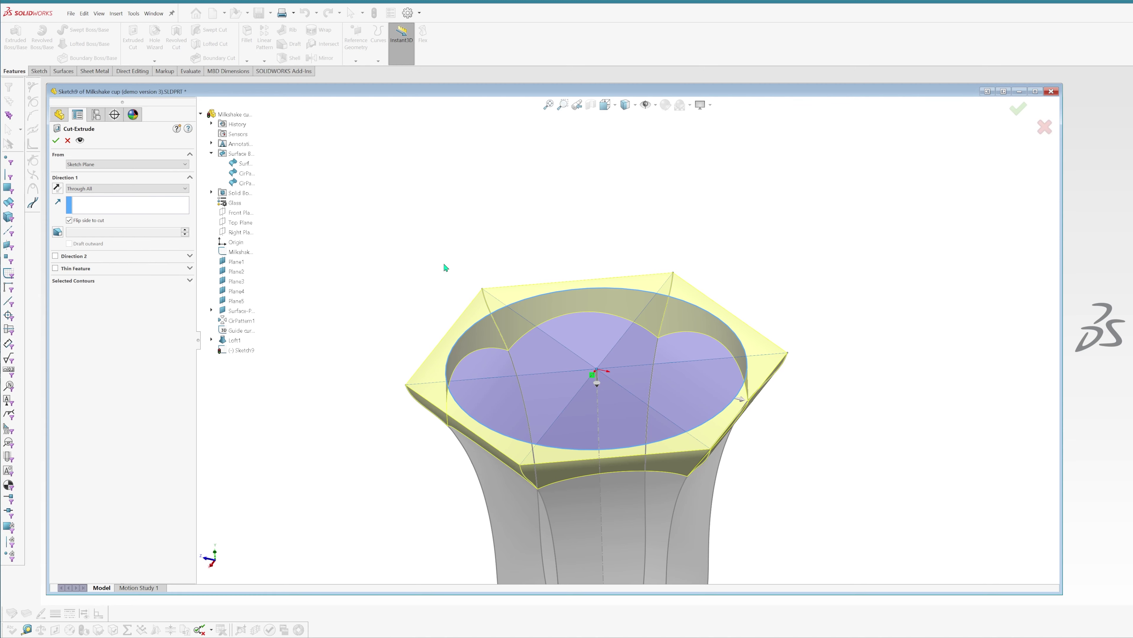
click(56, 139)
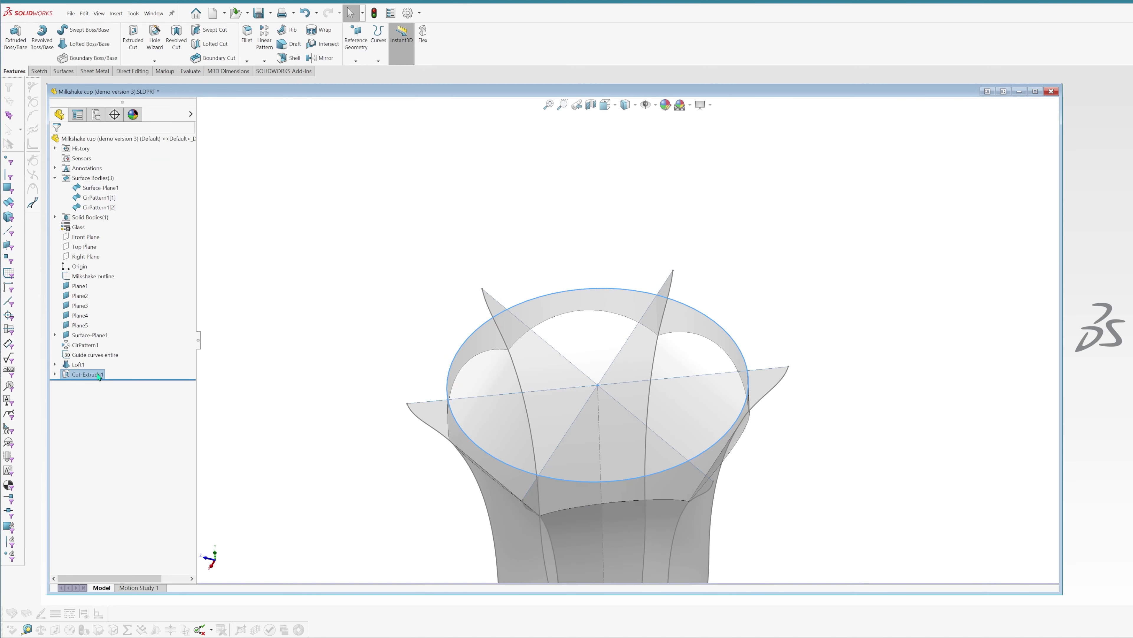
Step: Edit Cut-Extrude1's sketch and give its circle a 3.5 in diameter, then rebuild the cut
click(99, 375)
click(95, 365)
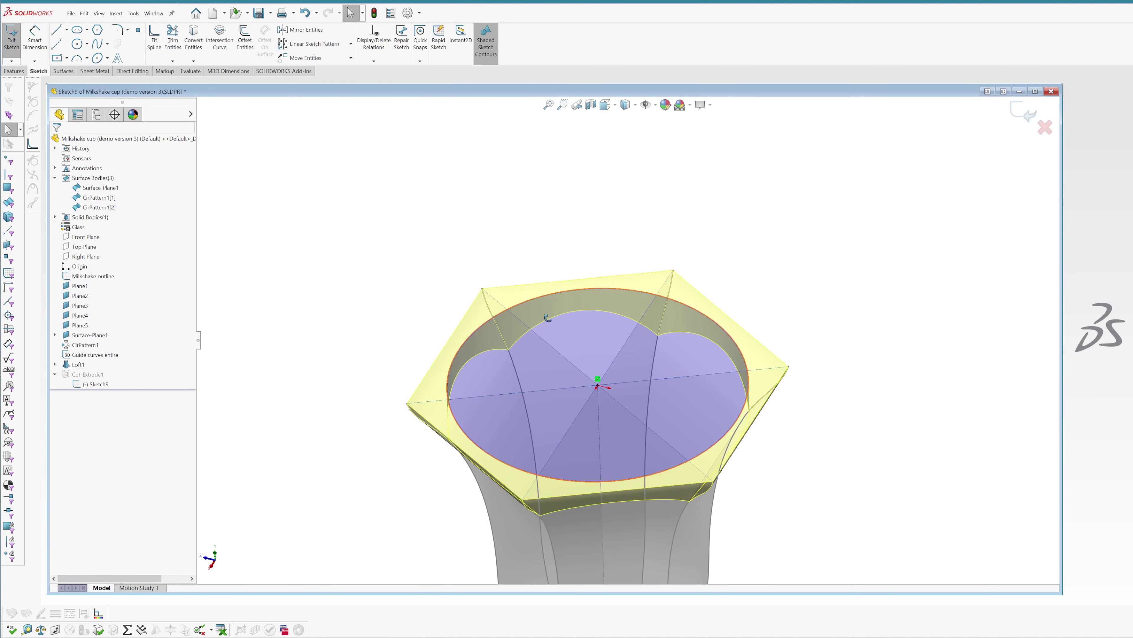
middle_drag(547, 317, 589, 341)
key(s)
click(641, 368)
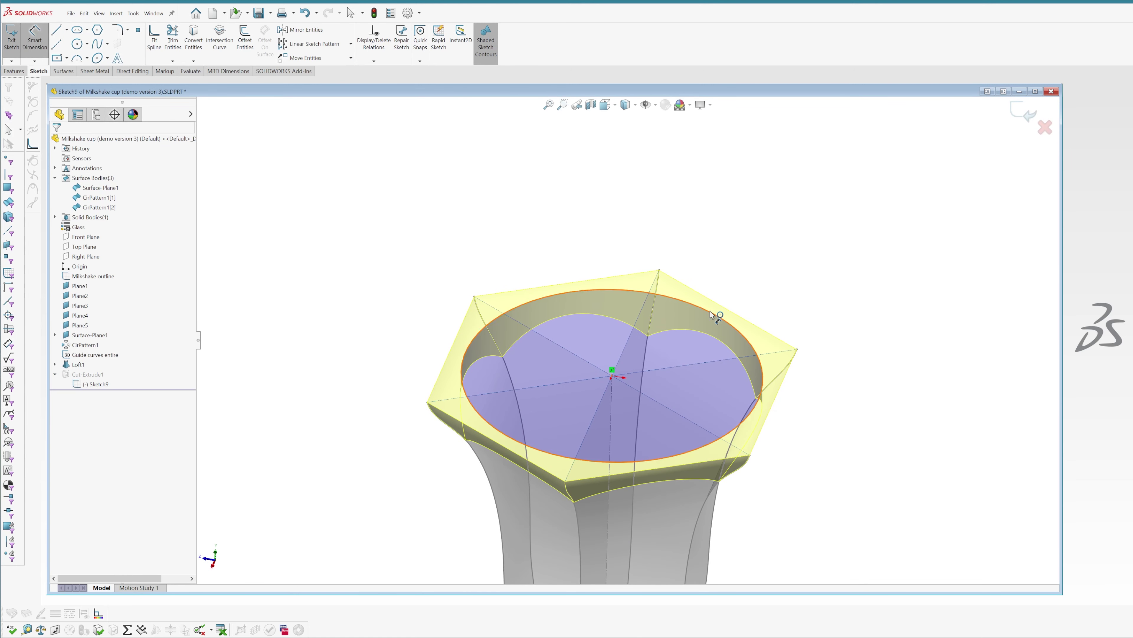
click(710, 311)
click(859, 367)
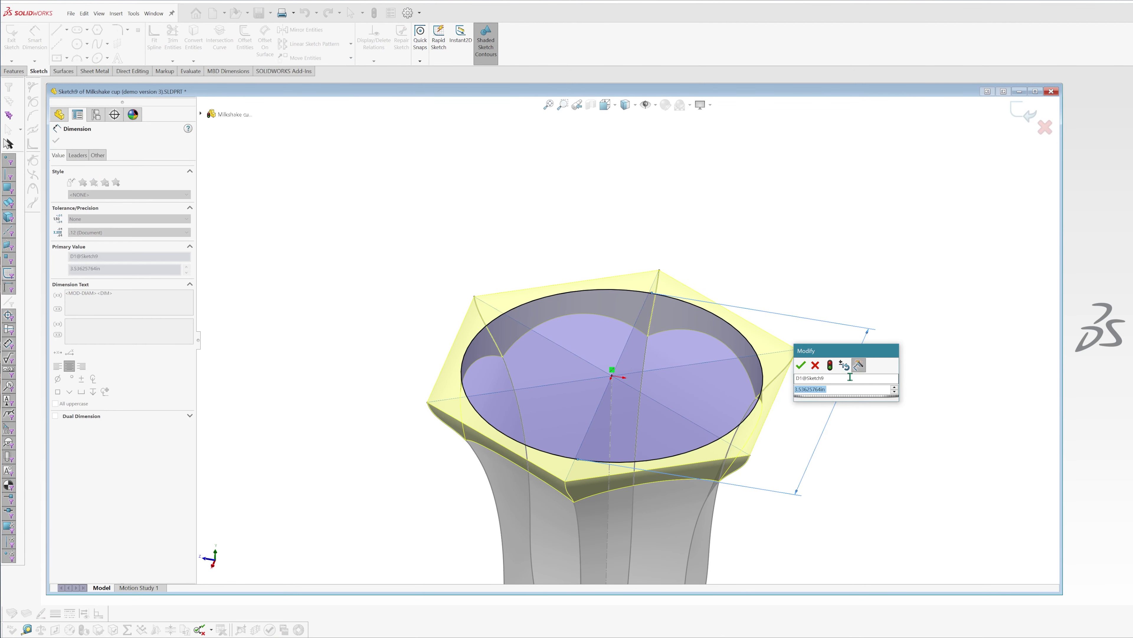
text(3.5)
key(Return)
mouse_move(754, 401)
middle_down()
mouse_move(677, 289)
mouse_move(669, 330)
middle_up()
click(12, 40)
mouse_move(531, 347)
middle_down()
mouse_move(545, 313)
mouse_move(612, 375)
middle_up()
Step: Hide the three surface bodies so only the solid cup remains visible
key(f)
click(108, 188)
shift+click(99, 207)
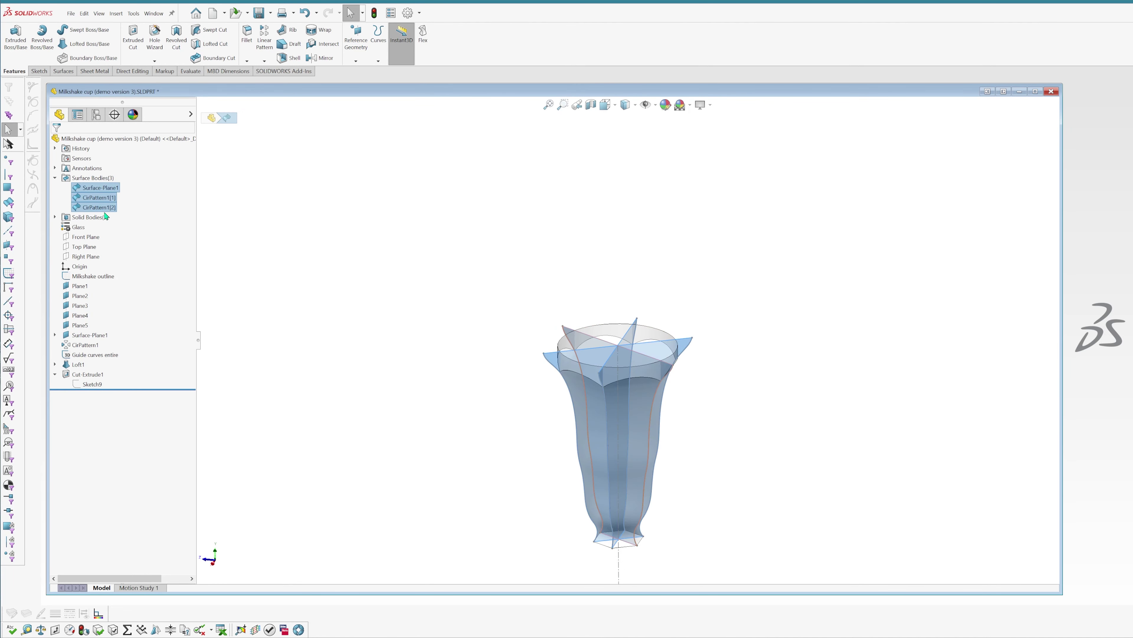
click(134, 198)
middle_drag(493, 431, 638, 393)
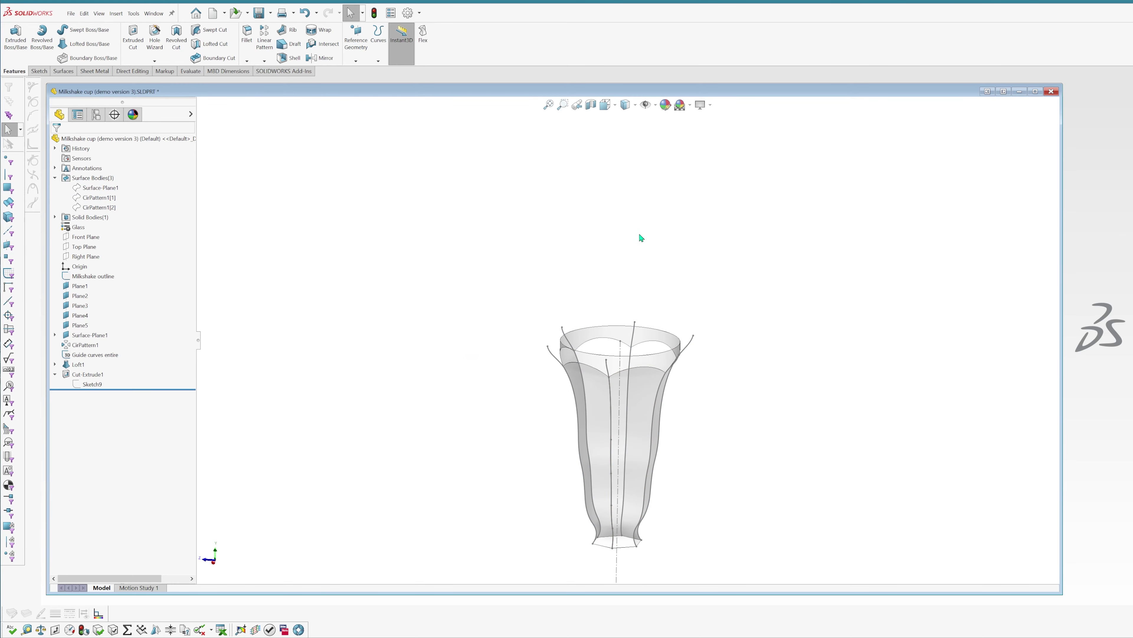
mouse_move(668, 491)
middle_down()
mouse_move(660, 537)
mouse_move(599, 355)
mouse_move(582, 337)
mouse_move(593, 329)
mouse_move(574, 313)
mouse_move(581, 342)
middle_up()
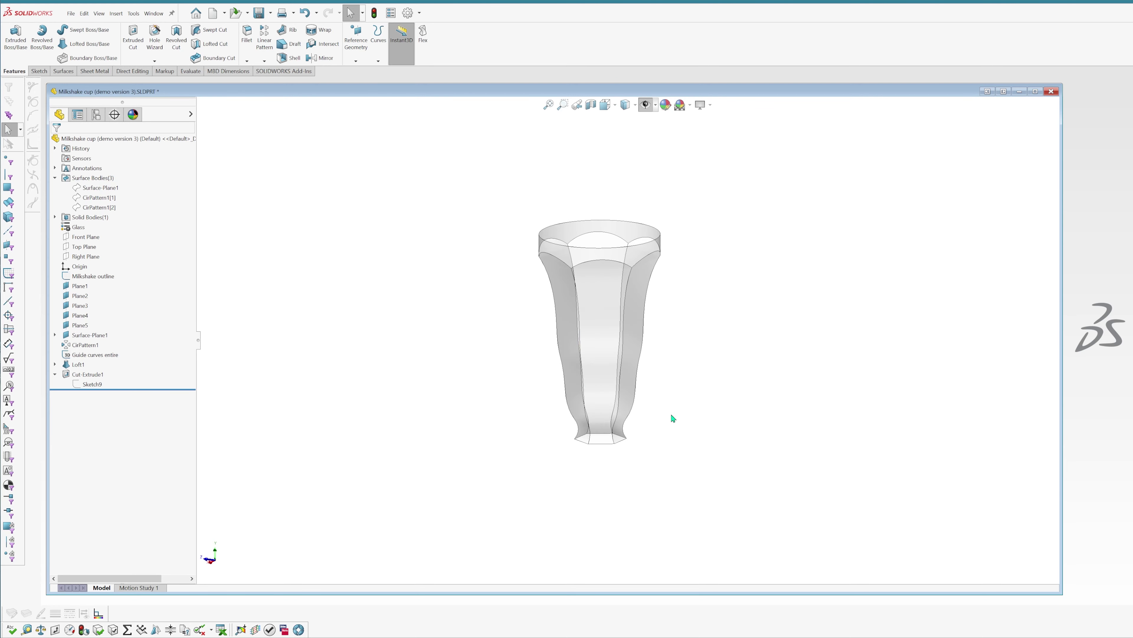
scroll(649, 318, down, 3)
scroll(632, 311, up, 2)
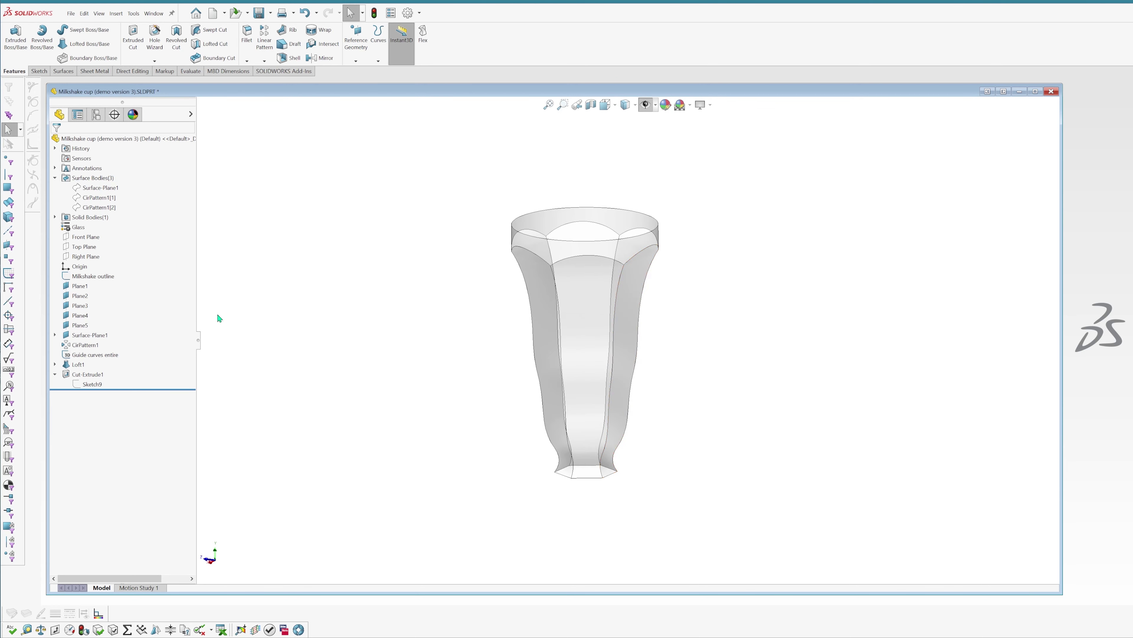
Step: Check the cup's cross-section through the Front Plane, then turn Section View off
click(92, 237)
mouse_move(446, 286)
middle_down()
mouse_move(383, 275)
mouse_move(417, 271)
middle_up()
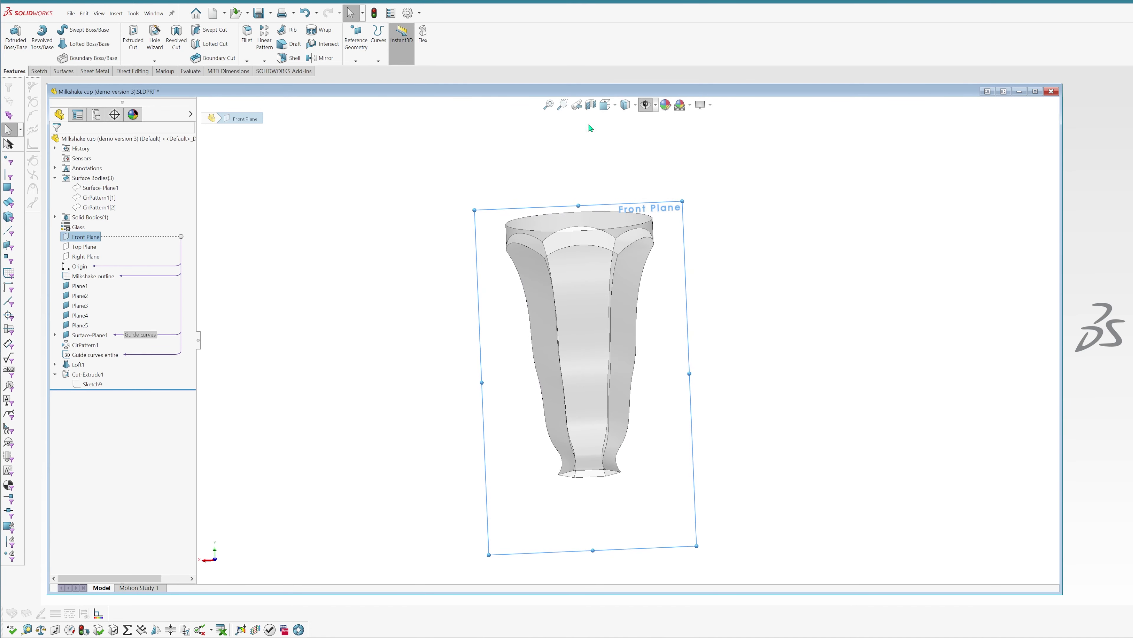
click(591, 104)
click(56, 141)
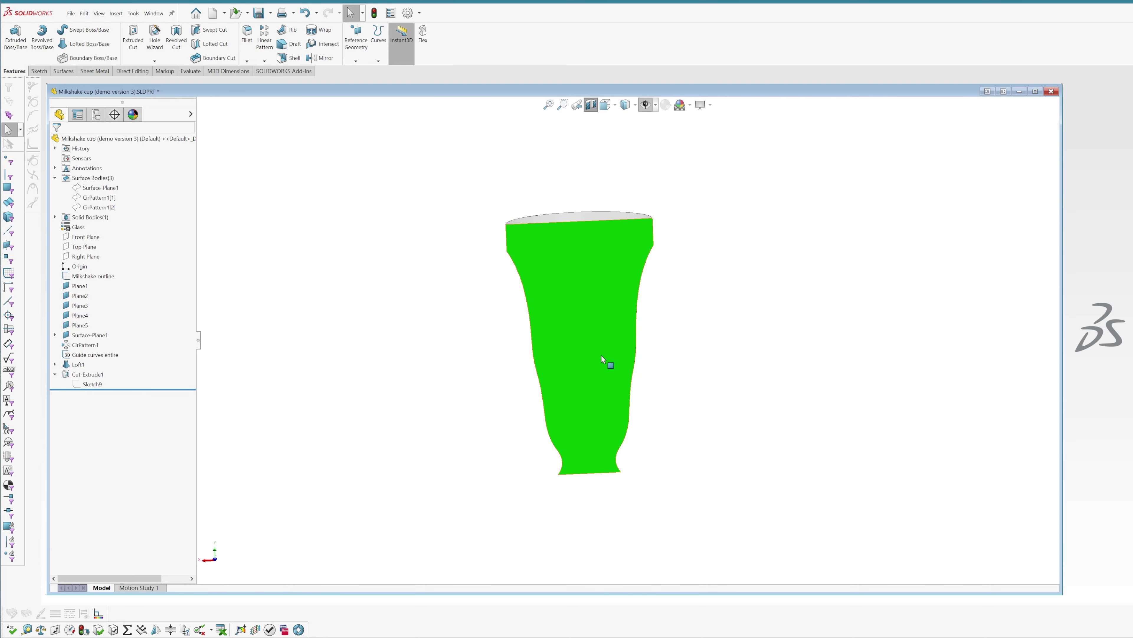
key(ctrl+1)
scroll(598, 451, down, 3)
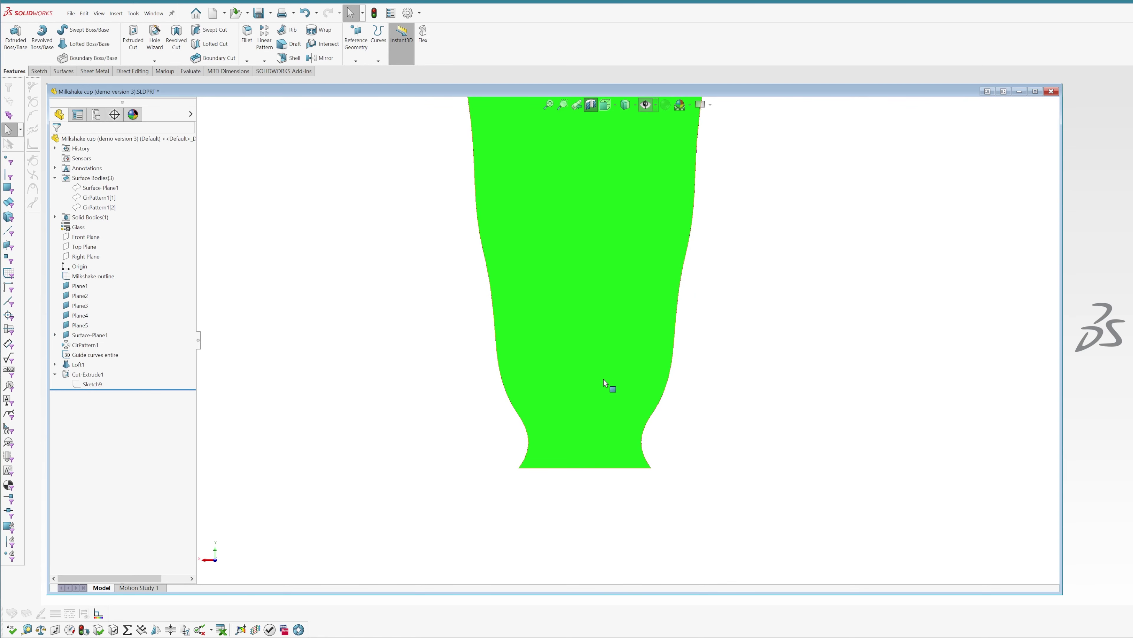
mouse_move(604, 379)
middle_down()
mouse_move(653, 366)
mouse_move(623, 390)
mouse_move(632, 318)
middle_up()
scroll(622, 368, up, 3)
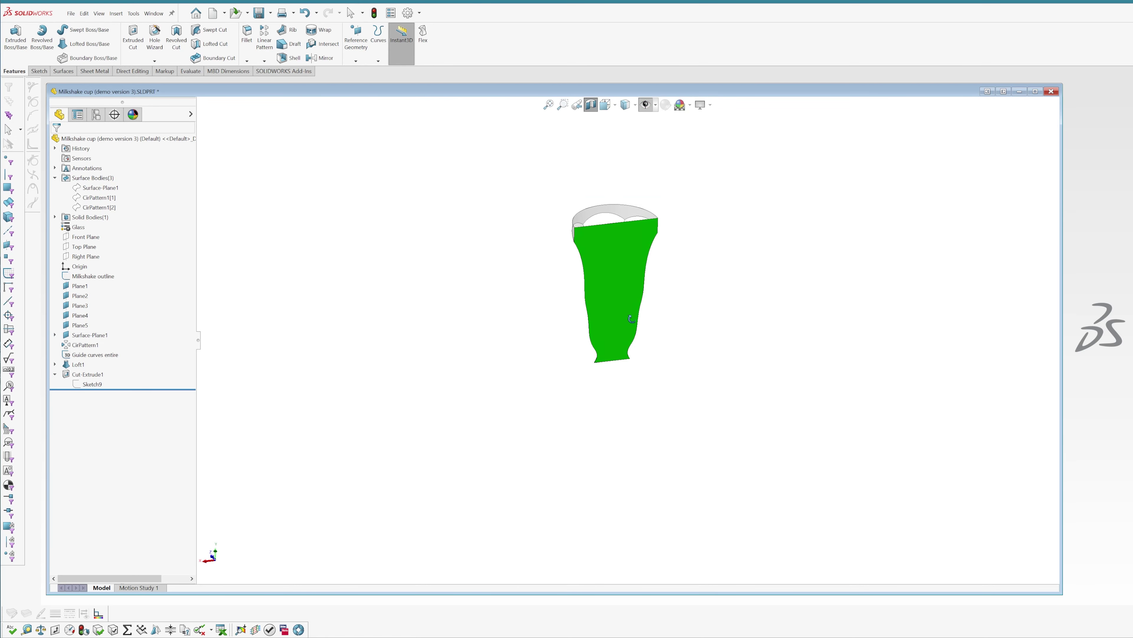
click(591, 105)
scroll(665, 219, down, 3)
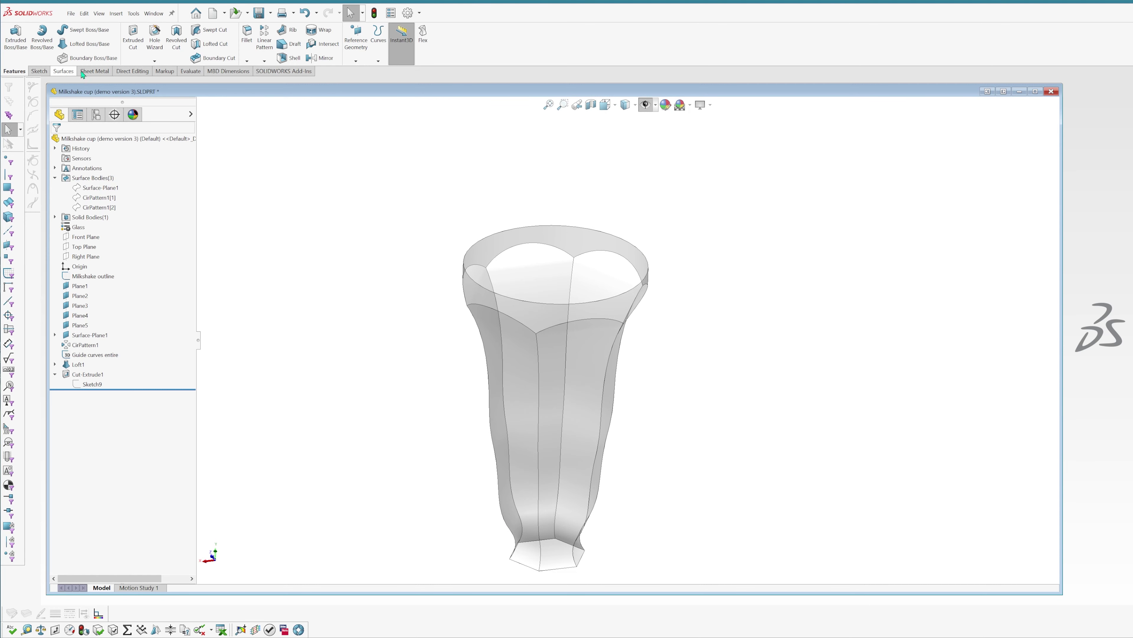
Step: Shell the cup to 0.140 in walls, leaving the top face open
click(290, 57)
click(565, 270)
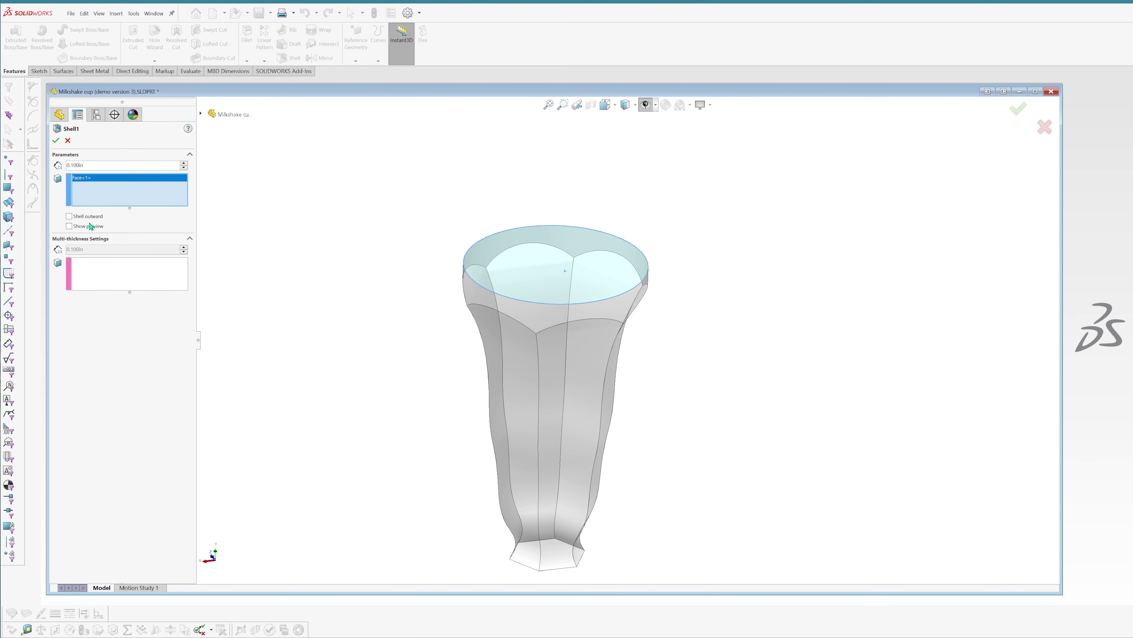
text(0.140)
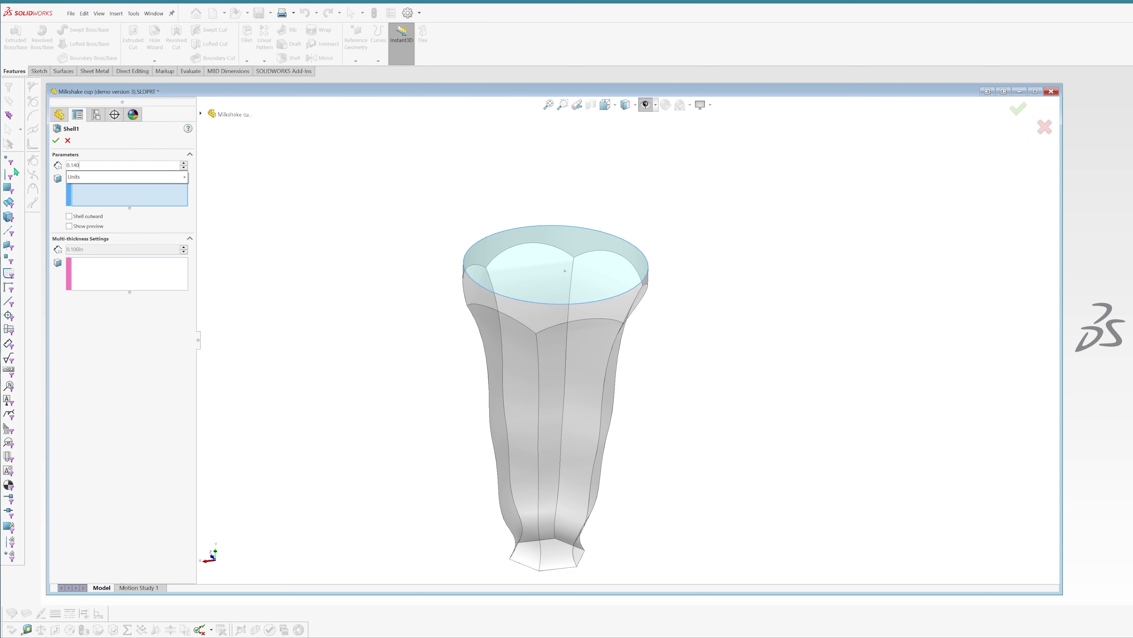
key(Return)
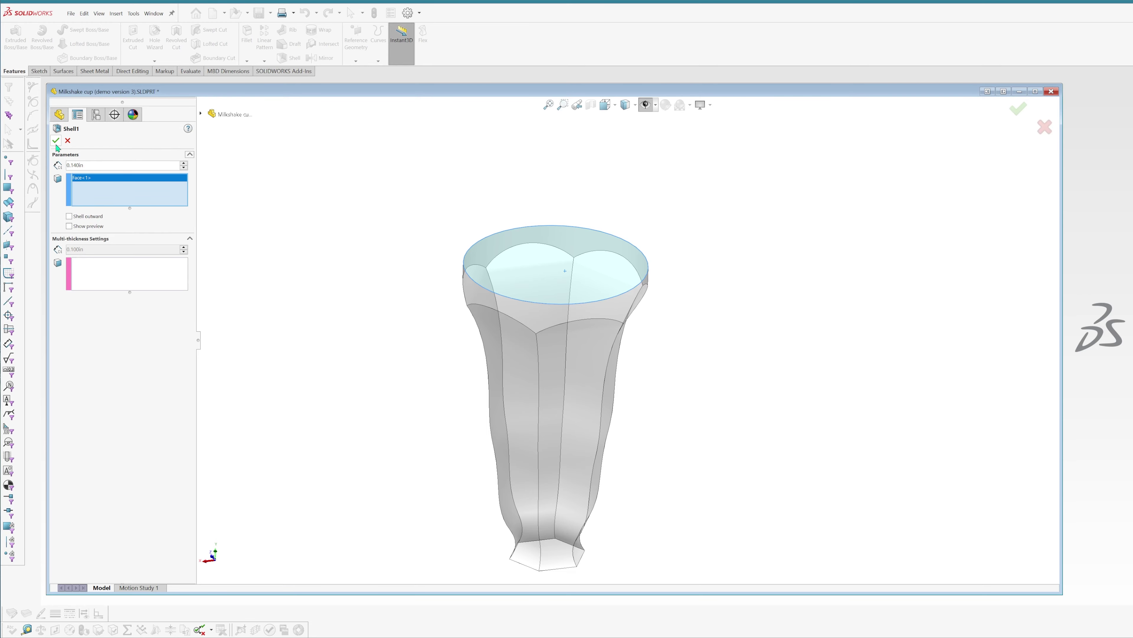
click(56, 141)
mouse_move(679, 393)
middle_down()
mouse_move(569, 385)
mouse_move(577, 431)
middle_up()
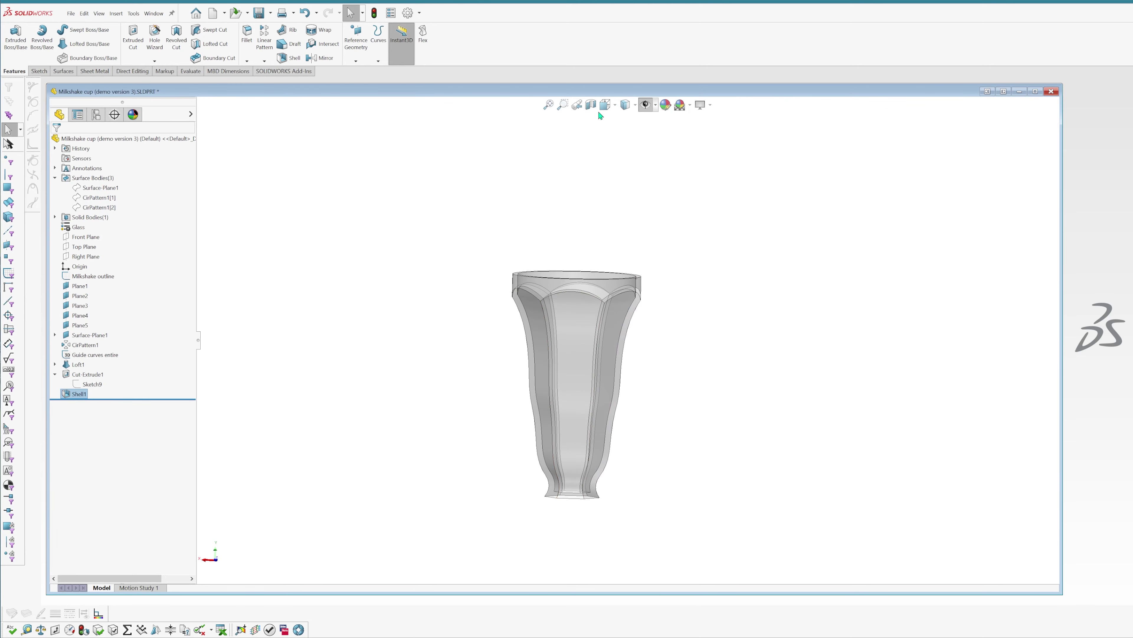
Step: Show the hollowed cup in Section View, looking from the Back orientation
click(591, 105)
click(55, 141)
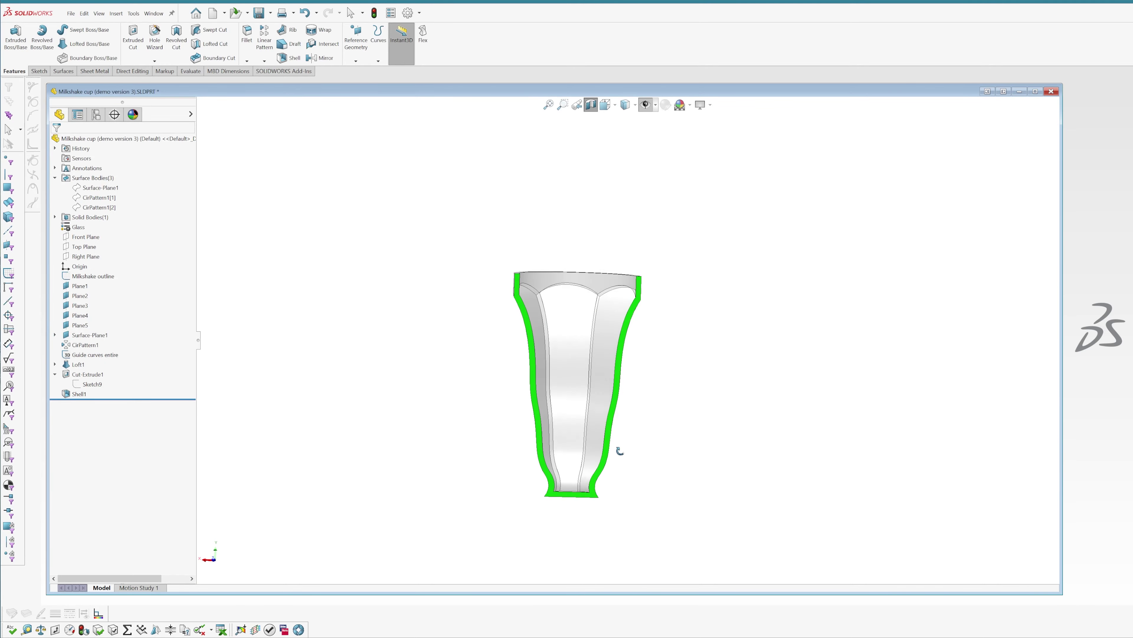
key(space)
click(599, 476)
scroll(656, 454, down, 3)
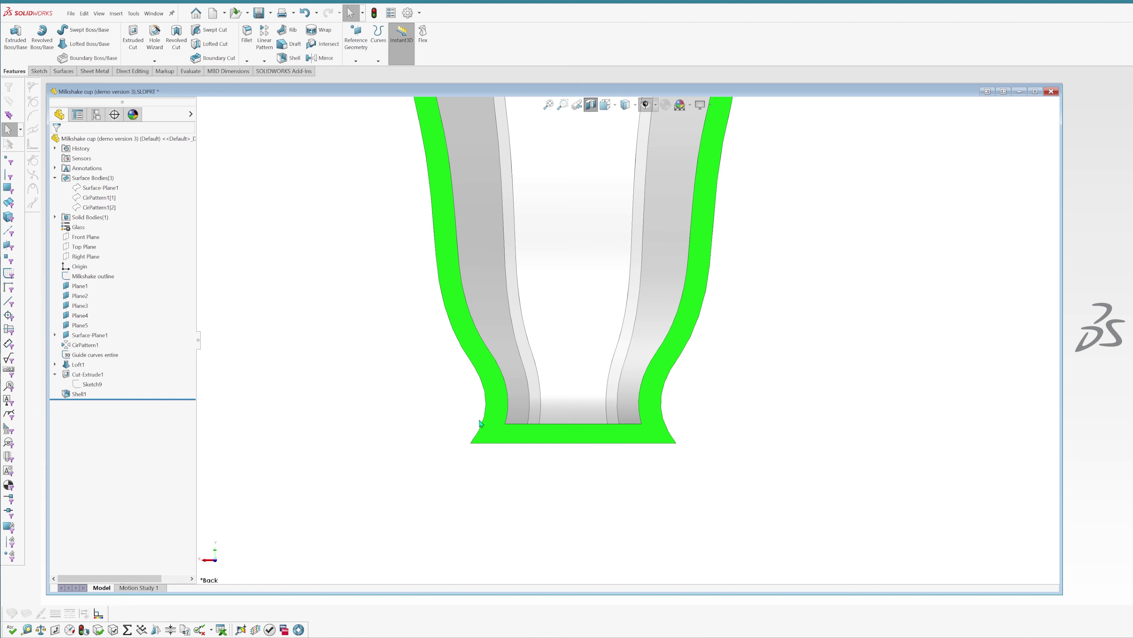
scroll(670, 372, up, 2)
scroll(640, 410, down, 2)
scroll(643, 410, up, 2)
scroll(642, 379, down, 1)
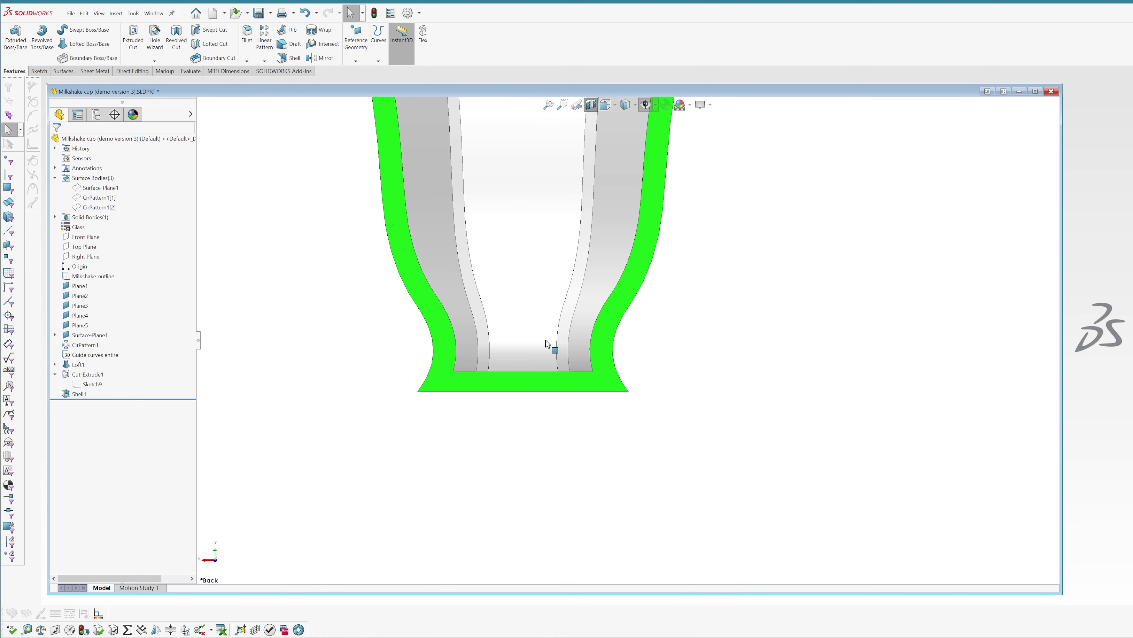
Step: Begin a new sketch from the Sketch tools
click(86, 236)
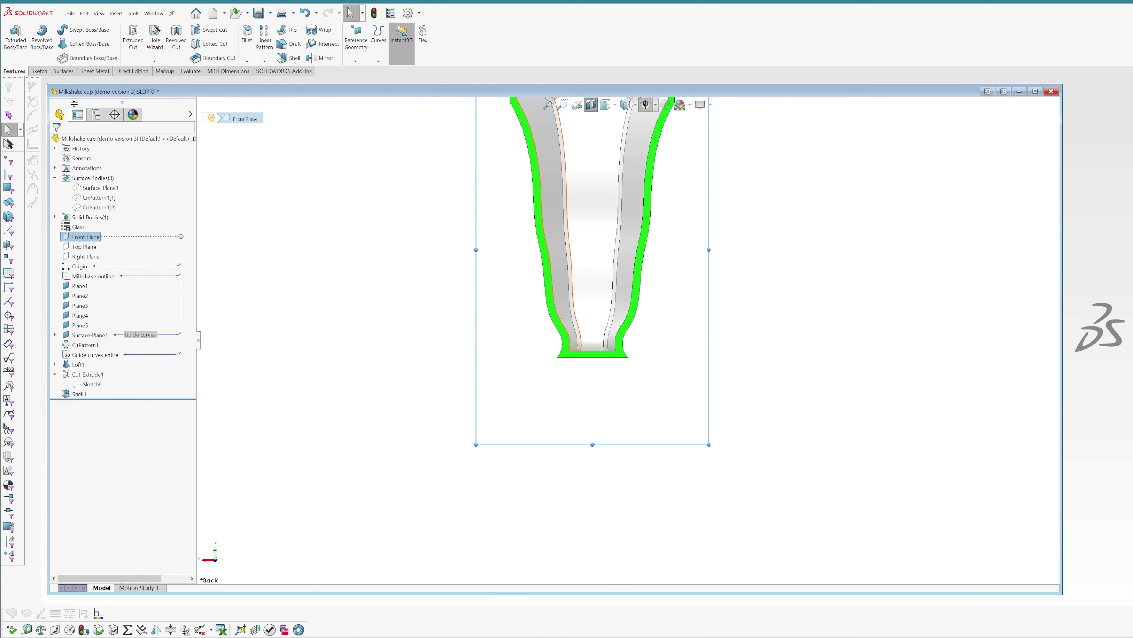
click(322, 329)
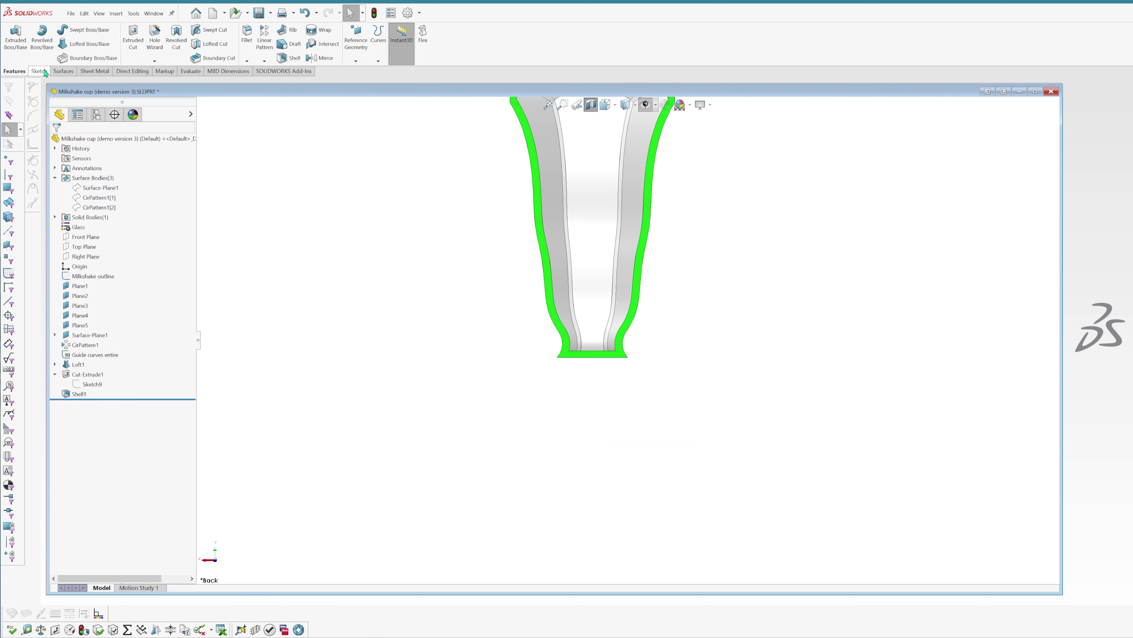
click(39, 70)
click(17, 49)
Step: On the Front Plane, draw a horizontal line from the cup base centre to its outer edge
click(211, 115)
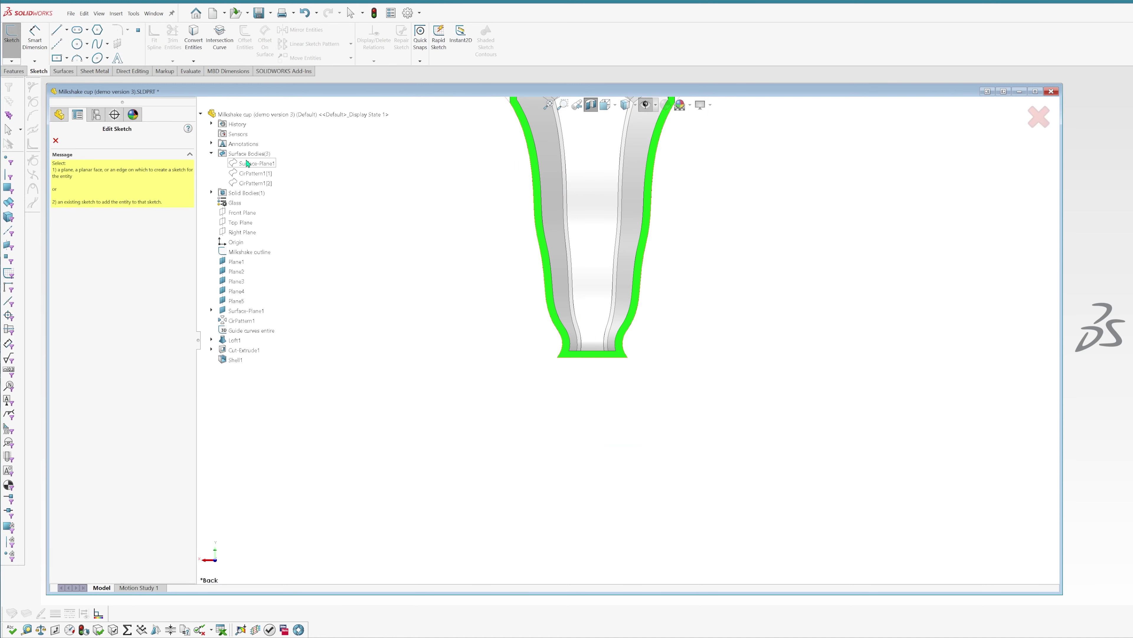
click(241, 195)
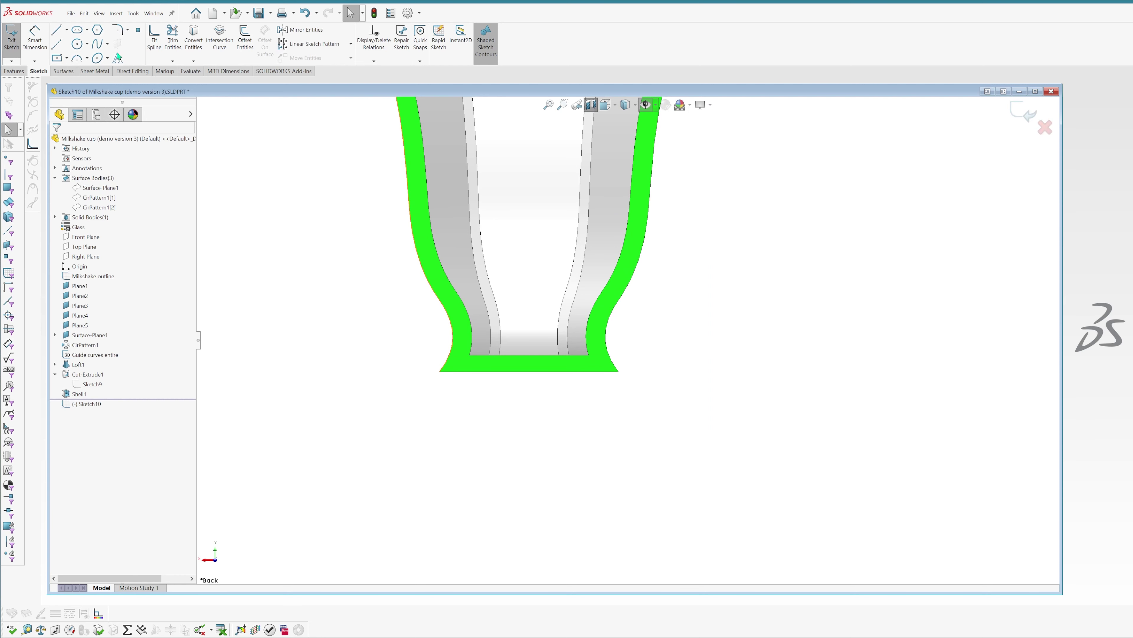
click(62, 31)
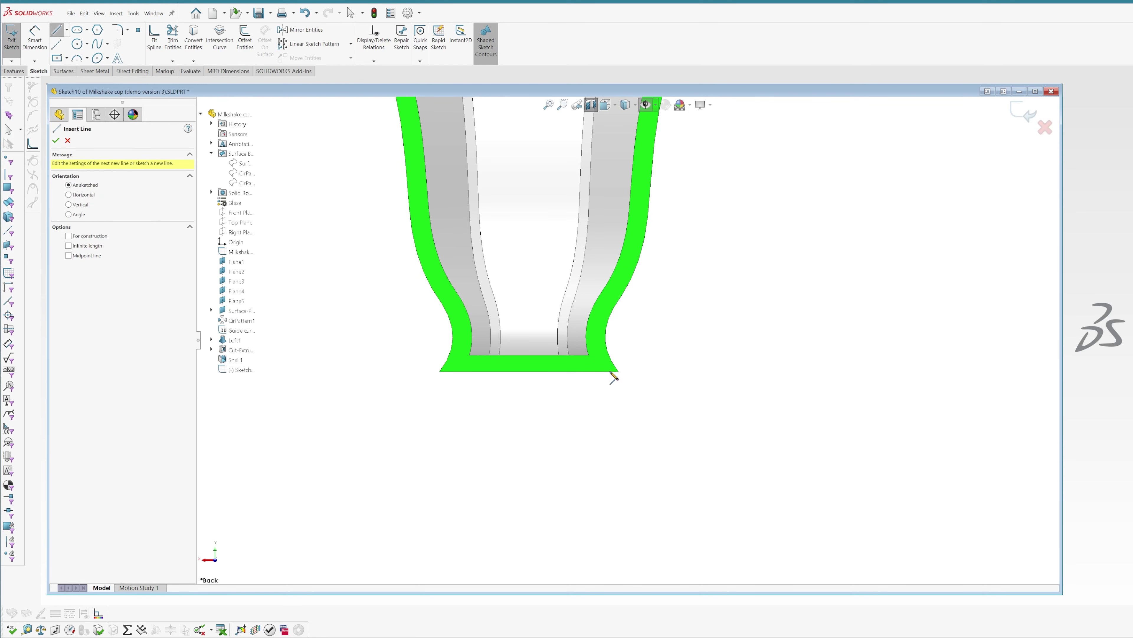
click(529, 371)
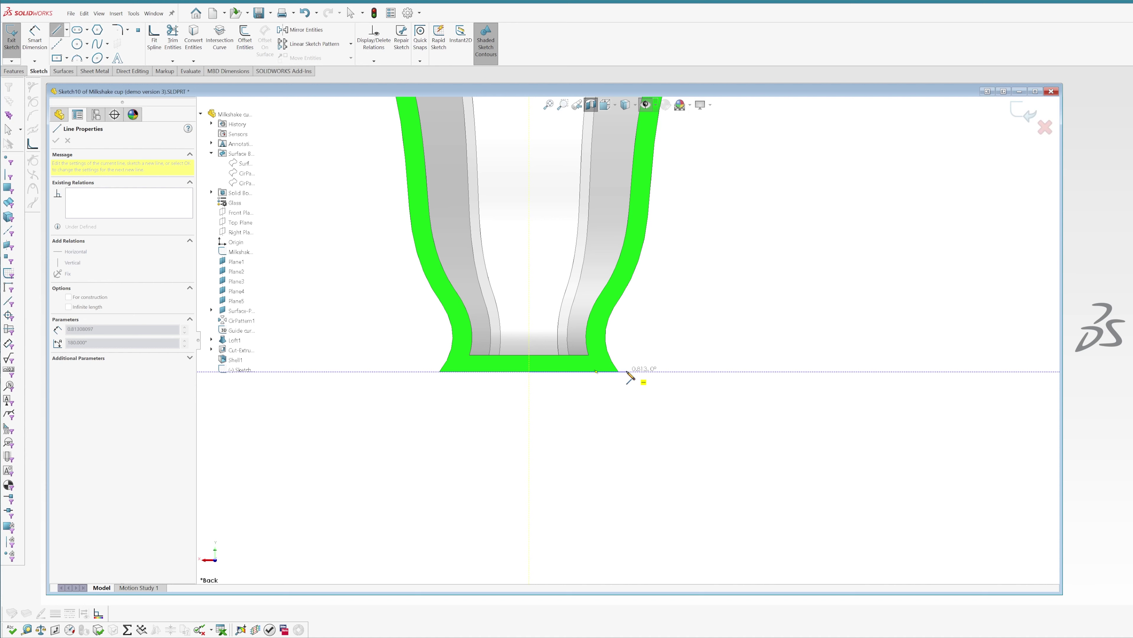
click(627, 371)
key(Escape)
scroll(642, 355, down, 2)
scroll(638, 357, down, 2)
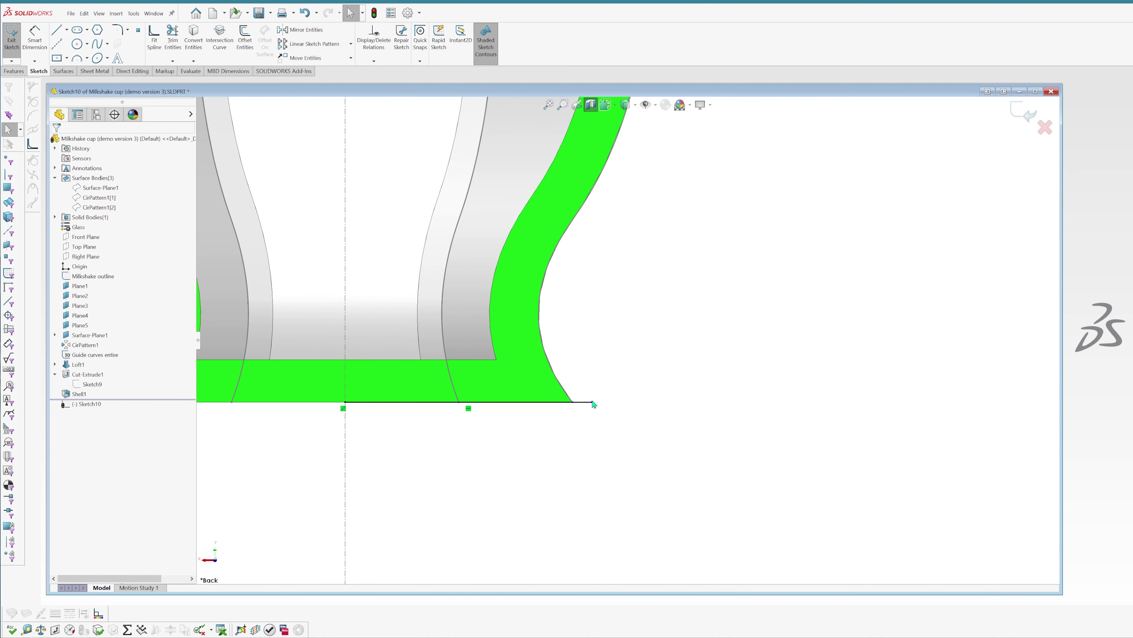
drag(593, 403, 573, 404)
click(613, 456)
scroll(625, 349, up, 4)
Step: Draw the closed foot outline with sloped, vertical and bottom edges back to the centre axis
click(57, 31)
click(606, 364)
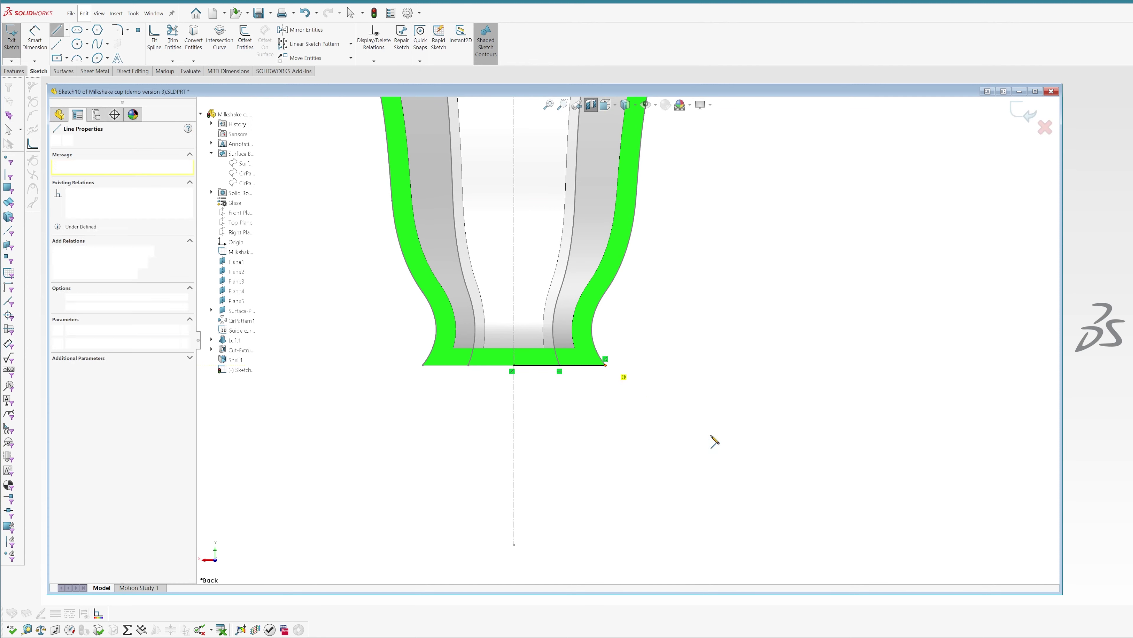
click(667, 399)
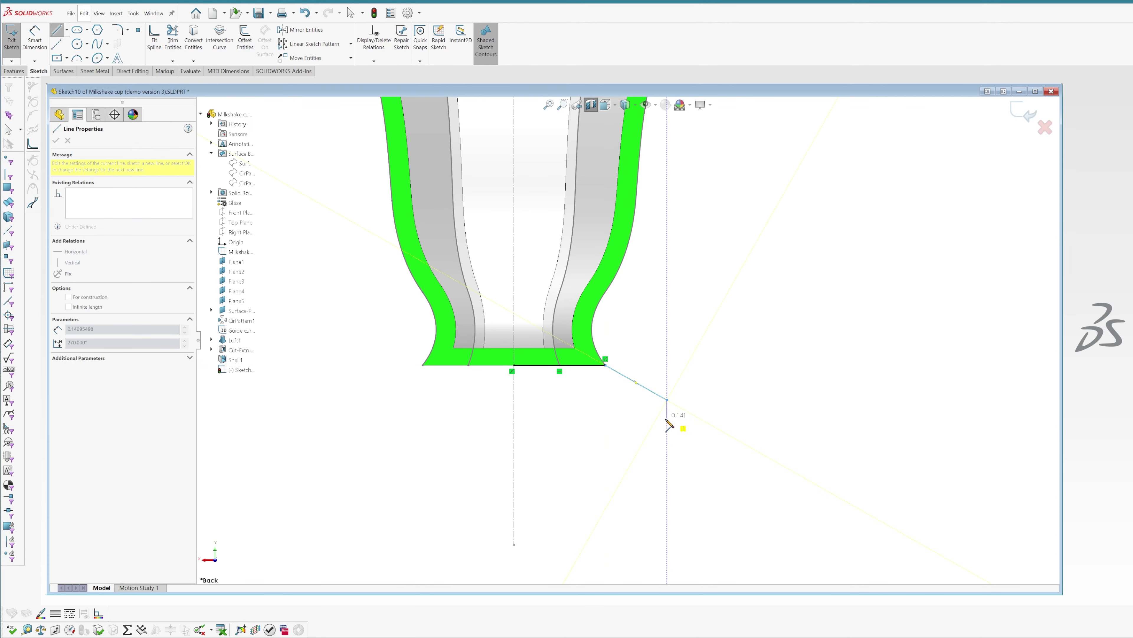
click(667, 420)
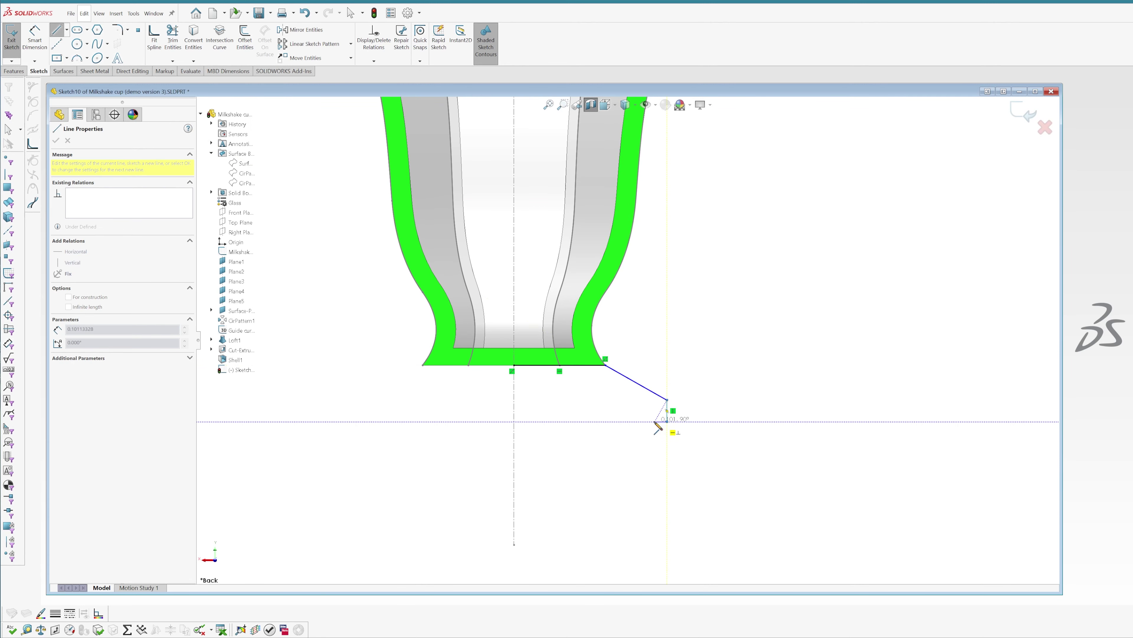
click(652, 403)
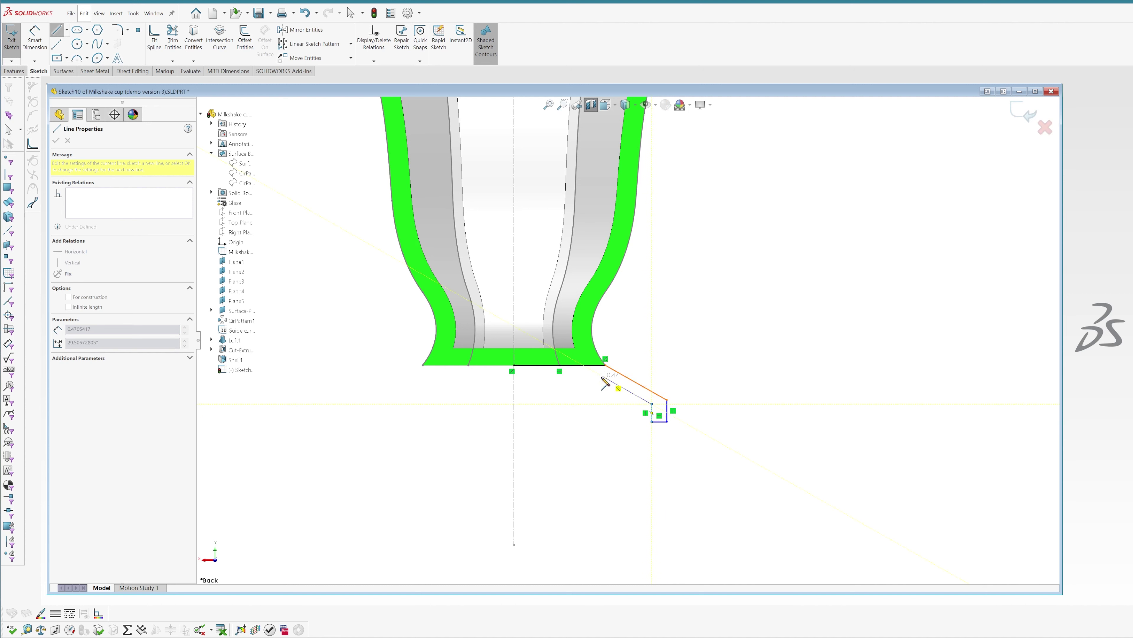
click(602, 376)
click(514, 376)
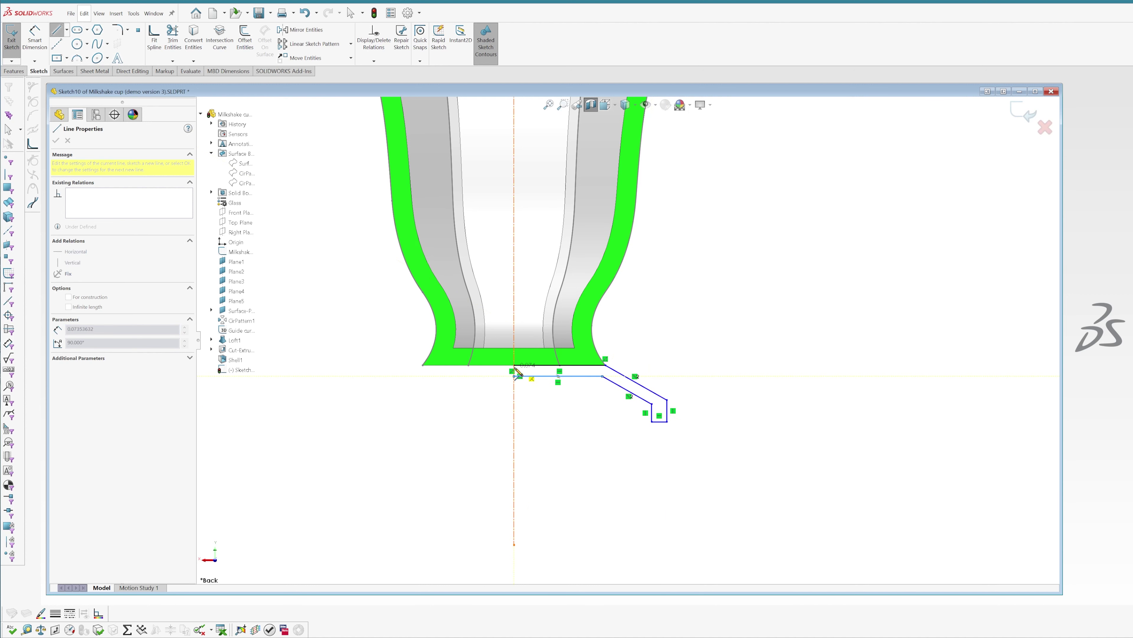
click(514, 365)
key(Escape)
scroll(643, 357, down, 2)
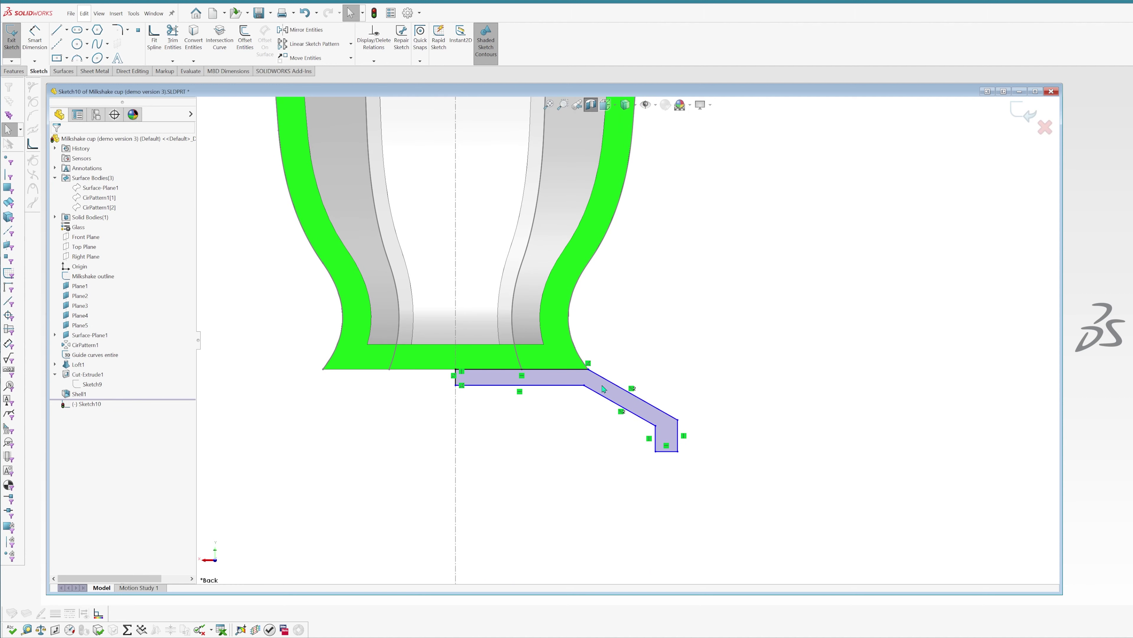
drag(594, 395, 591, 400)
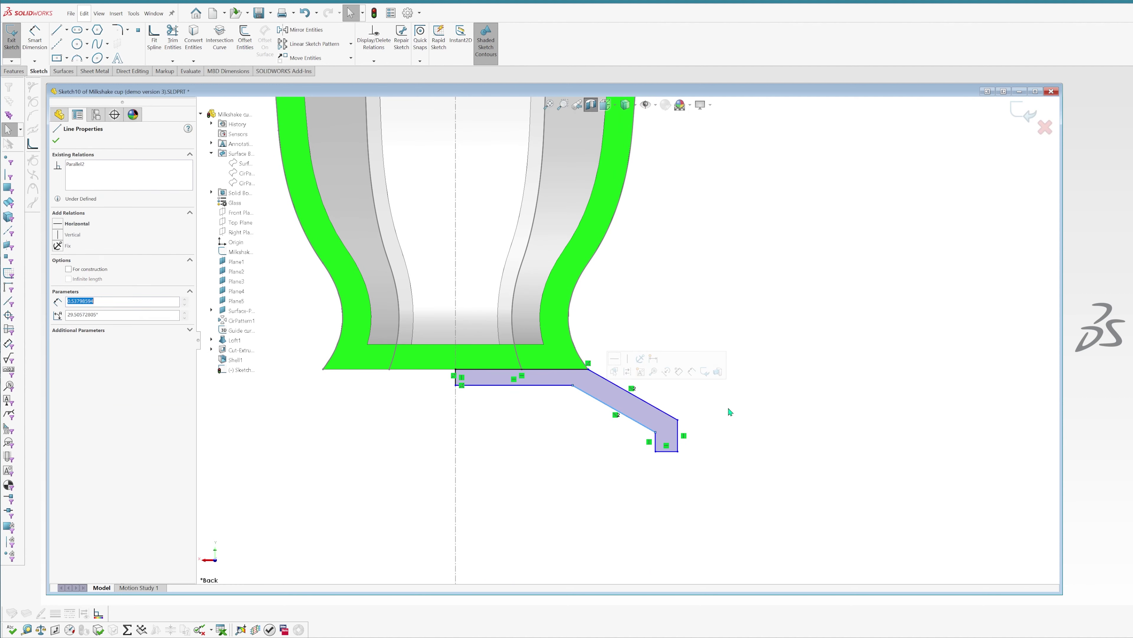
right_click(691, 397)
key(Escape)
Step: Dimension the foot's flat and slanted wall thicknesses to 0.14 each
key(d)
click(564, 384)
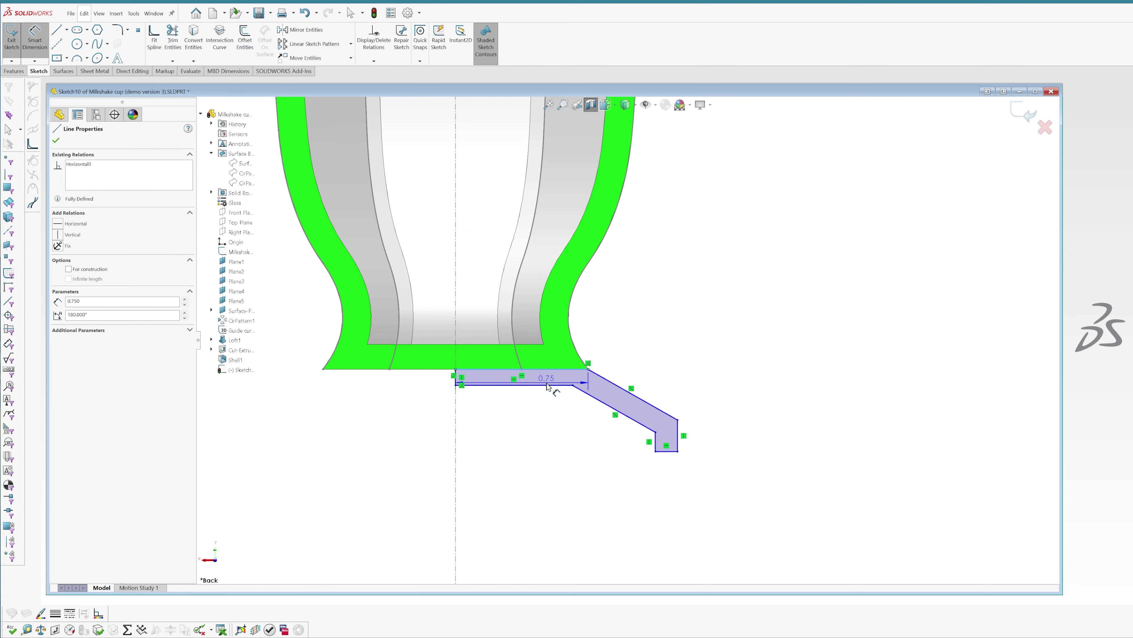
click(550, 379)
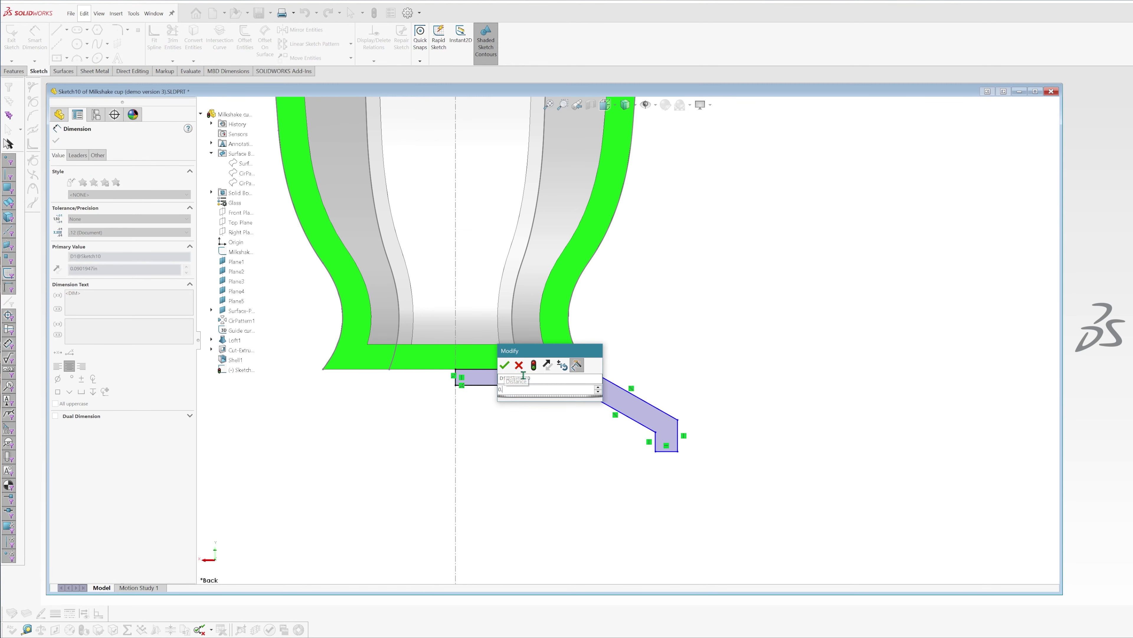
text(0.14)
key(Return)
click(601, 407)
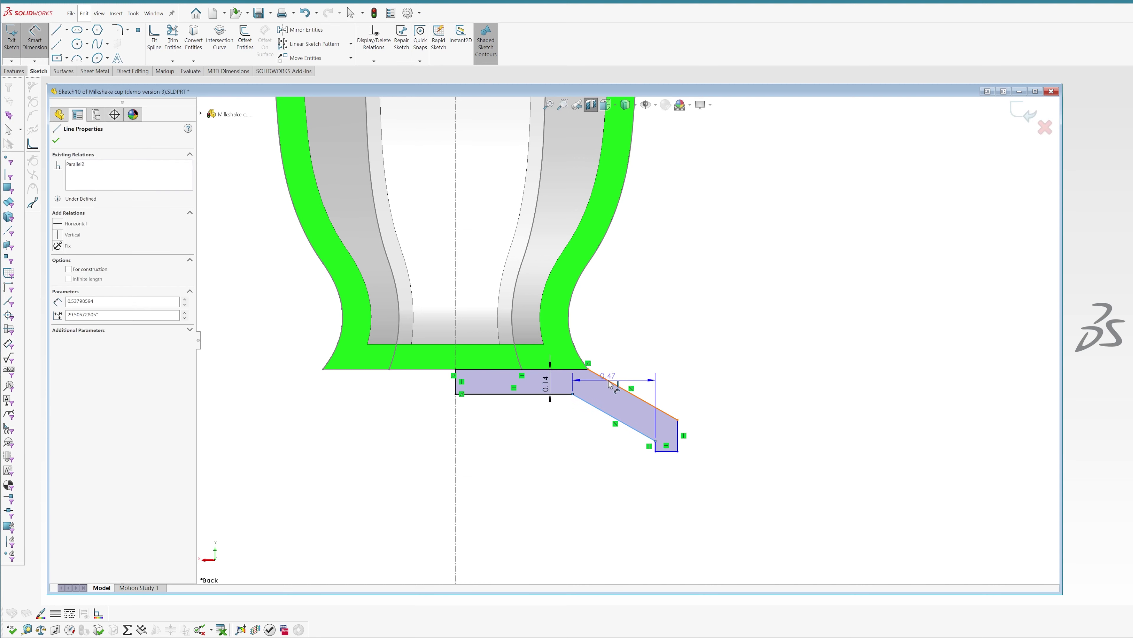
click(633, 393)
click(607, 409)
text(0.14)
key(Return)
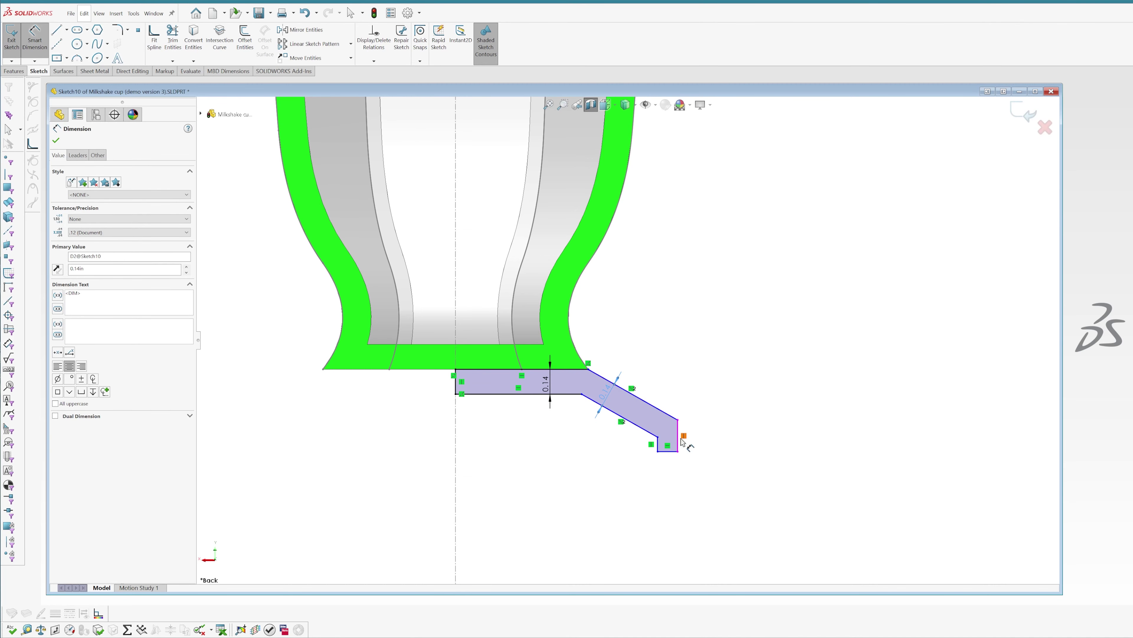
Step: Restore the vertical centre line as construction geometry
click(678, 453)
click(457, 463)
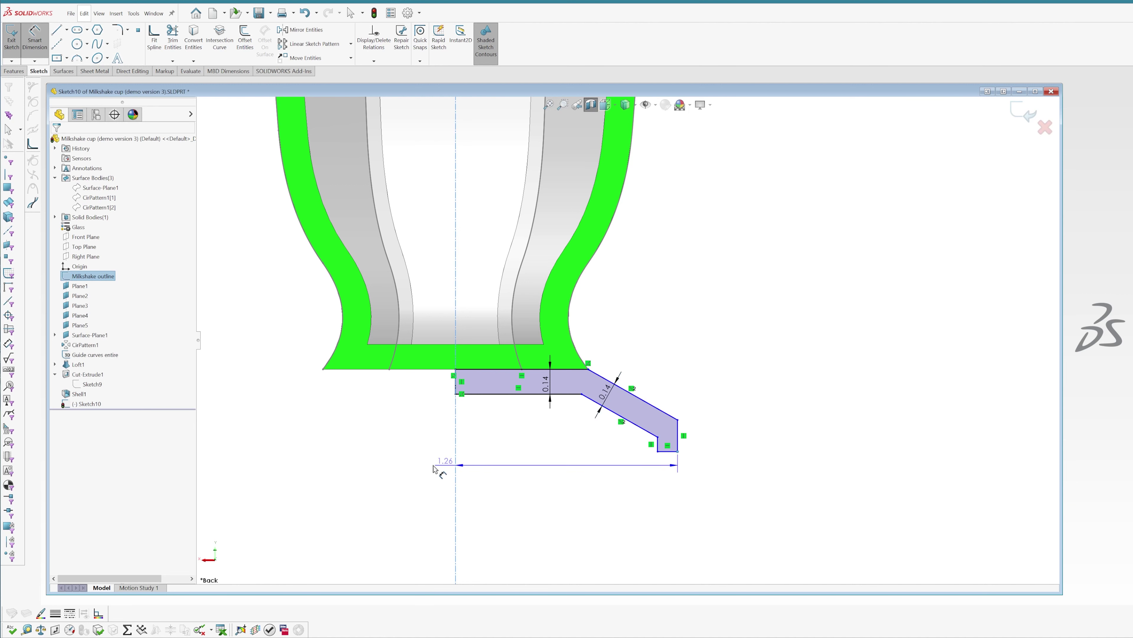
key(Escape)
key(Escape)
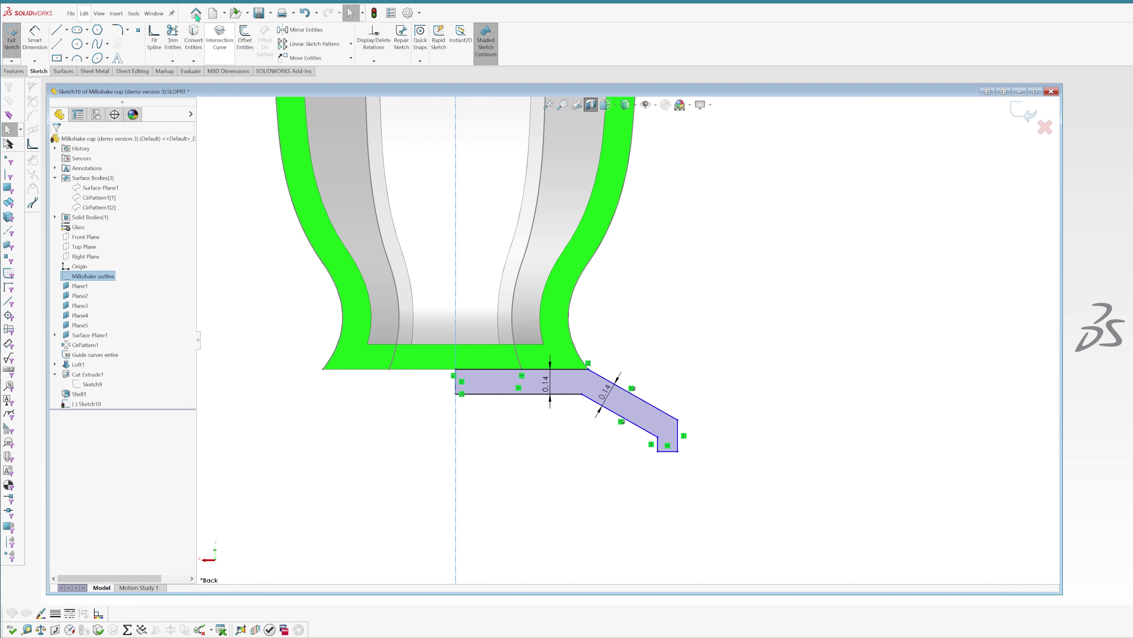
click(459, 419)
click(456, 419)
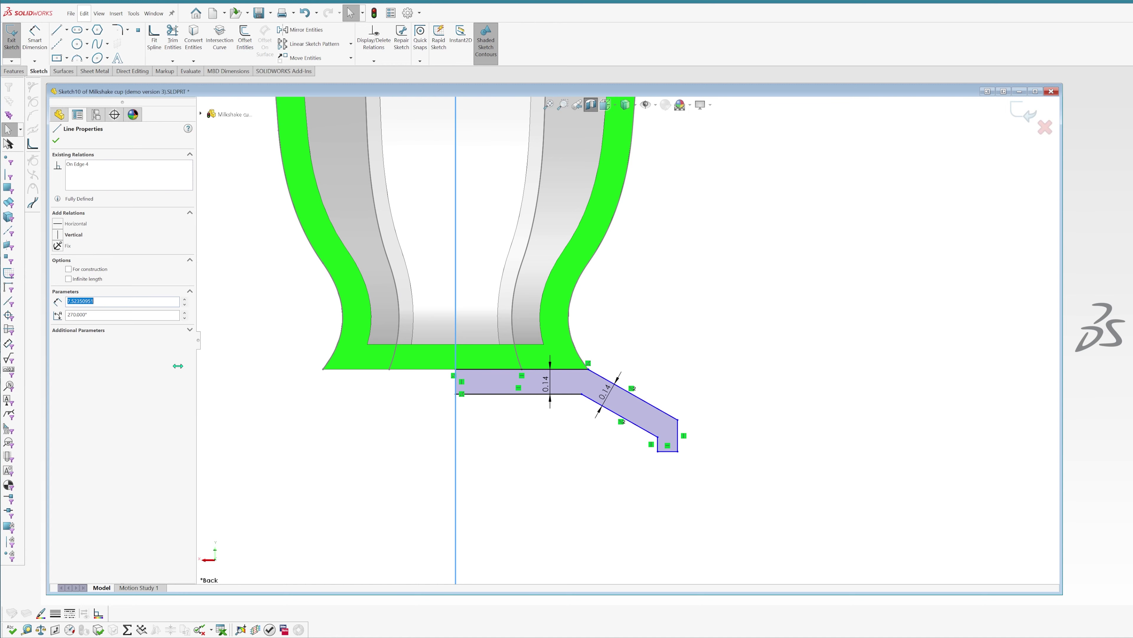
click(83, 275)
click(520, 483)
Step: Dimension the foot's diameter across the centre axis to 3.00 and adjust its bottom corner
click(35, 36)
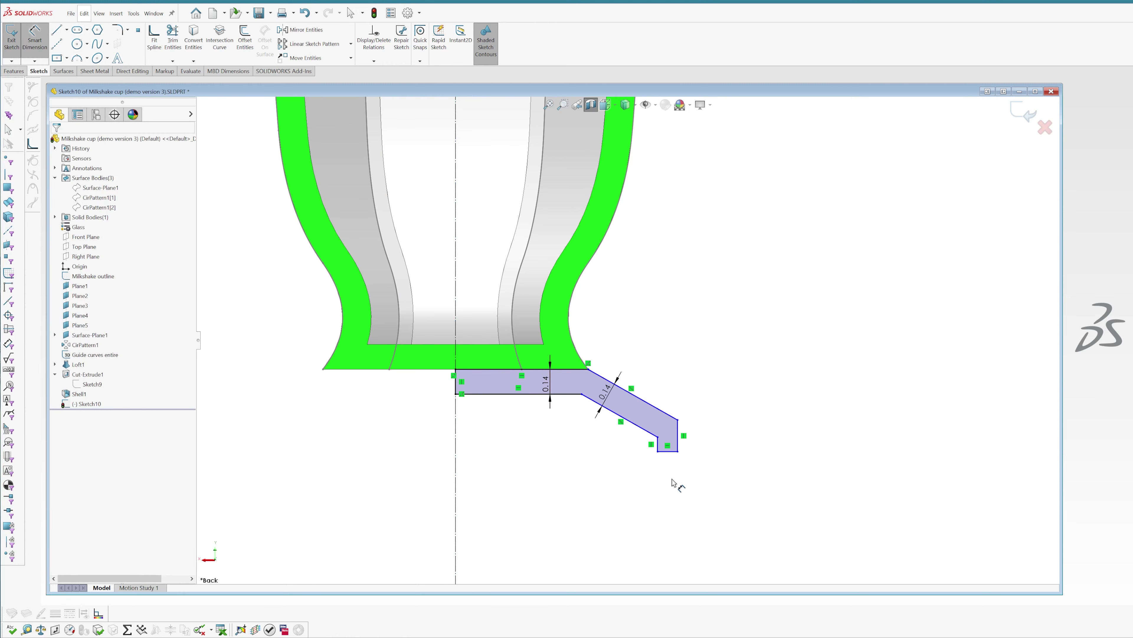
click(679, 451)
click(456, 447)
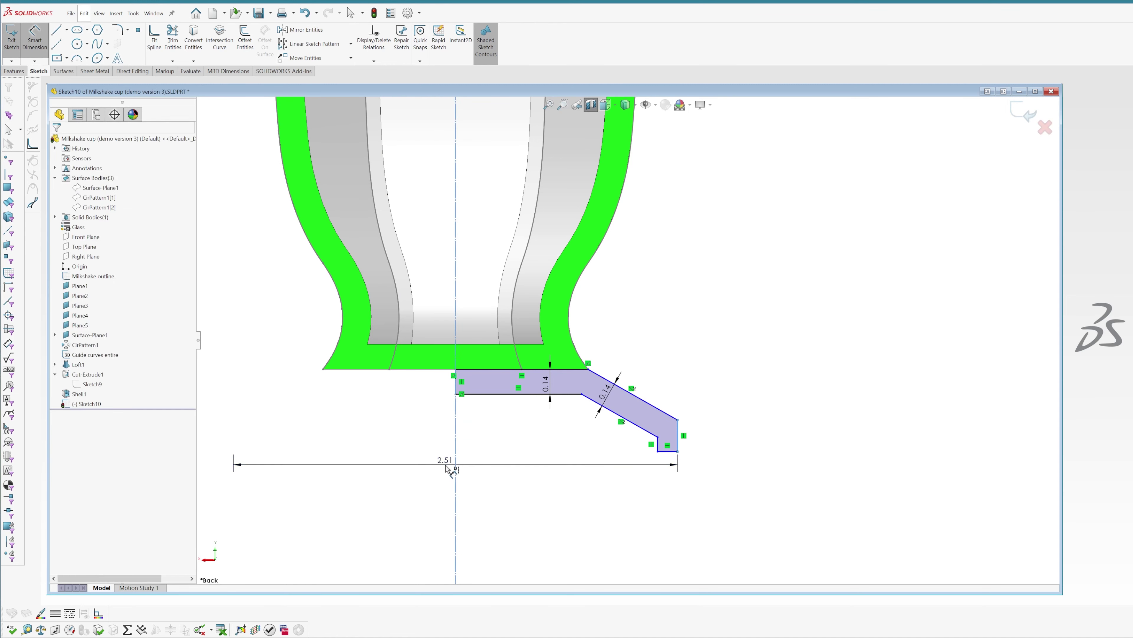
text(3)
key(Return)
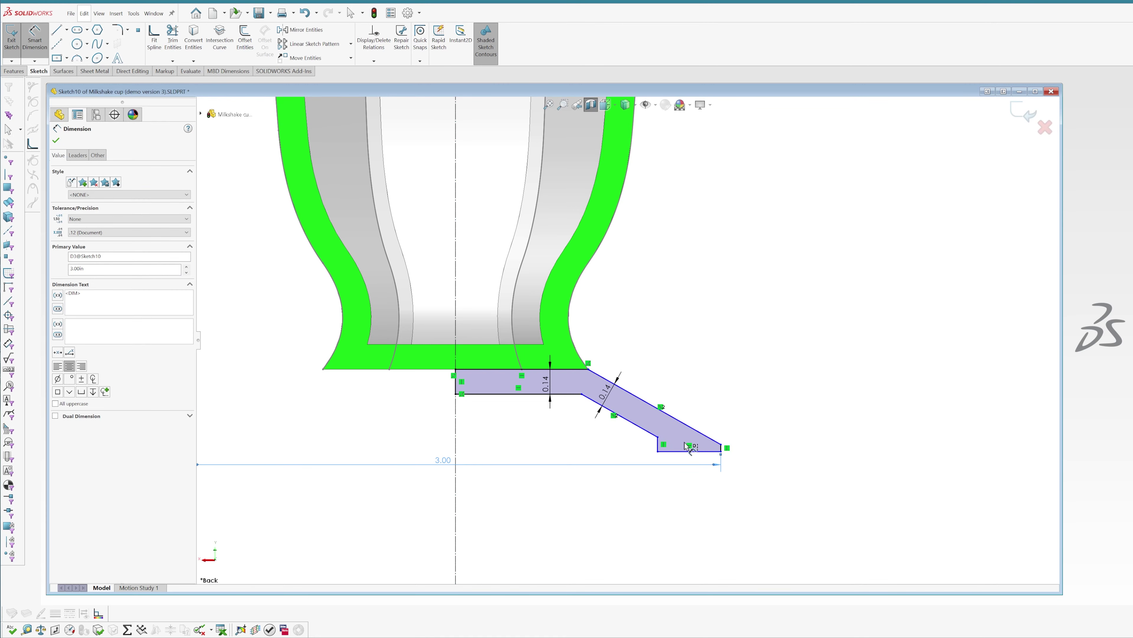
click(663, 442)
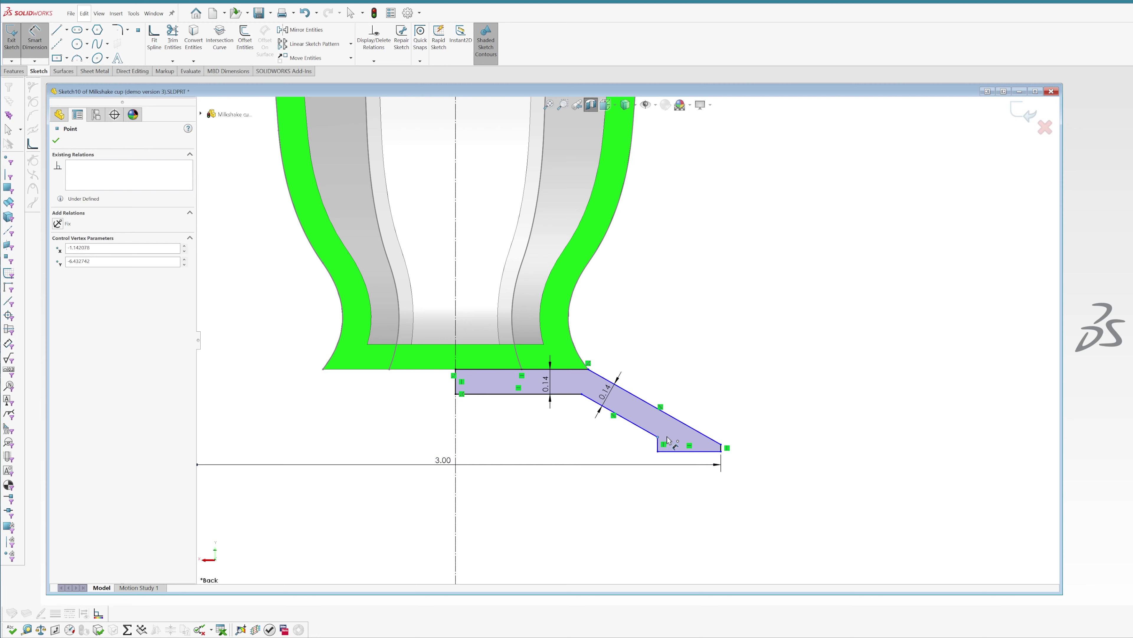
drag(668, 440, 686, 443)
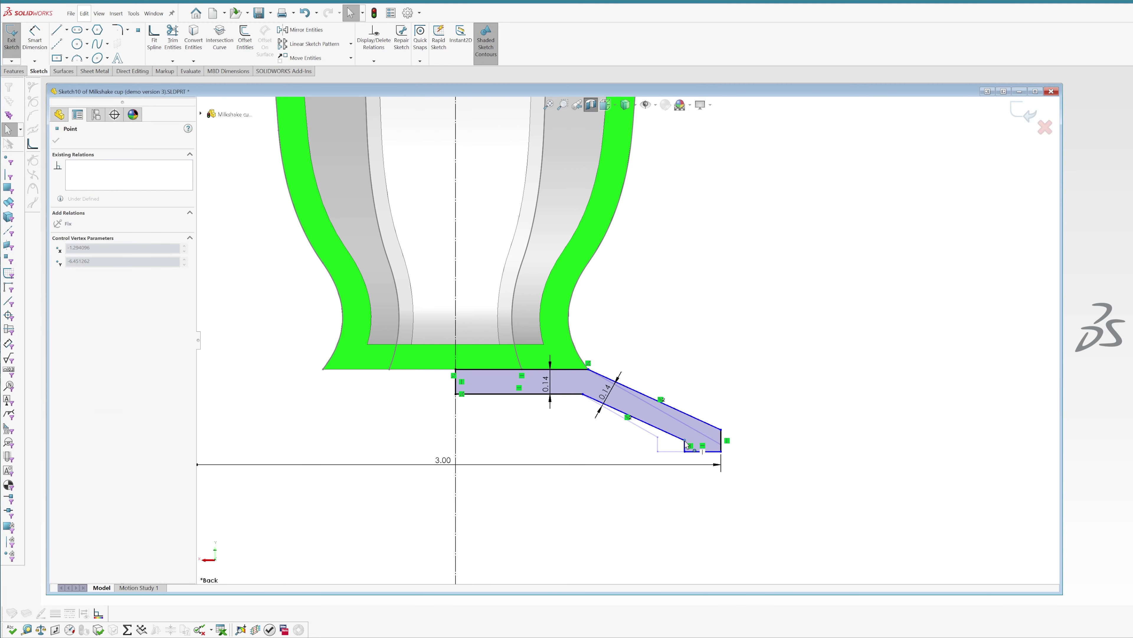
key(Escape)
click(35, 38)
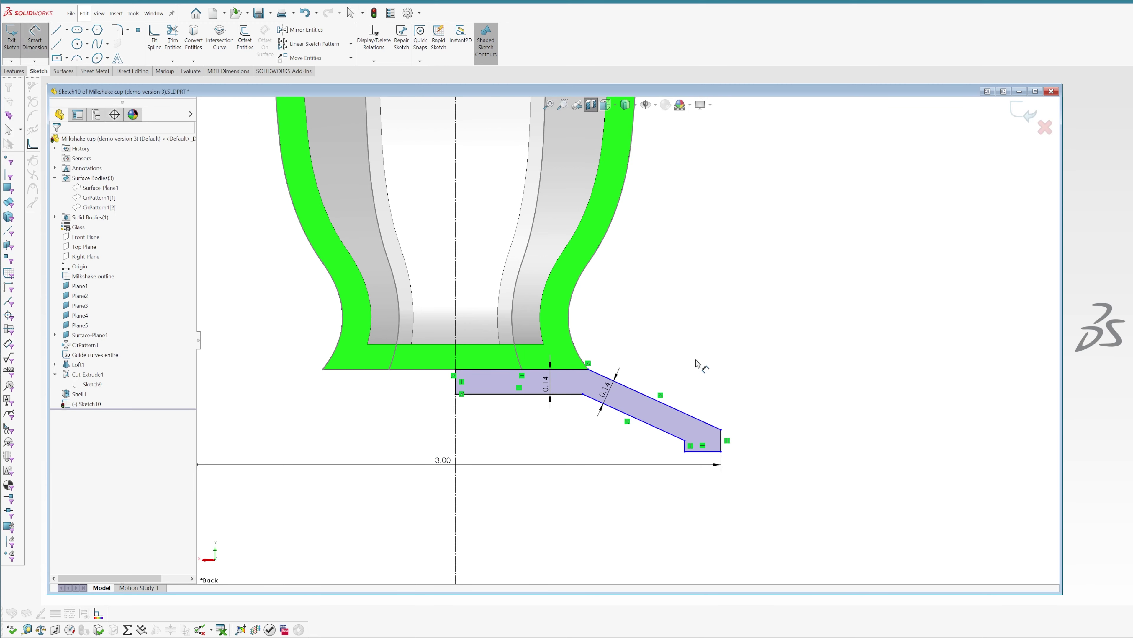
key(Escape)
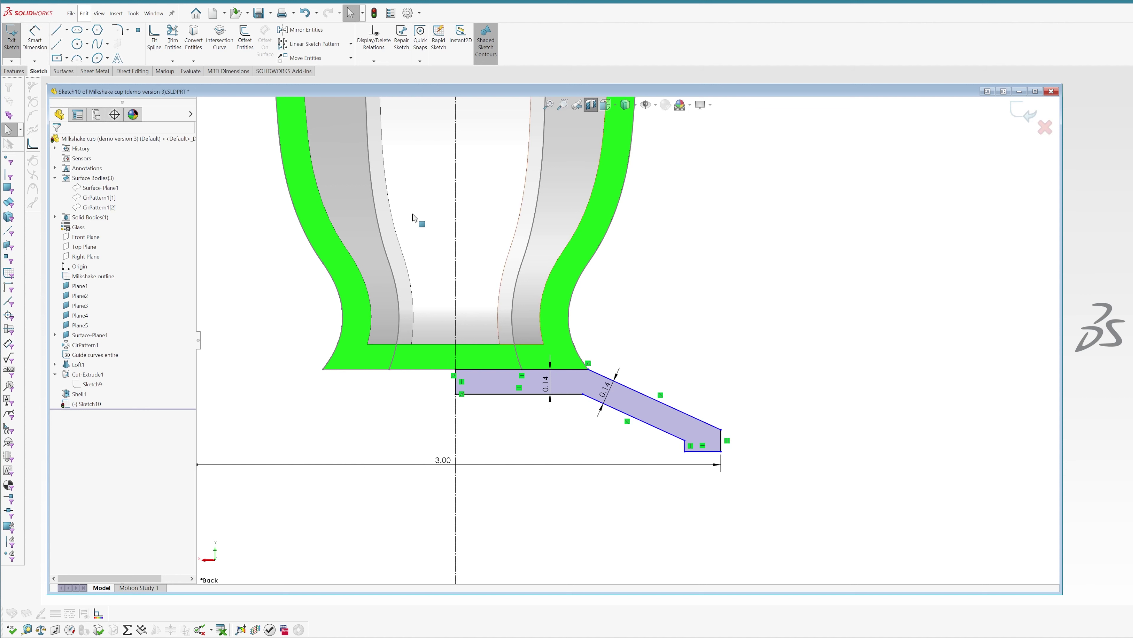
Step: Set the slant angle between the flat and sloped lines to 22.5°
key(d)
click(578, 370)
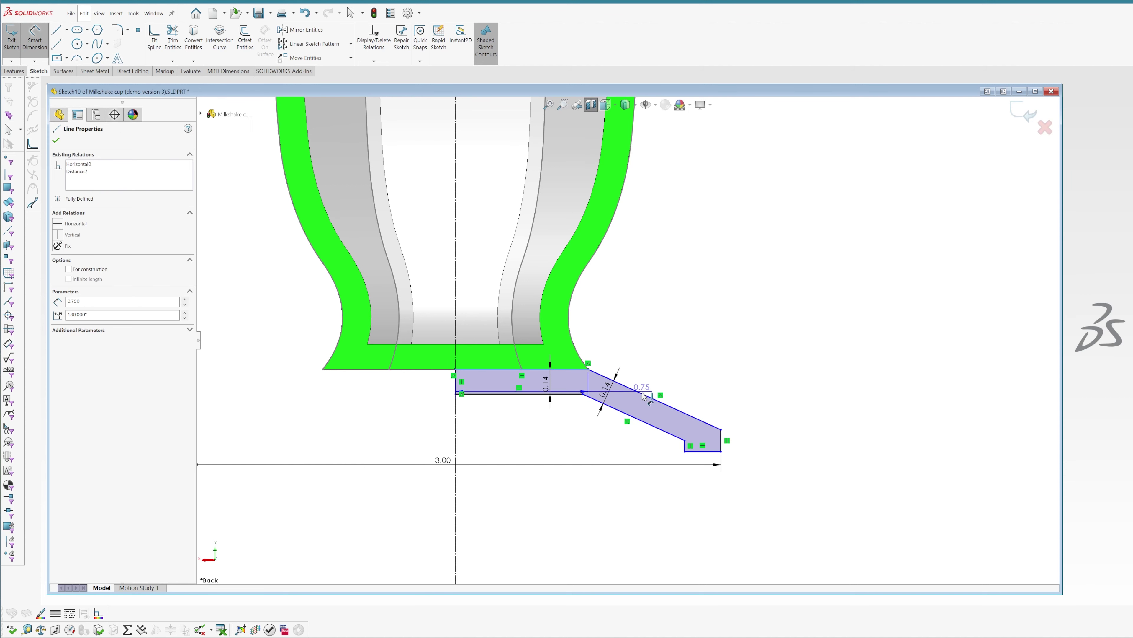
click(634, 389)
text(22.5)
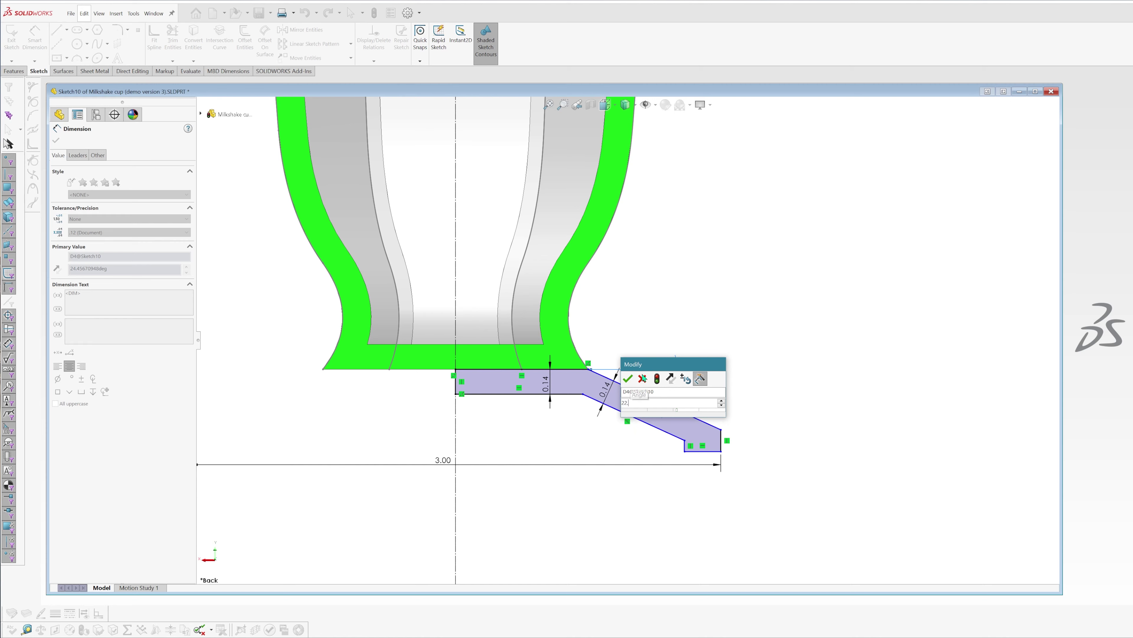
key(Return)
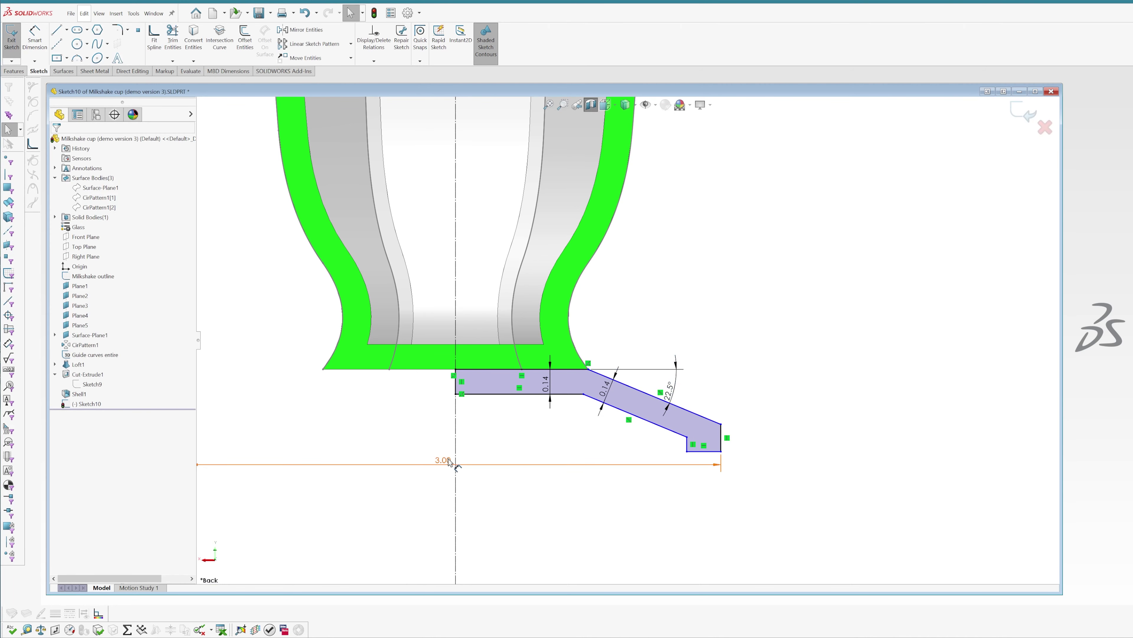
mouse_move(676, 464)
mouse_down()
mouse_move(675, 476)
mouse_move(721, 460)
mouse_up()
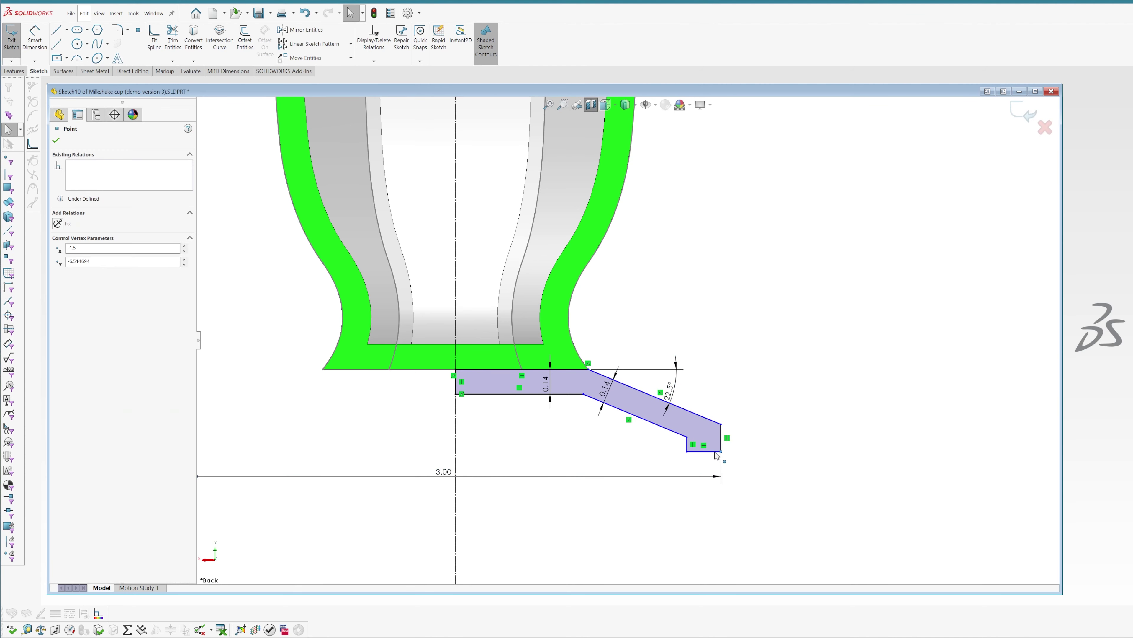
click(784, 492)
Step: Dimension the foot profile's overall height to 0.60
key(s)
click(824, 502)
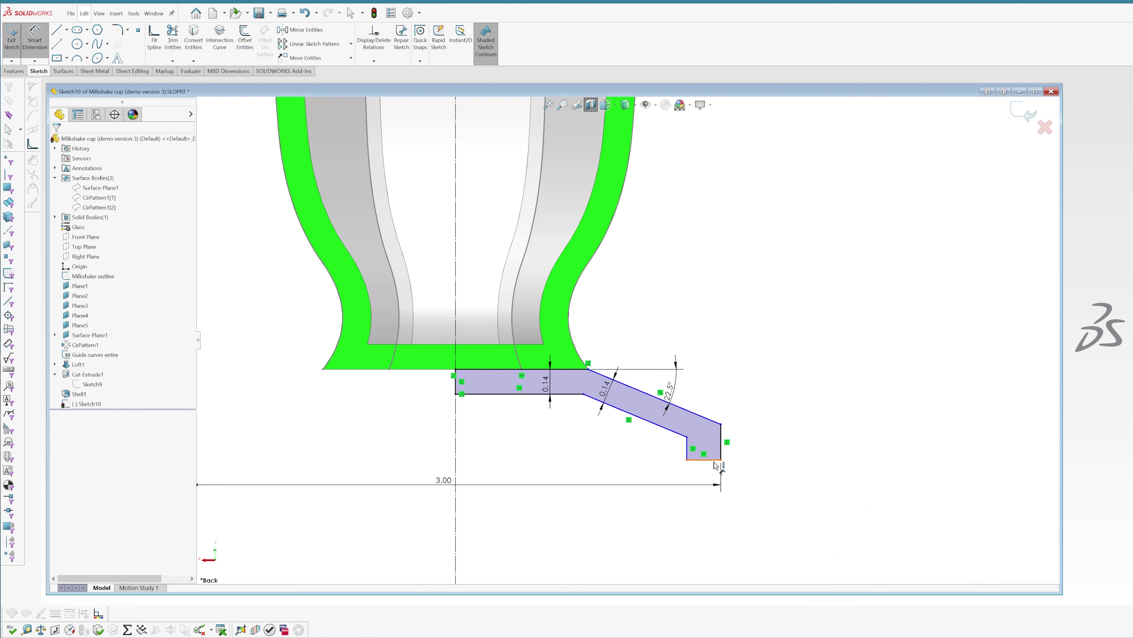
click(558, 369)
click(704, 460)
click(768, 412)
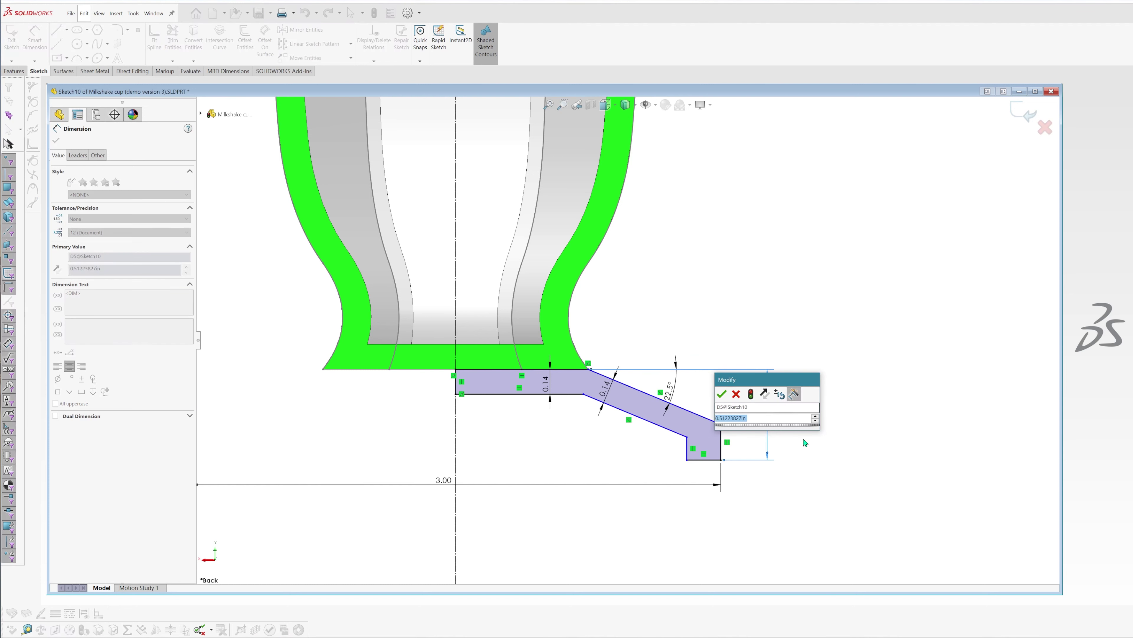
text(0.6)
key(Return)
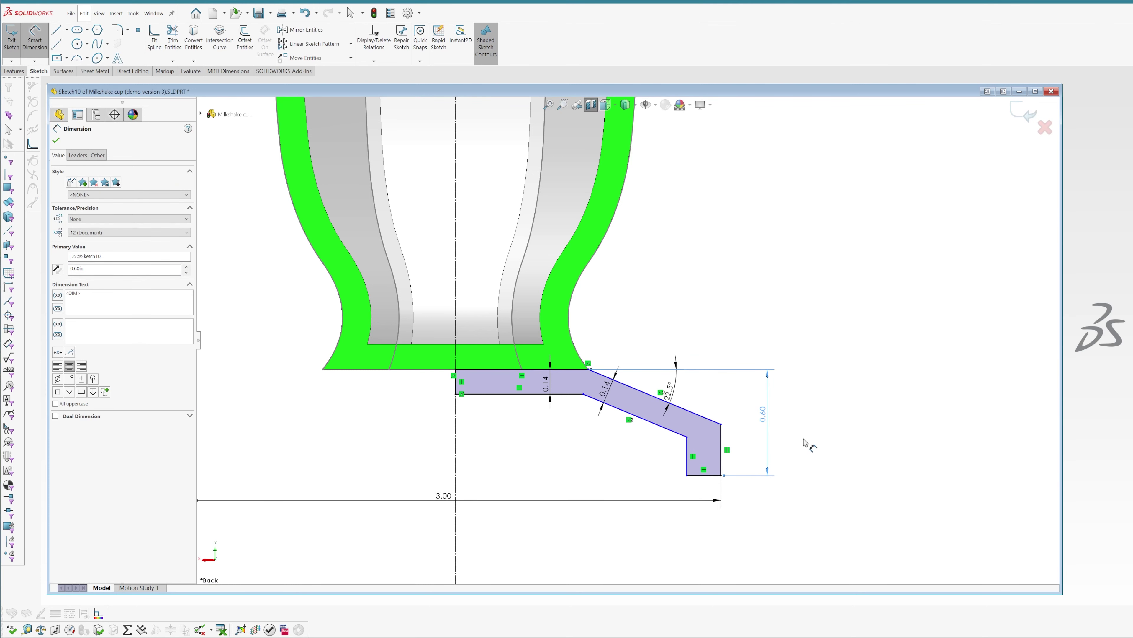
key(Escape)
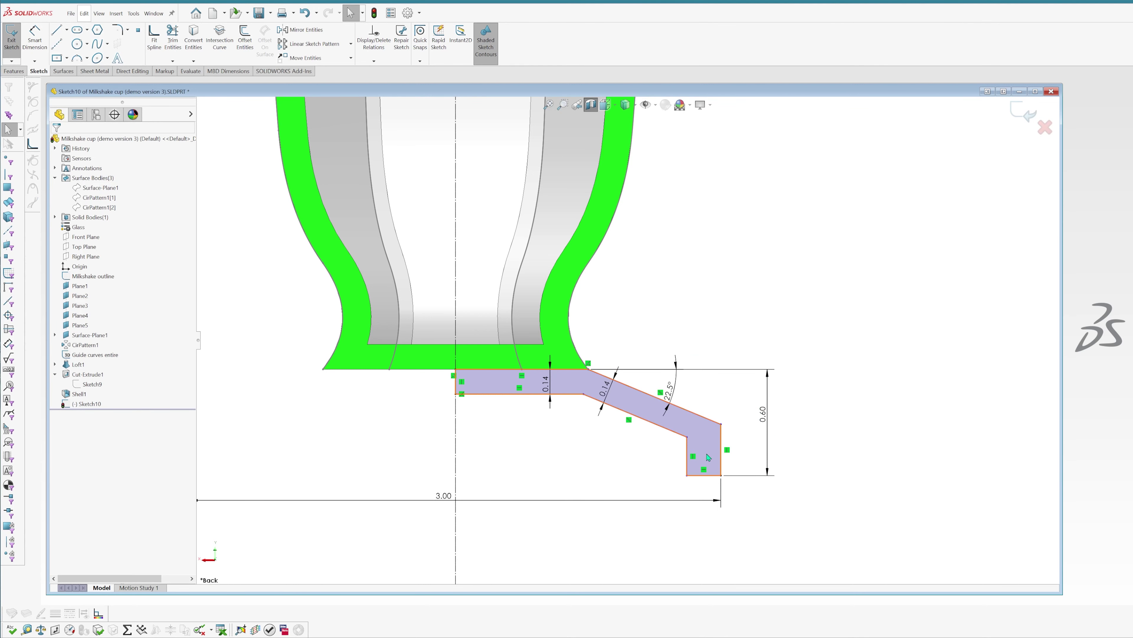
Step: Dimension the vertical rim width to 0.14
key(s)
click(747, 466)
click(691, 451)
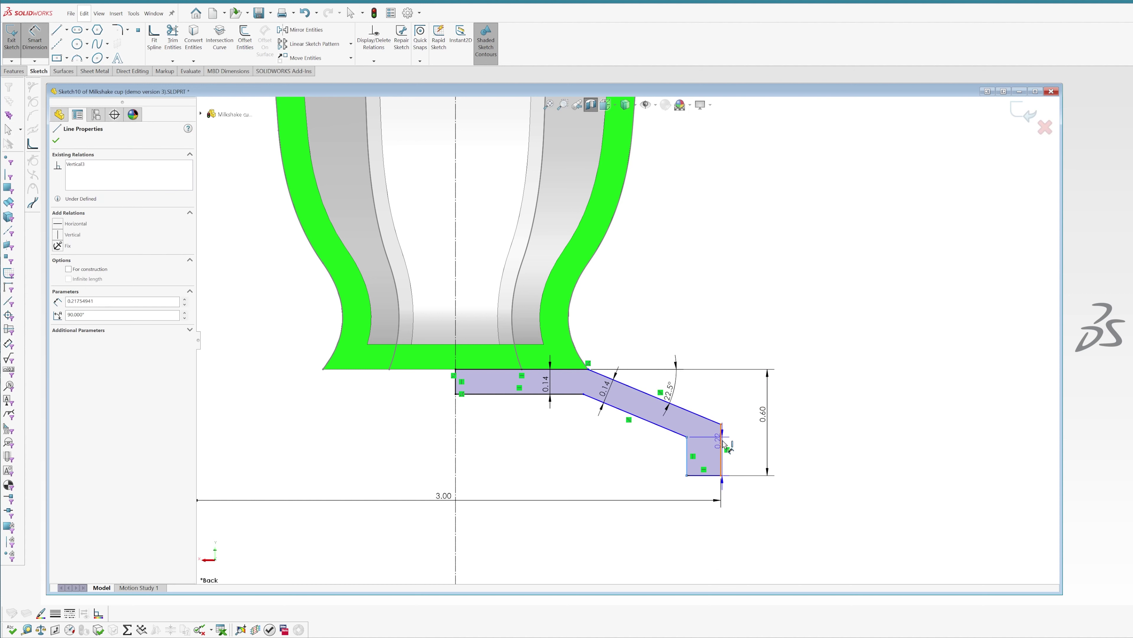
click(714, 402)
text(.14)
key(Return)
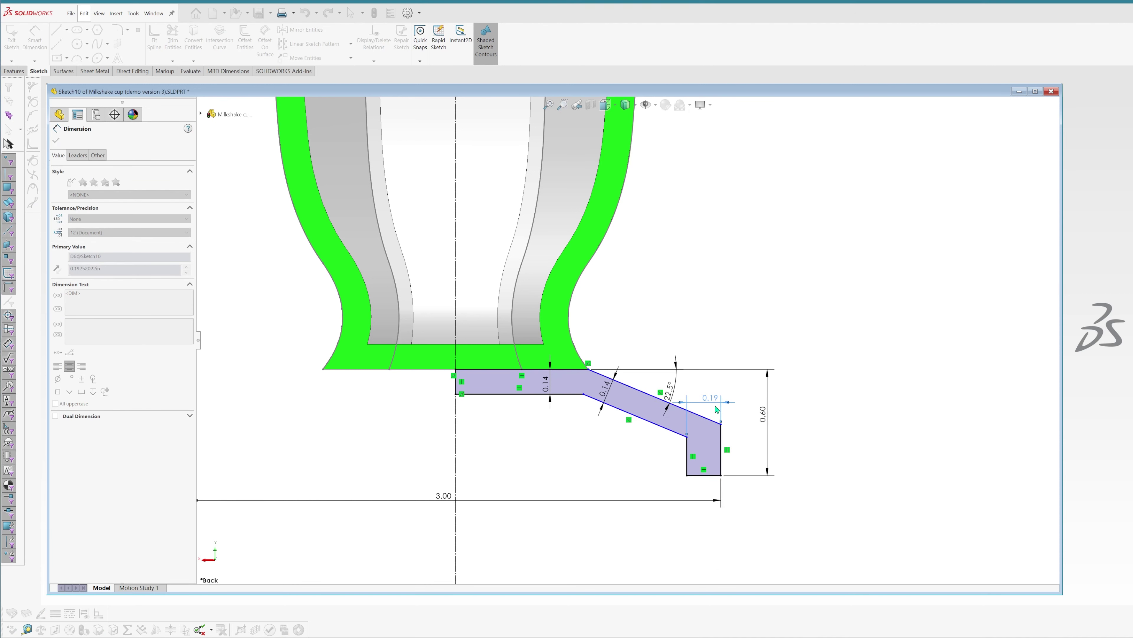
key(Escape)
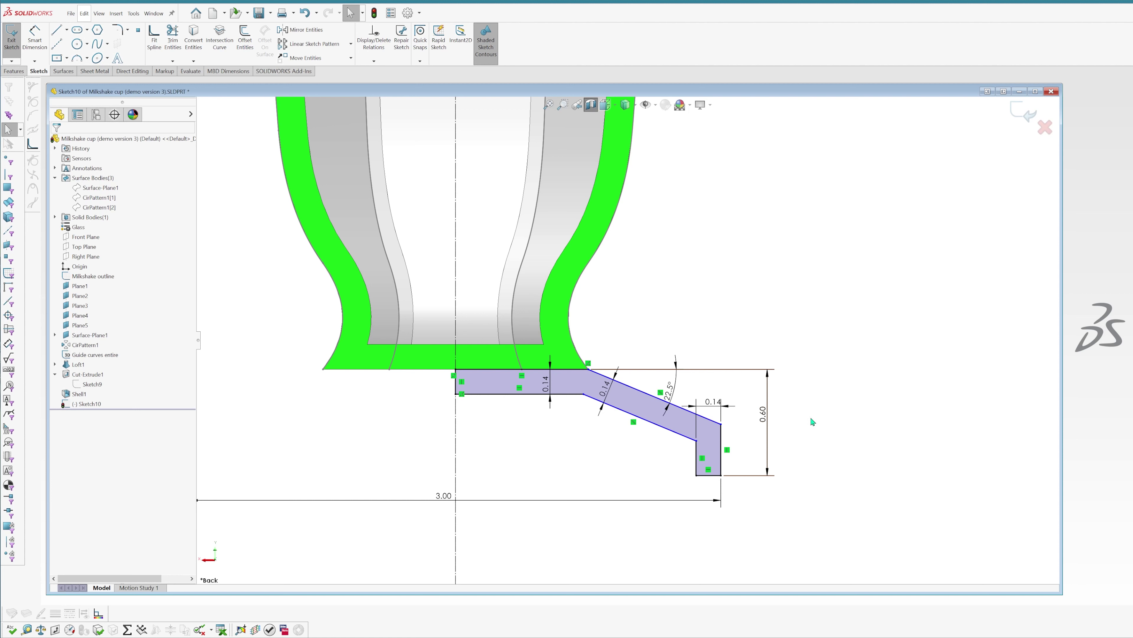
Step: Drag the slant's top corner to snap onto the flat horizontal edge
drag(588, 368, 603, 355)
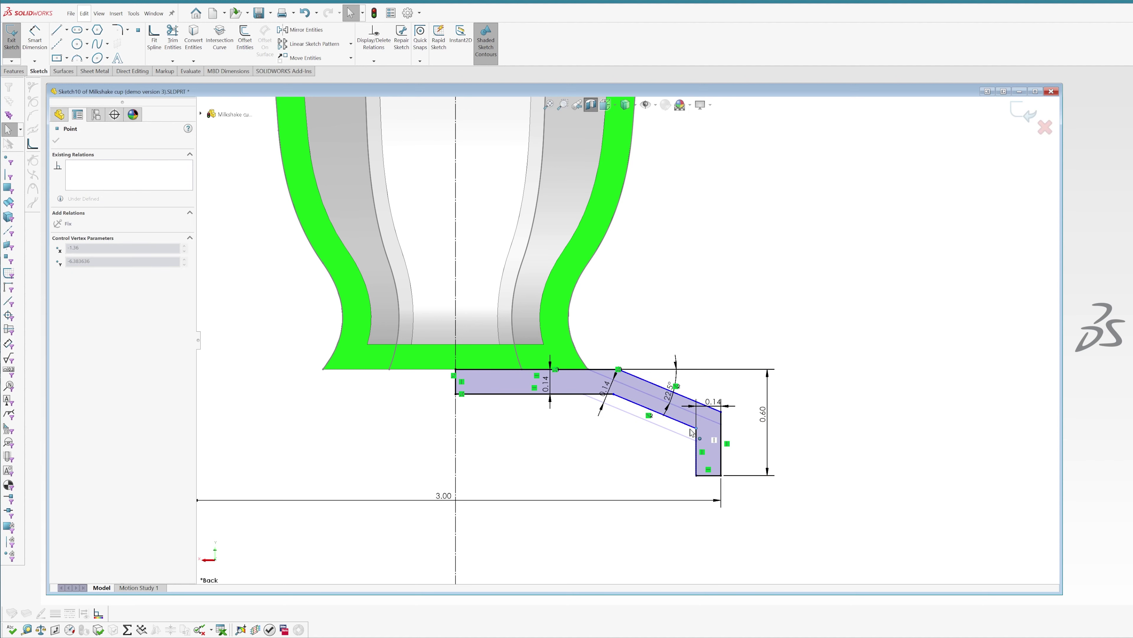
scroll(602, 355, down, 5)
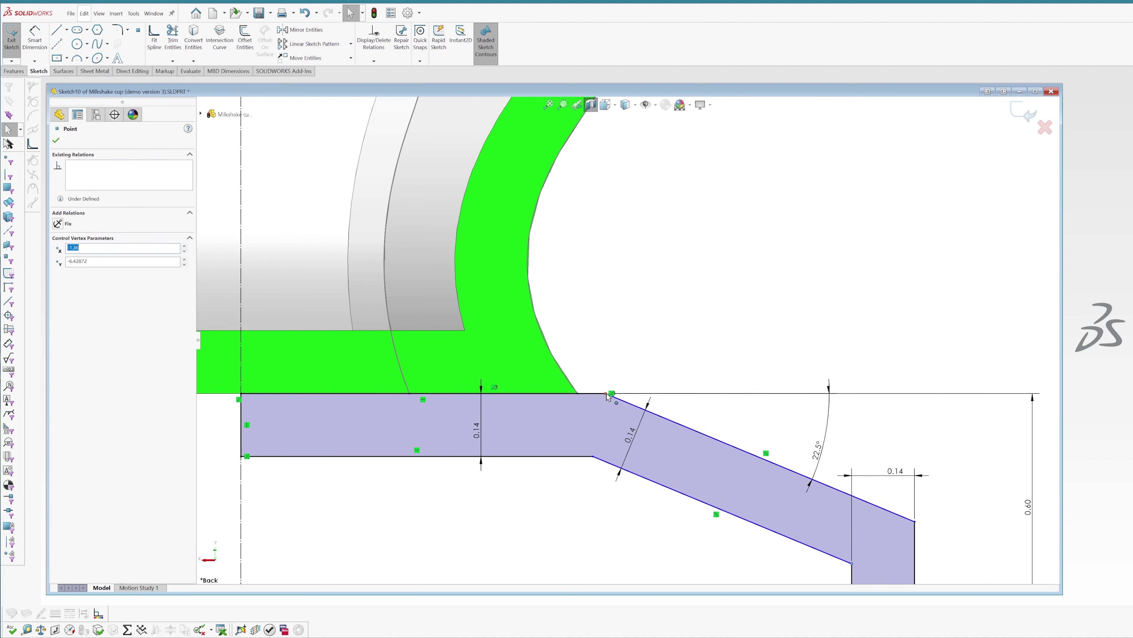
drag(608, 396, 577, 401)
click(543, 526)
scroll(573, 487, up, 7)
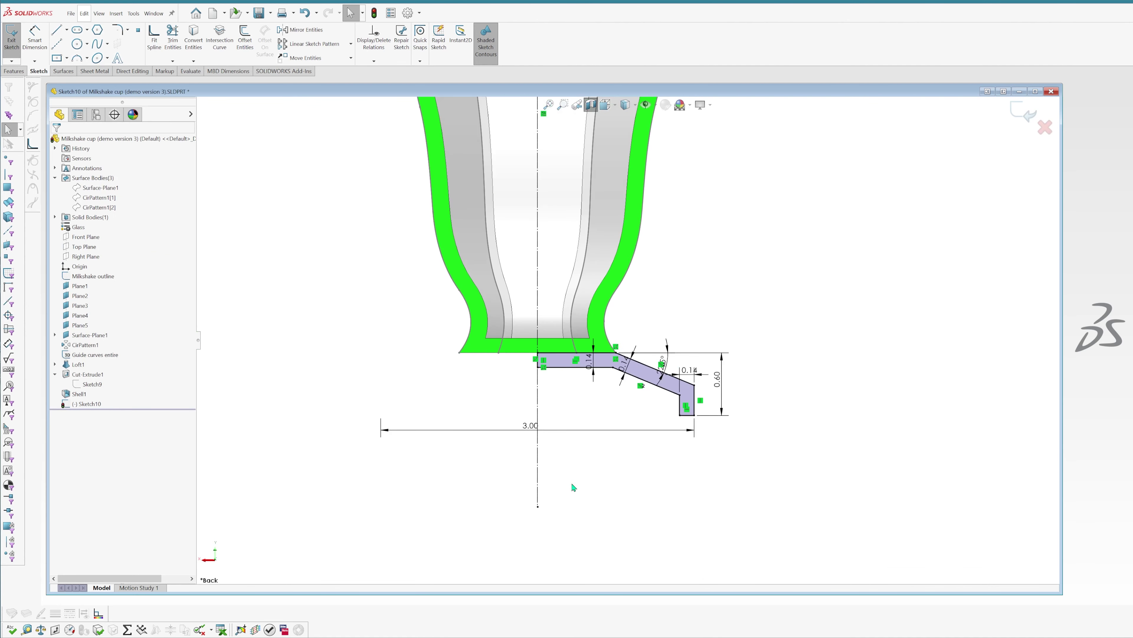
scroll(571, 389, down, 2)
Step: Revolve Sketch10 360° about the centreline into the foot, then turn off Section View
click(10, 40)
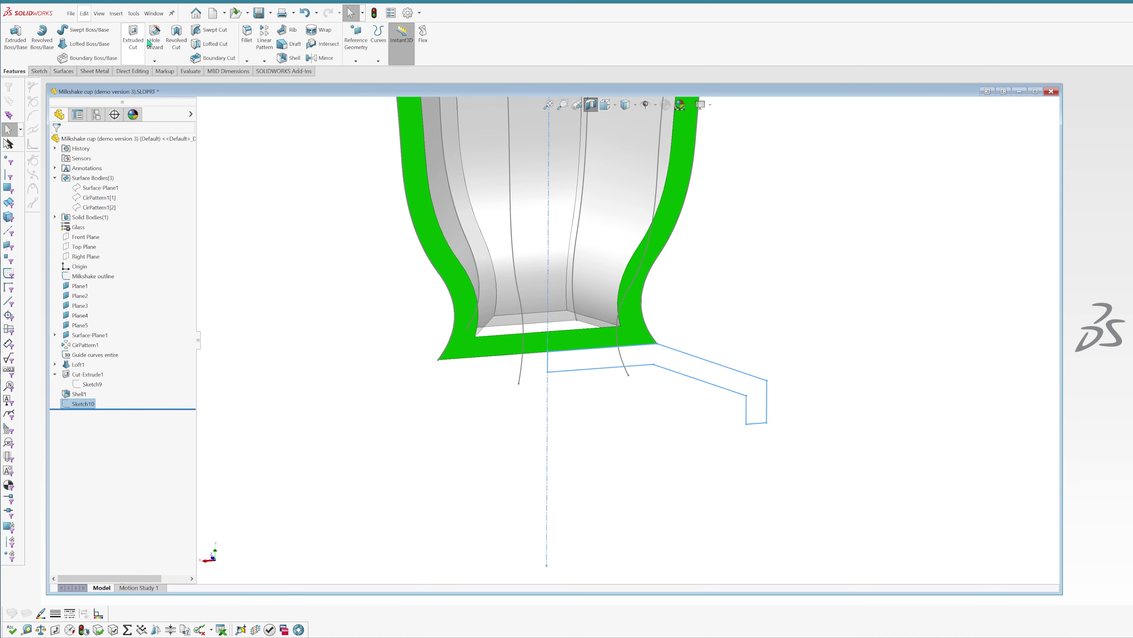
click(41, 36)
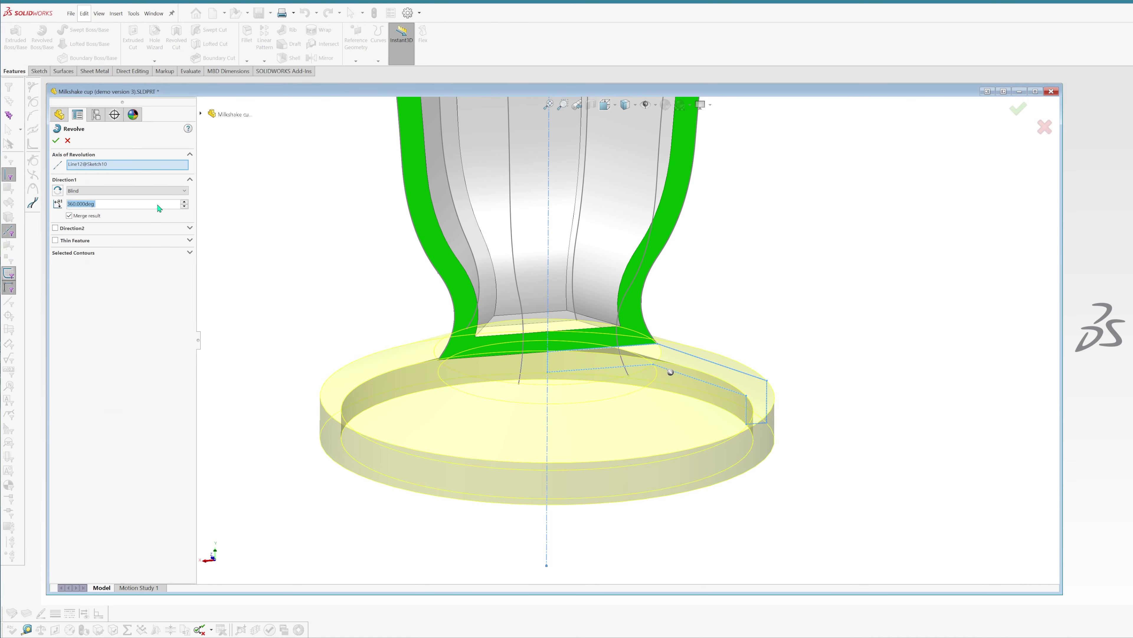
key(Return)
scroll(581, 373, up, 3)
middle_drag(602, 385, 607, 326)
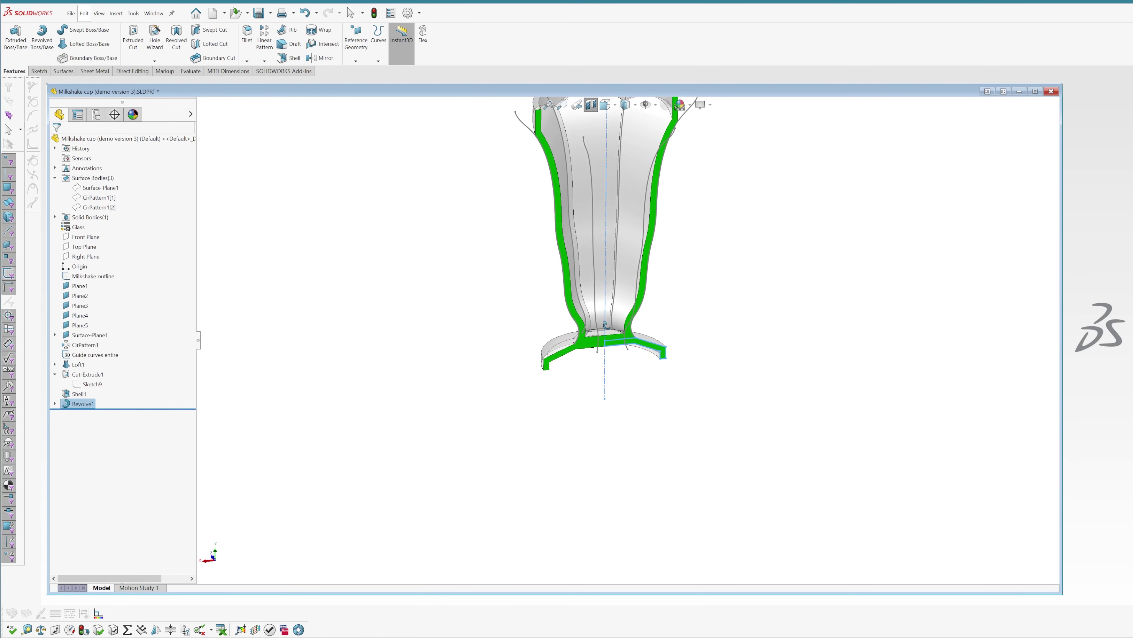
mouse_move(671, 159)
middle_down()
mouse_move(675, 215)
mouse_move(649, 362)
mouse_move(652, 241)
middle_up()
click(591, 106)
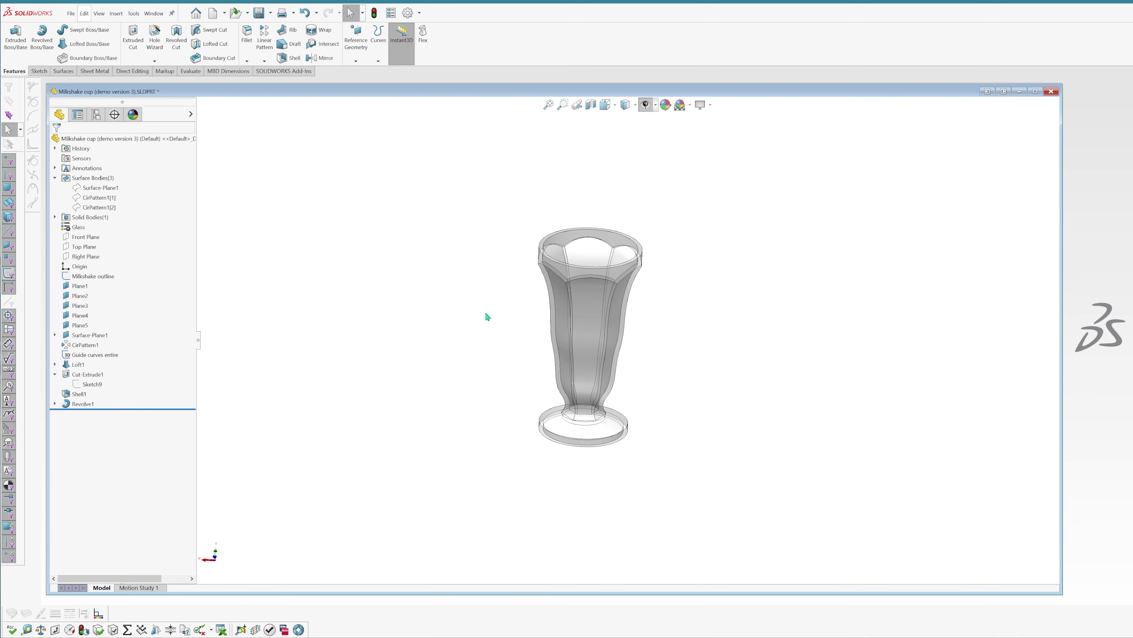
Step: Start a fillet on the circular foot's outer edge and two of its faces
key(f)
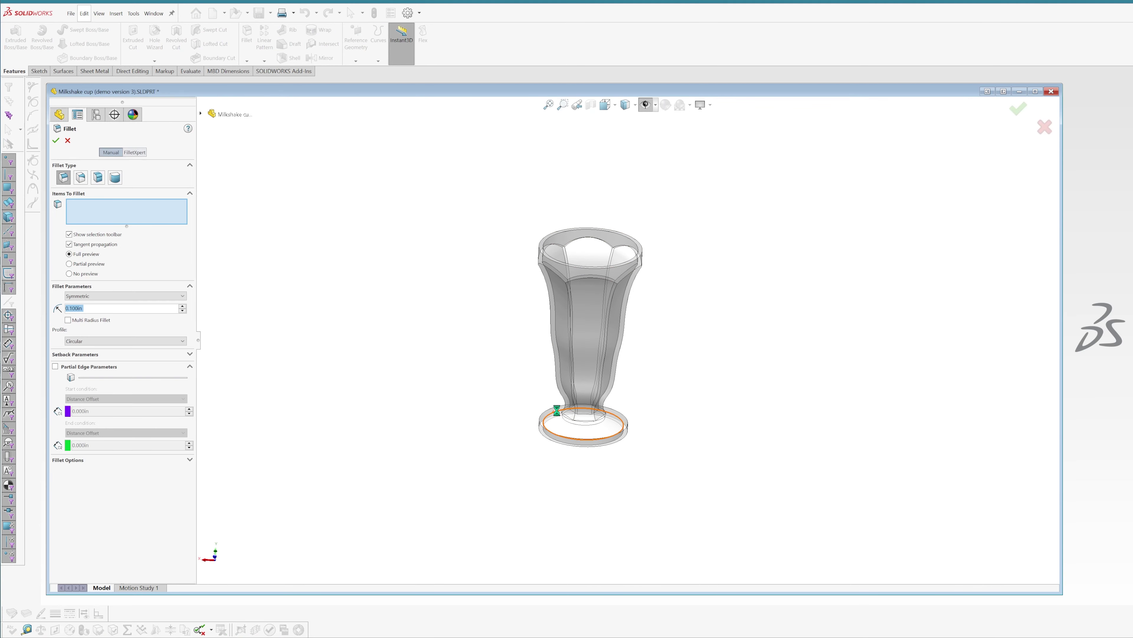
scroll(555, 410, down, 5)
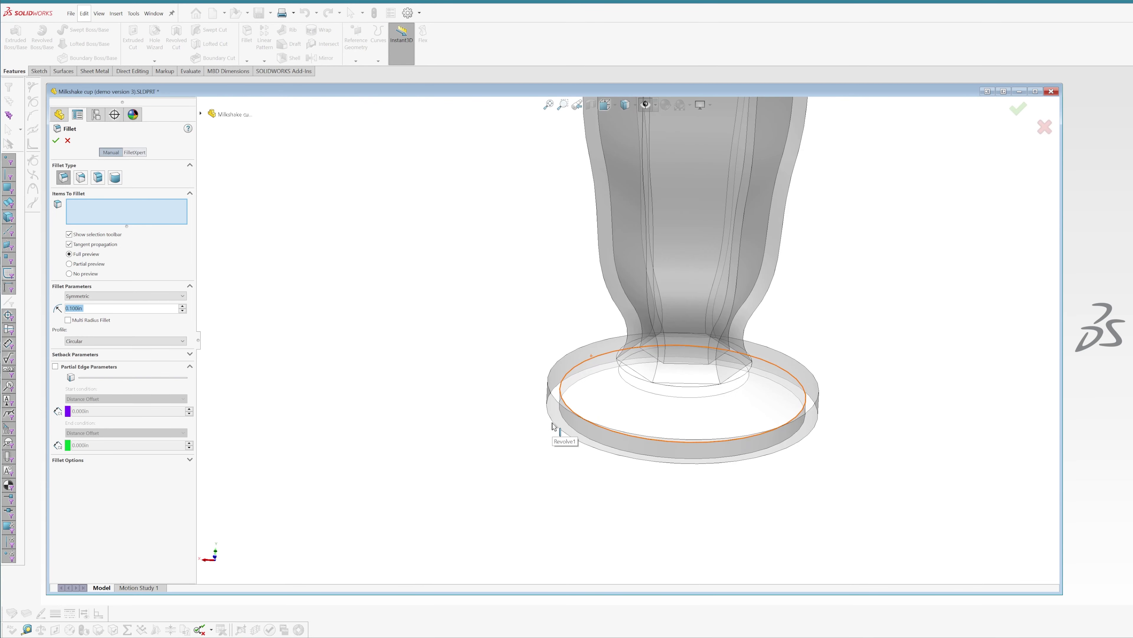
click(556, 391)
middle_drag(602, 425, 583, 259)
click(617, 467)
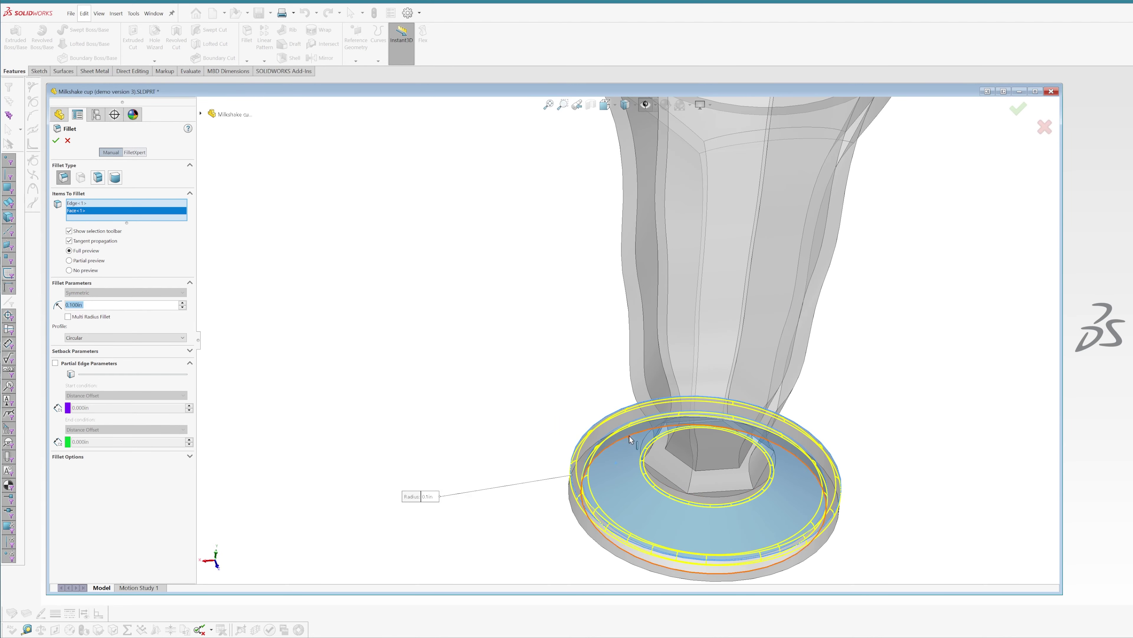
middle_drag(630, 435, 602, 472)
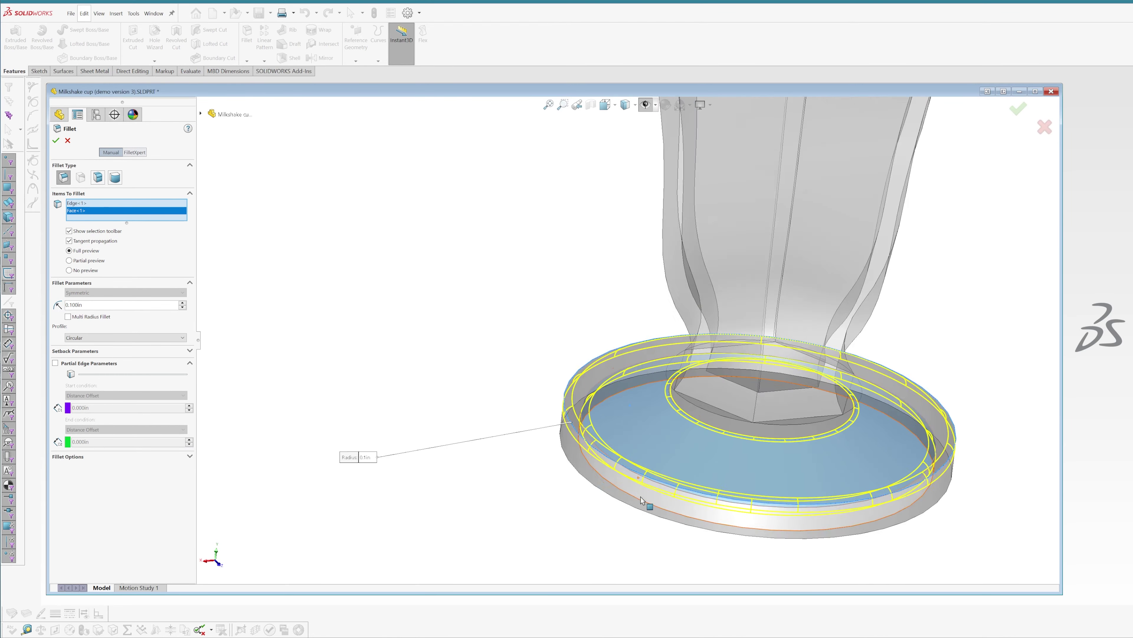
scroll(671, 442, down, 5)
click(672, 441)
scroll(671, 442, up, 5)
mouse_move(671, 442)
middle_down()
mouse_move(695, 372)
mouse_move(693, 435)
middle_up()
Step: Add the cup's hexagonal bottom face and apply the fillet at 0.100in radius
scroll(663, 326, up, 5)
middle_drag(662, 326, 670, 367)
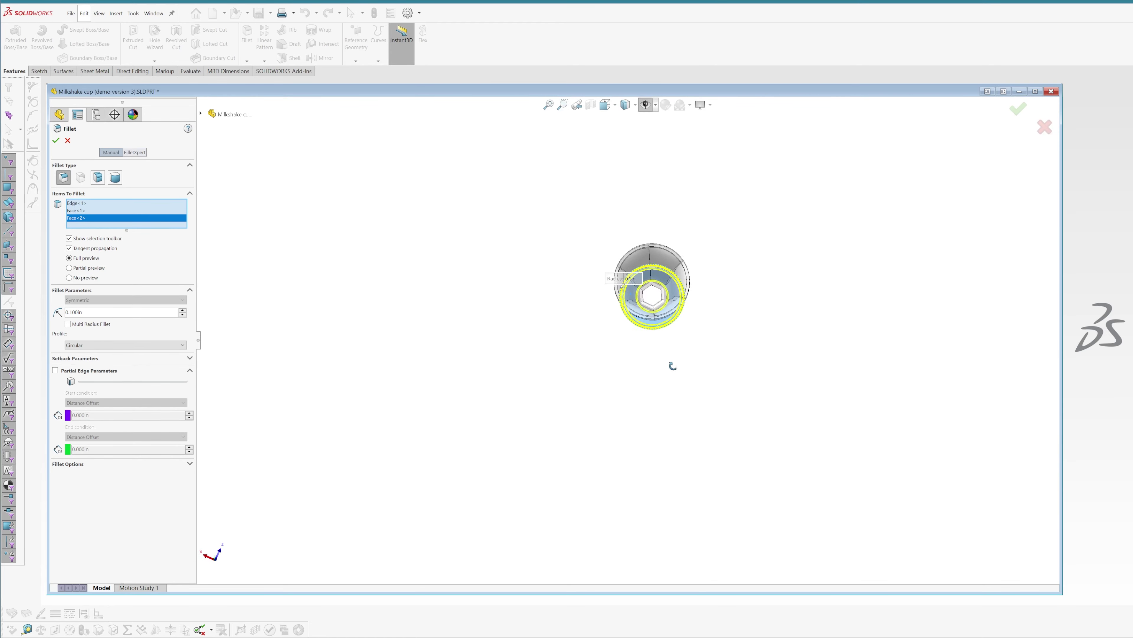
scroll(670, 367, down, 5)
scroll(552, 397, down, 3)
click(551, 398)
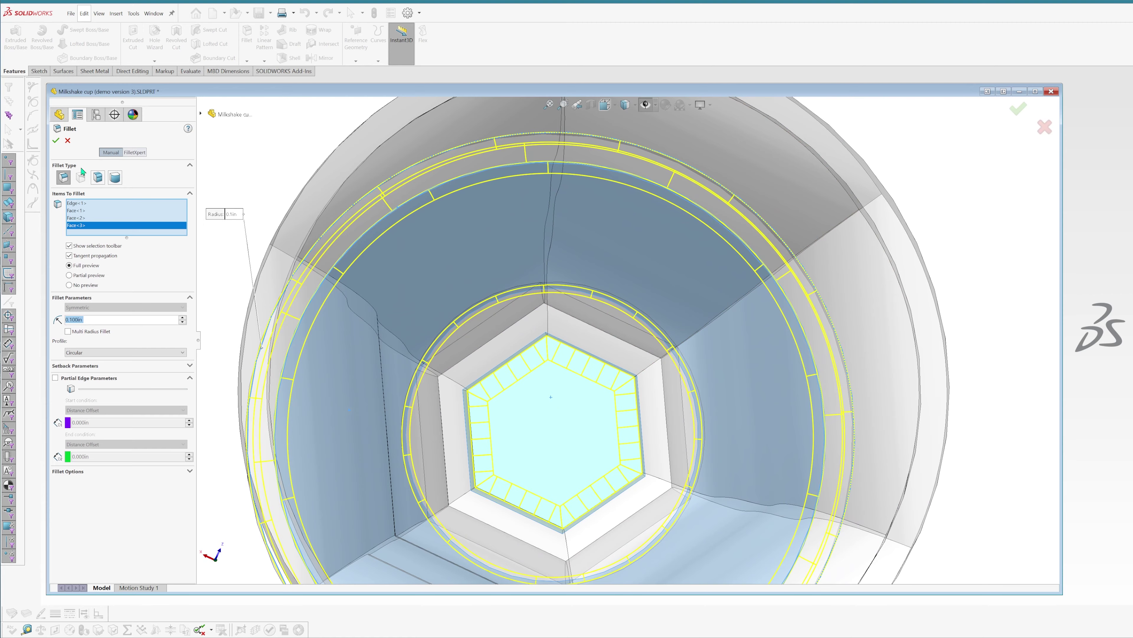
click(56, 141)
scroll(574, 375, up, 5)
mouse_move(686, 415)
middle_down()
mouse_move(687, 303)
mouse_move(622, 272)
mouse_move(657, 254)
mouse_move(699, 287)
mouse_move(633, 271)
mouse_move(613, 227)
mouse_move(577, 254)
mouse_move(579, 271)
middle_up()
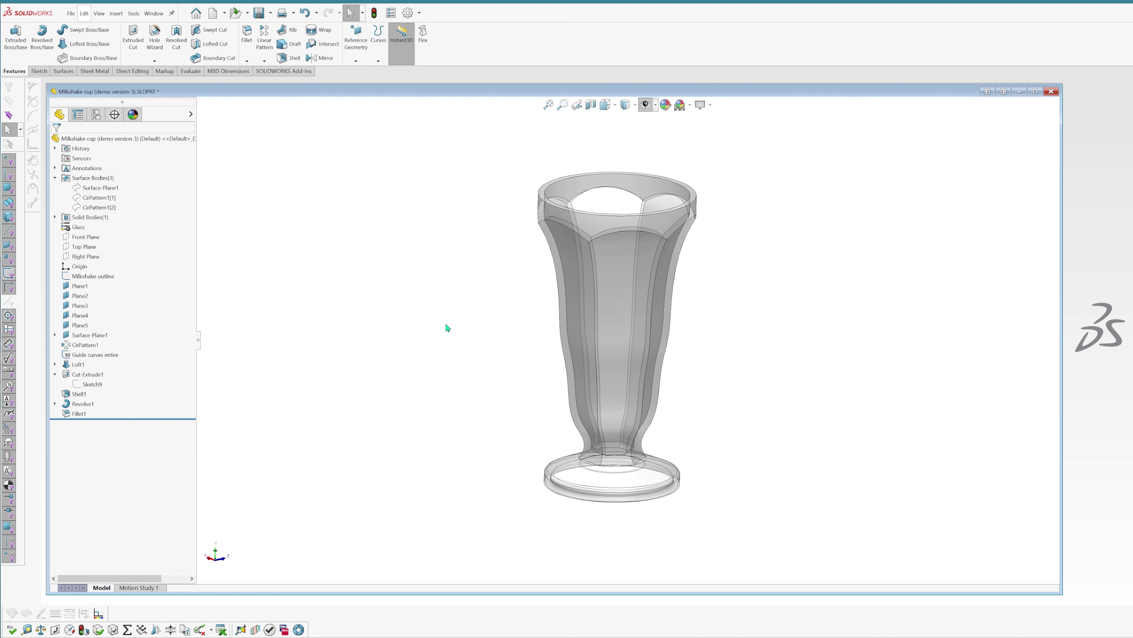
mouse_move(560, 304)
middle_down()
mouse_move(539, 299)
mouse_move(541, 316)
middle_up()
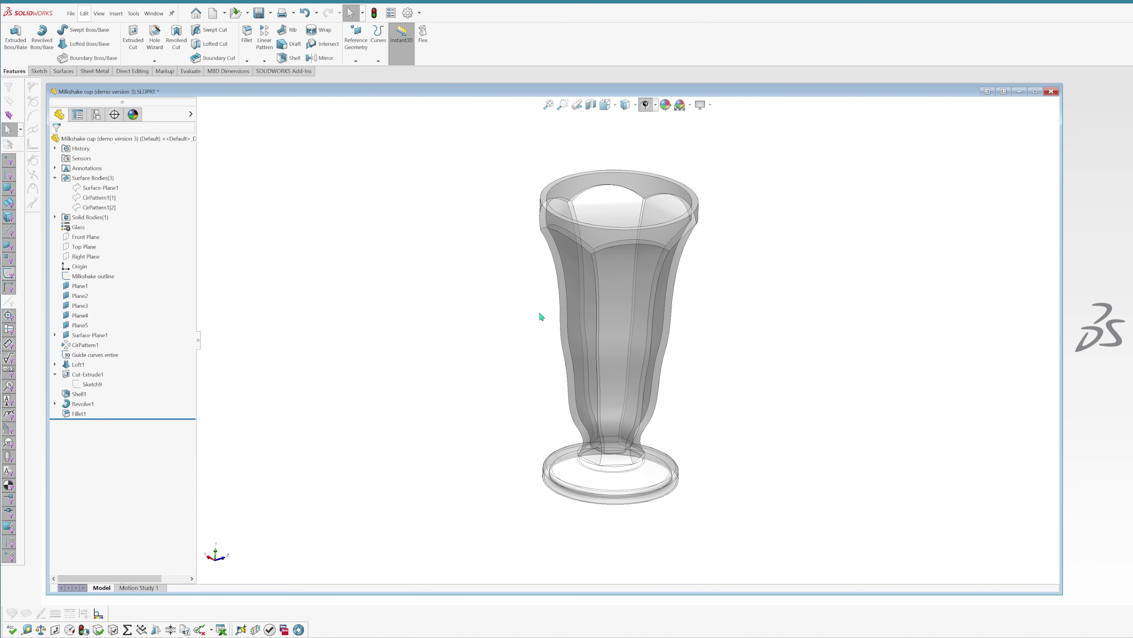